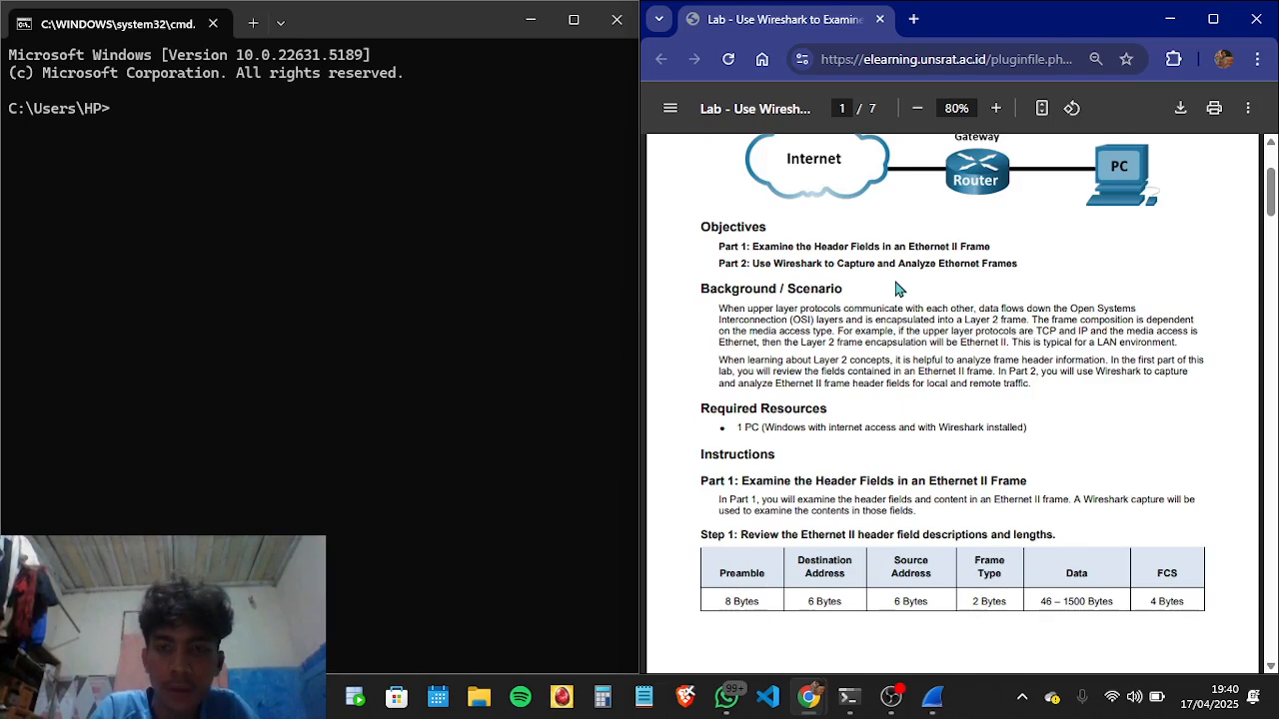
# Step: Read the lab's objectives, the Ethernet II header field table in Step 1 and the network configuration instructions in Step 2
pyautogui.scroll(-1, 904, 331)
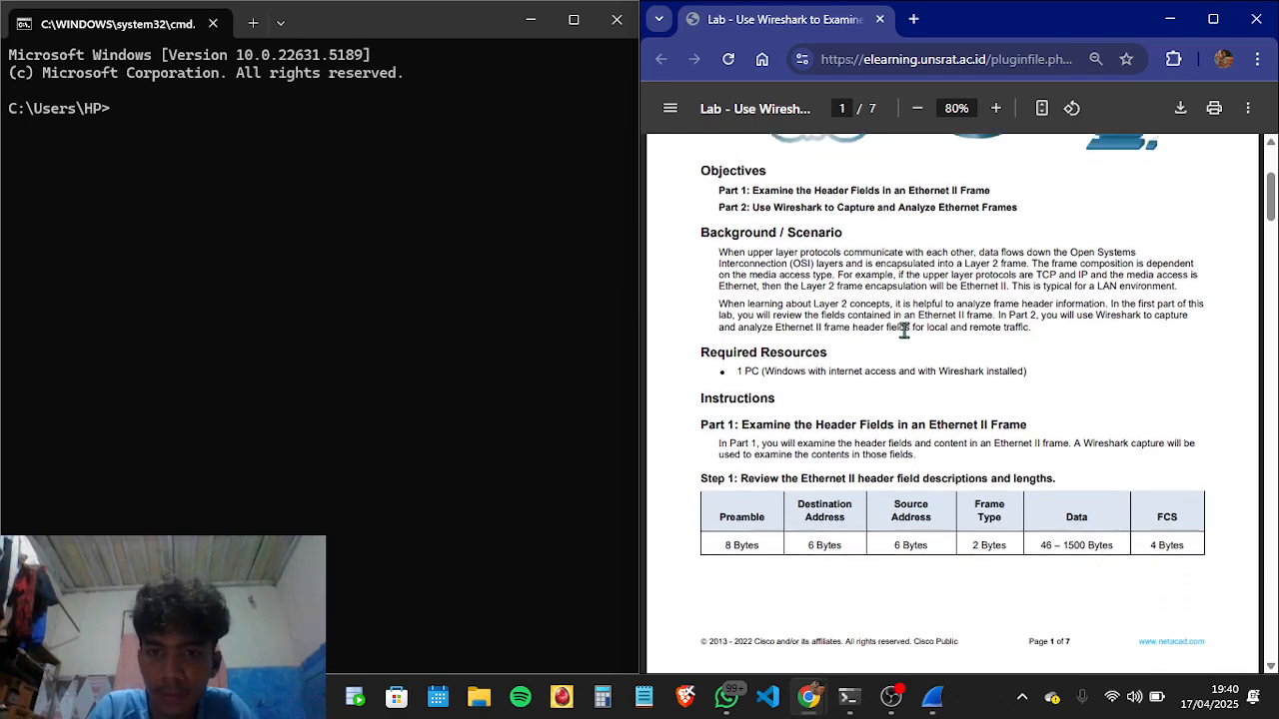
pyautogui.scroll(-3, 810, 369)
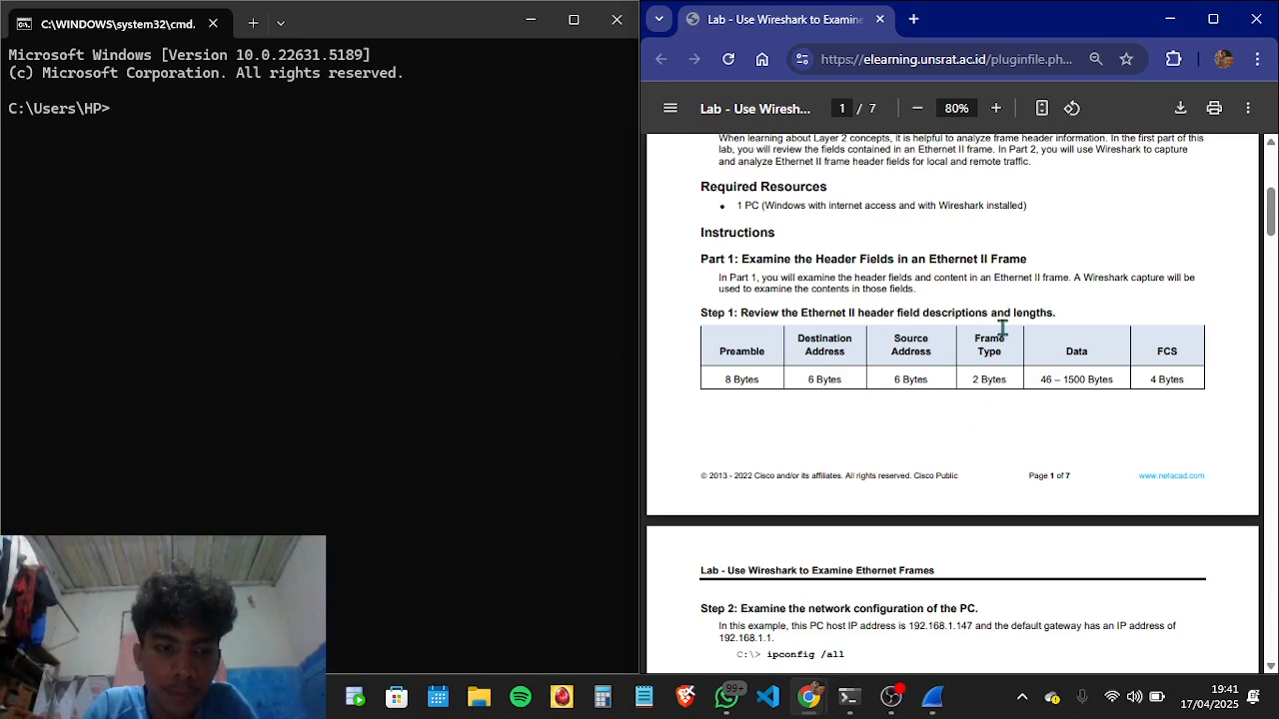
pyautogui.scroll(-1, 999, 323)
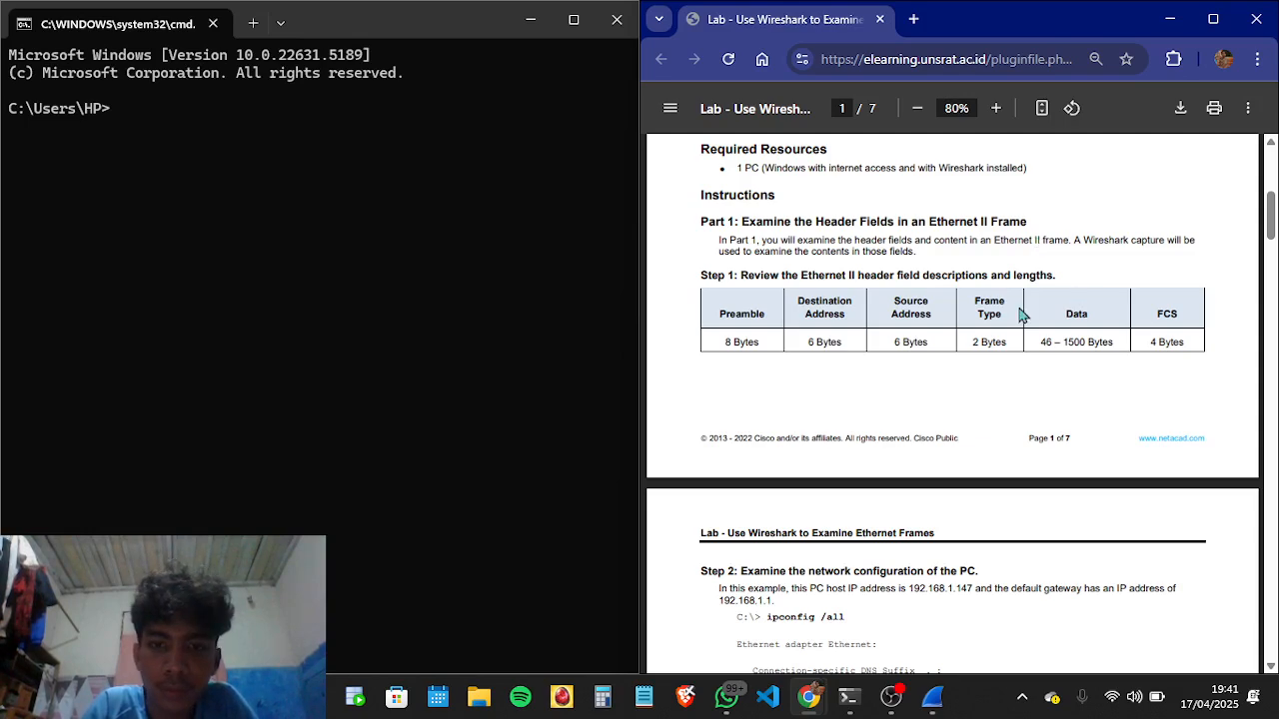
pyautogui.scroll(-1, 1021, 316)
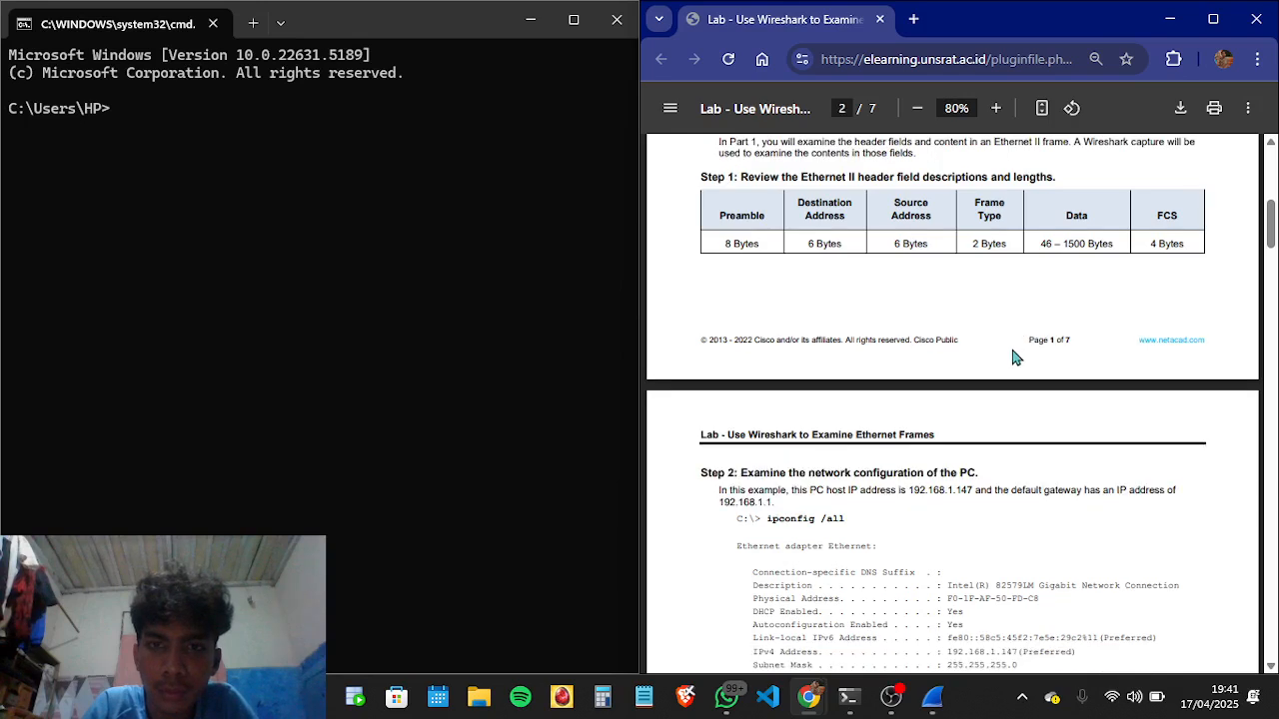
pyautogui.scroll(-1, 1015, 358)
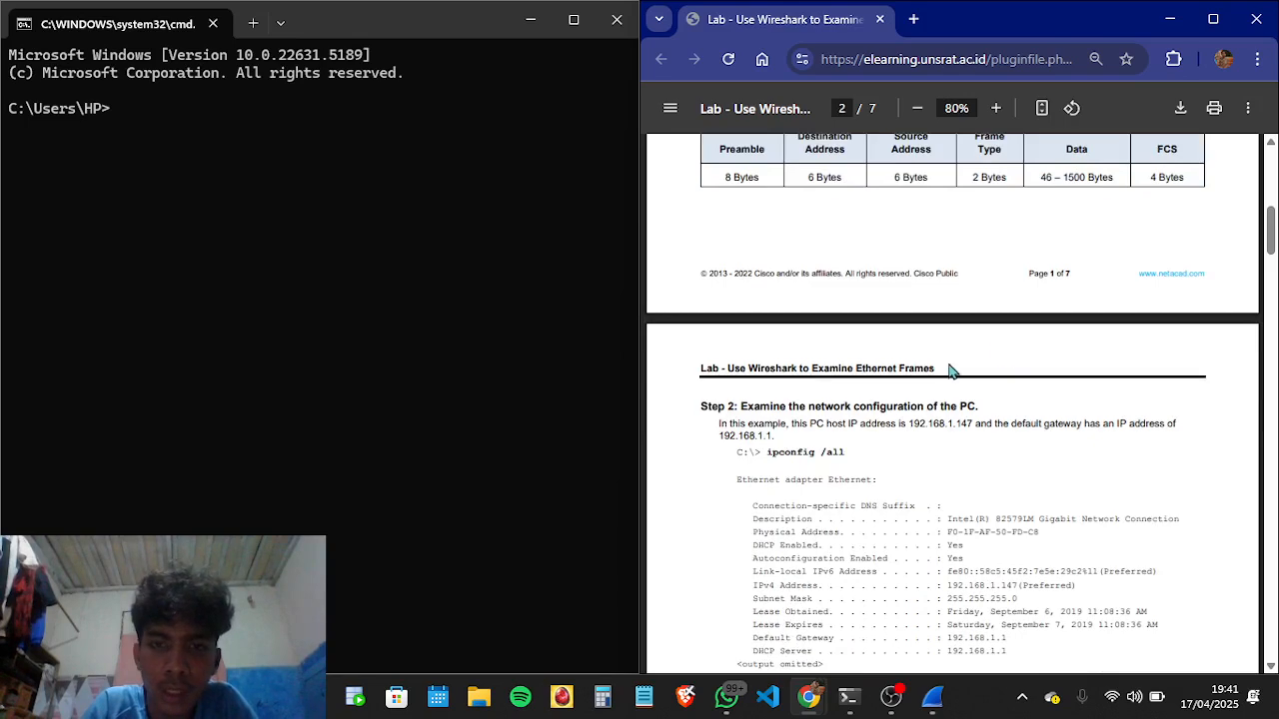
pyautogui.scroll(-1, 950, 370)
pyautogui.scroll(-1, 951, 371)
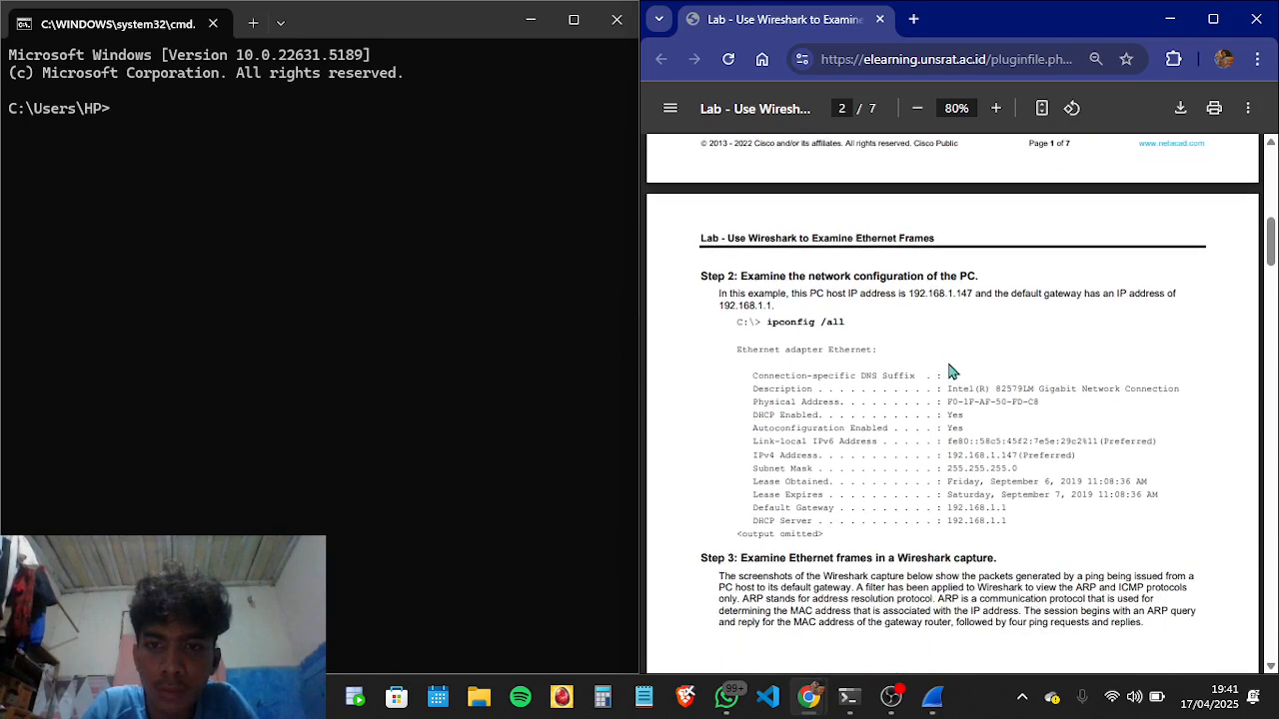
pyautogui.scroll(-1, 950, 370)
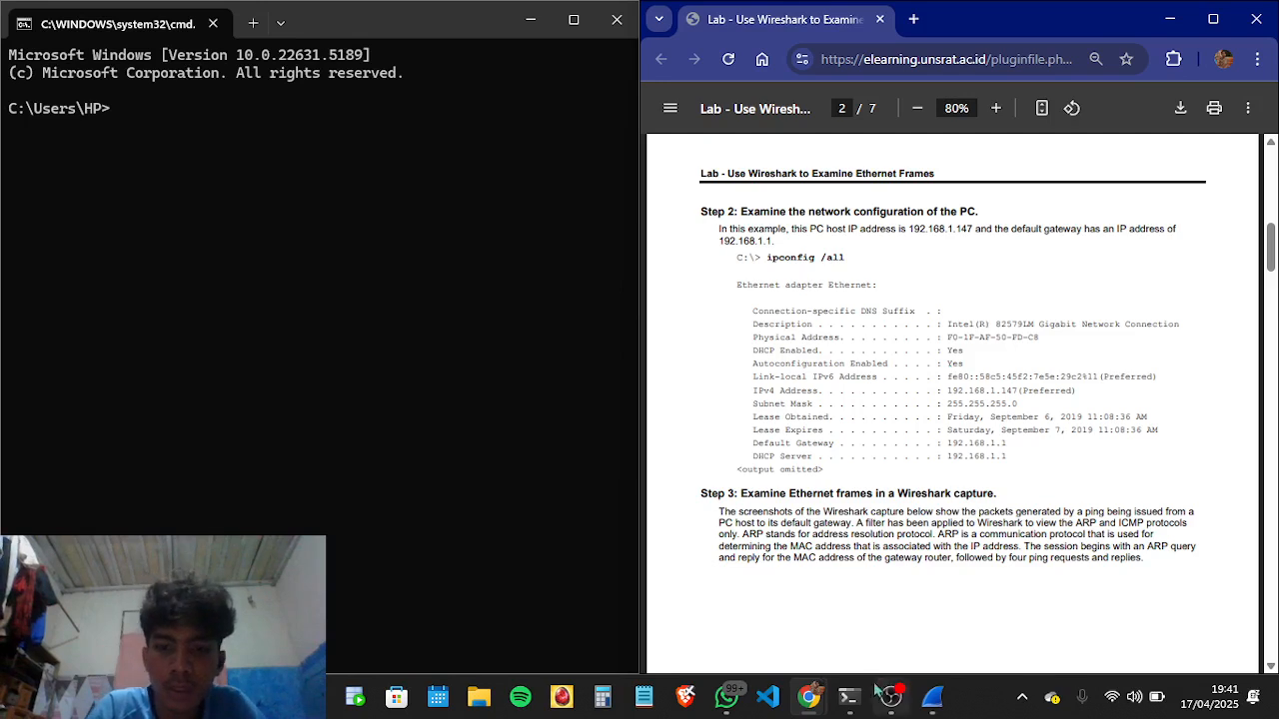
pyautogui.moveTo(865, 697)
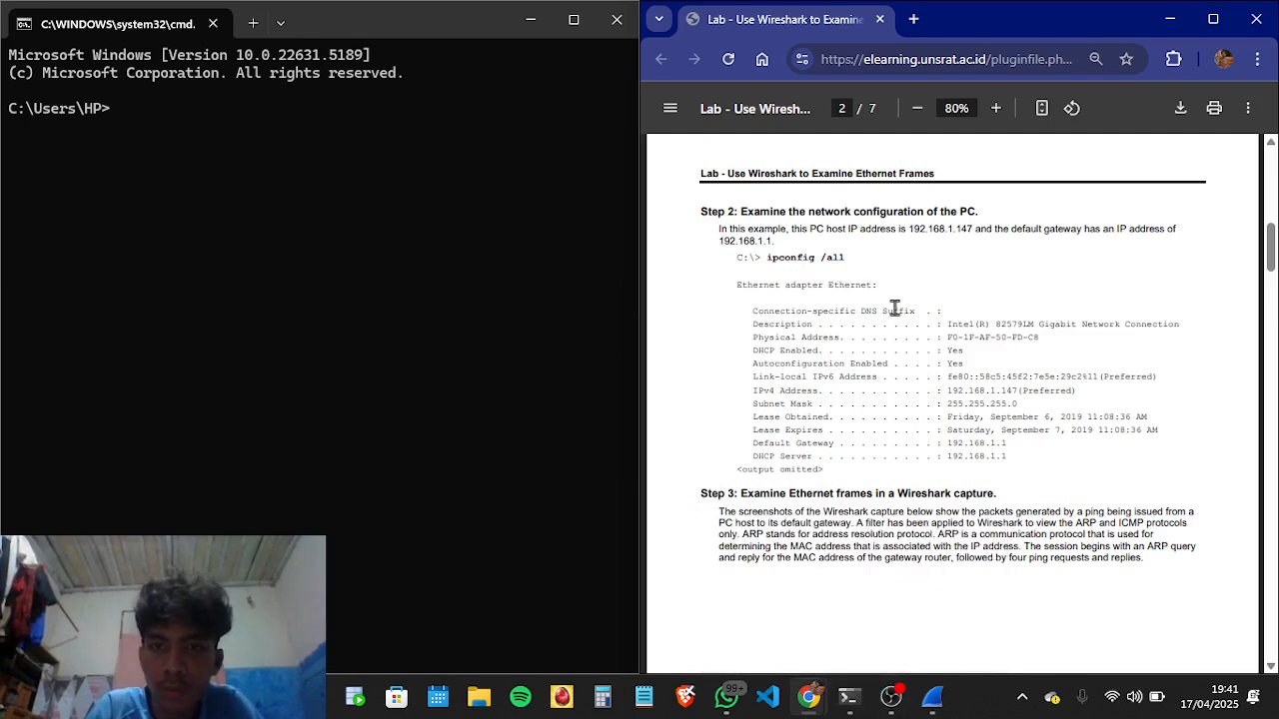
pyautogui.scroll(-1, 893, 306)
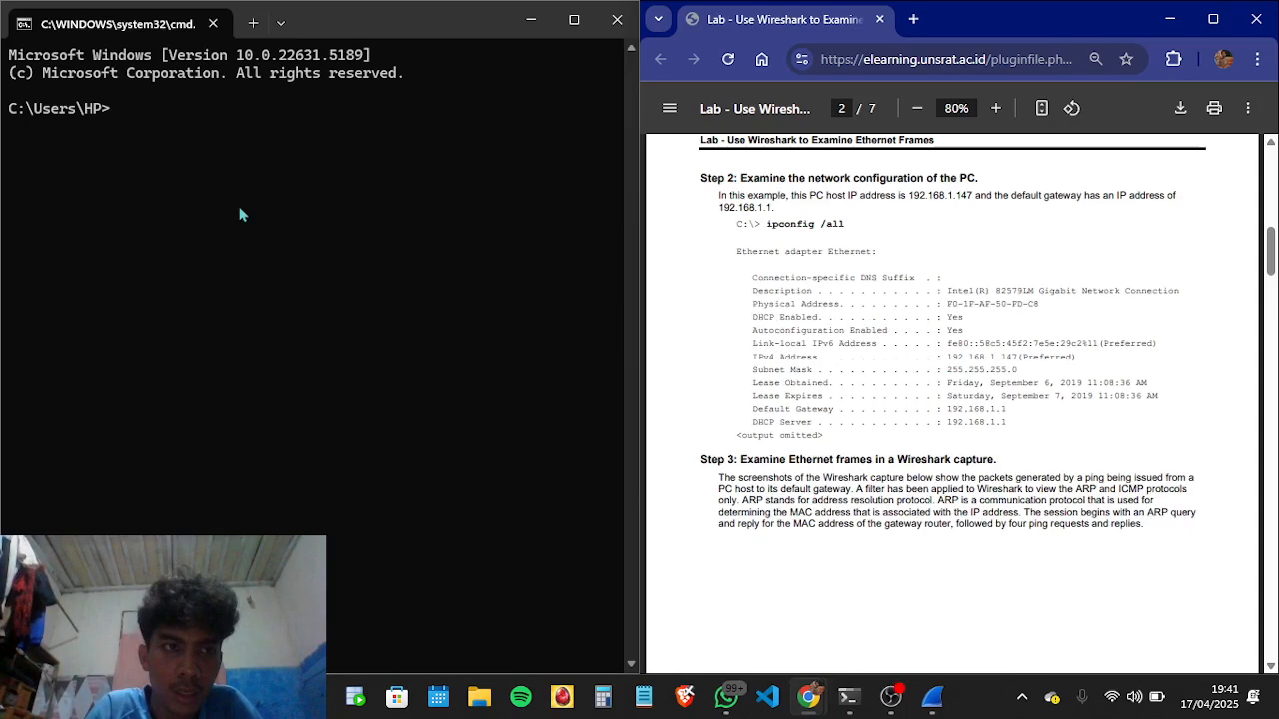
# Step: Run ipconfig /all in the command prompt to list the PC's full network configuration
pyautogui.click(143, 134)
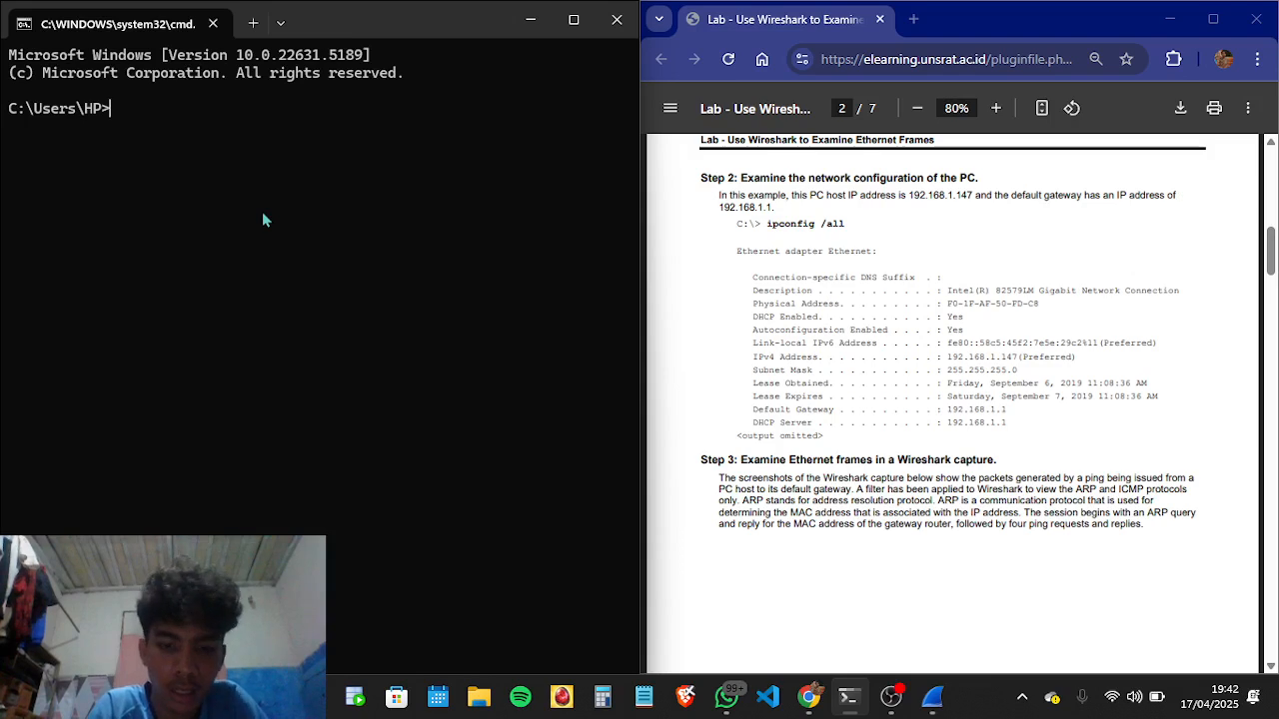
pyautogui.write('ipconfig')
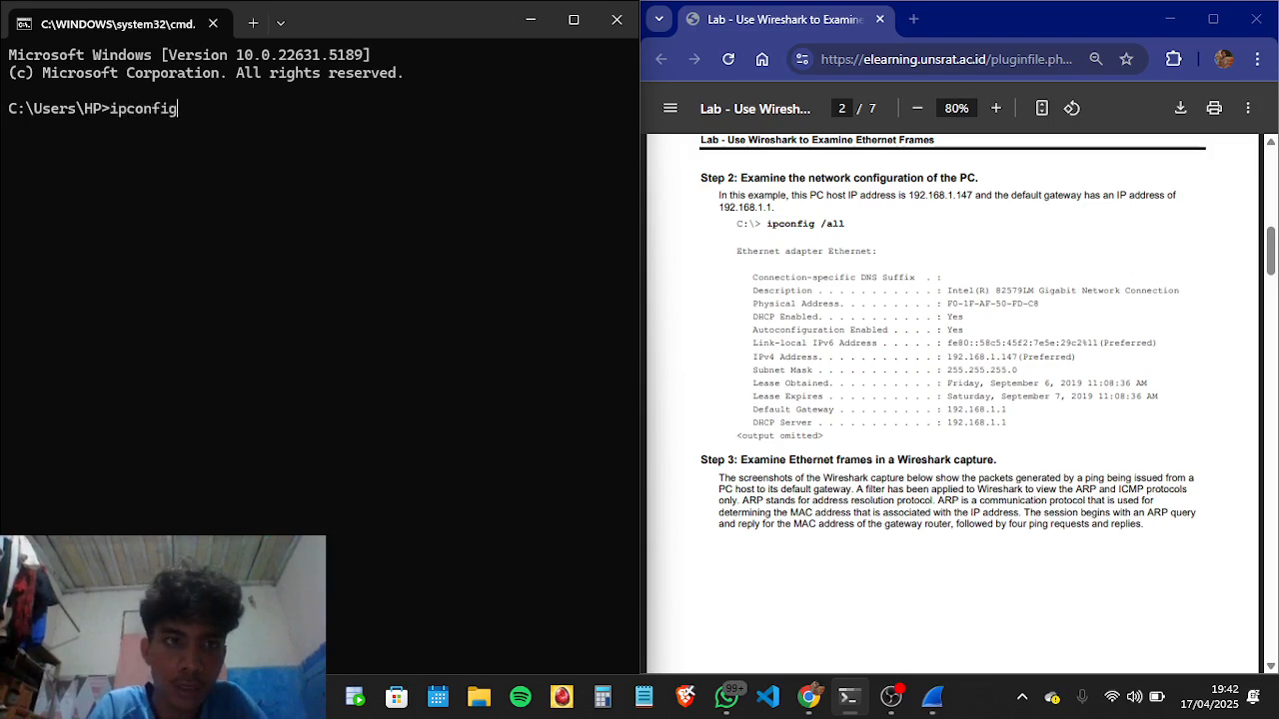
pyautogui.write(' /all')
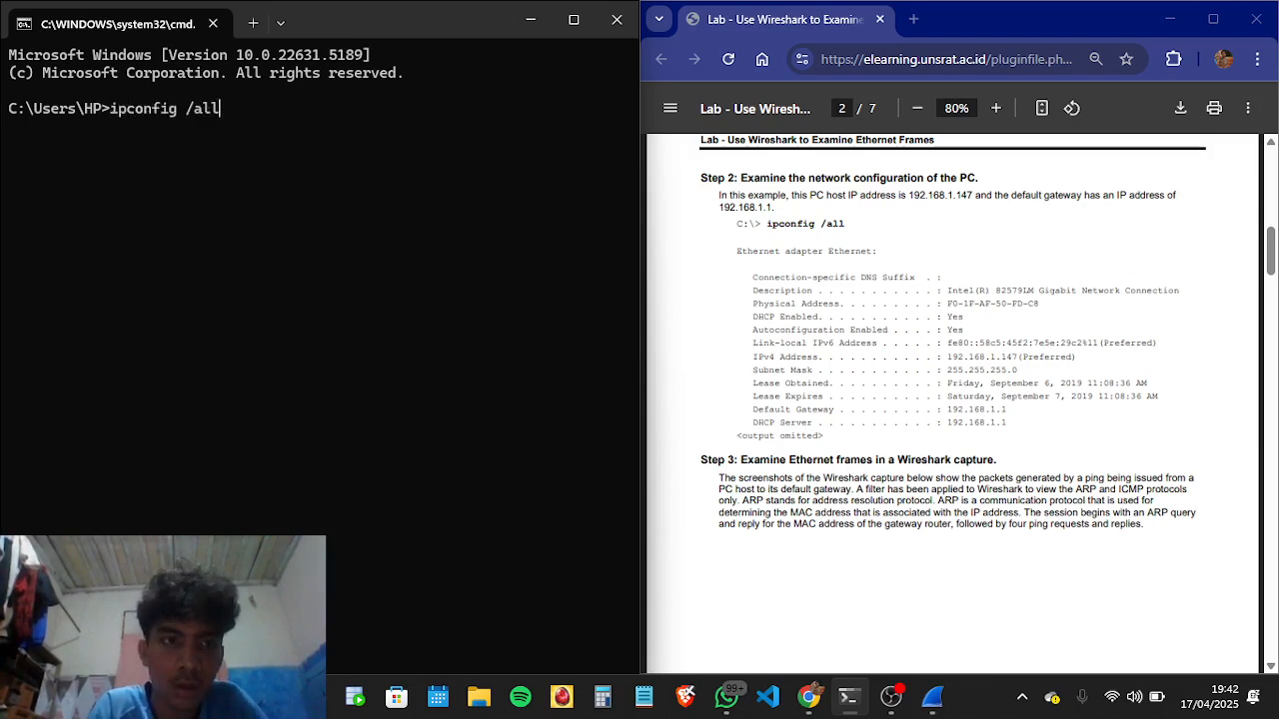
pyautogui.press('Return')
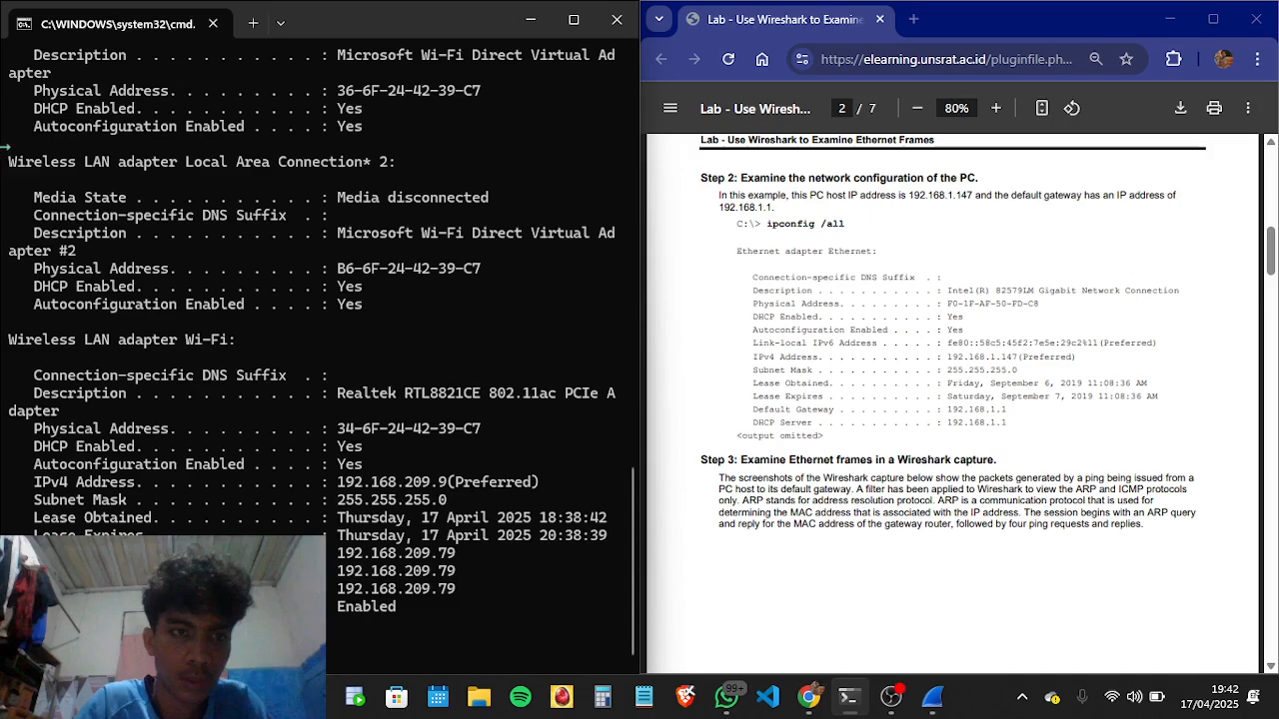
# Step: Examine the ipconfig output from the host information through each adapter down to the Wi-Fi adapter's address details
pyautogui.scroll(15, 157, 237)
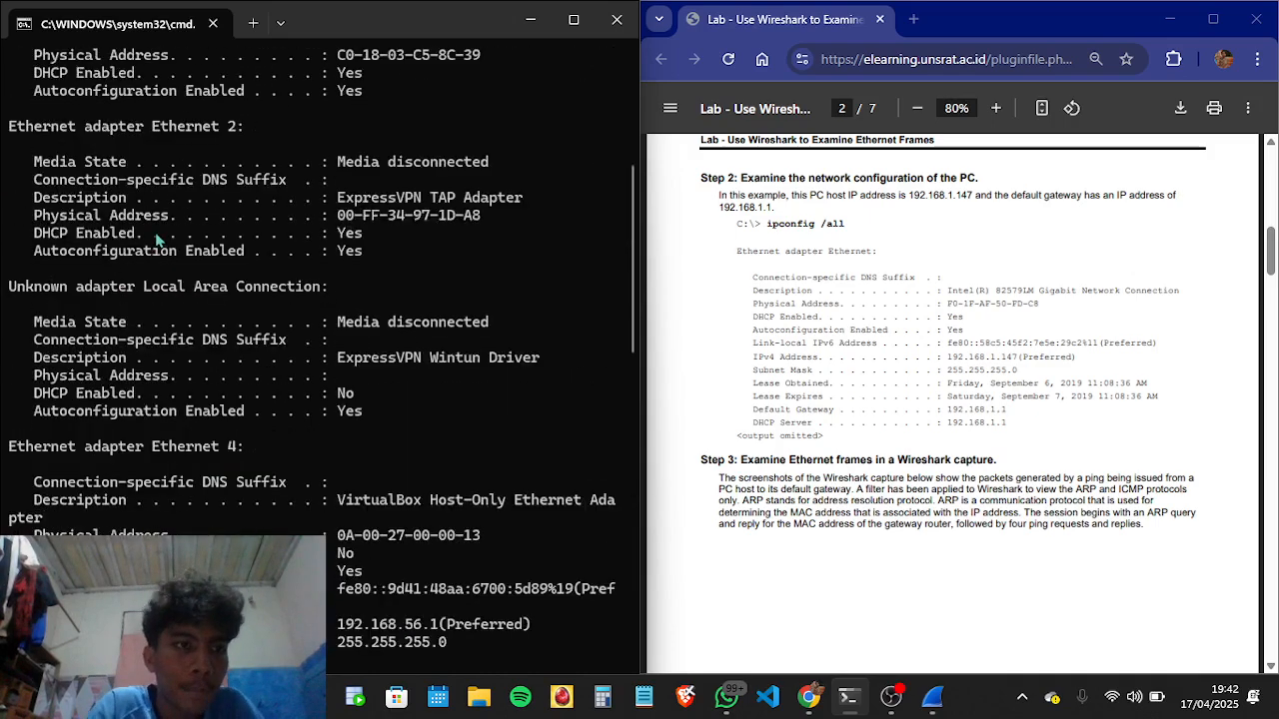
pyautogui.scroll(6, 157, 238)
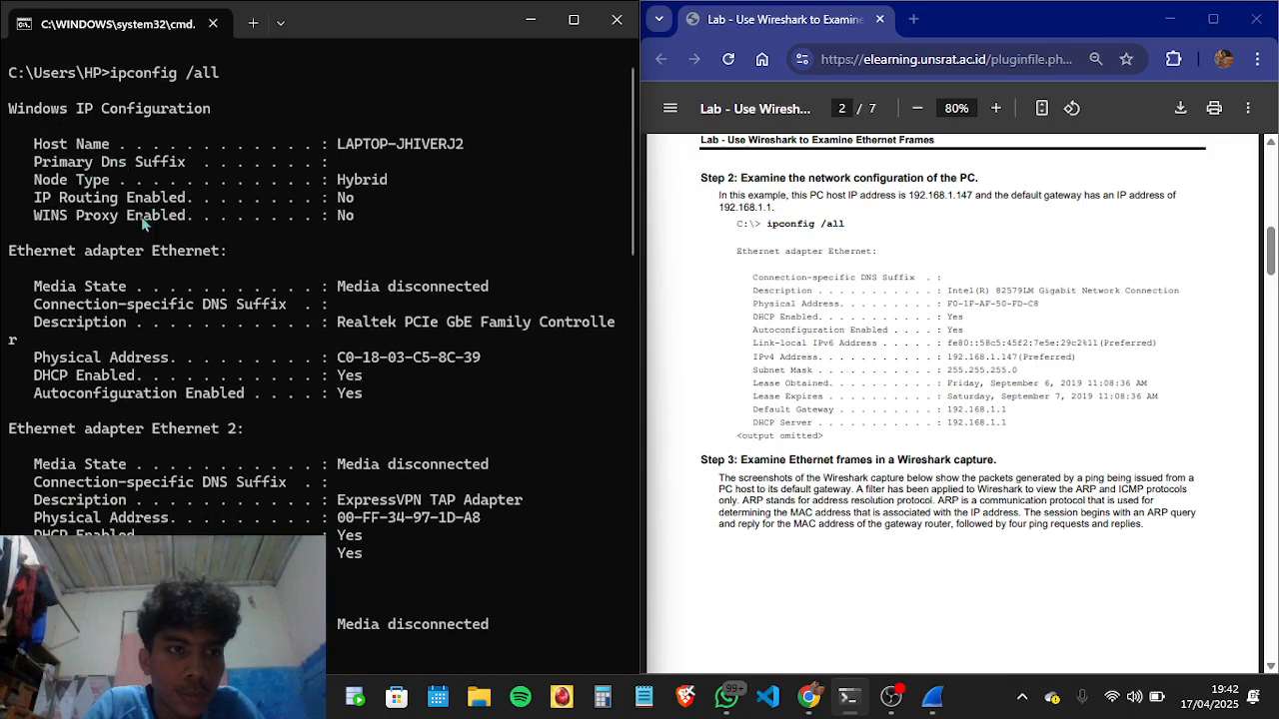
pyautogui.scroll(-5, 255, 299)
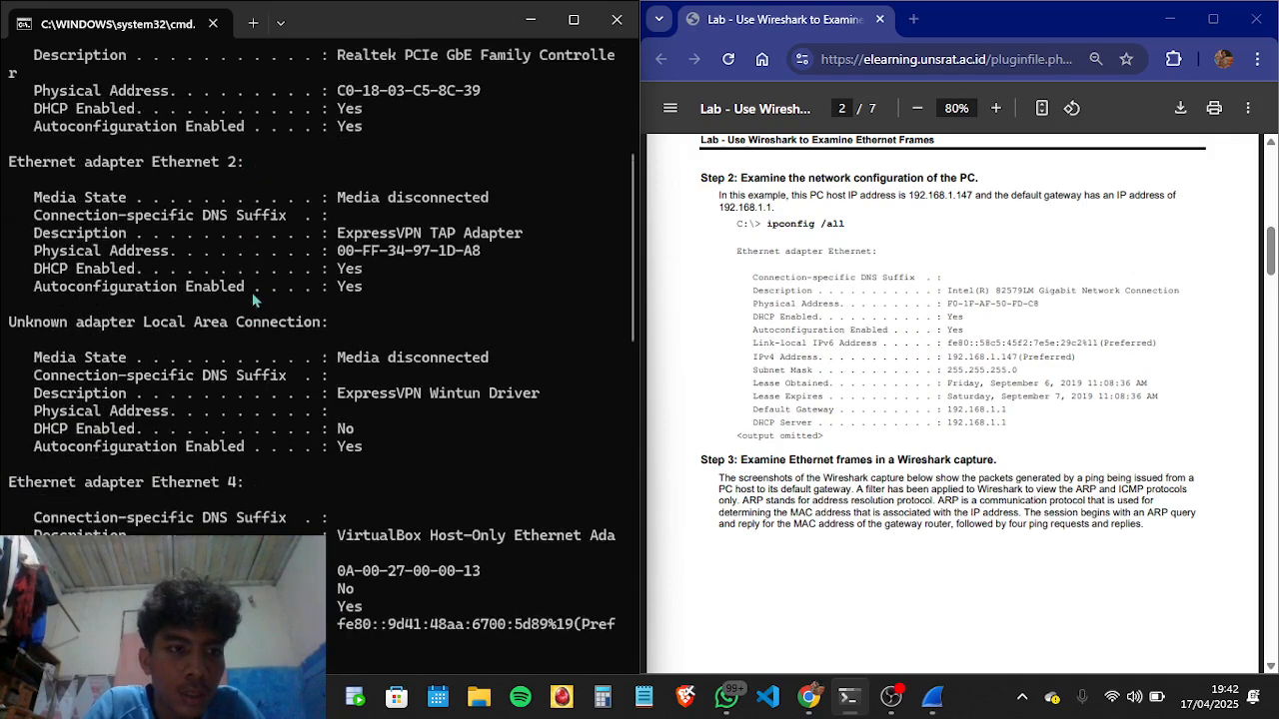
pyautogui.scroll(-11, 252, 292)
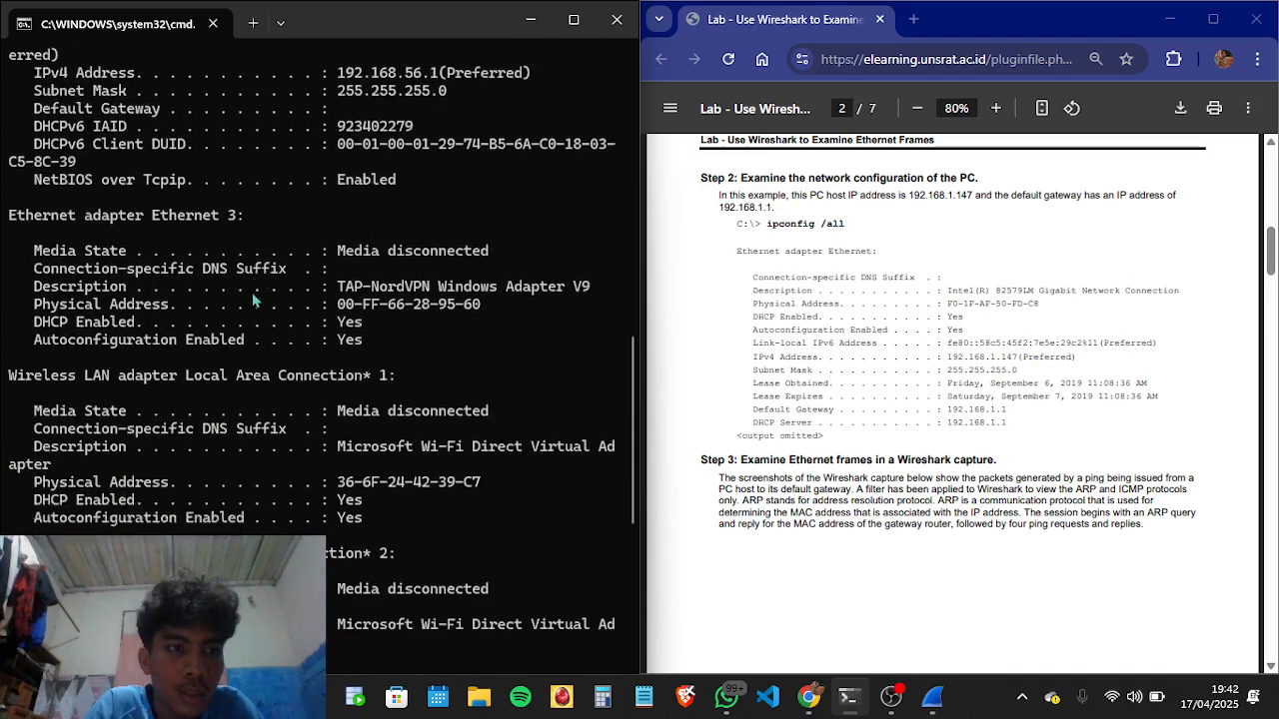
pyautogui.scroll(-2, 253, 298)
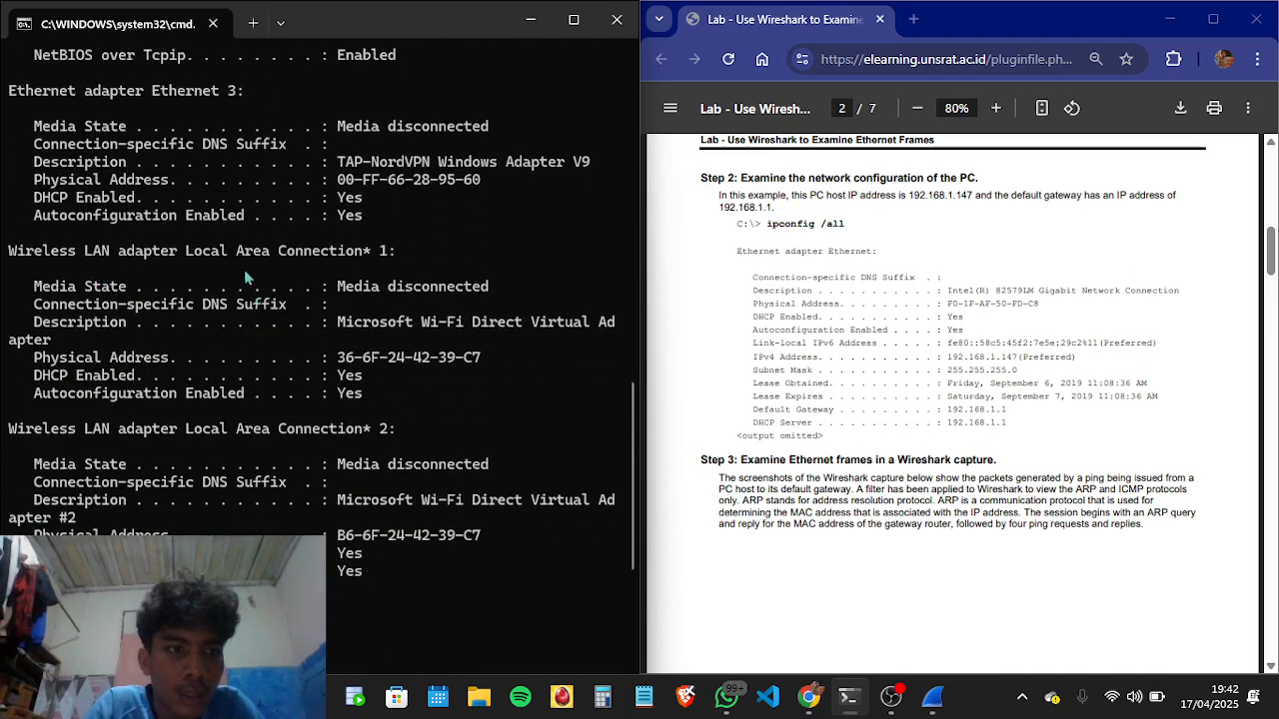
pyautogui.scroll(-1, 260, 240)
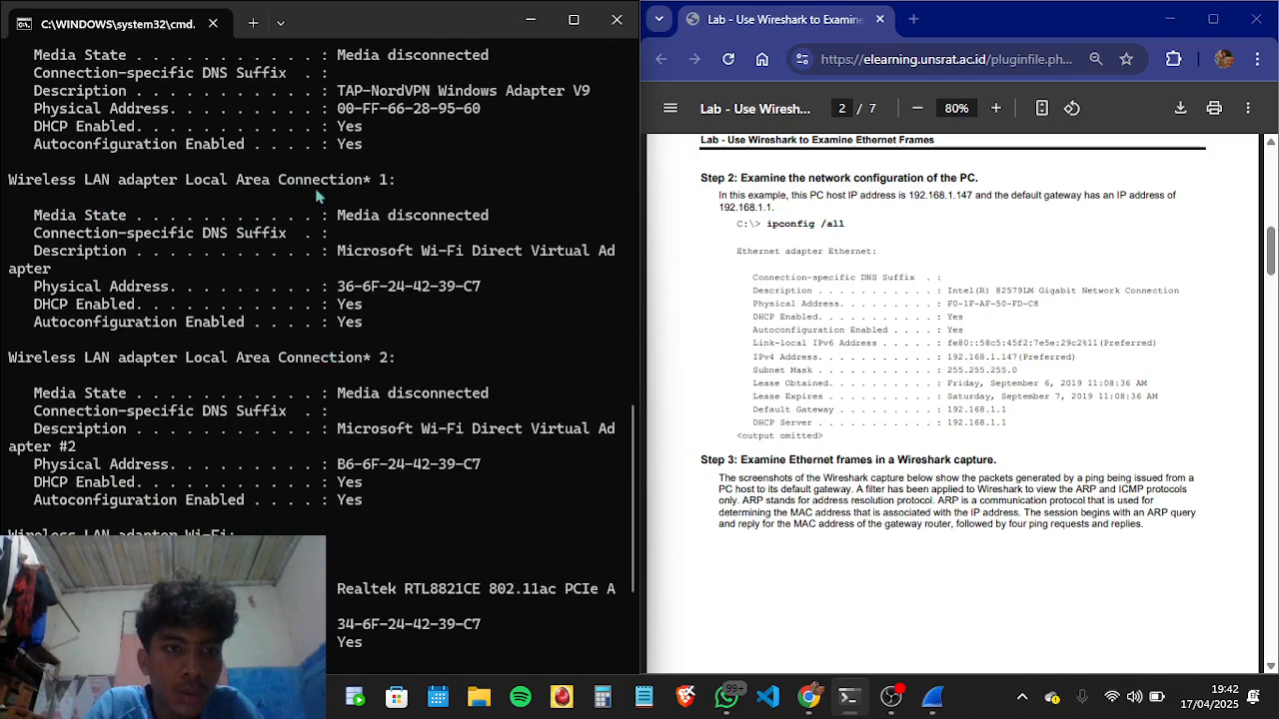
pyautogui.scroll(-1, 322, 214)
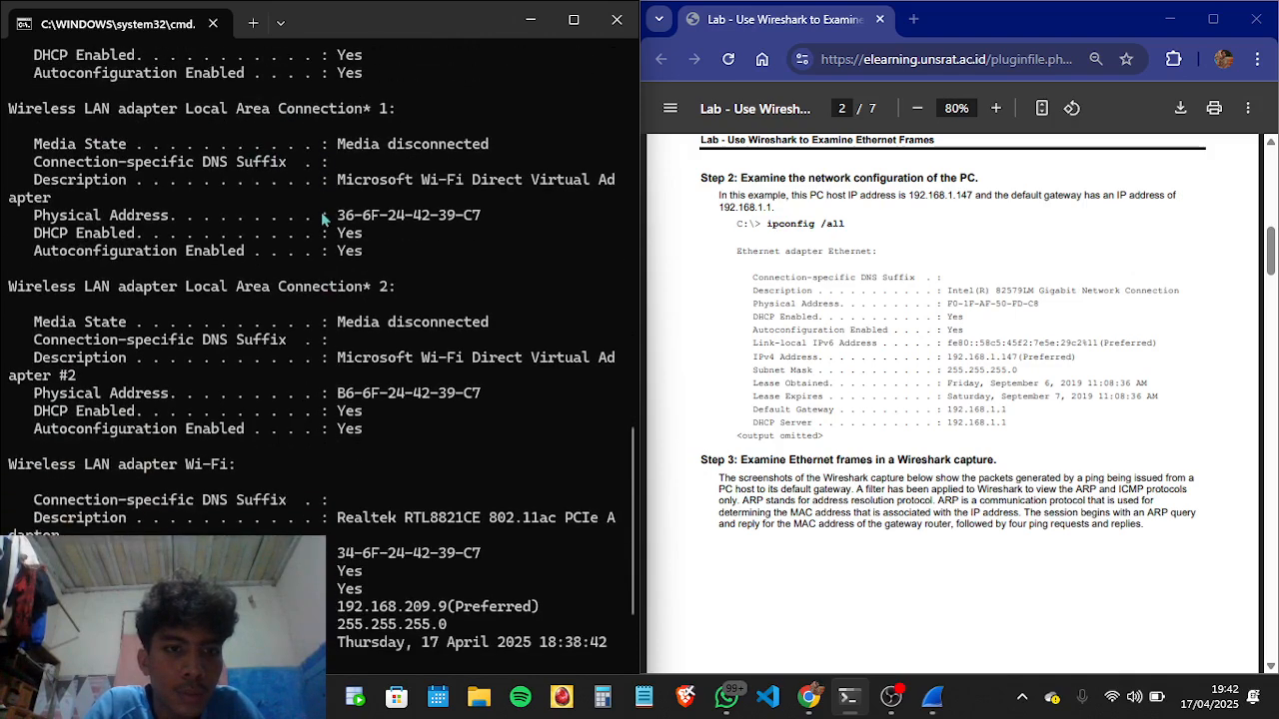
pyautogui.scroll(-1, 322, 213)
pyautogui.scroll(1, 322, 214)
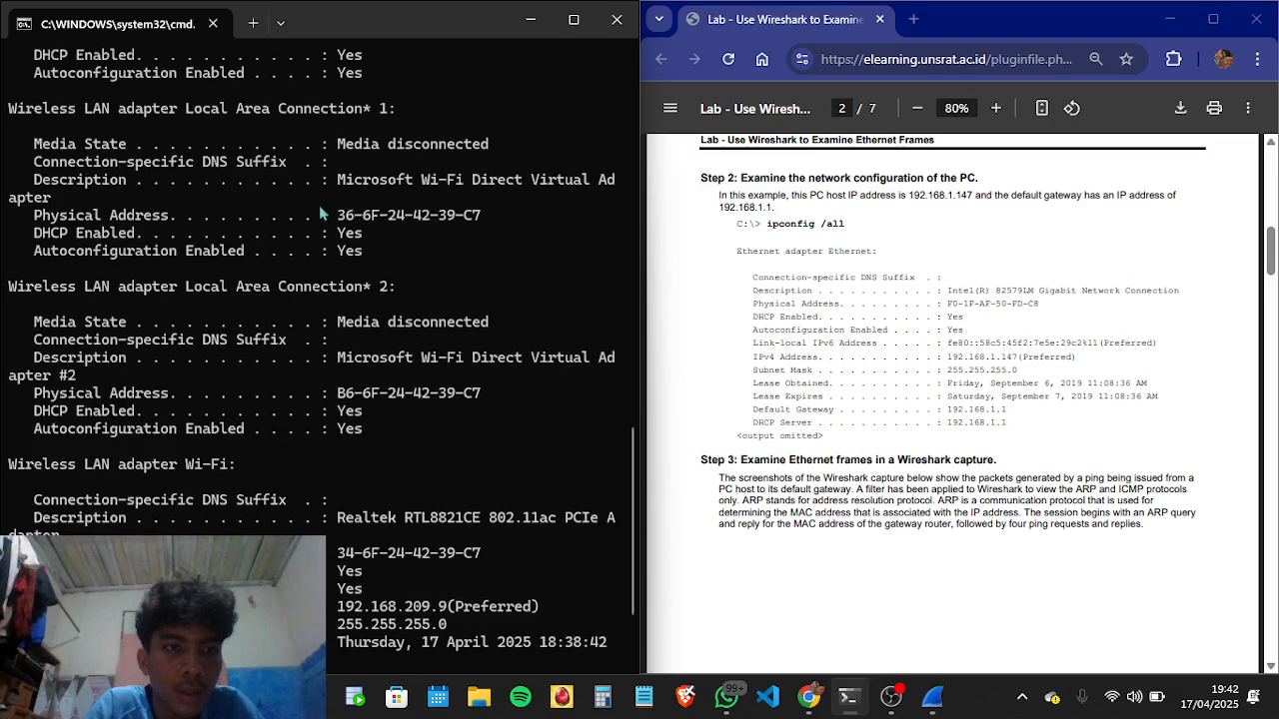
pyautogui.scroll(-2, 228, 199)
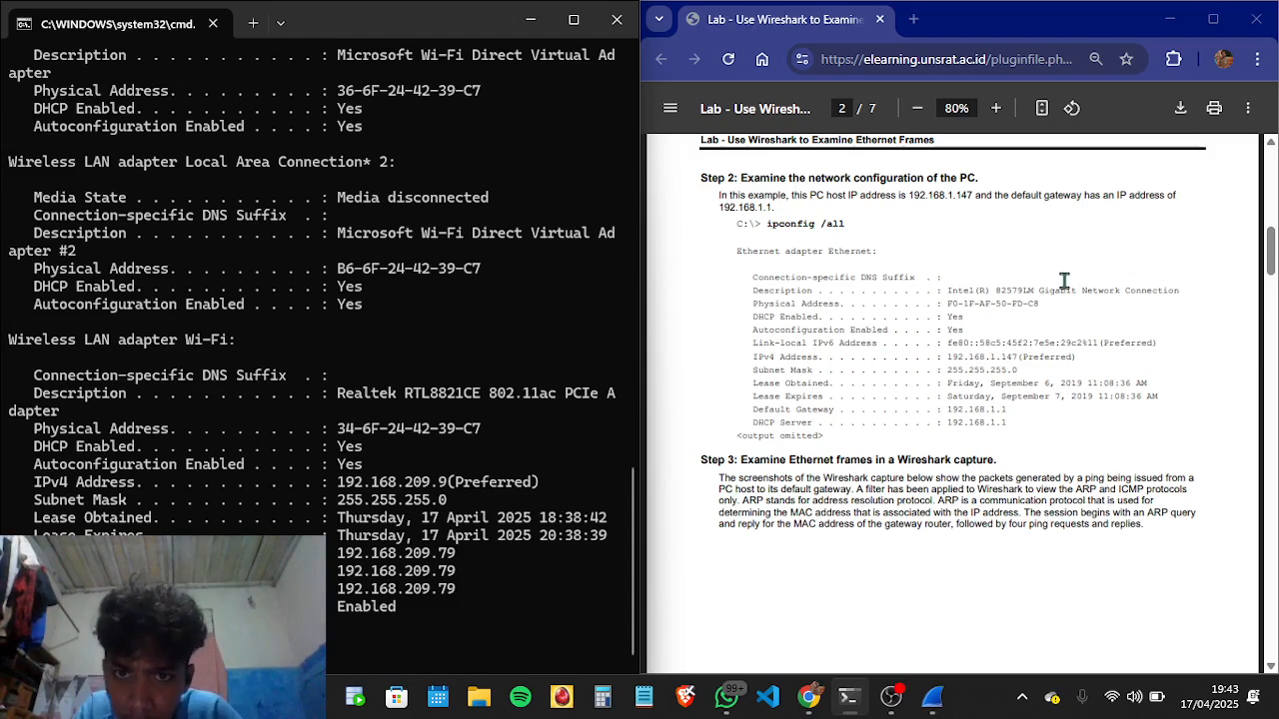
# Step: Review the lab's Step 1 header table and Step 2 ipconfig example for comparison with the PC's own configuration
pyautogui.scroll(-4, 1064, 281)
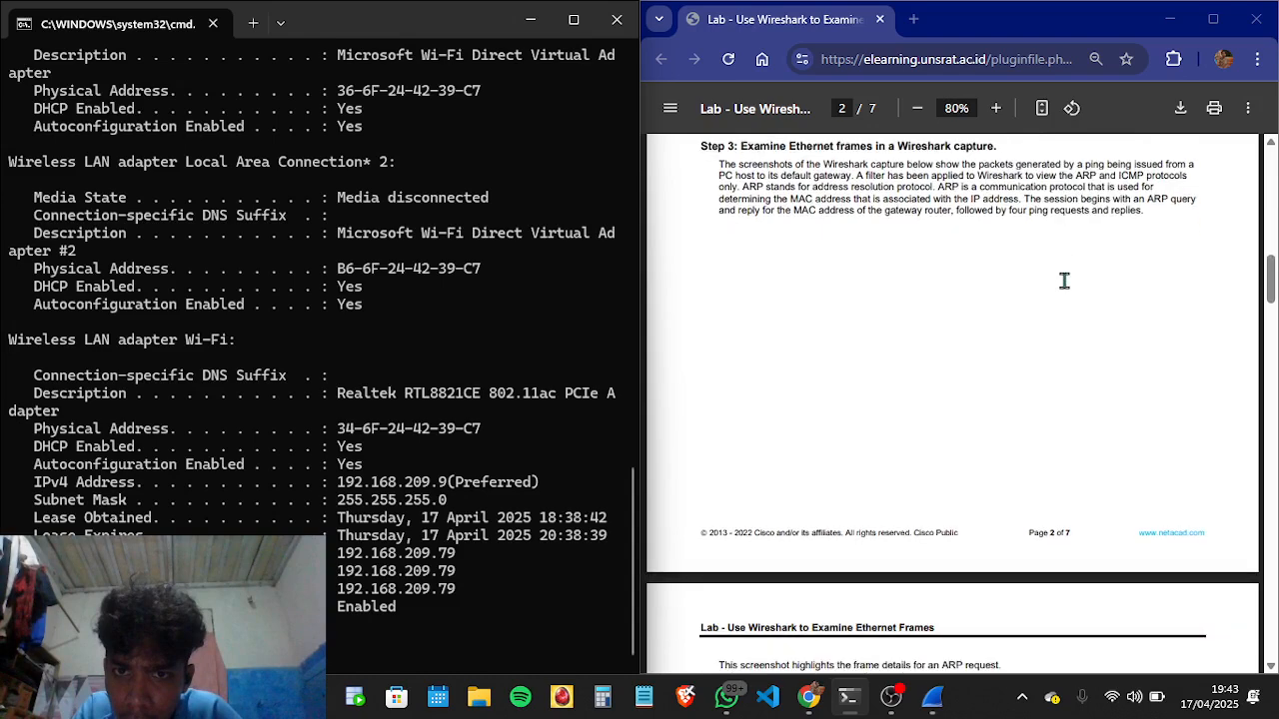
pyautogui.scroll(-2, 1064, 281)
pyautogui.scroll(3, 1064, 281)
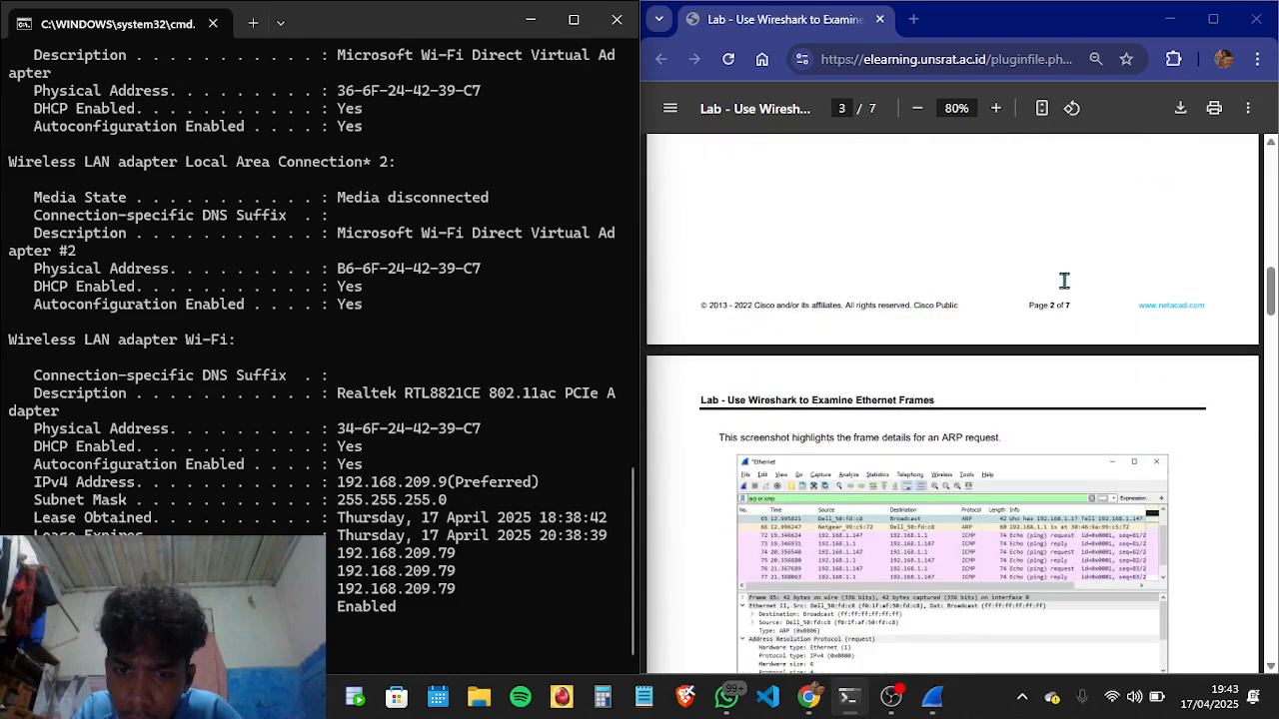
pyautogui.scroll(2, 1064, 281)
pyautogui.scroll(1, 1064, 281)
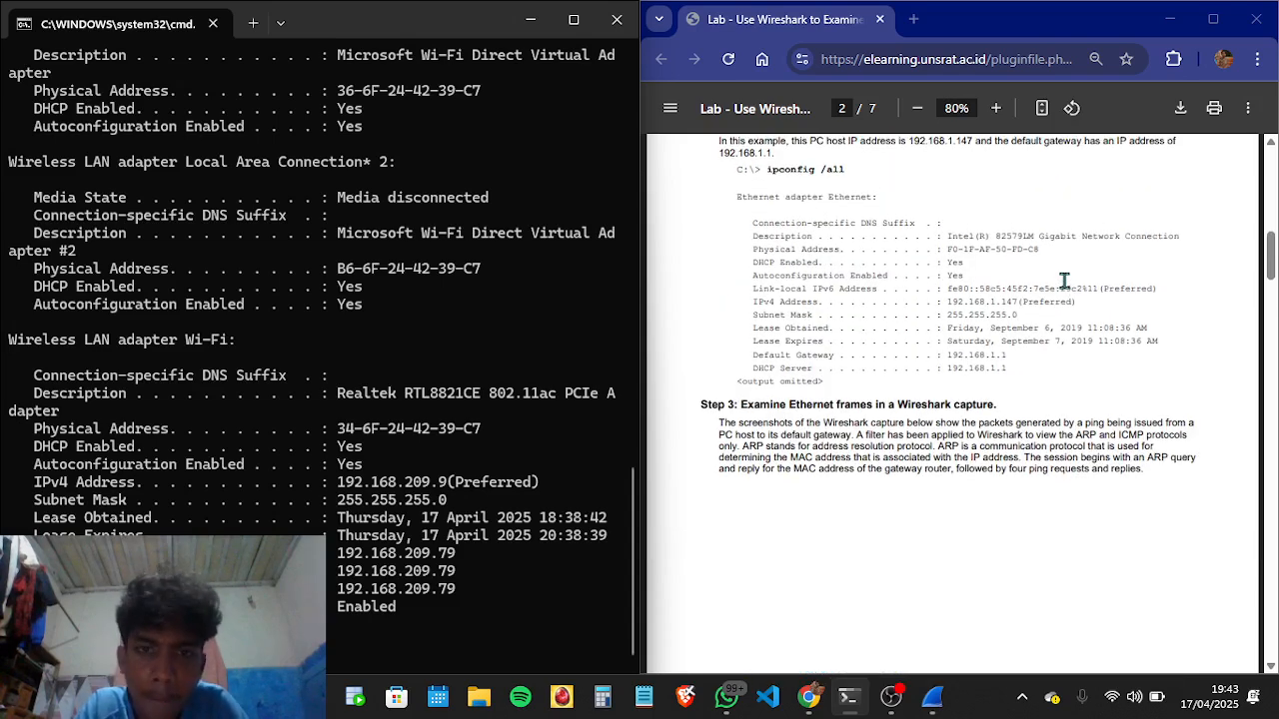
pyautogui.scroll(2, 1064, 281)
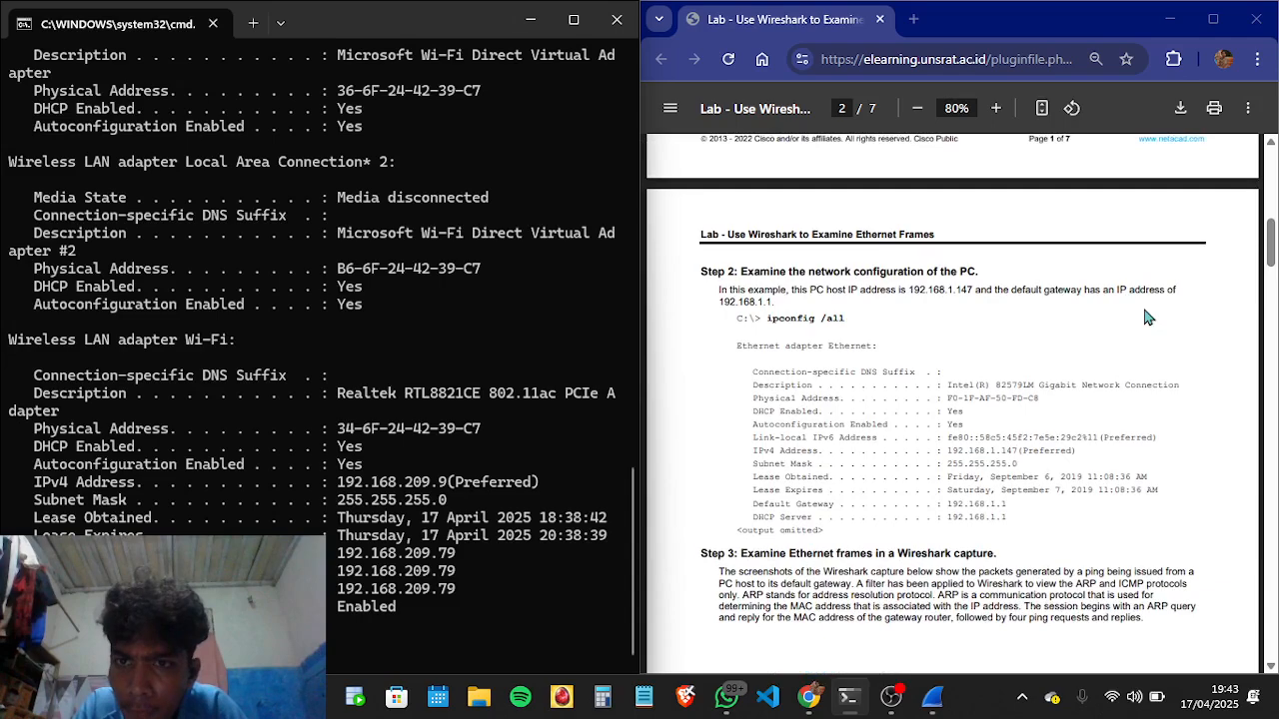
pyautogui.scroll(5, 1147, 317)
pyautogui.scroll(-3, 1147, 316)
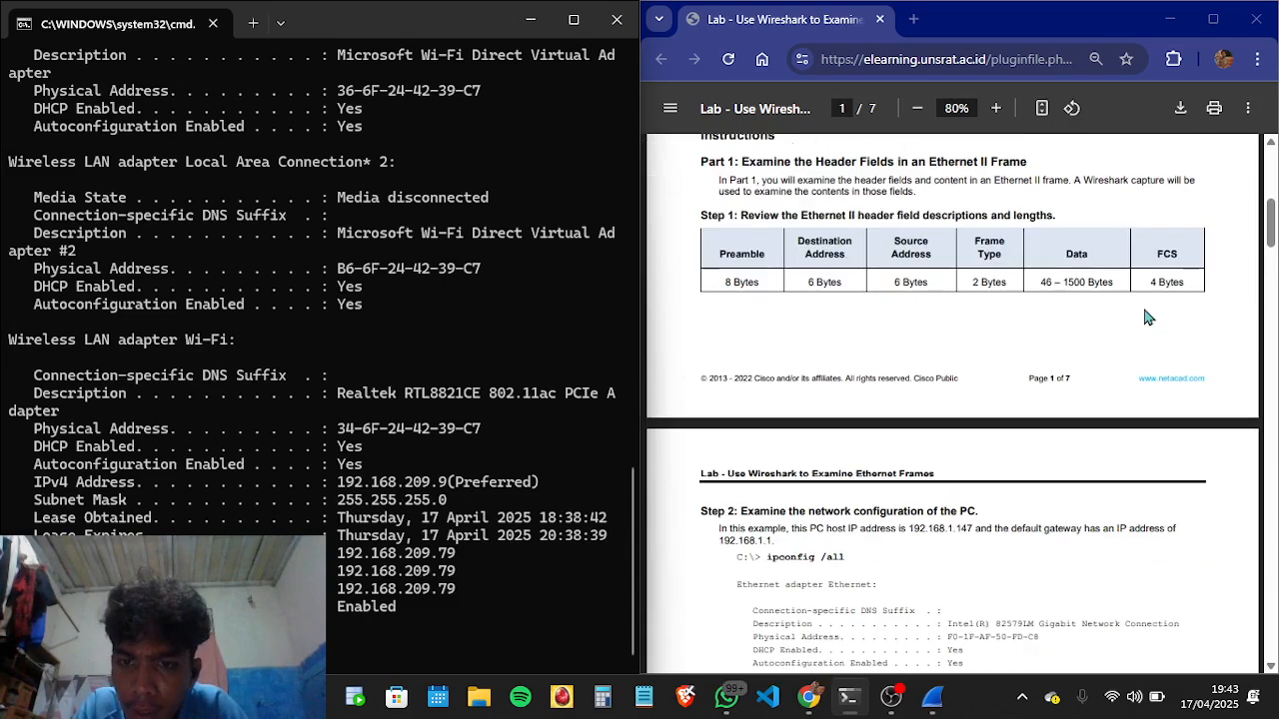
pyautogui.scroll(-3, 1147, 317)
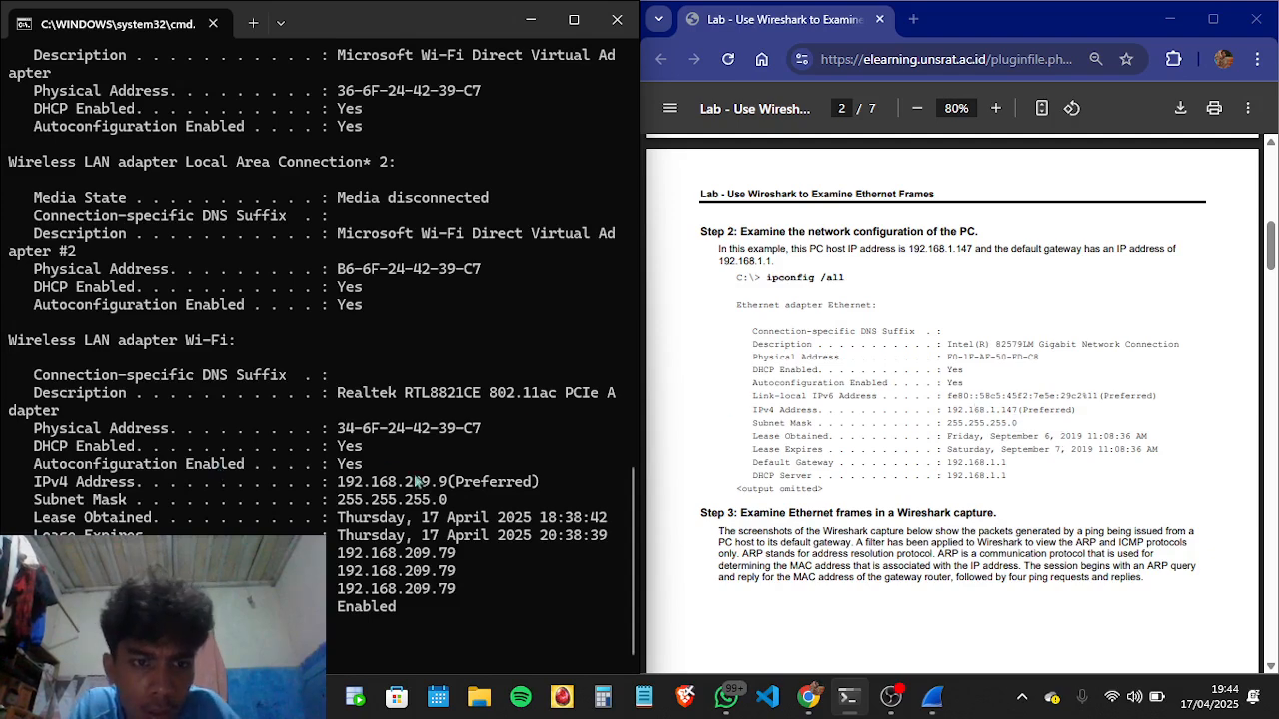
# Step: Examine the lab's Step 3 ARP request and reply captures and the Step 4 table of Ethernet II header contents
pyautogui.scroll(-2, 826, 404)
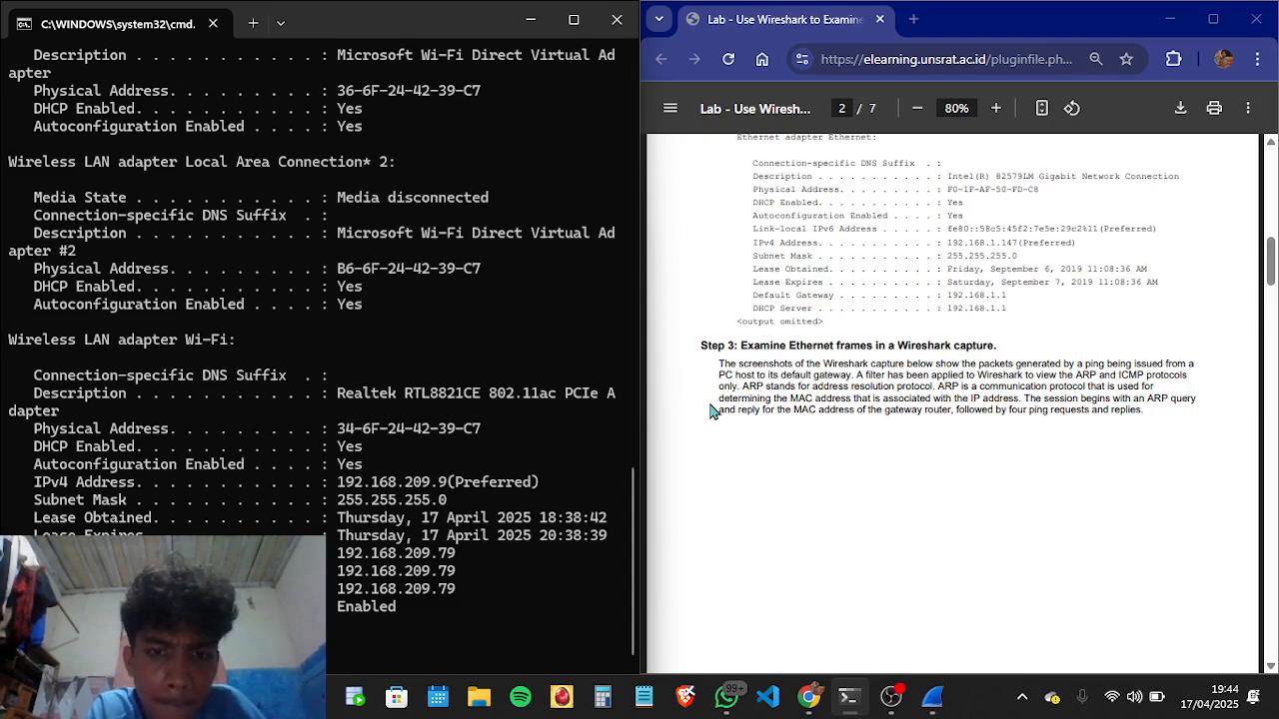
pyautogui.scroll(-6, 824, 410)
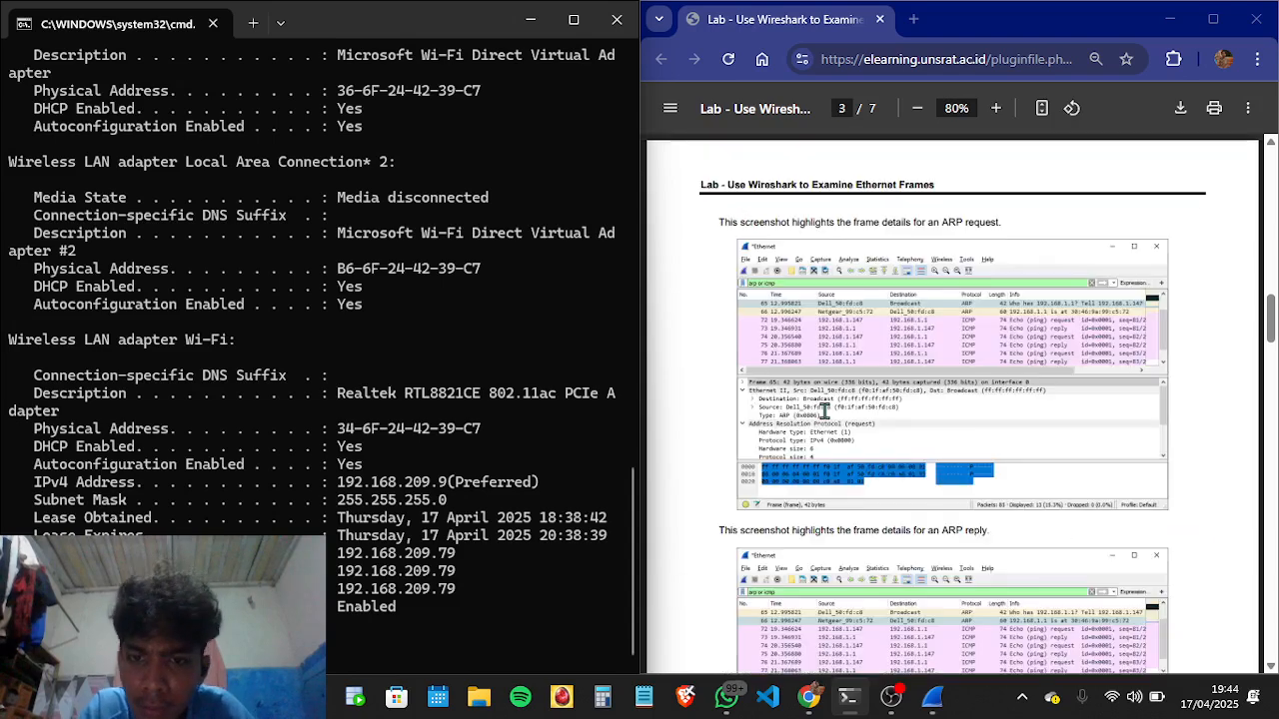
pyautogui.scroll(-2, 824, 409)
pyautogui.scroll(-5, 825, 409)
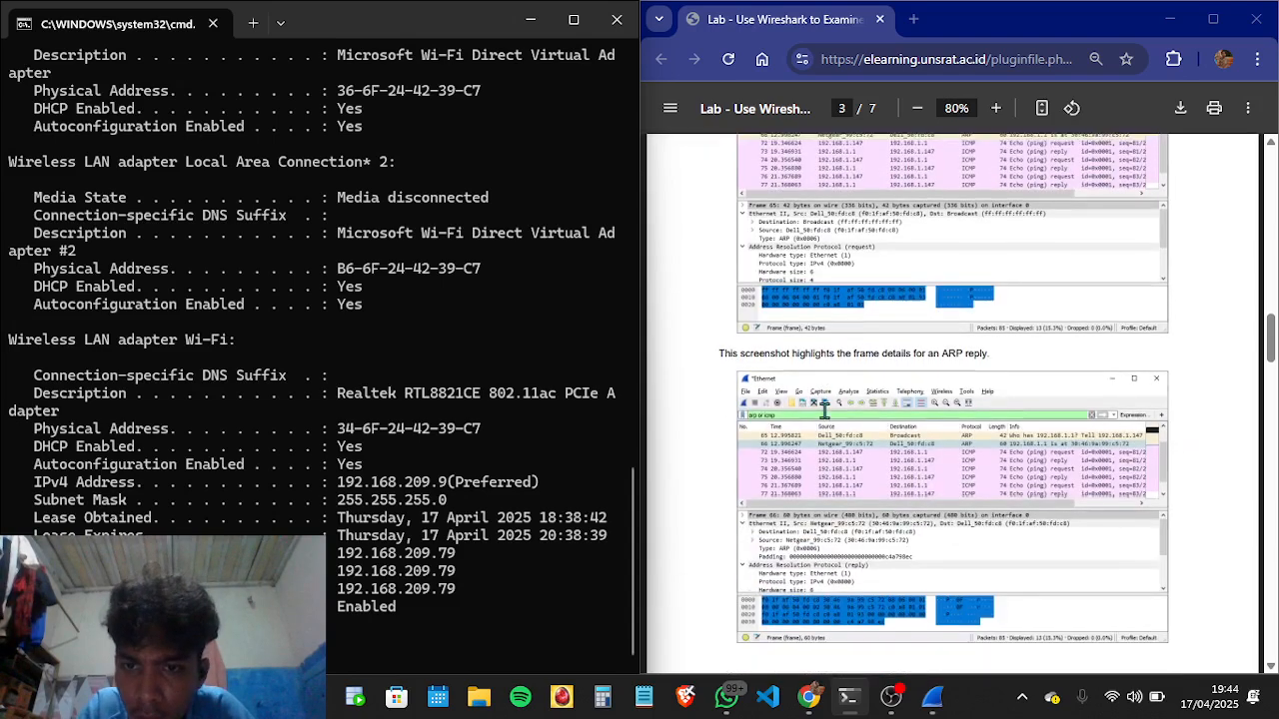
pyautogui.scroll(-4, 824, 410)
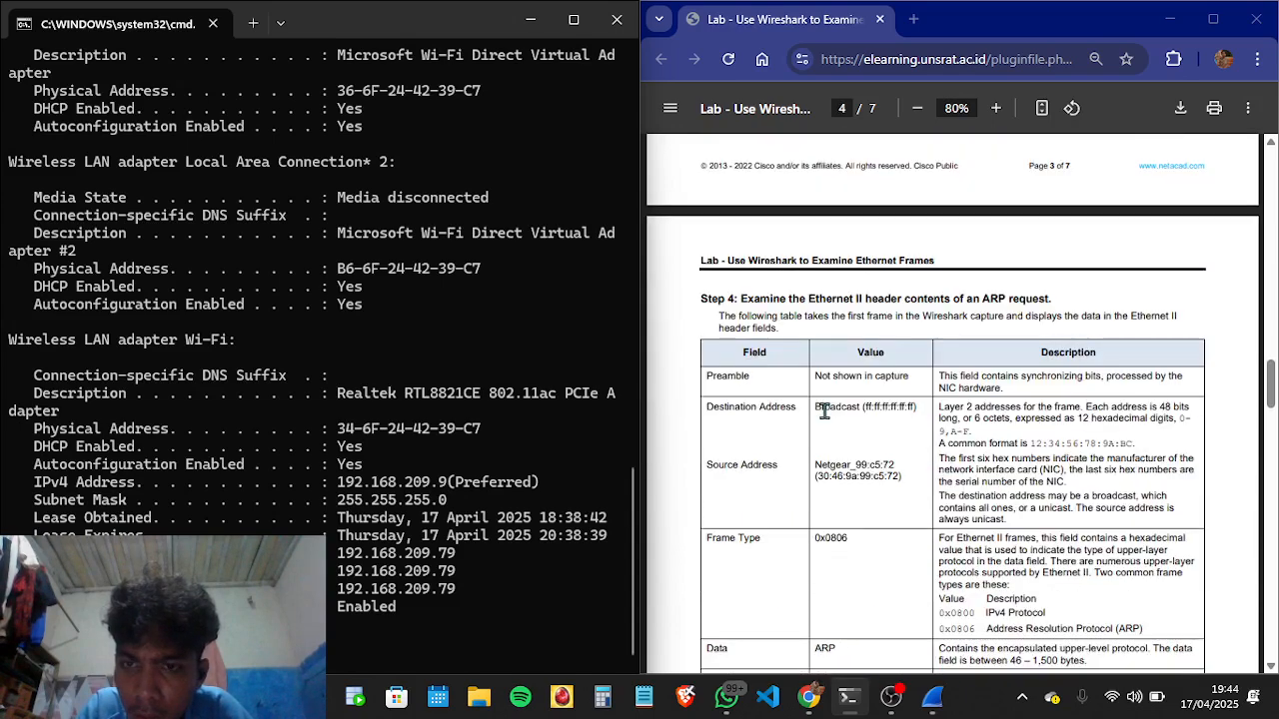
pyautogui.scroll(-1, 825, 410)
pyautogui.scroll(-1, 824, 409)
pyautogui.scroll(5, 825, 410)
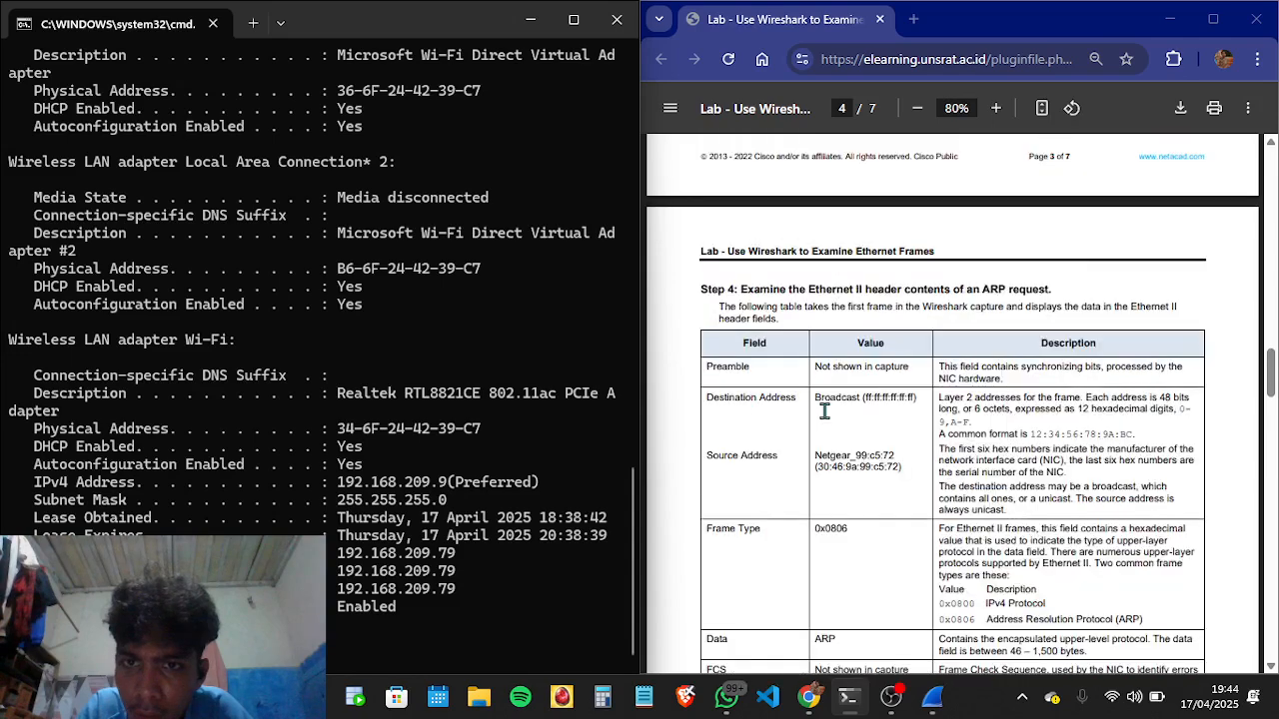
pyautogui.scroll(-3, 824, 410)
pyautogui.scroll(-1, 825, 412)
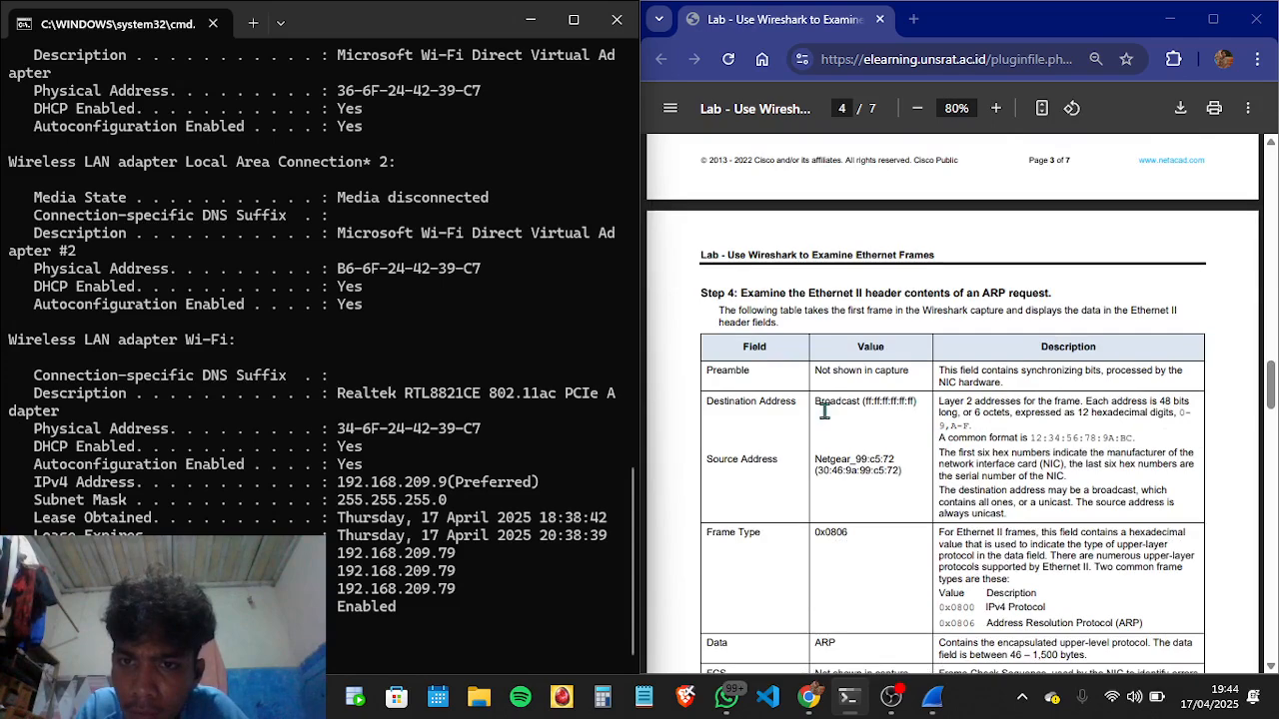
pyautogui.scroll(-3, 825, 412)
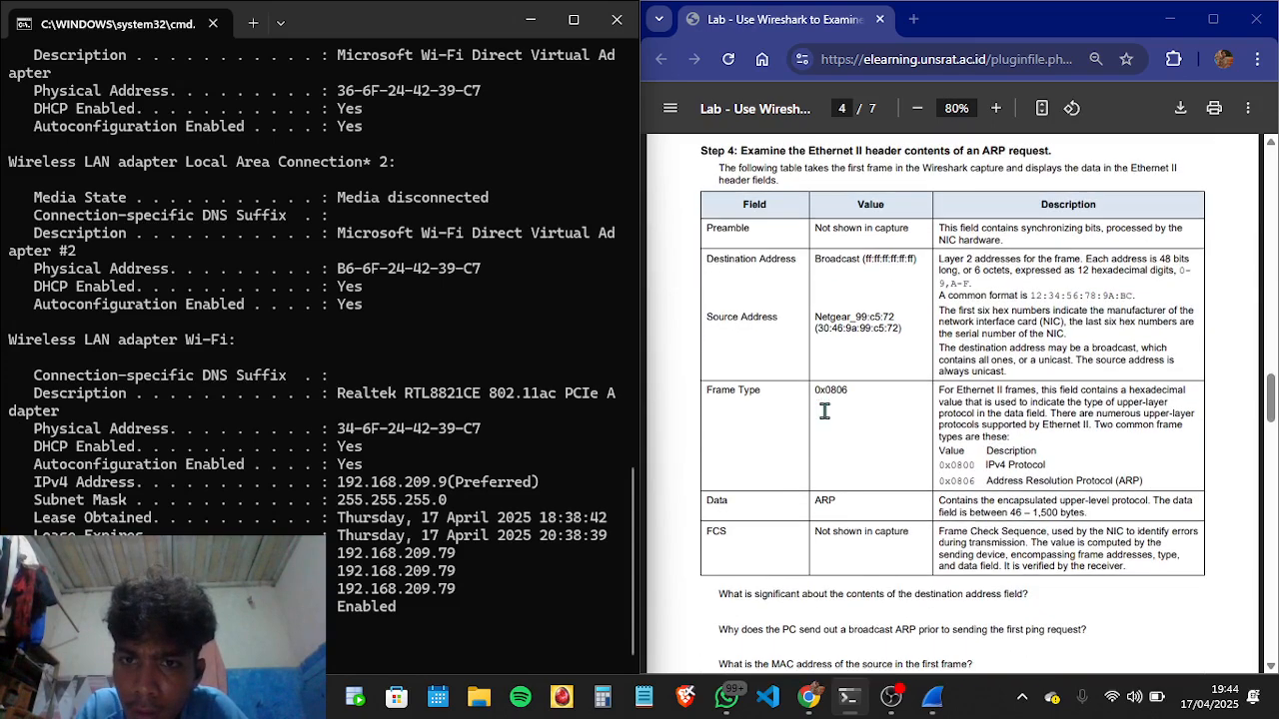
# Step: Examine the Step 4 Ethernet II header table and the questions below it in the lab PDF
pyautogui.scroll(-2, 824, 409)
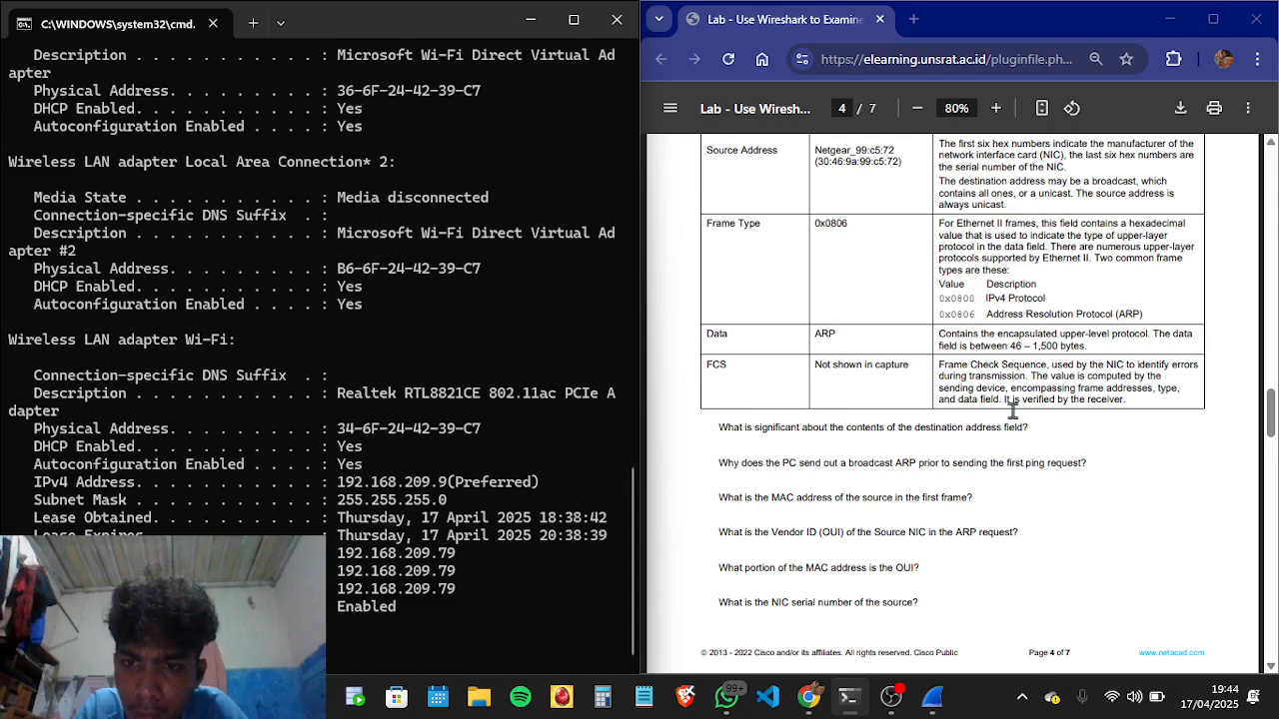
pyautogui.moveTo(1031, 429); pyautogui.dragTo(1002, 428)
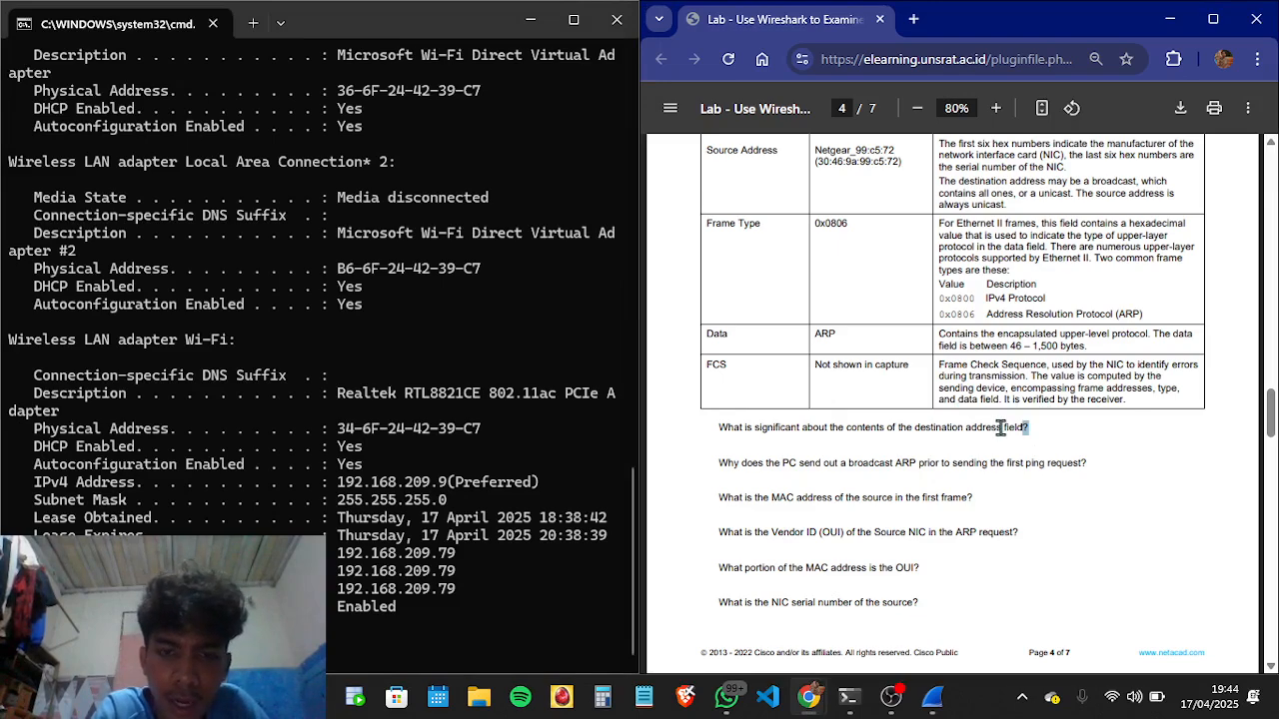
pyautogui.scroll(4, 1085, 452)
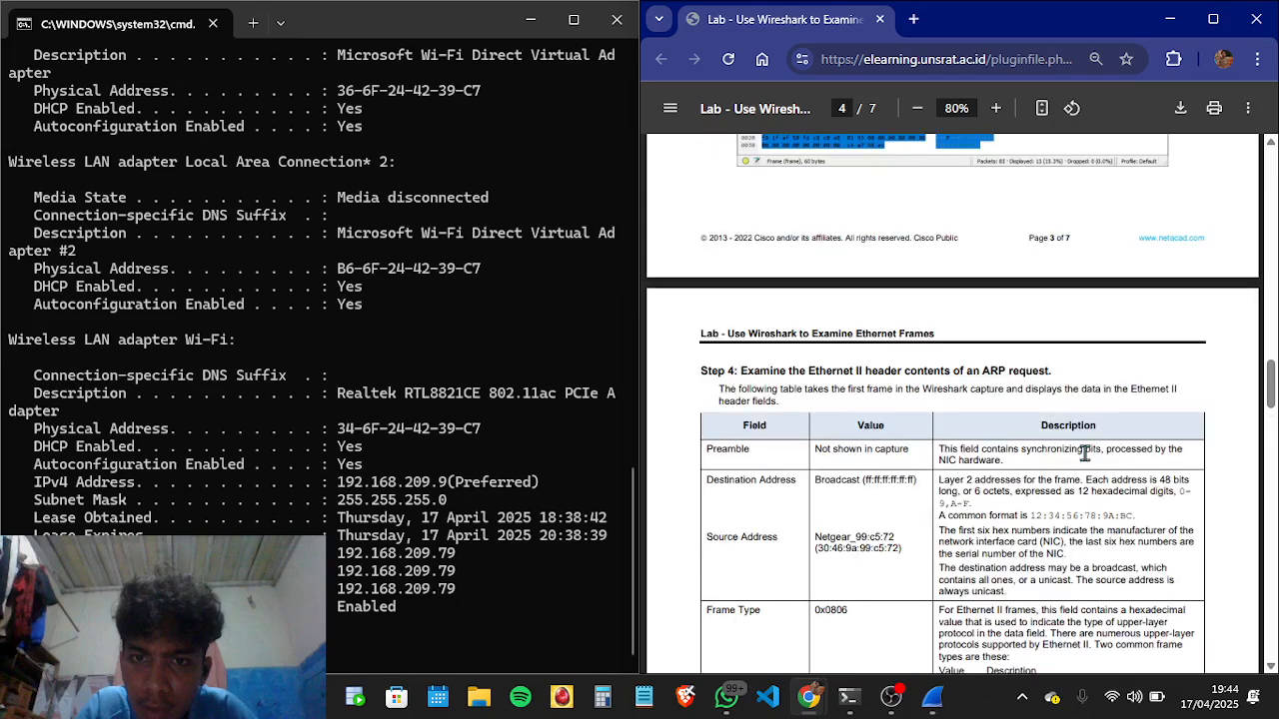
pyautogui.scroll(-3, 1085, 453)
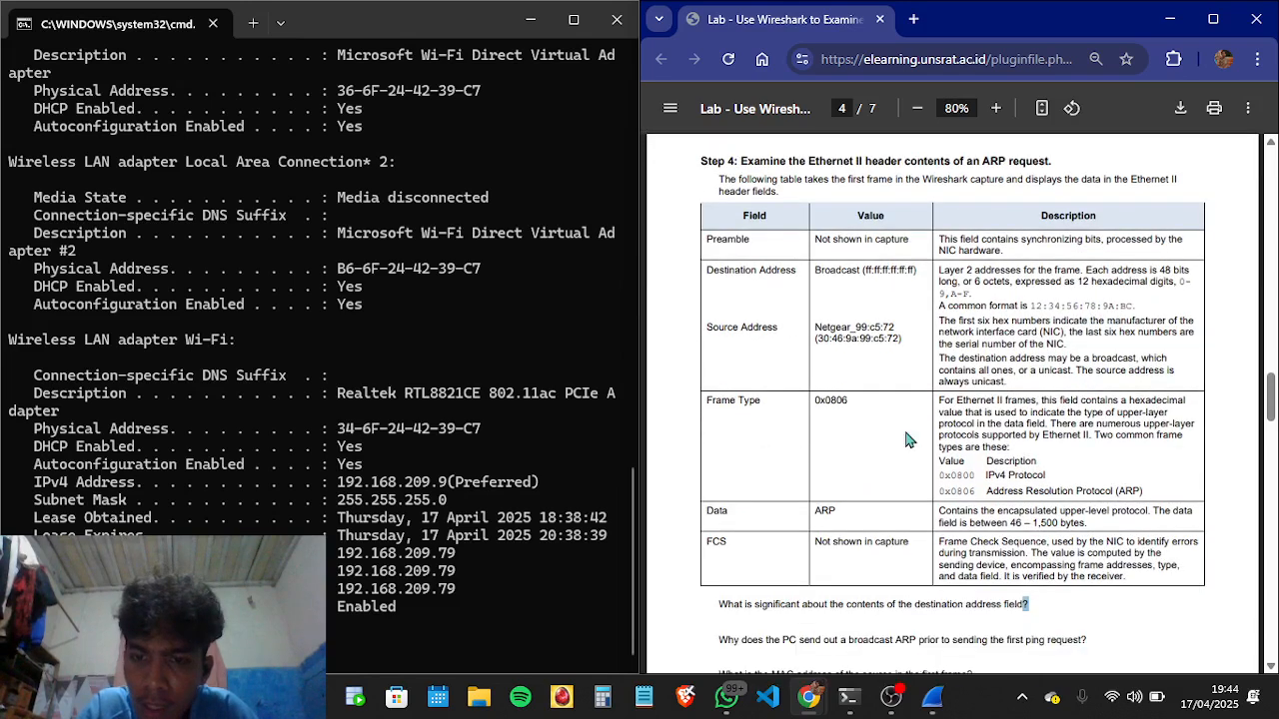
pyautogui.scroll(-1, 905, 429)
pyautogui.moveTo(885, 705)
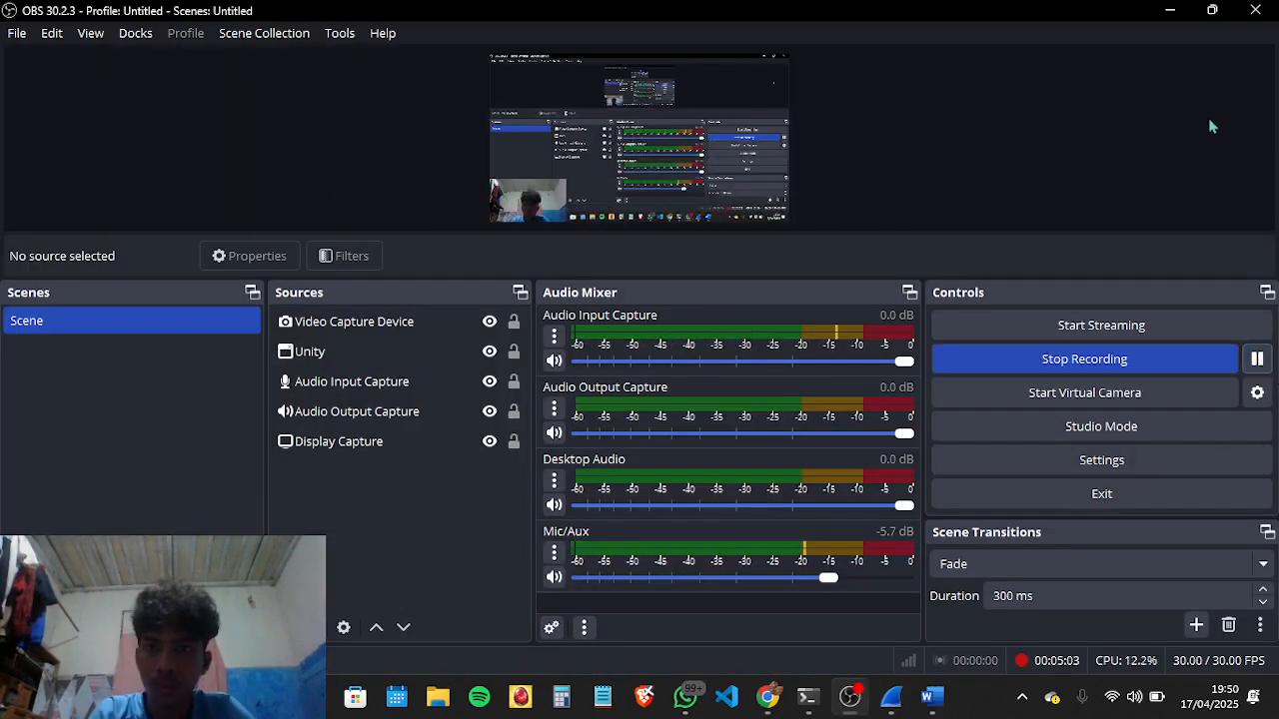
pyautogui.click(1170, 10)
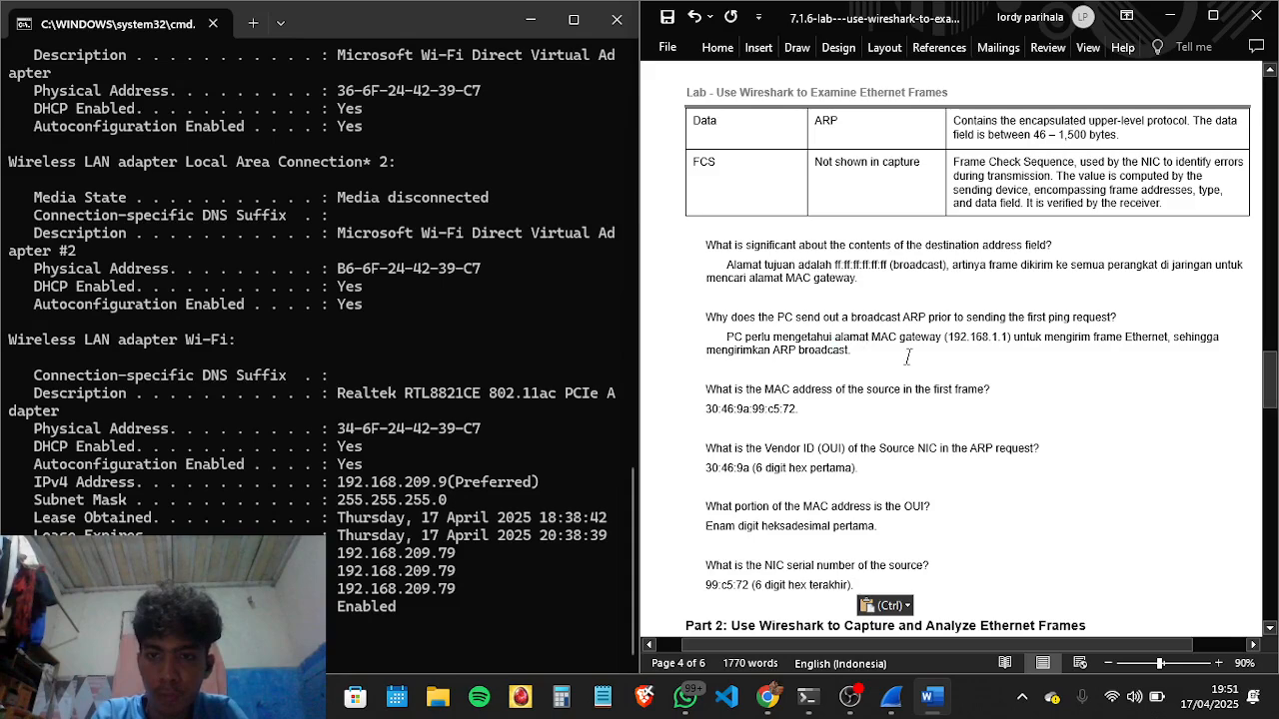
# Step: Review the Word document's answers on the ARP broadcast, source MAC address, OUI and NIC serial number, down to the Part 2 instructions
pyautogui.scroll(-2, 992, 405)
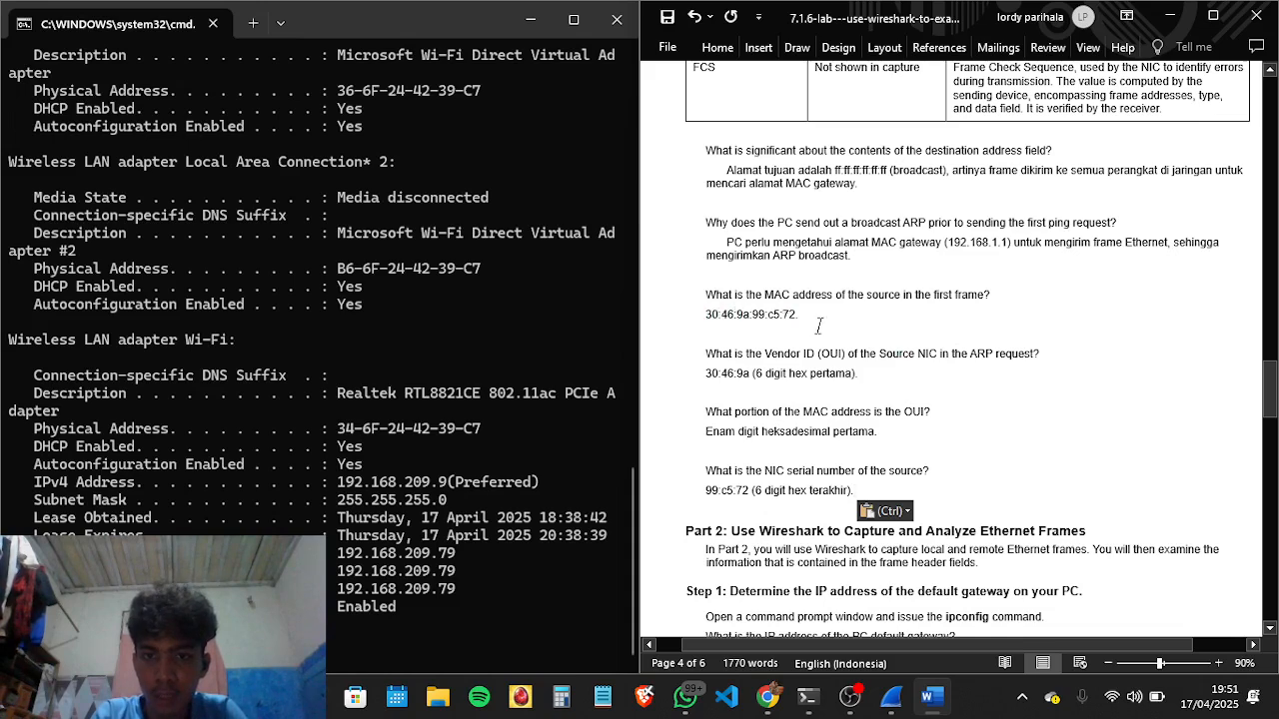
pyautogui.scroll(-1, 971, 326)
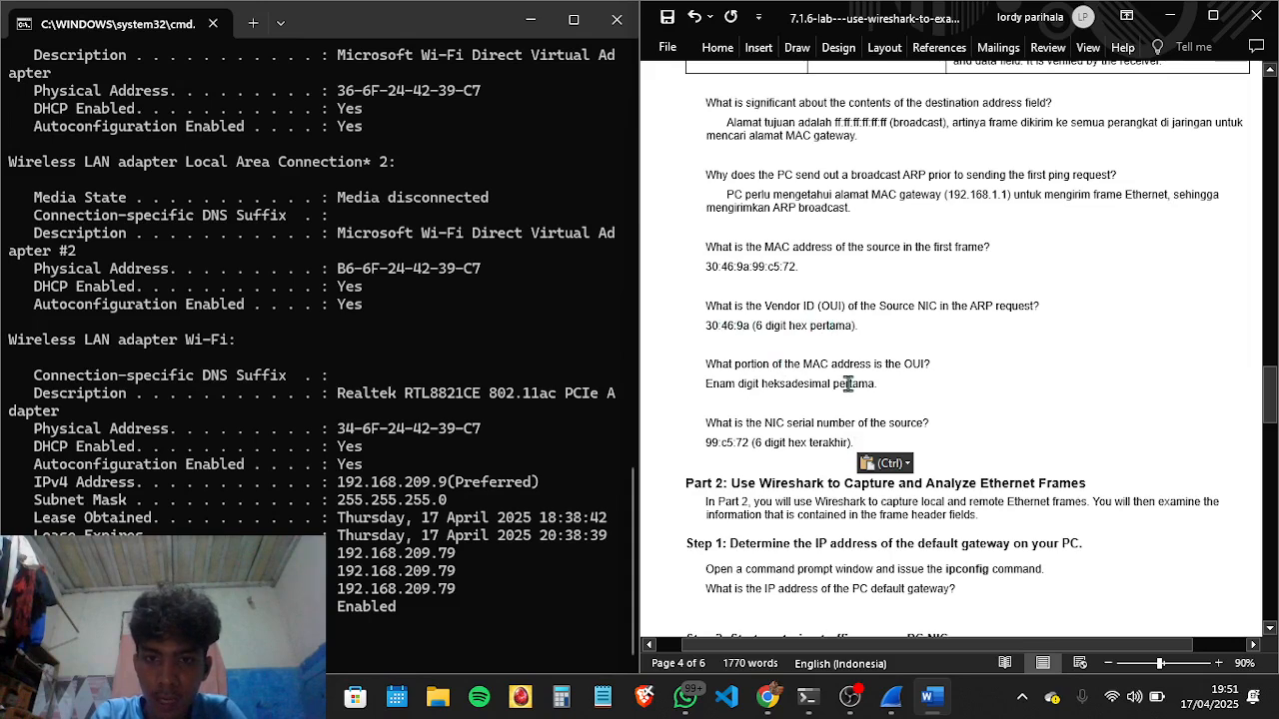
pyautogui.scroll(-1, 898, 333)
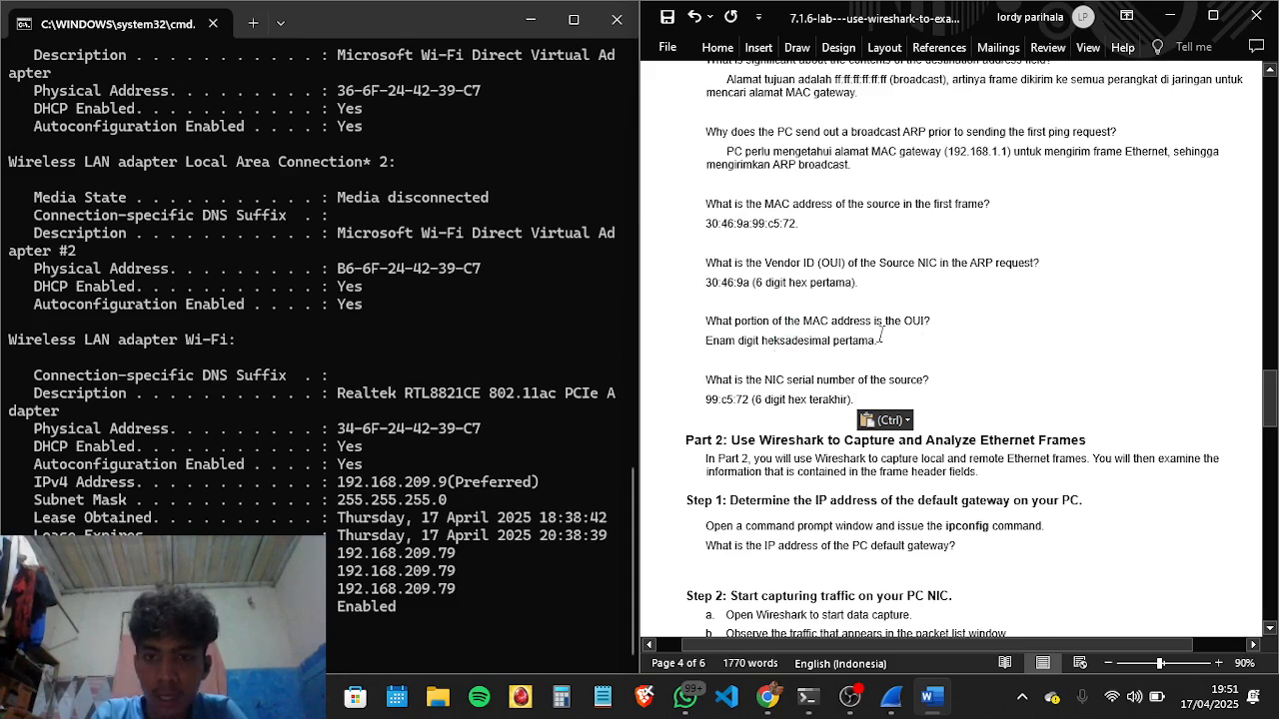
pyautogui.scroll(-1, 973, 365)
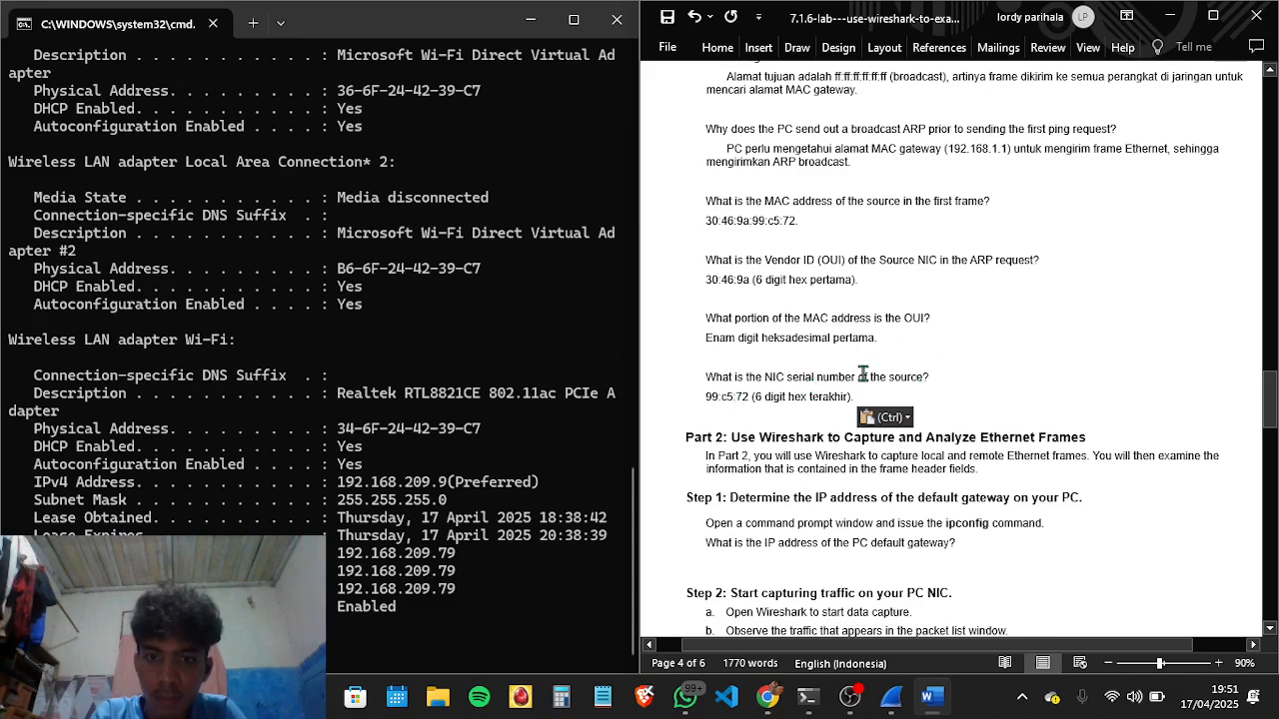
pyautogui.scroll(-1, 960, 317)
pyautogui.scroll(-2, 960, 317)
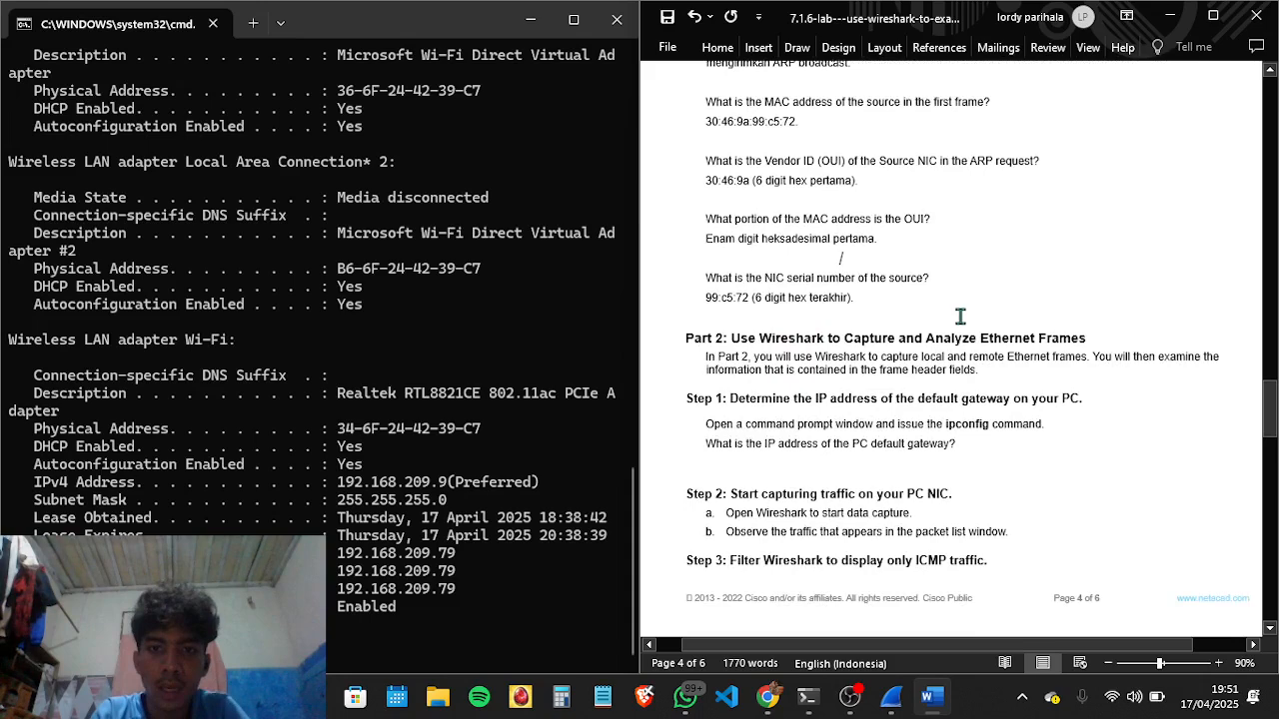
pyautogui.scroll(-3, 960, 316)
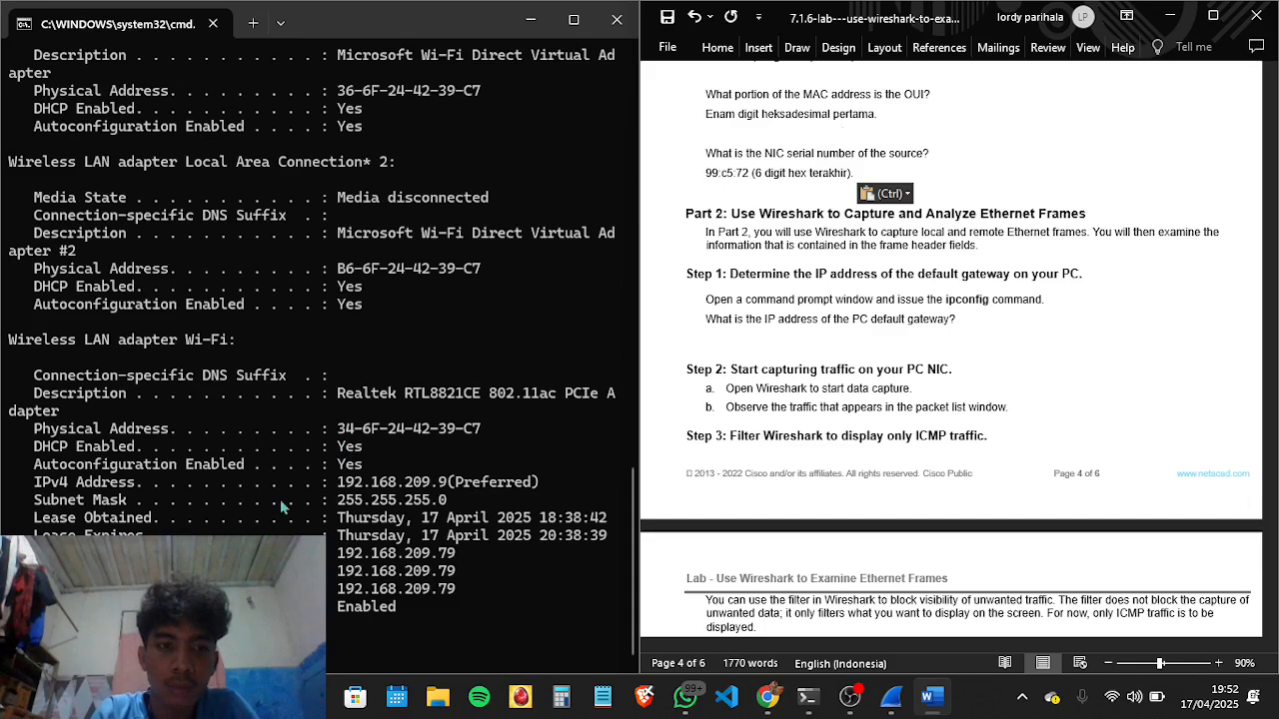
# Step: Mark off the end of the ipconfig /all output in the command prompt with three rows of equals signs and a few blank prompts
pyautogui.click(321, 364)
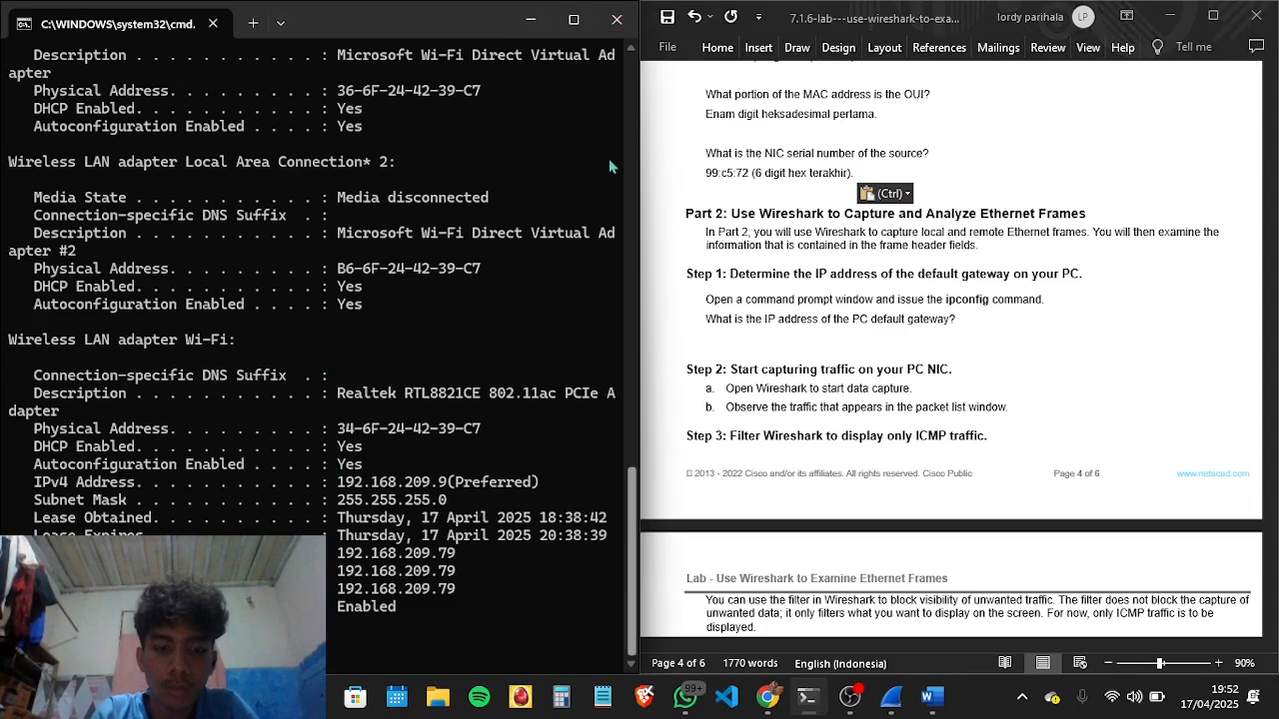
pyautogui.scroll(-1, 502, 292)
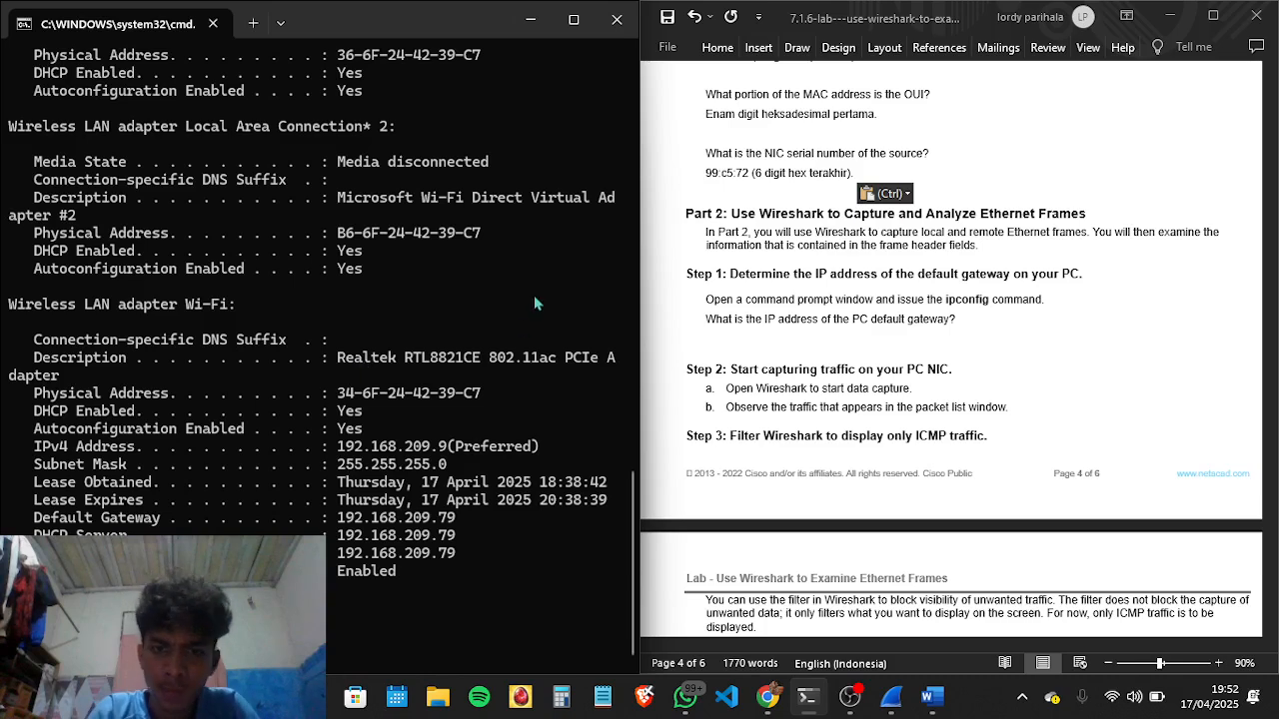
pyautogui.click(958, 369)
pyautogui.scroll(-2, 958, 369)
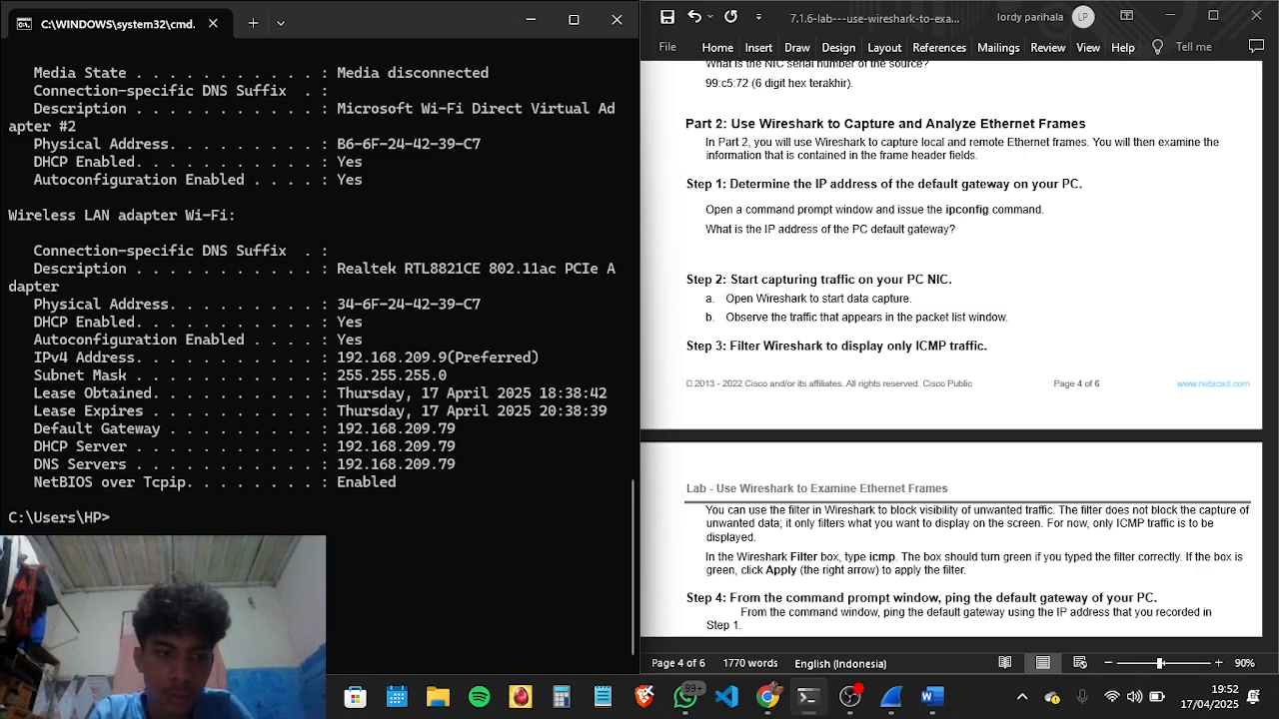
pyautogui.write('===================')
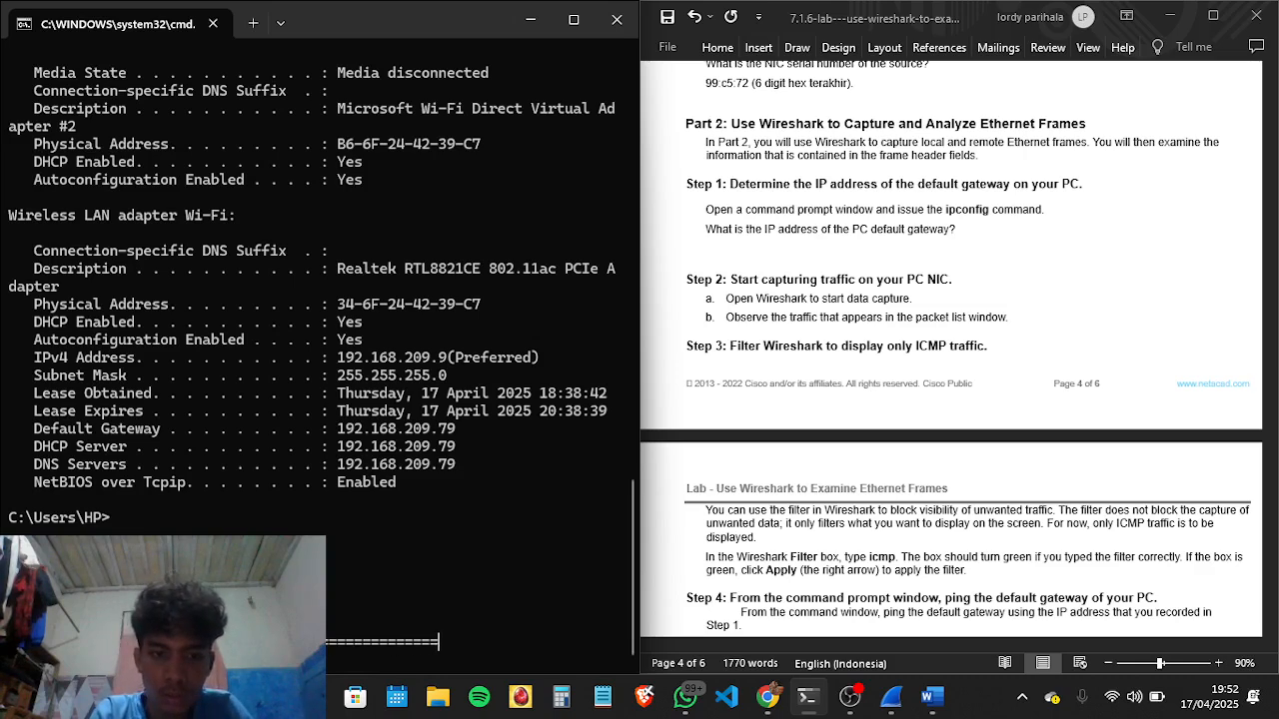
pyautogui.press('Return')
pyautogui.press('Up')
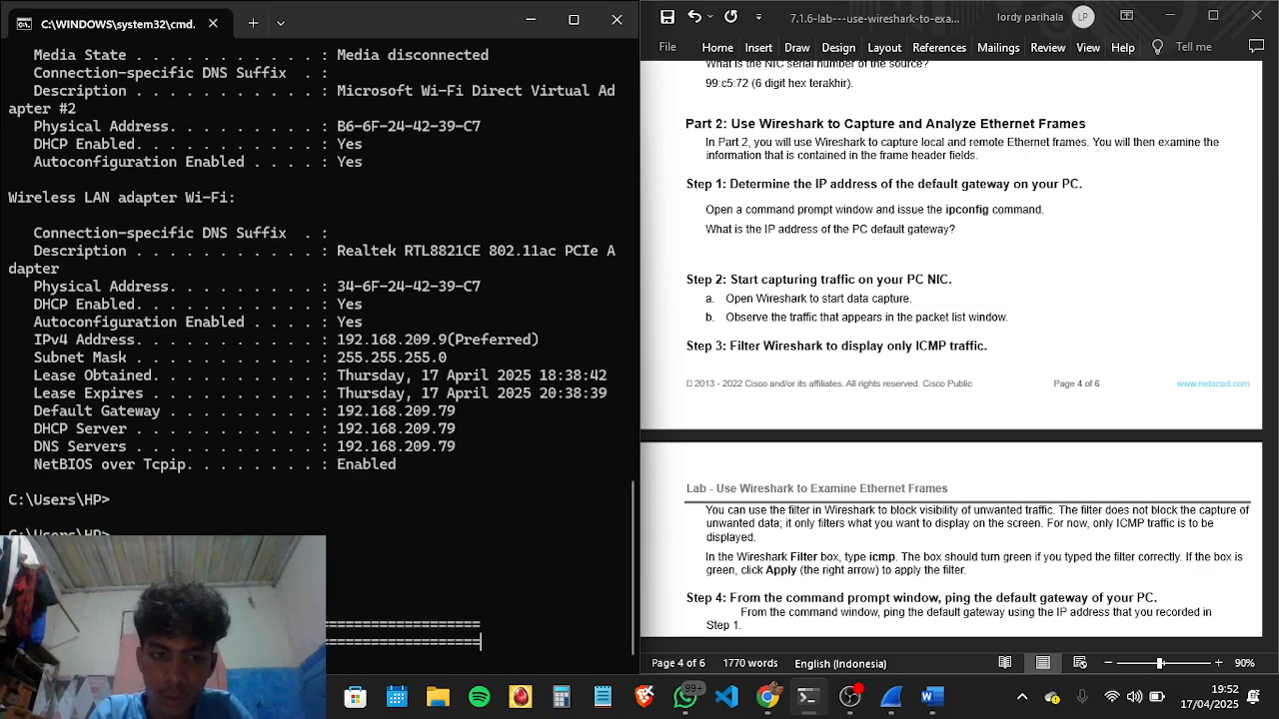
pyautogui.press('Return')
pyautogui.press('Up')
pyautogui.press('Return')
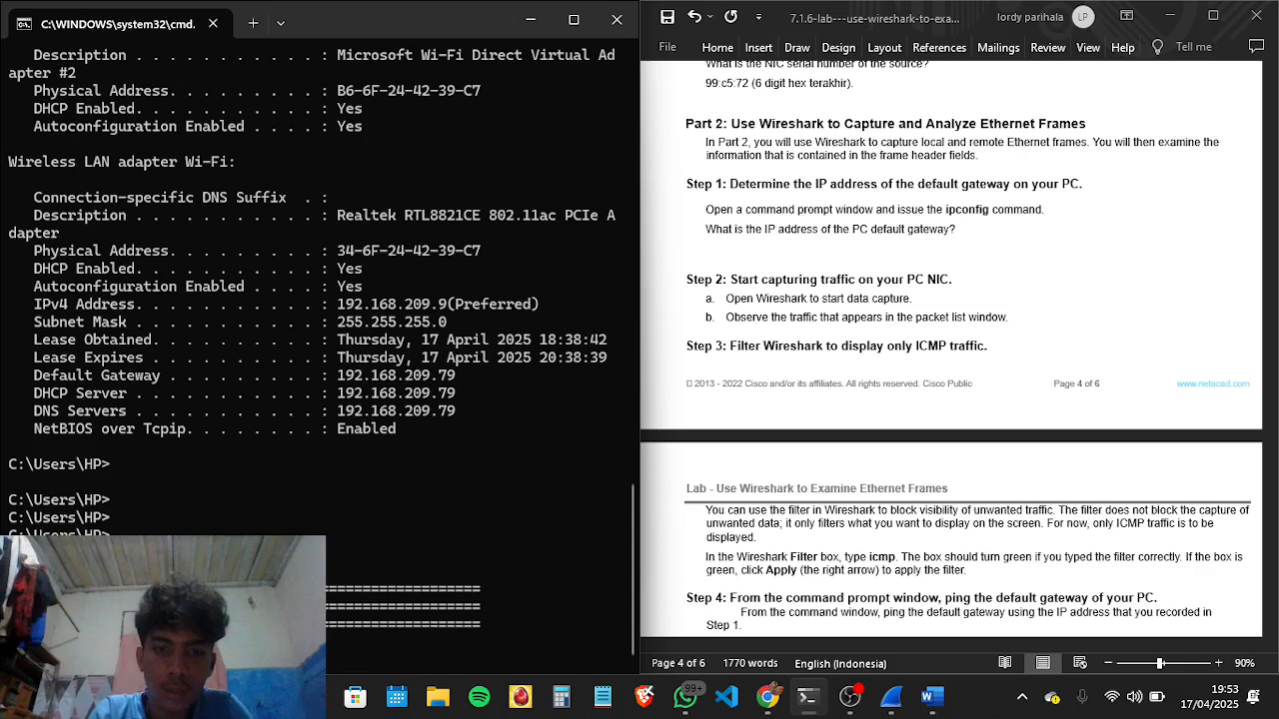
pyautogui.press('Return')
pyautogui.press('Return')
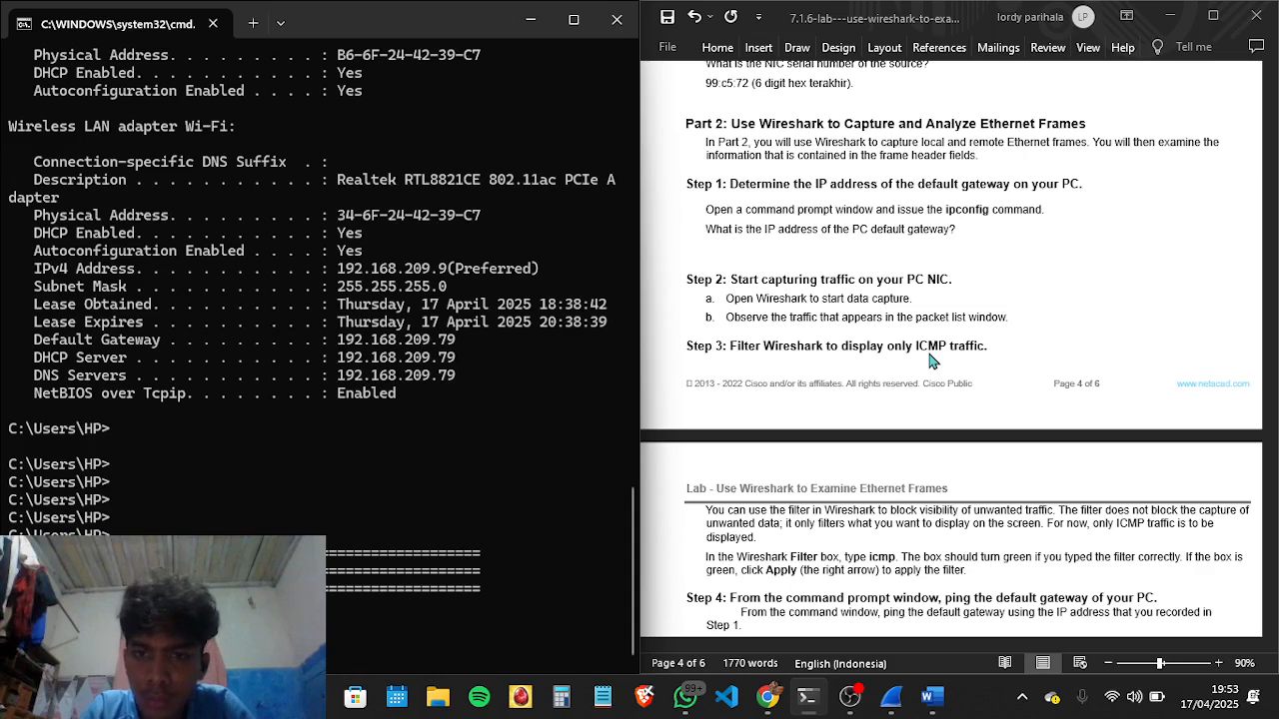
pyautogui.scroll(-1, 1027, 352)
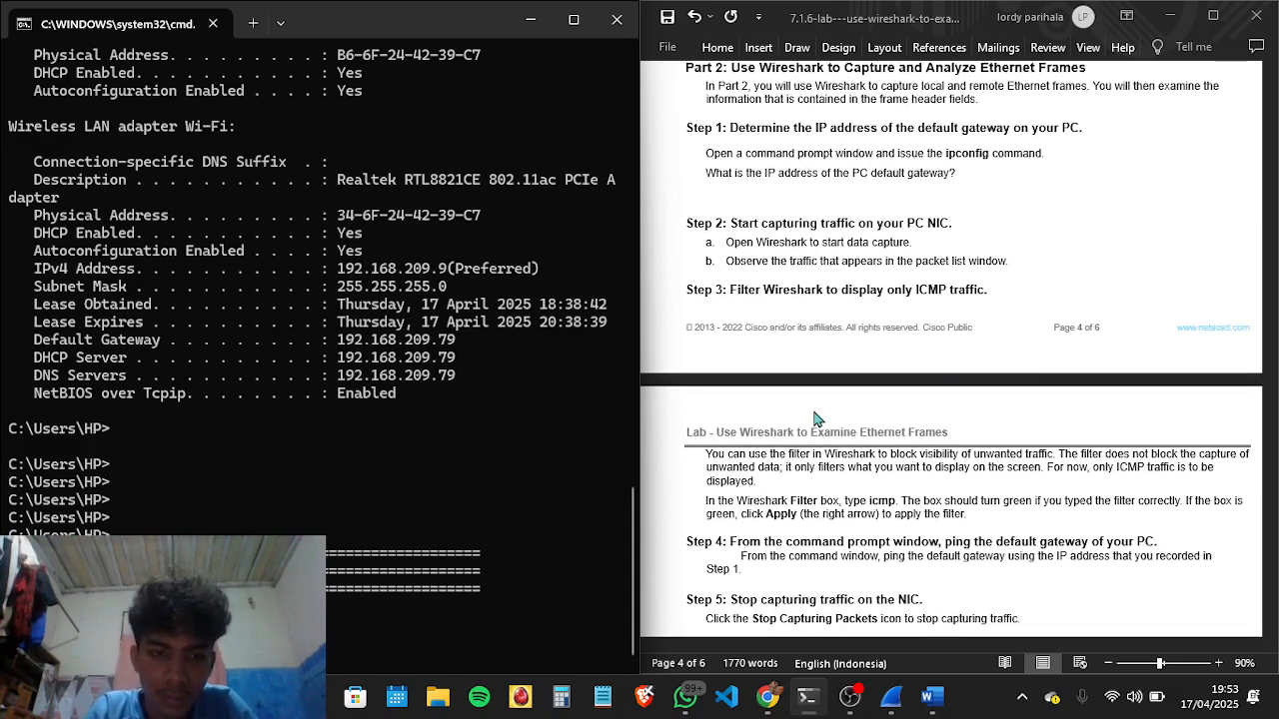
pyautogui.hotkey('alt', 'Tab')
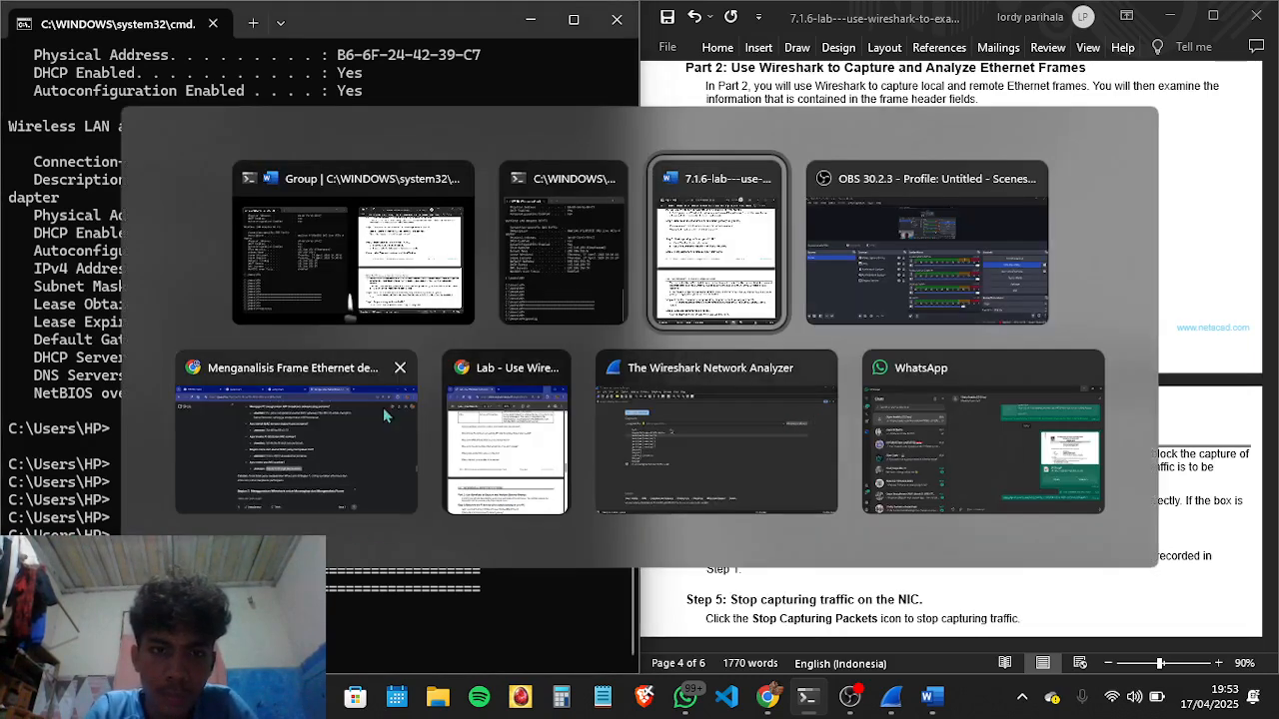
pyautogui.click(713, 422)
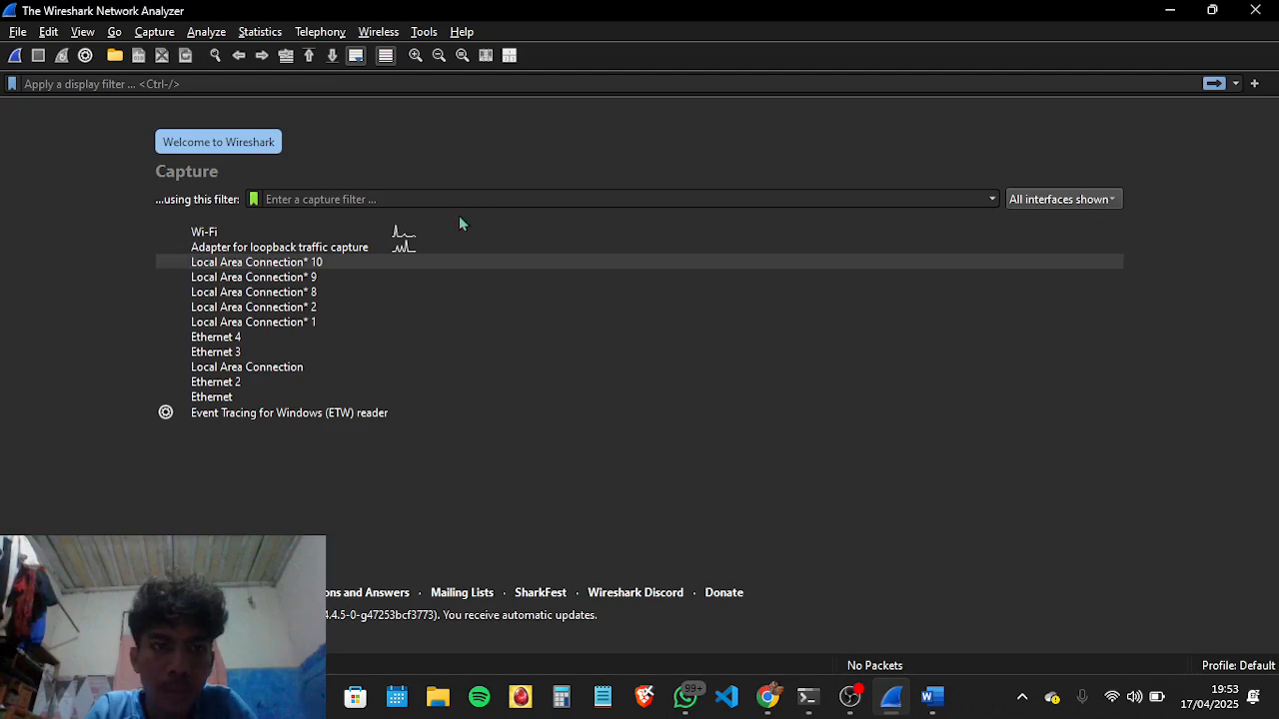
pyautogui.click(1171, 11)
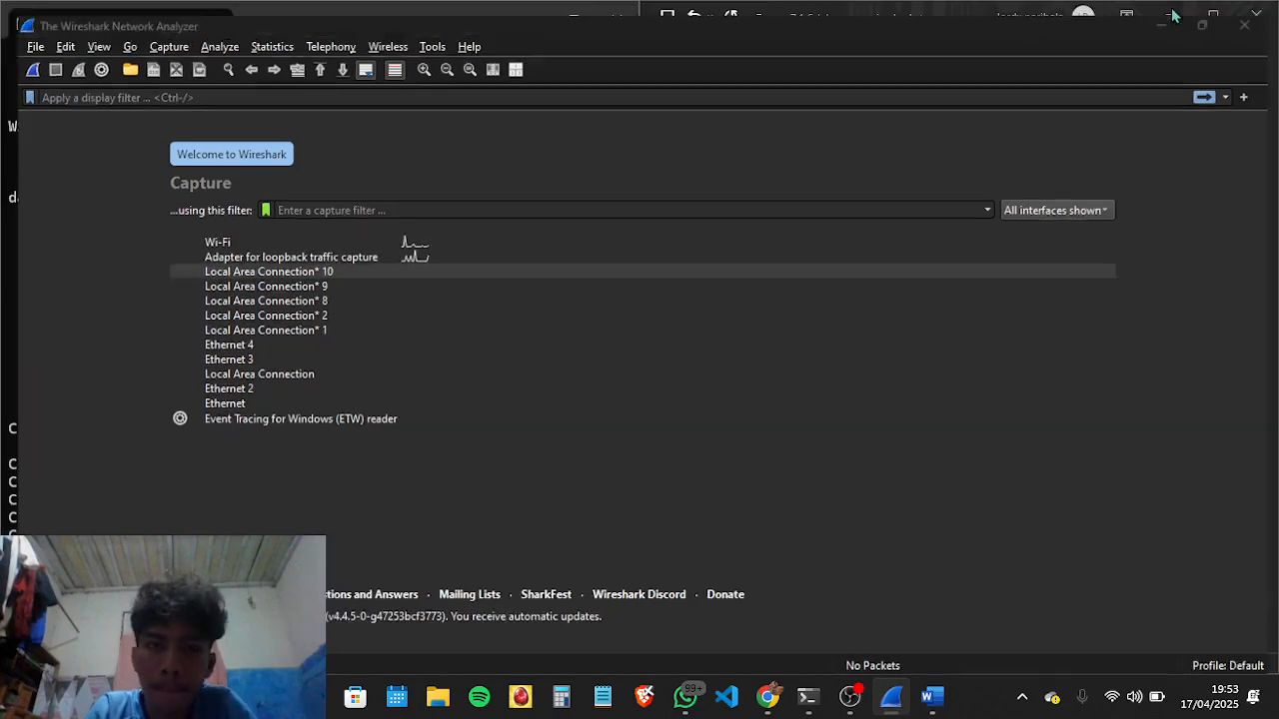
# Step: Run ipconfig in the command prompt to list the adapters' addresses and default gateway
pyautogui.write('ipconfig')
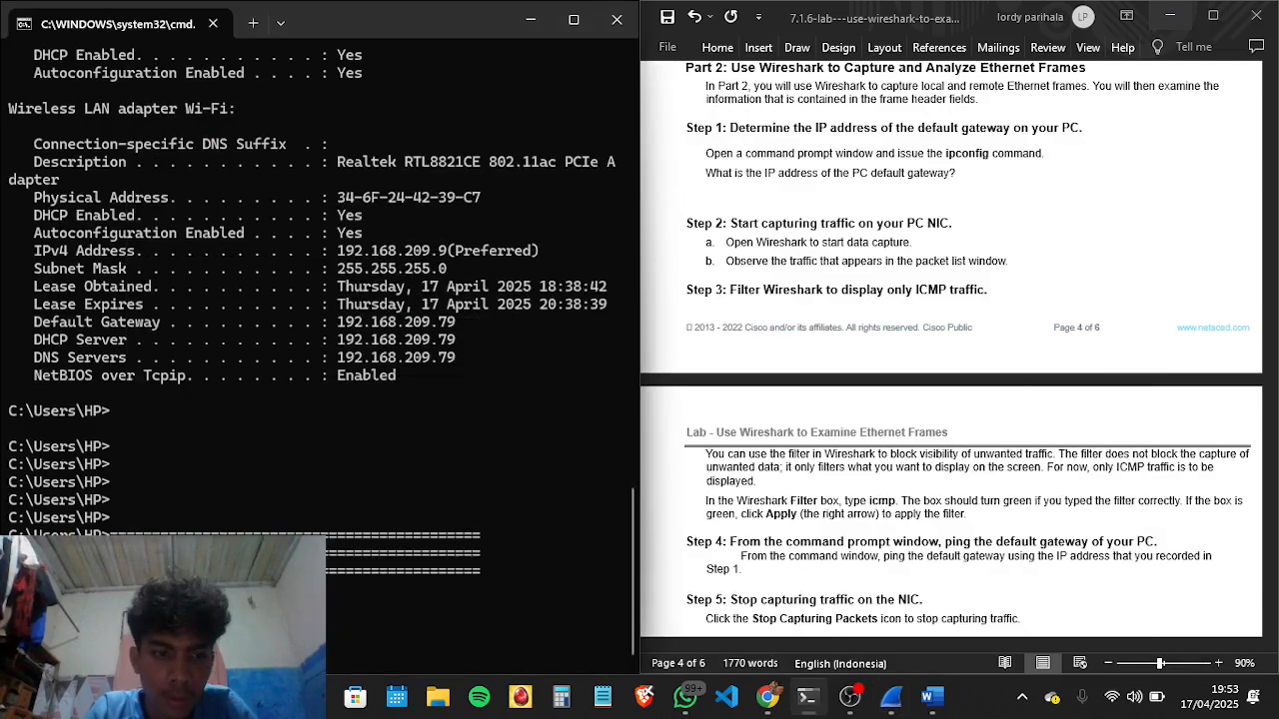
pyautogui.press('Return')
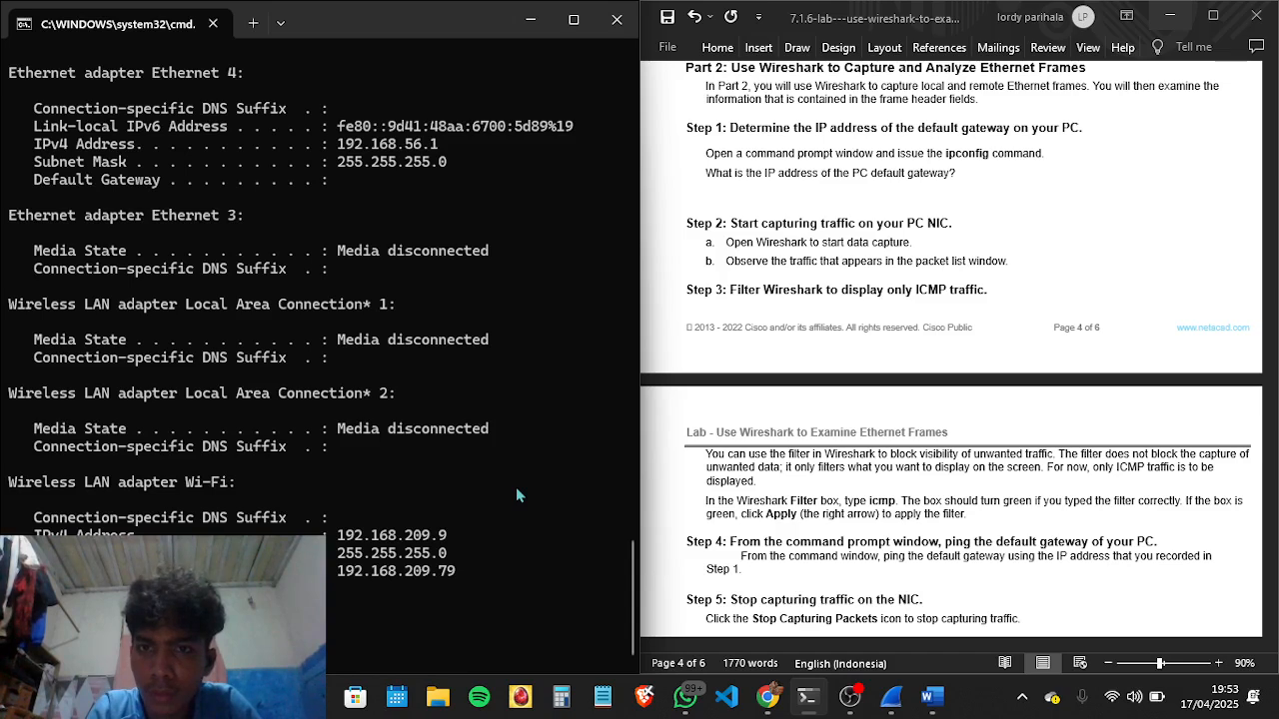
# Step: Answer the Part 2 Step 1 default gateway question with 192.168.209.79 on a new line in the Word lab document
pyautogui.click(955, 175)
pyautogui.press('Return')
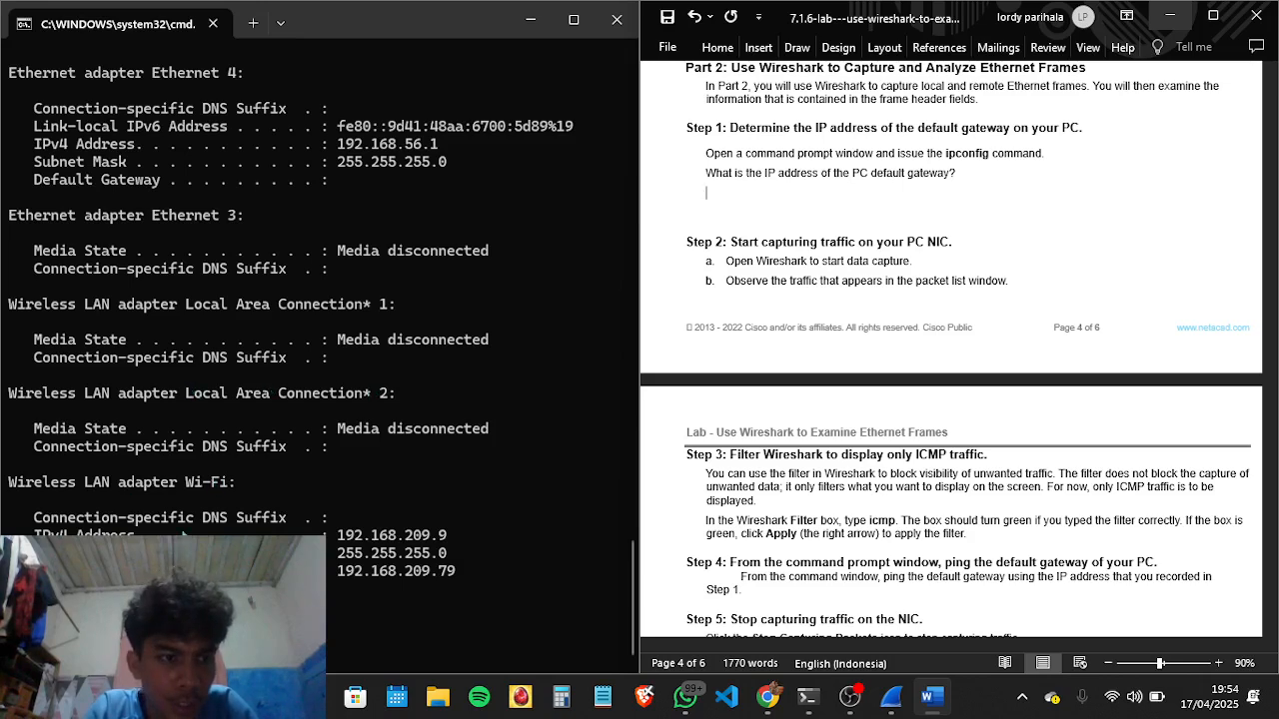
pyautogui.scroll(3, 150, 399)
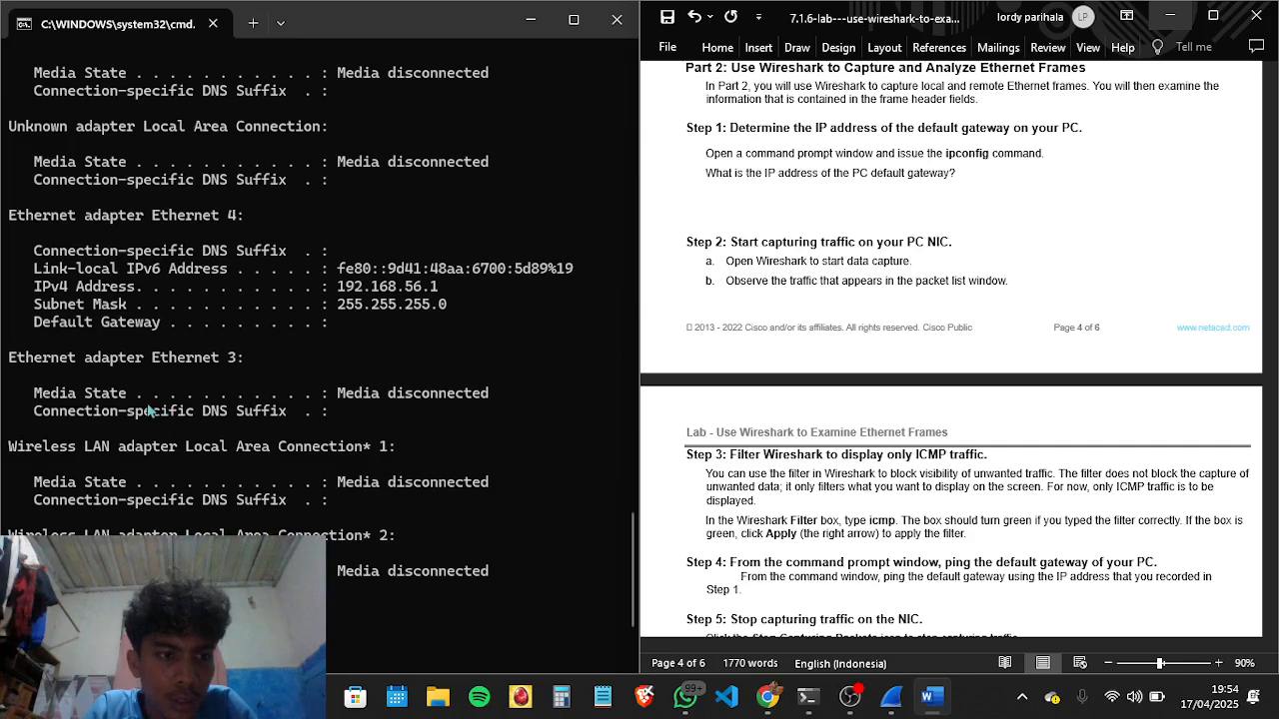
pyautogui.scroll(-3, 206, 511)
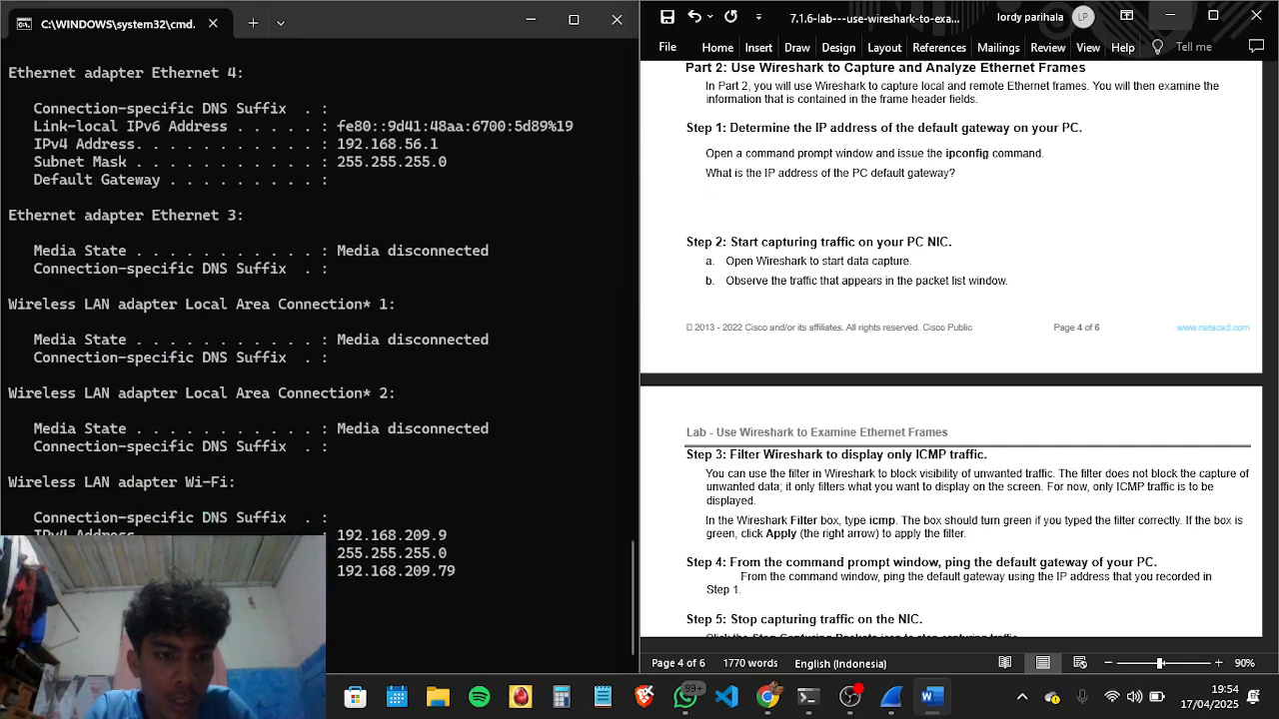
pyautogui.write('1')
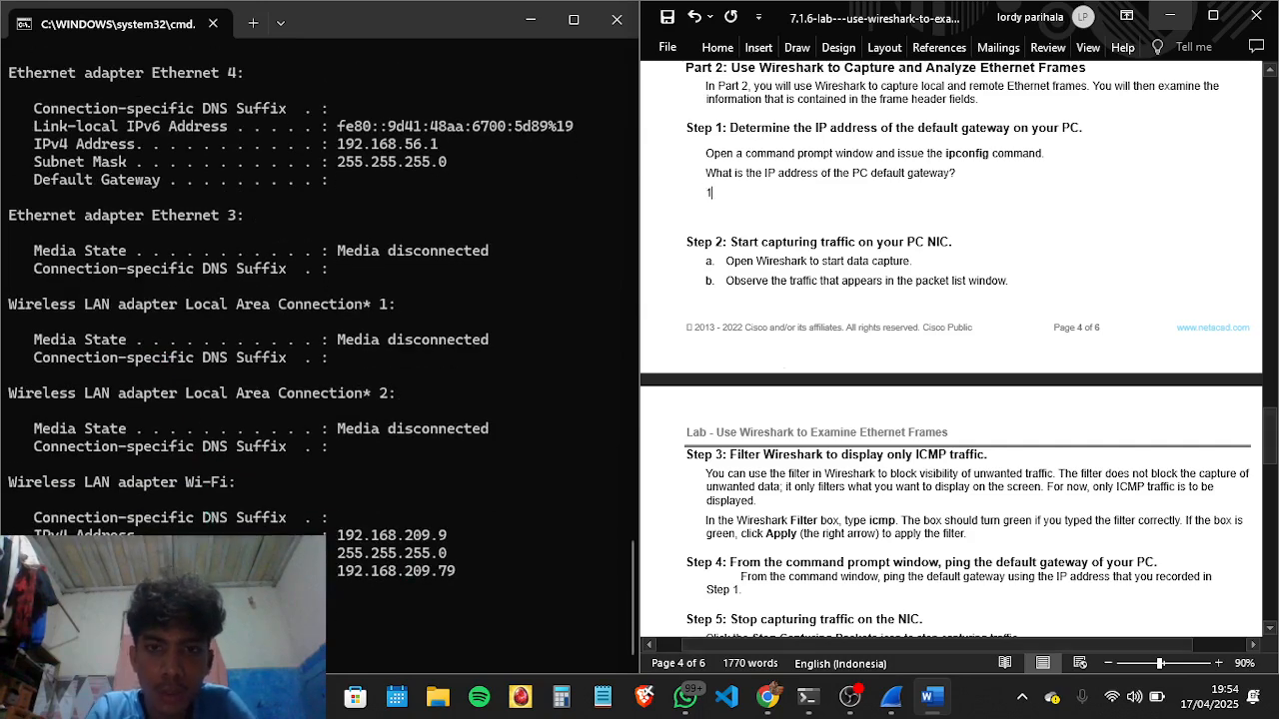
pyautogui.write('92.1')
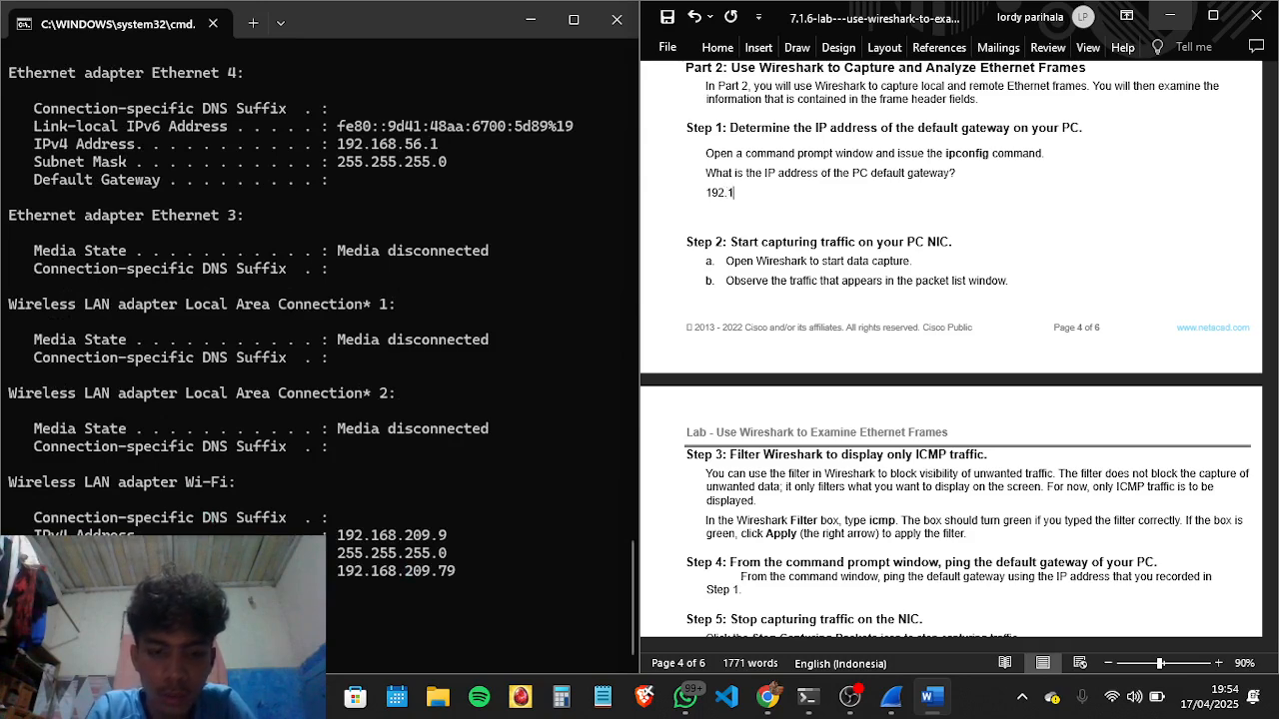
pyautogui.write('68.209.79')
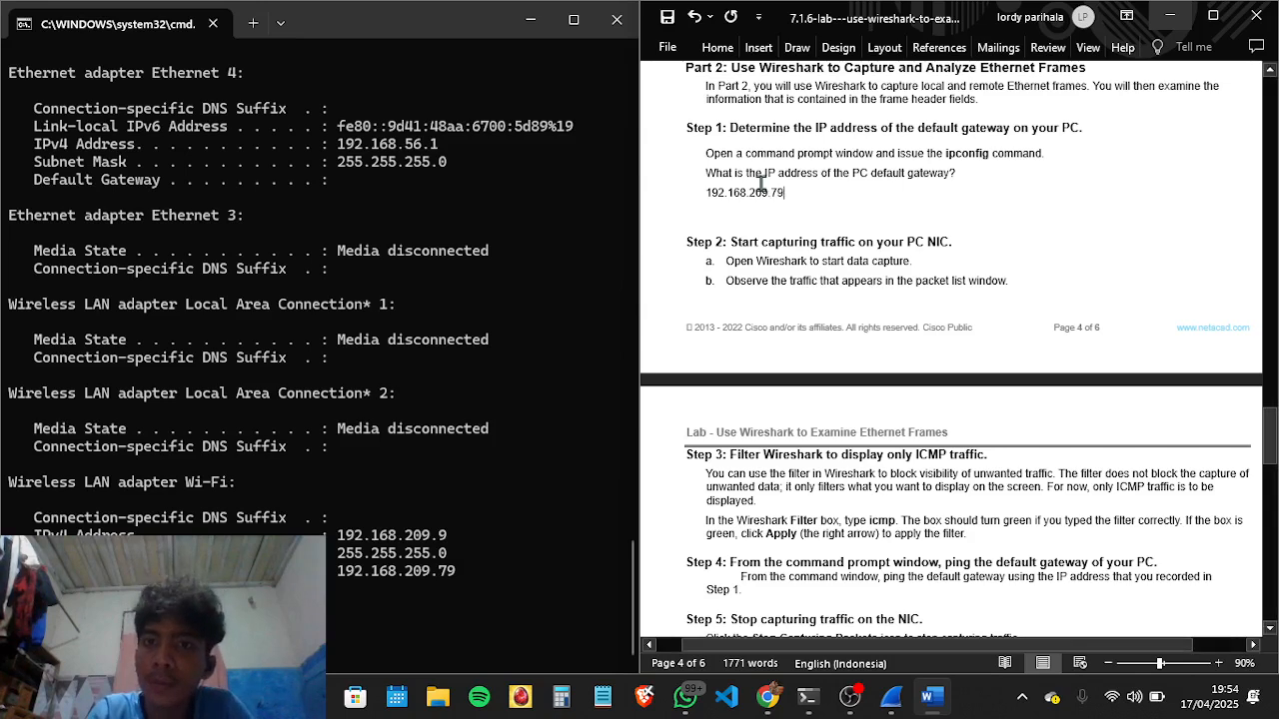
pyautogui.click(712, 198)
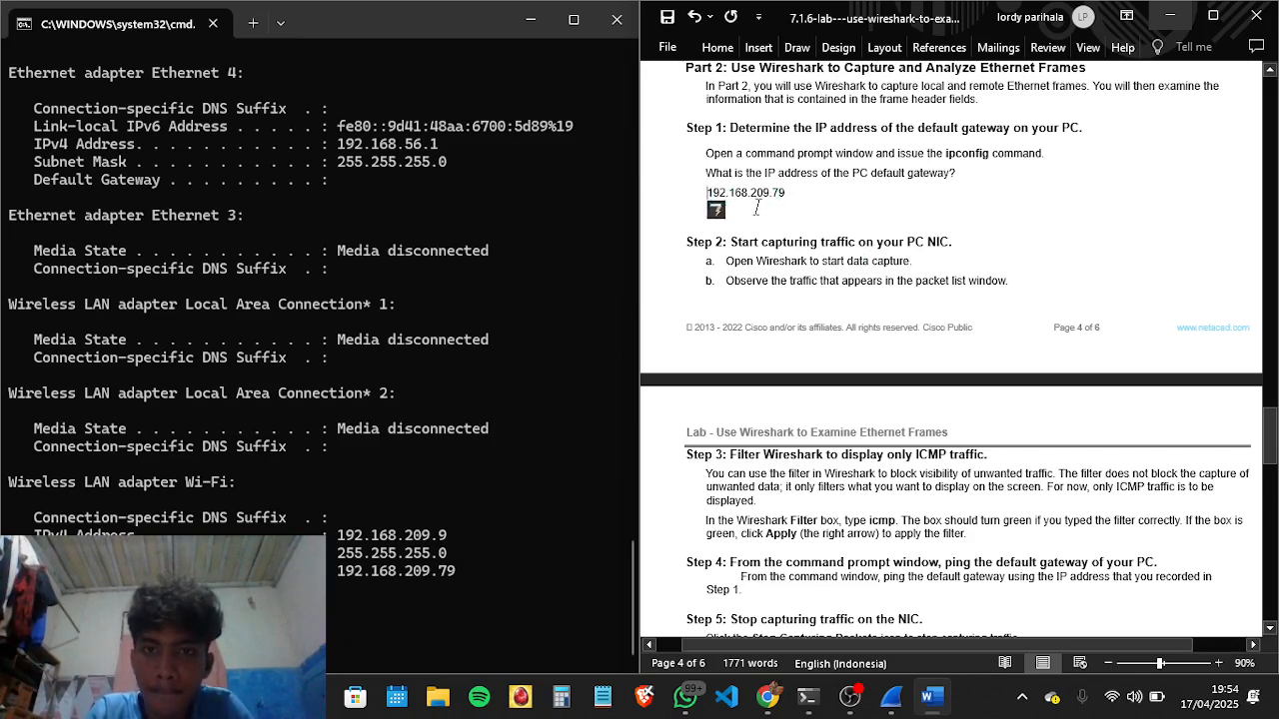
# Step: Read the Step 2 capture instructions in the Word document, then switch to Wireshark and start capturing on the Wi-Fi interface
pyautogui.scroll(-1, 925, 302)
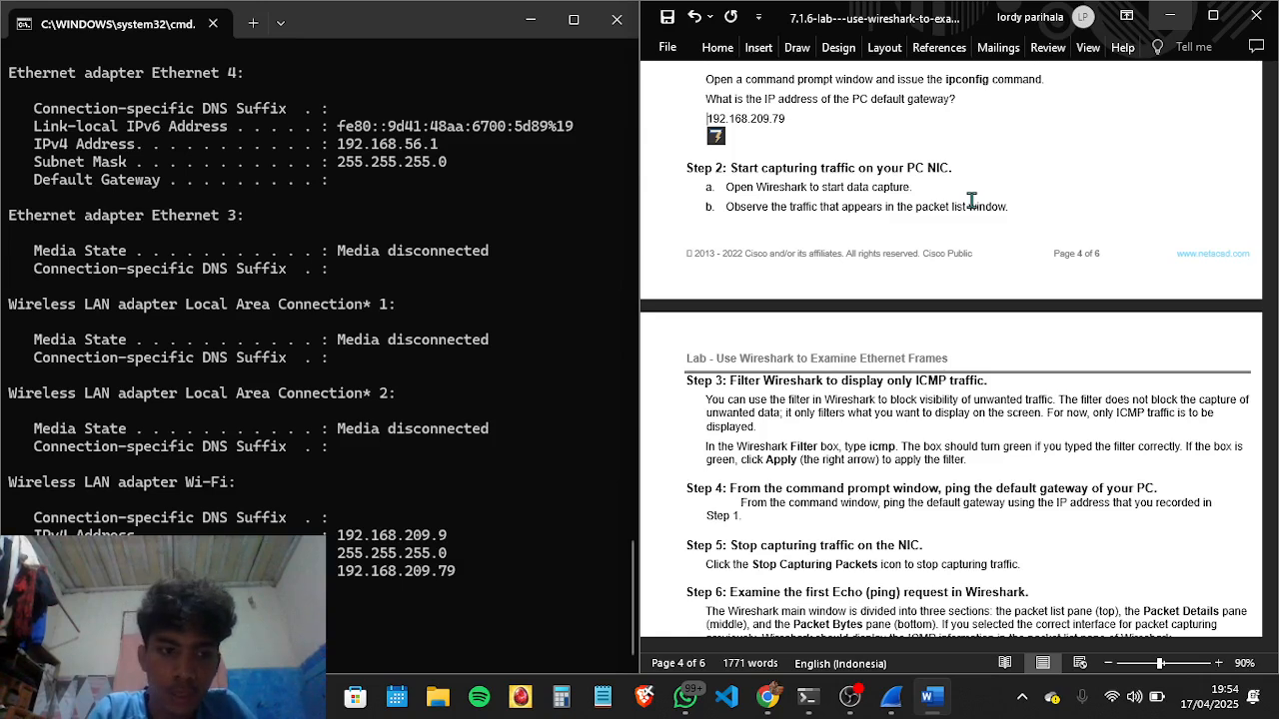
pyautogui.hotkey('alt', 'Tab')
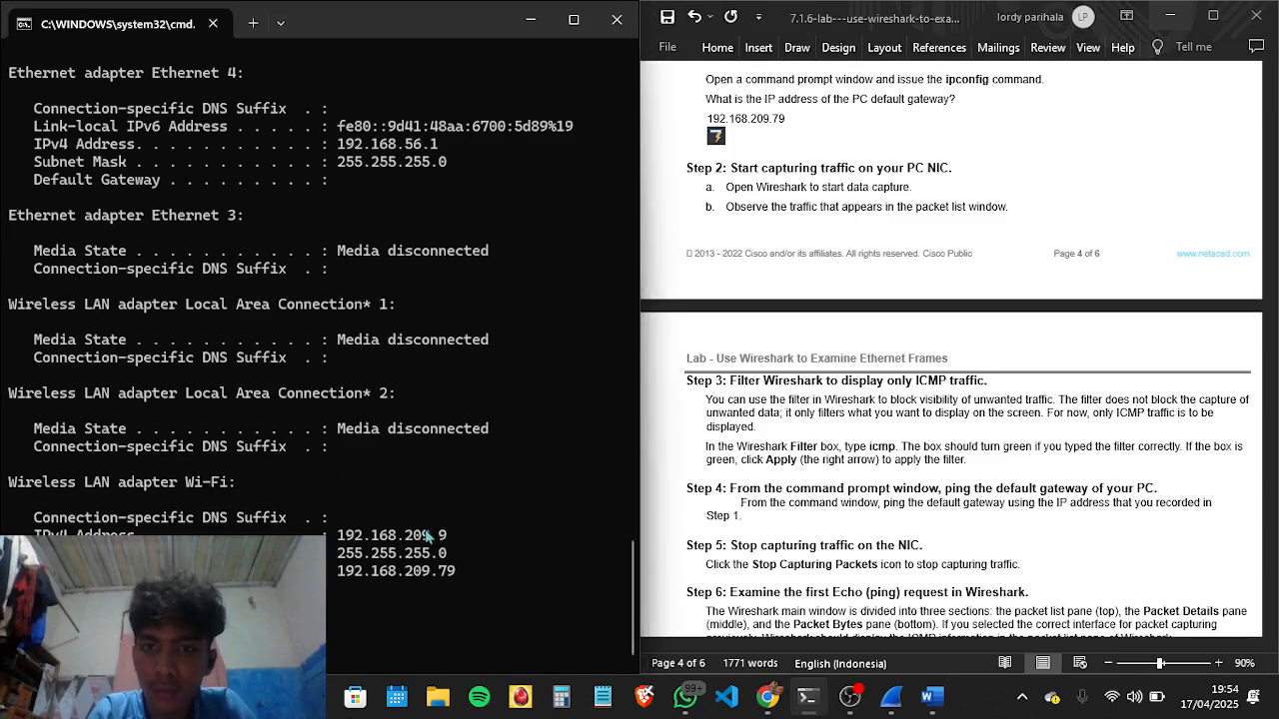
pyautogui.click(865, 413)
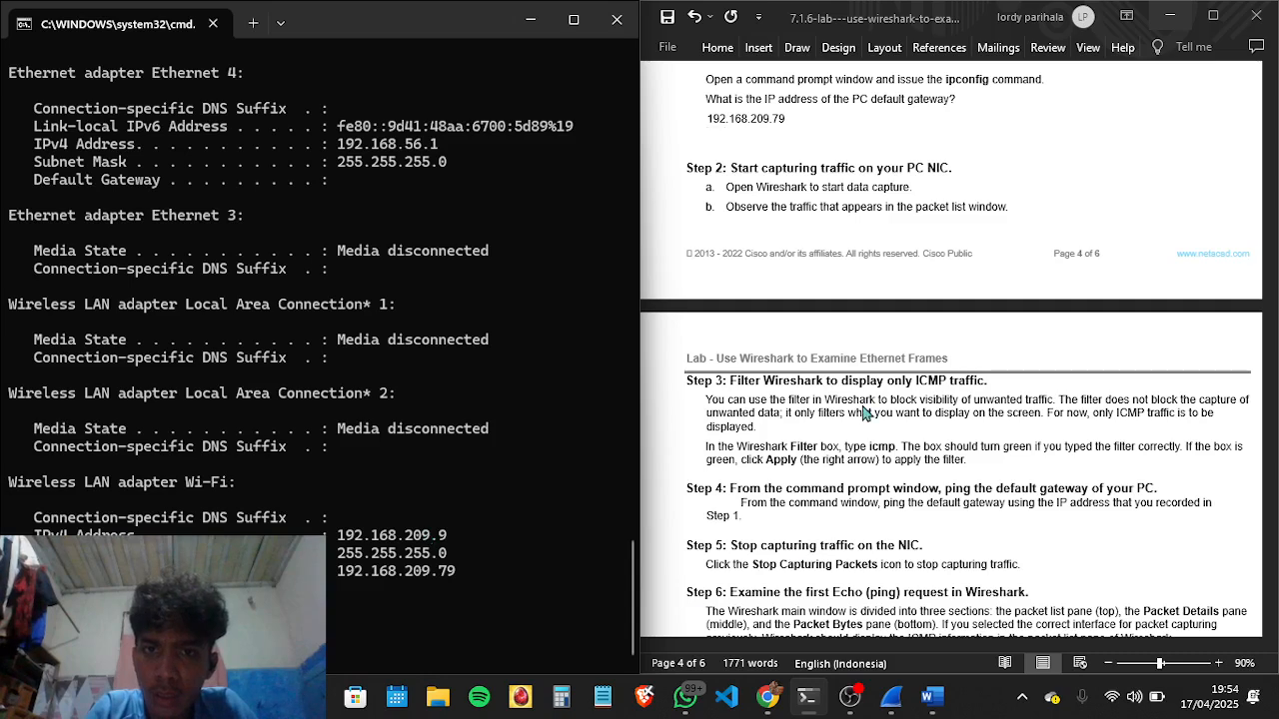
pyautogui.scroll(-3, 866, 413)
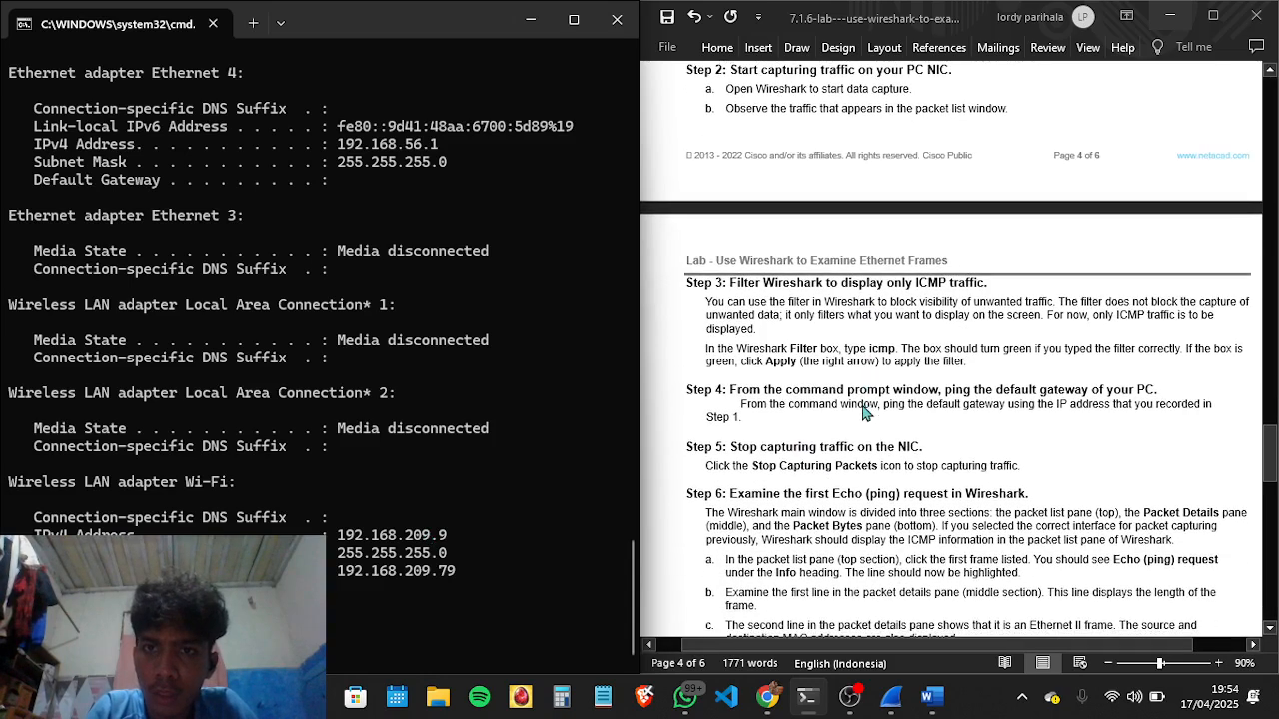
pyautogui.hotkey('alt', 'Tab')
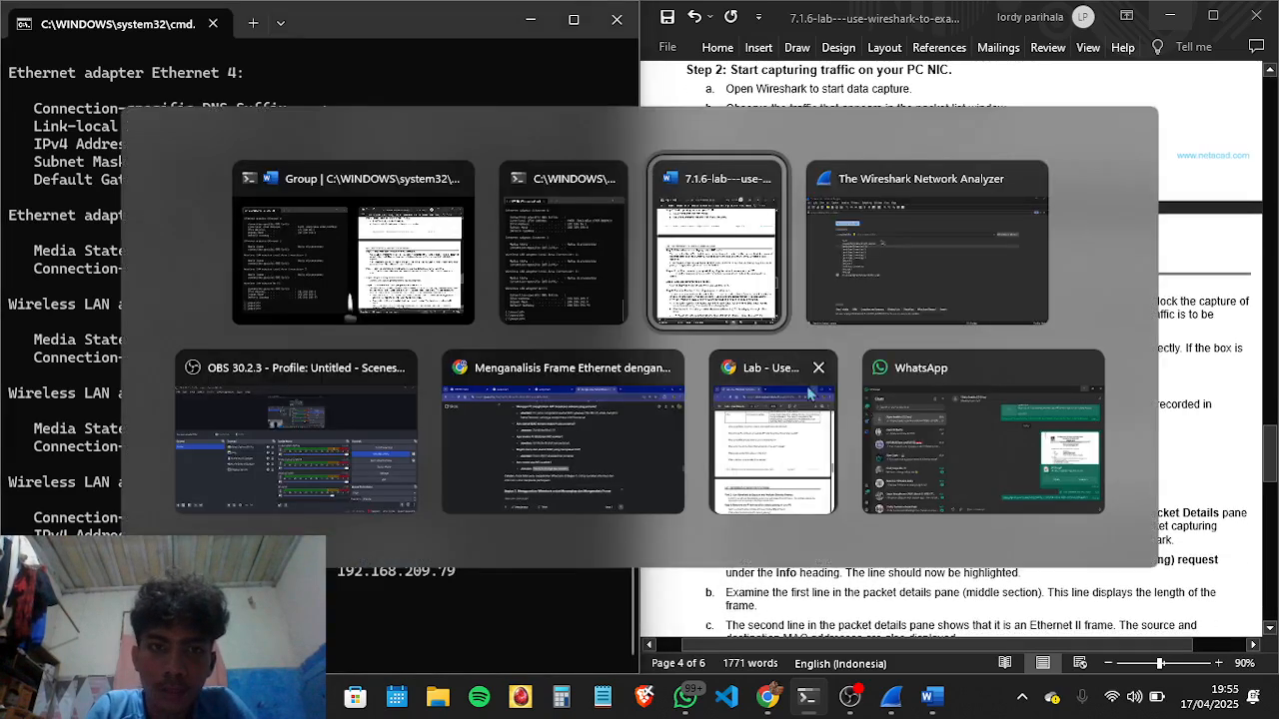
pyautogui.click(869, 290)
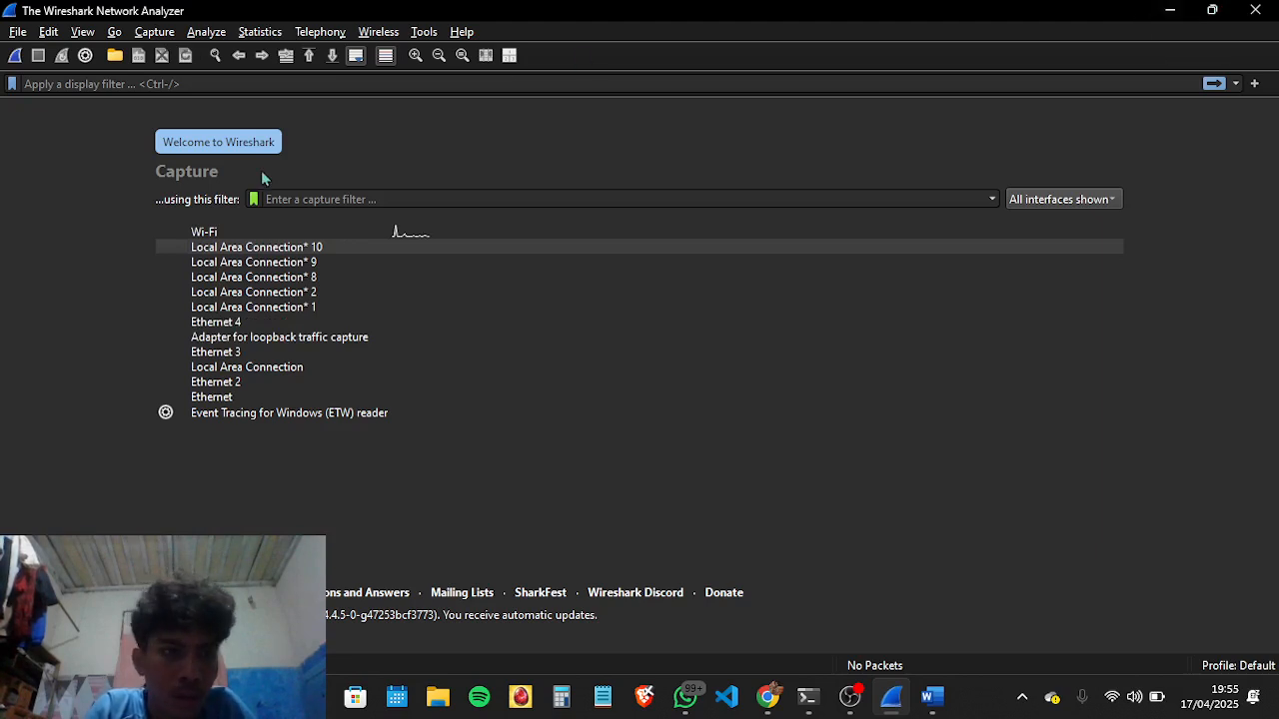
pyautogui.doubleClick(223, 236)
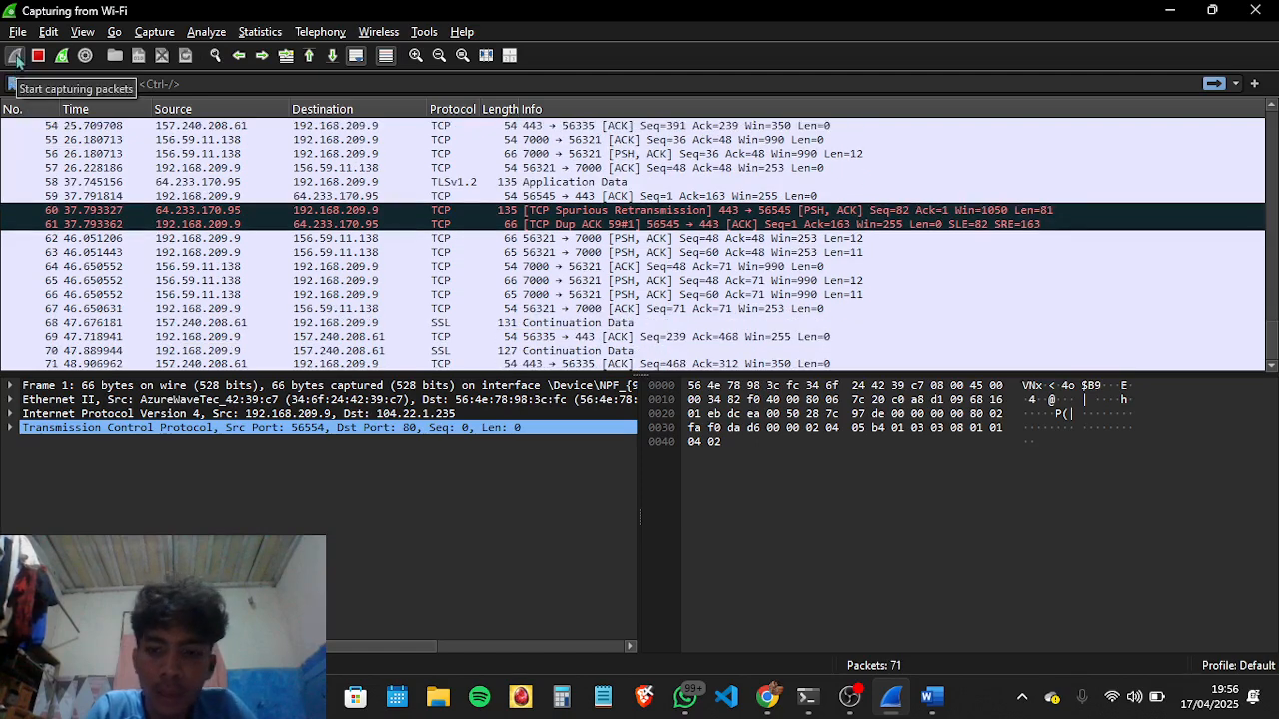
# Step: Check the Step 3 filter instructions in Word and apply the icmp display filter to the Wi-Fi capture in Wireshark
pyautogui.hotkey('alt', 'Tab')
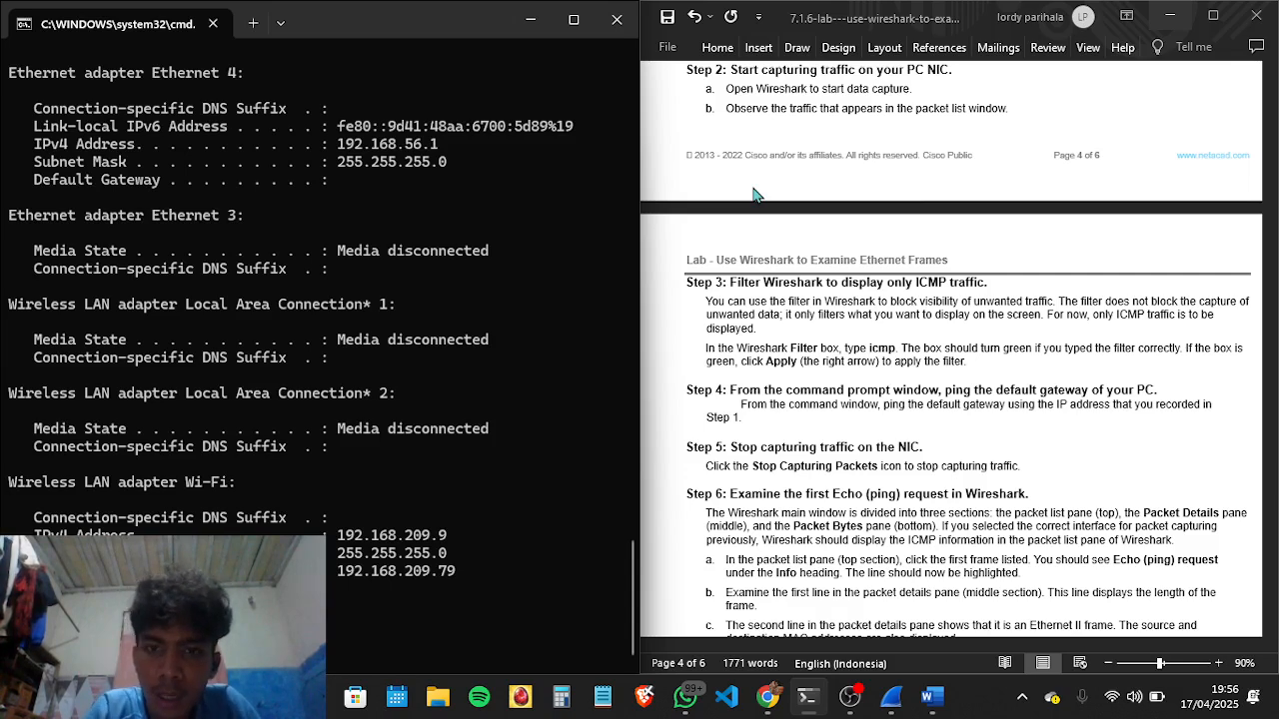
pyautogui.scroll(-3, 857, 328)
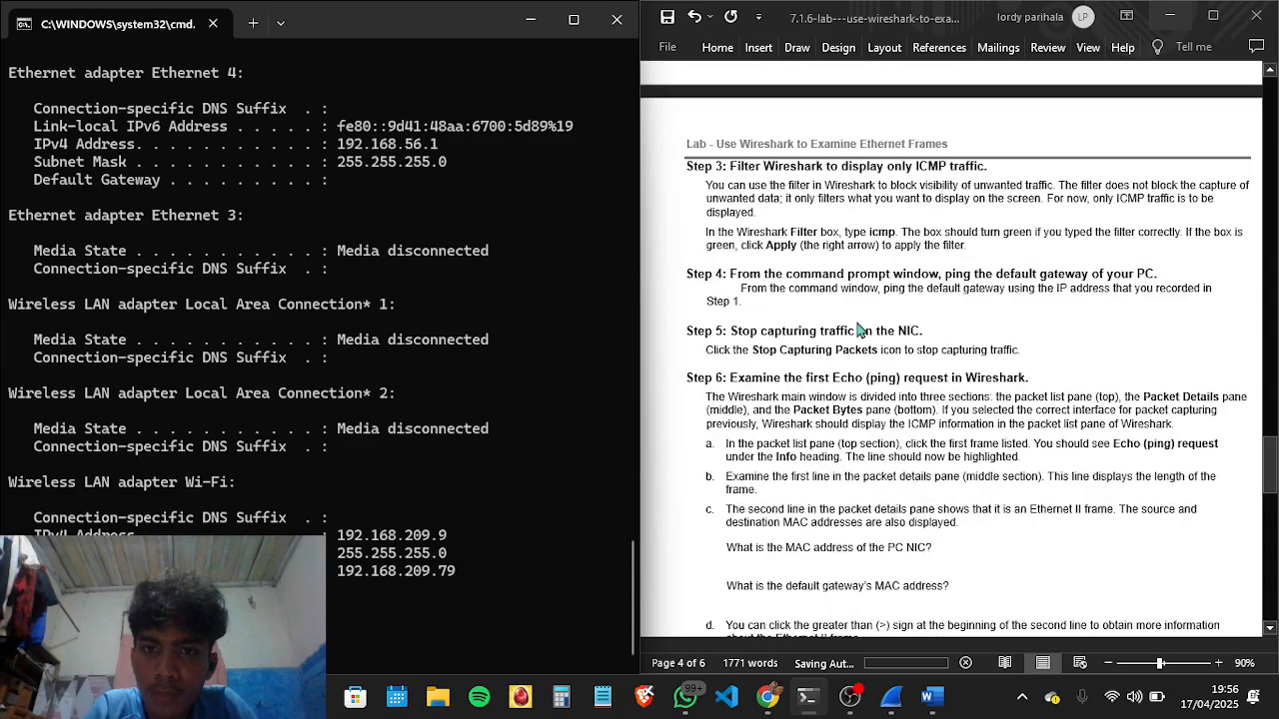
pyautogui.scroll(-1, 858, 329)
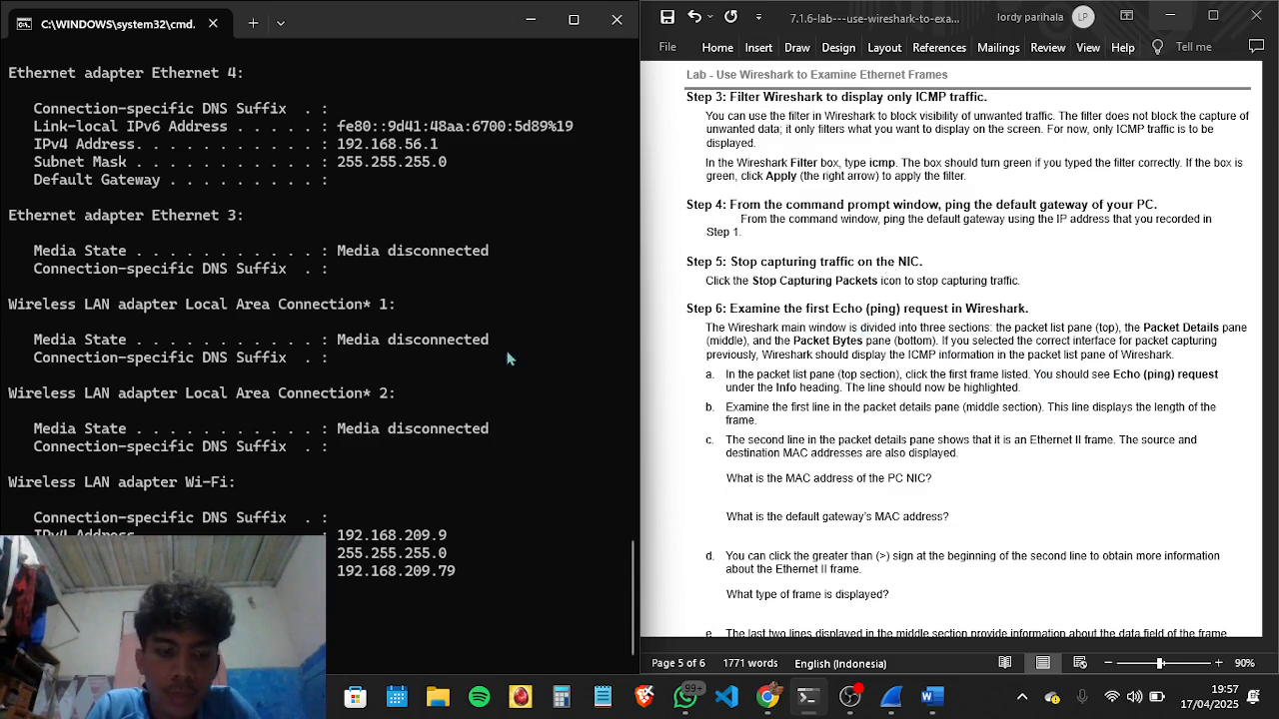
pyautogui.hotkey('alt', 'Tab')
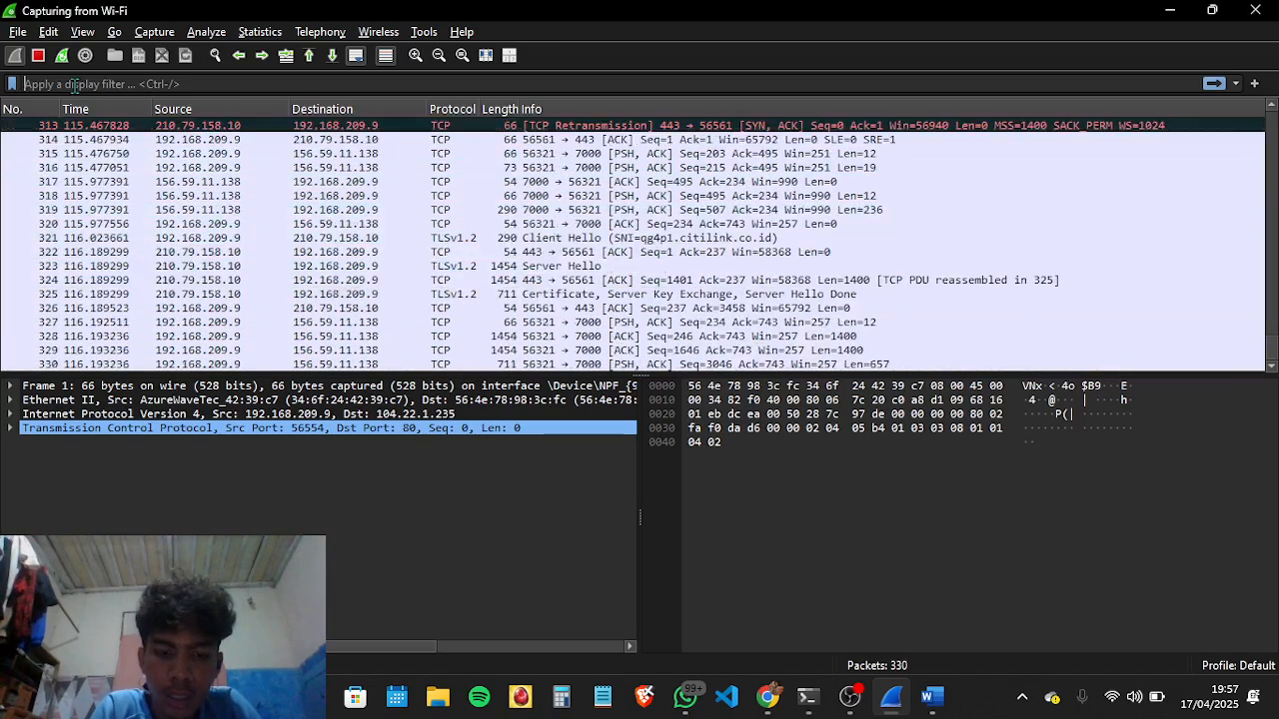
pyautogui.write('icmp')
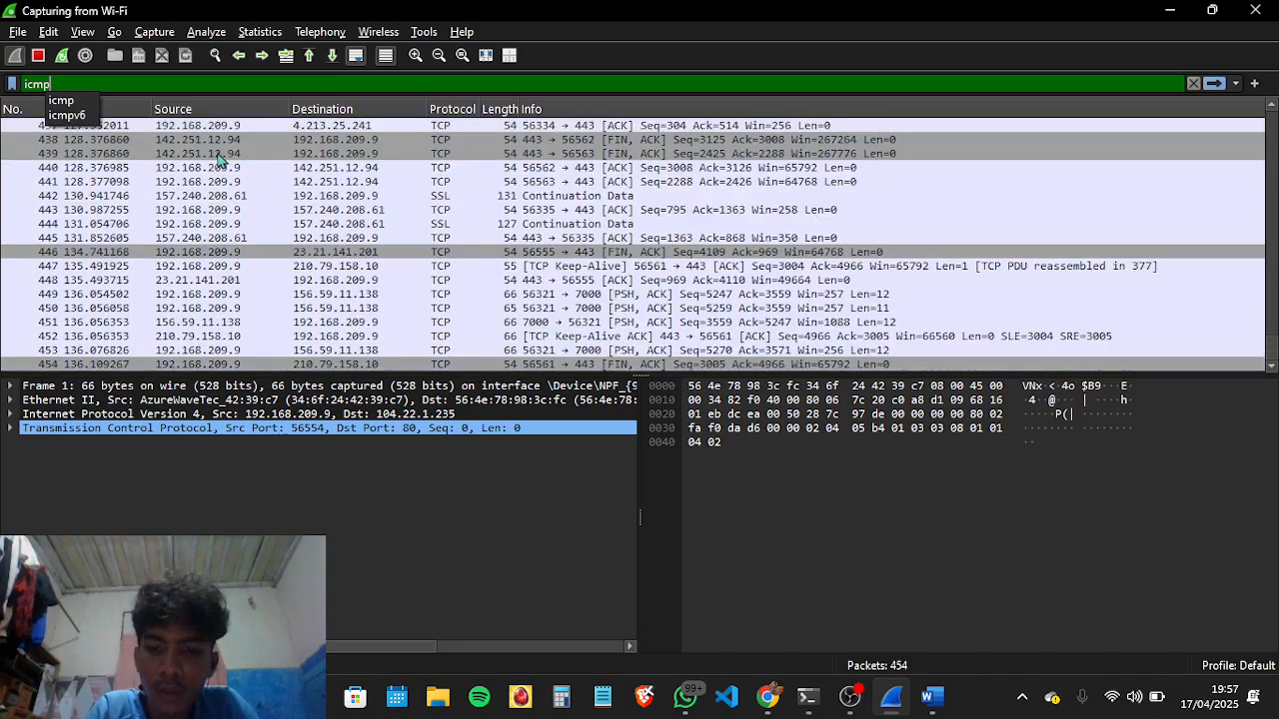
pyautogui.hotkey('alt', 'Tab')
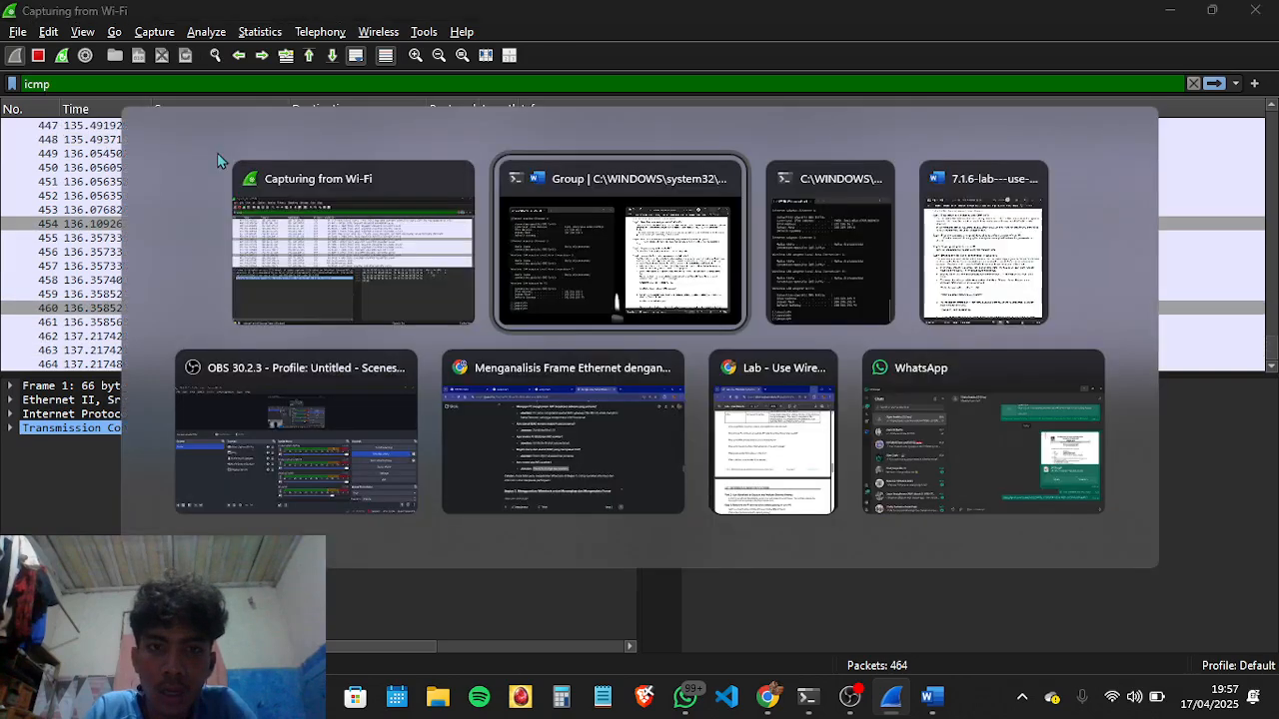
pyautogui.hotkey('alt', 'Tab')
pyautogui.hotkey('alt', 'Tab')
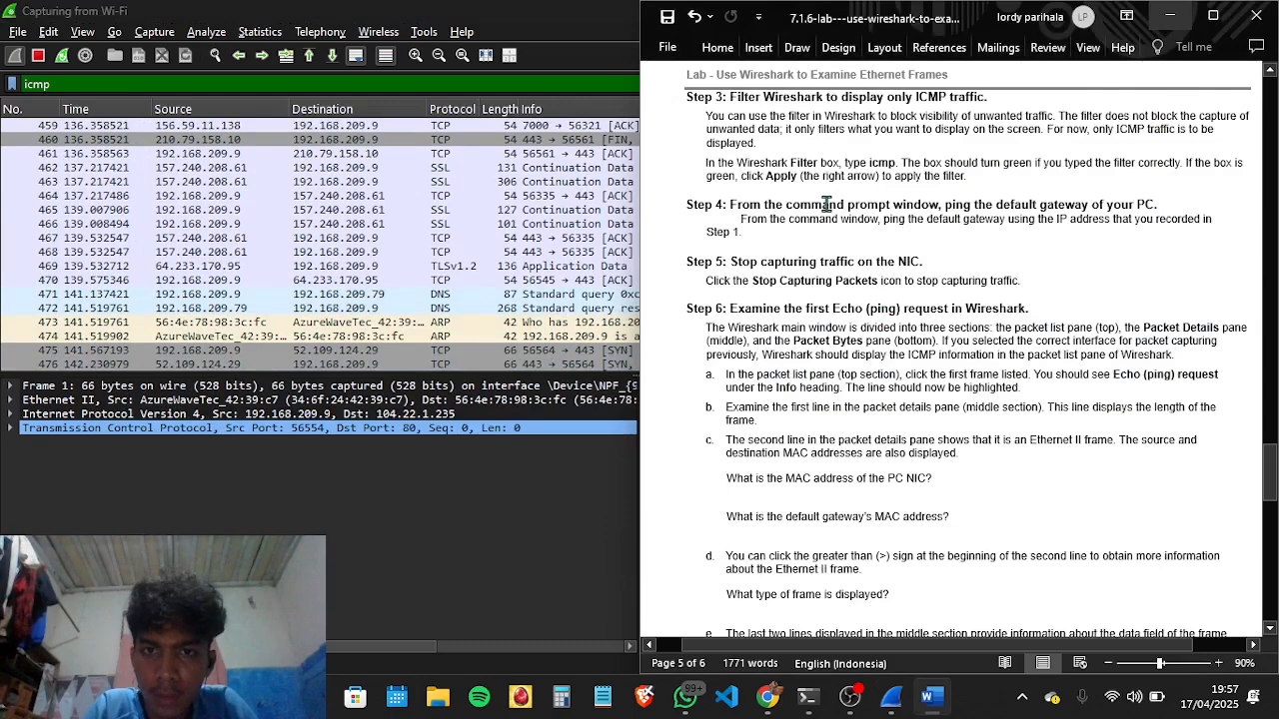
pyautogui.scroll(1, 848, 239)
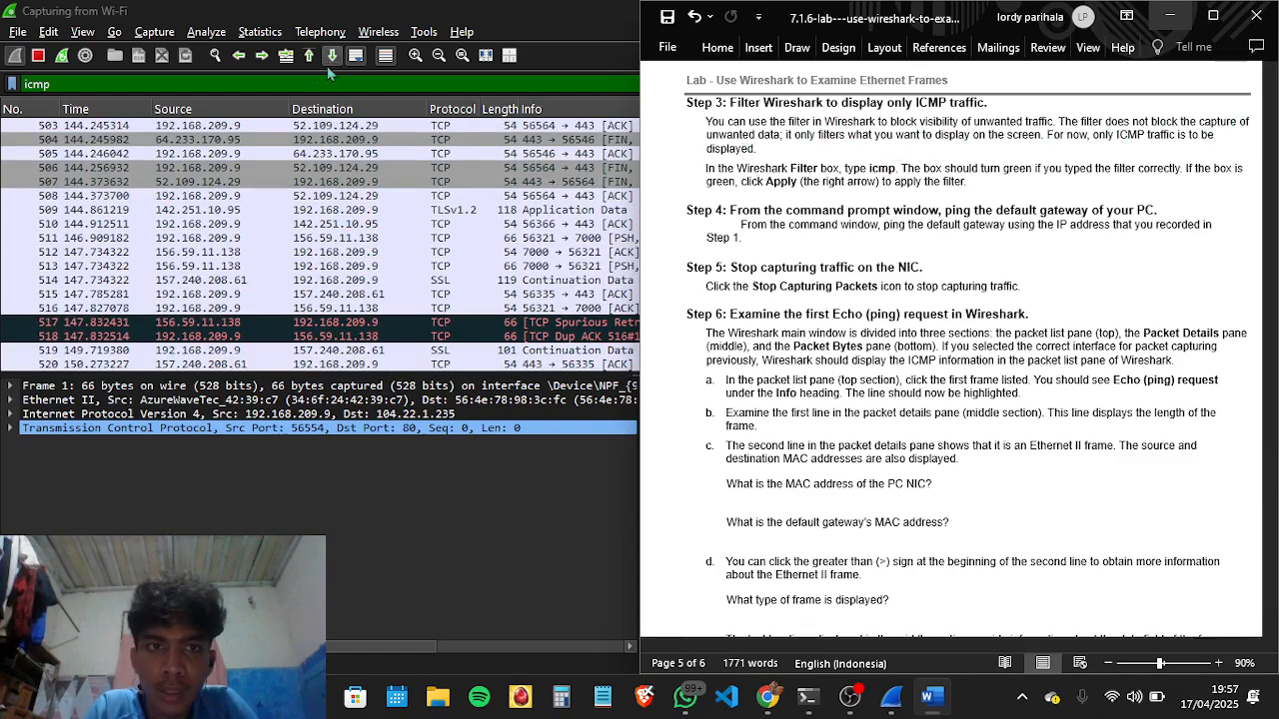
pyautogui.click(284, 83)
pyautogui.press('Return')
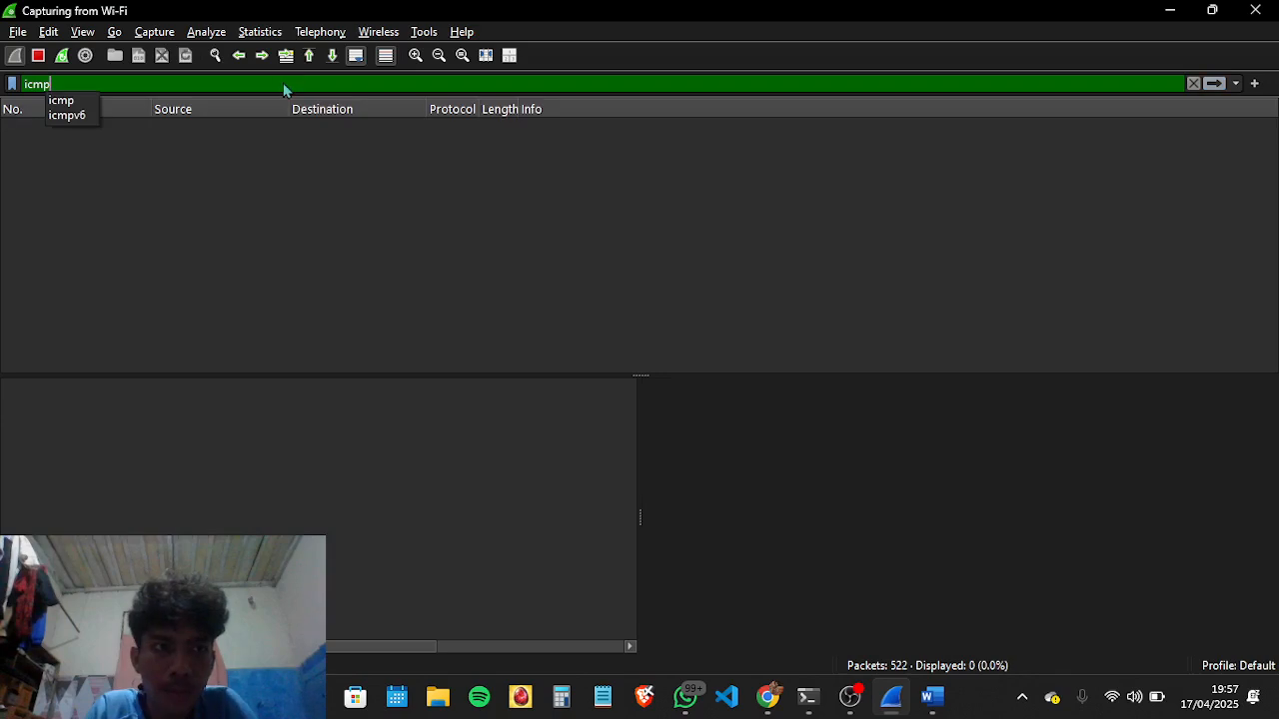
# Step: Clear the display filter, enter icmp again and reapply it to the running capture
pyautogui.click(54, 104)
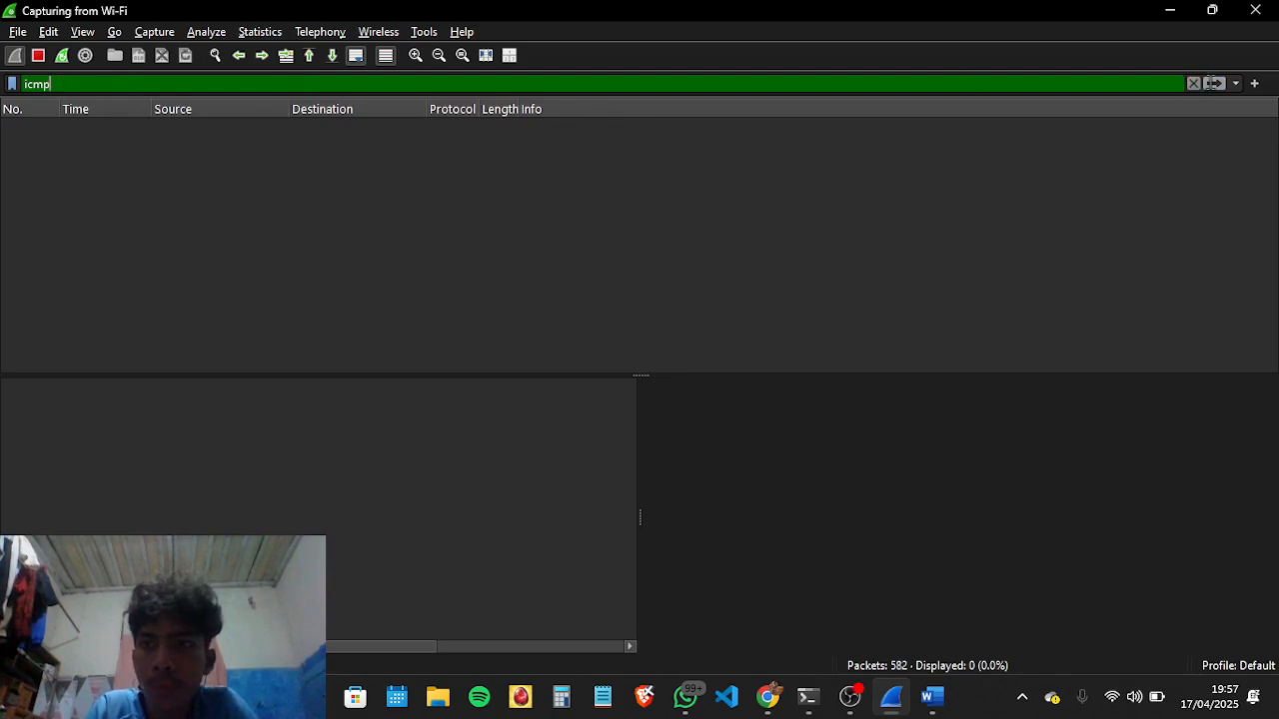
pyautogui.click(1236, 85)
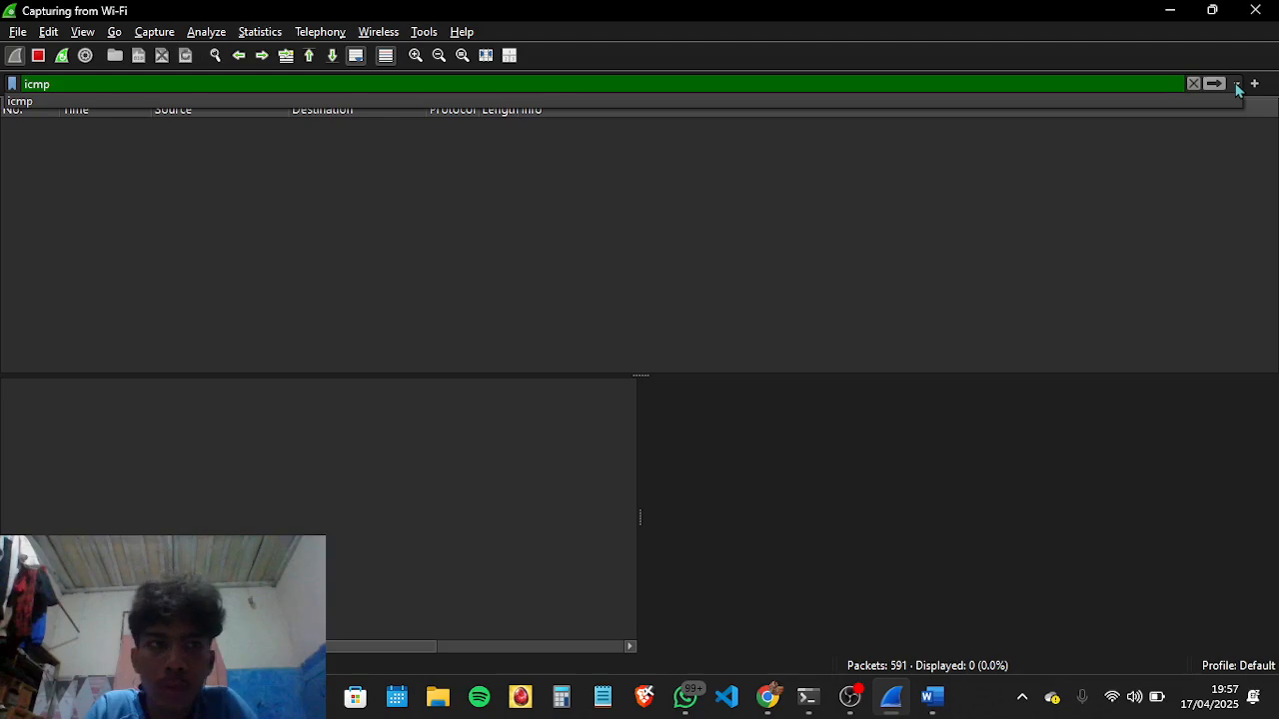
pyautogui.click(1236, 85)
pyautogui.click(1193, 83)
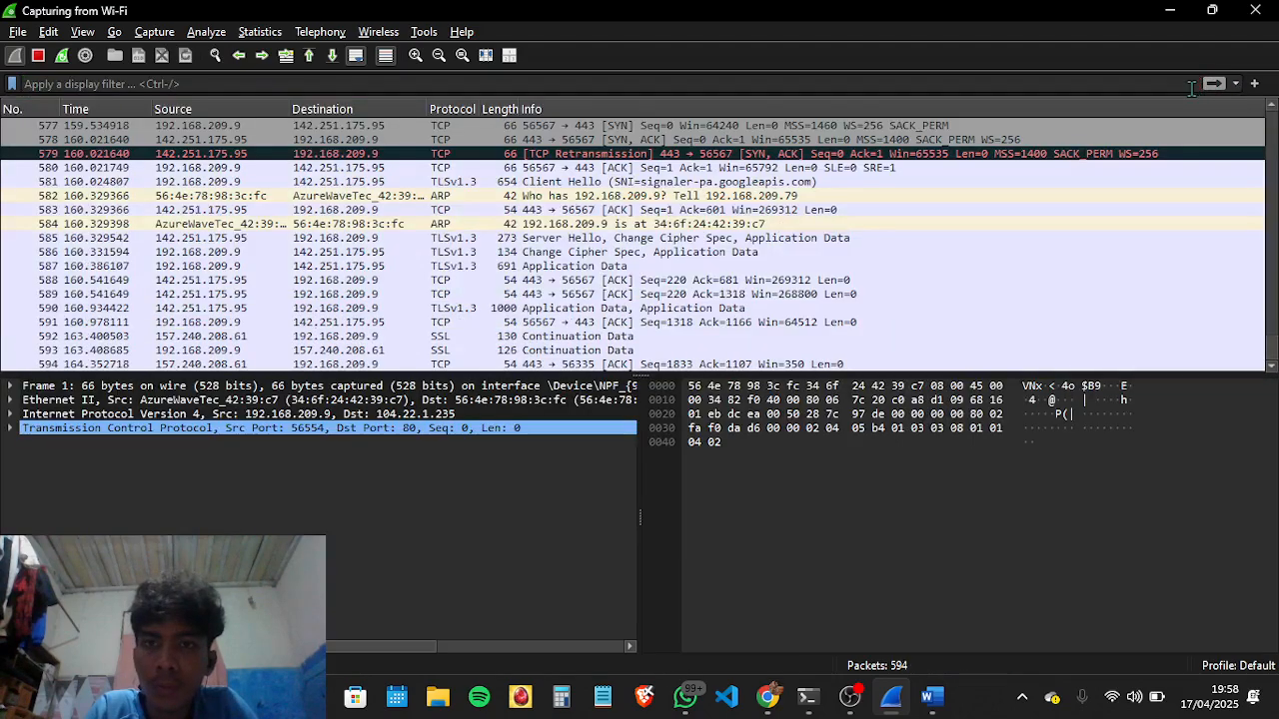
pyautogui.write('i')
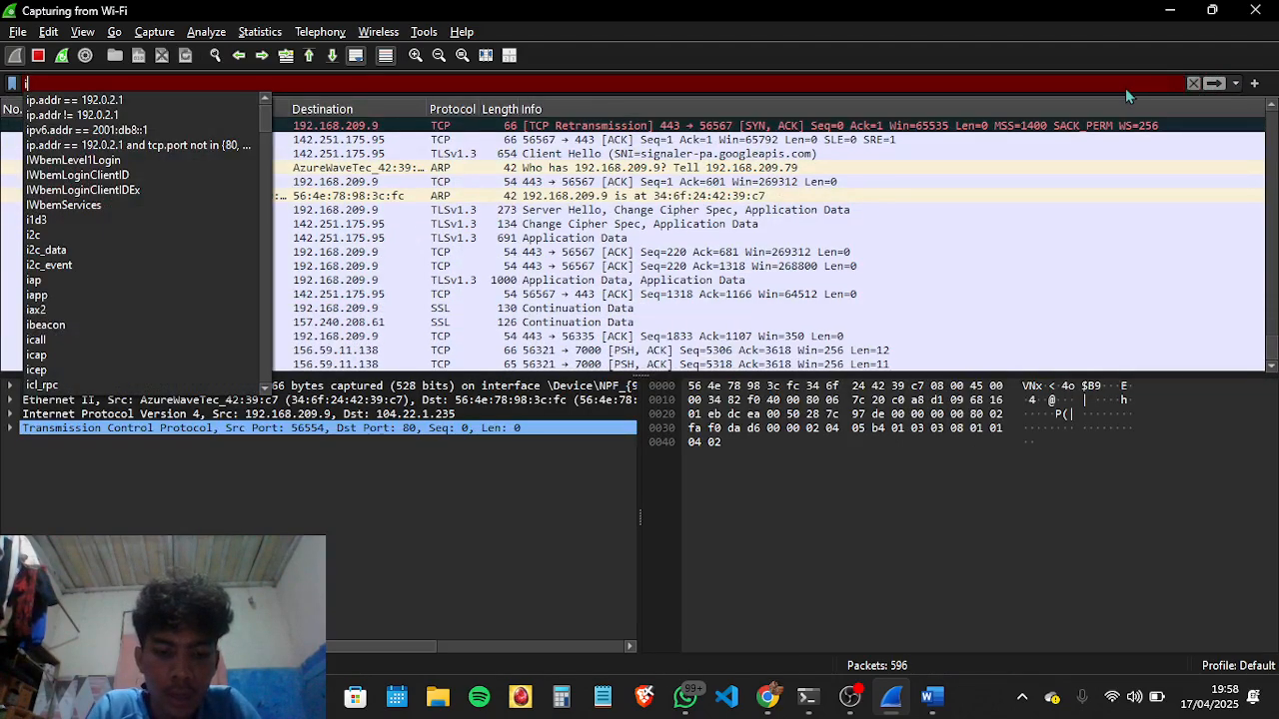
pyautogui.write('cmp')
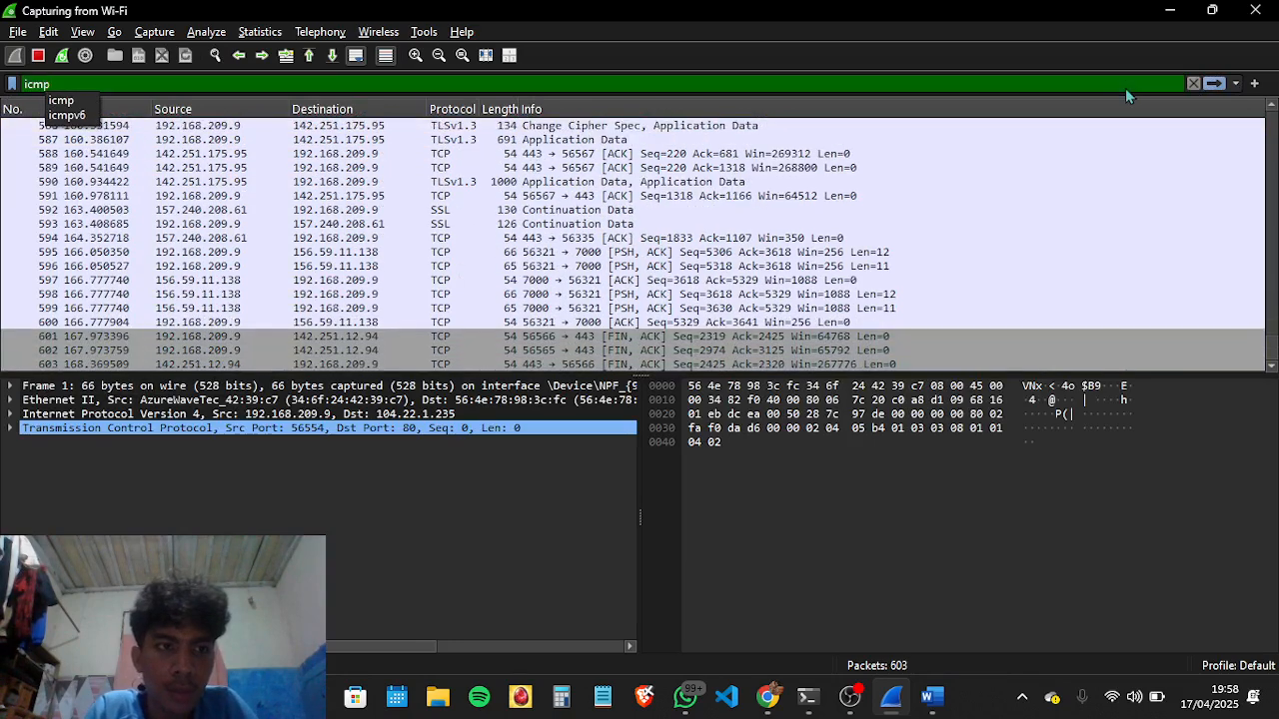
pyautogui.click(65, 104)
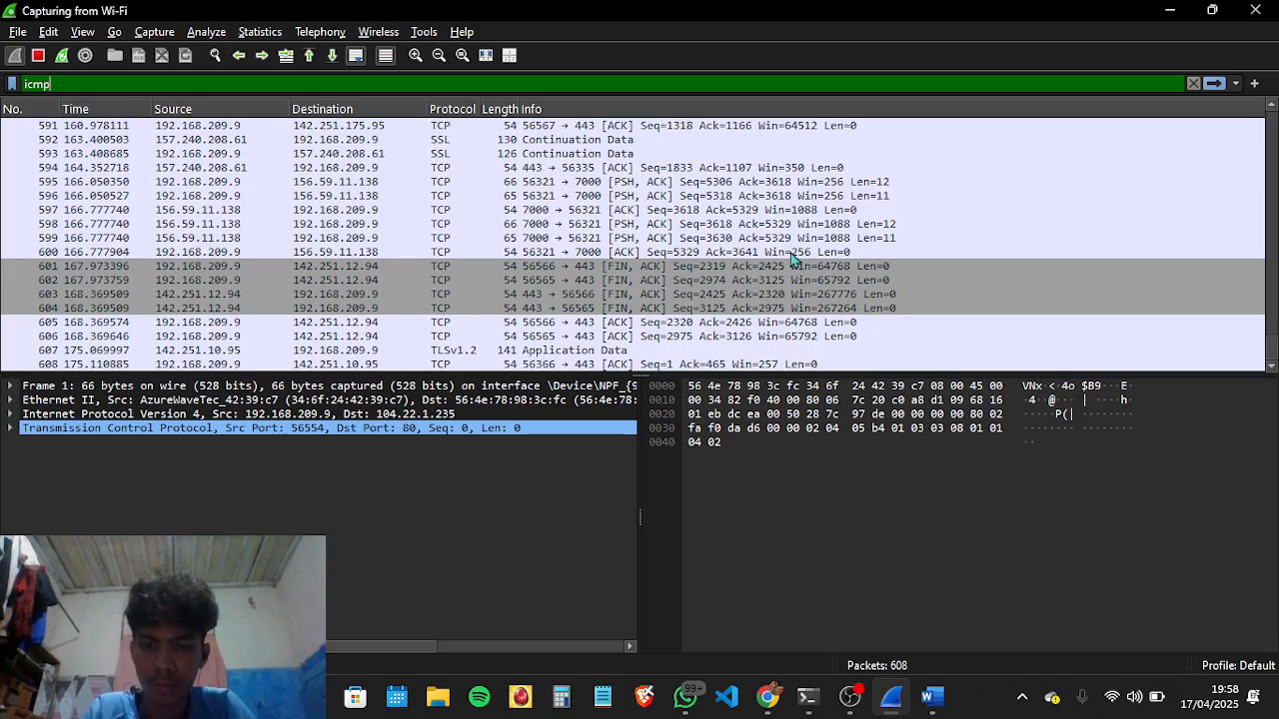
pyautogui.click(1214, 85)
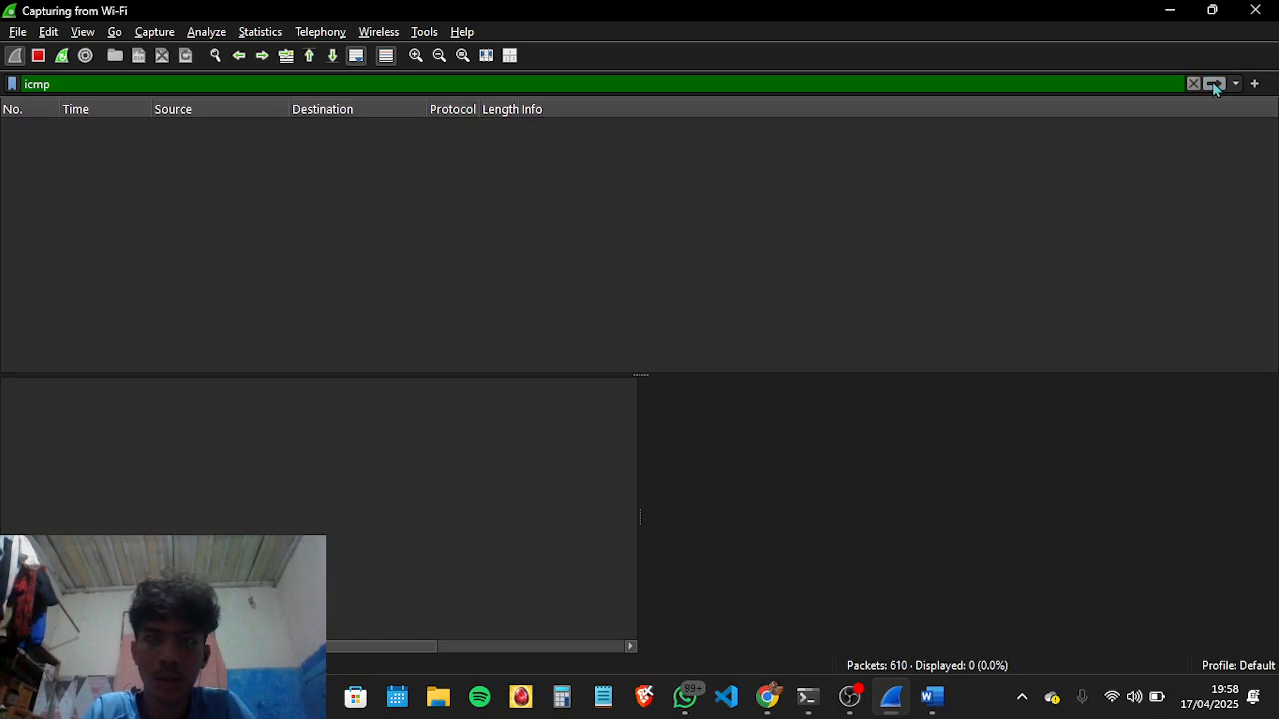
pyautogui.click(1239, 86)
pyautogui.click(1244, 92)
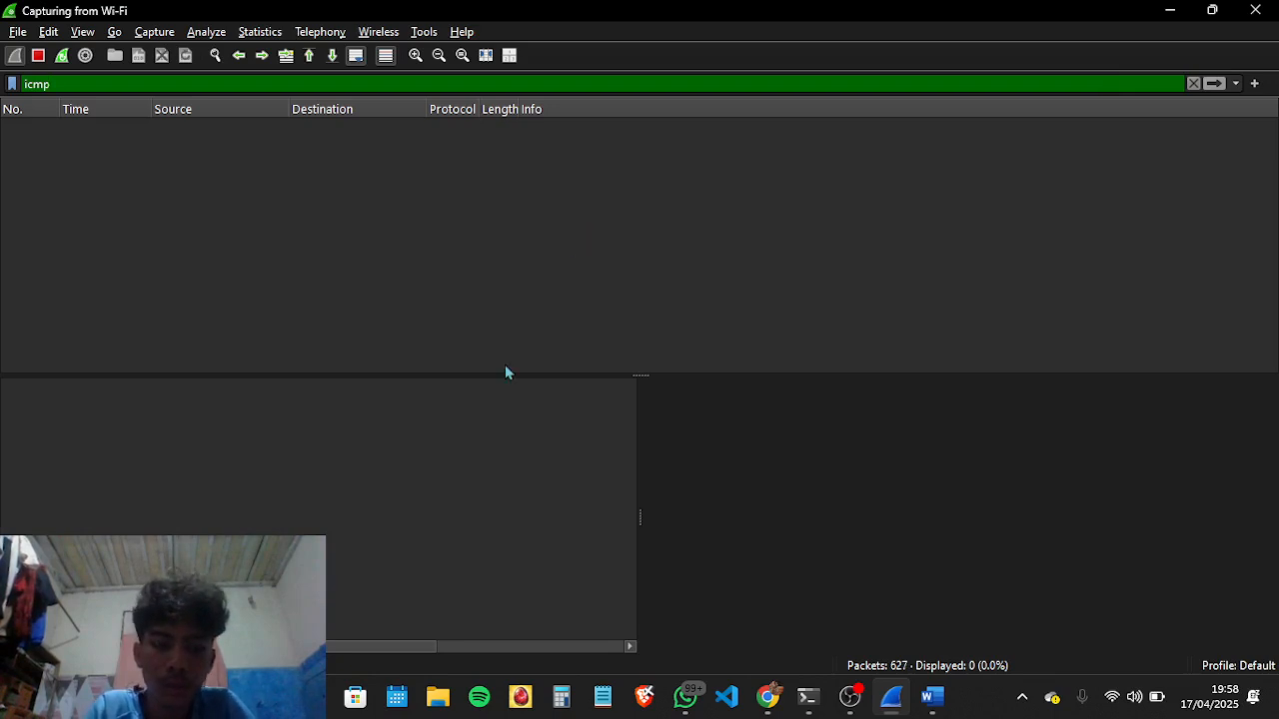
# Step: Read the Step 4 instructions in Word and ping the default gateway 192.168.209.79 from the command prompt
pyautogui.hotkey('alt', 'Tab')
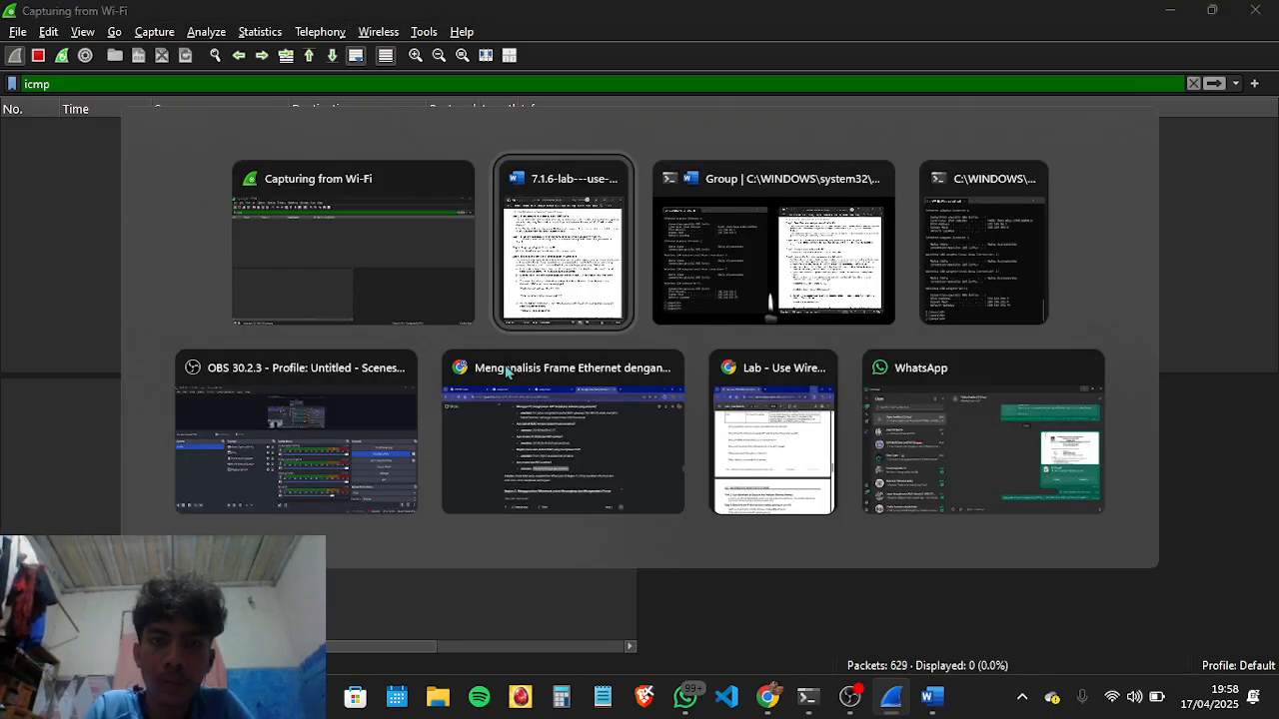
pyautogui.hotkey('alt', 'Tab')
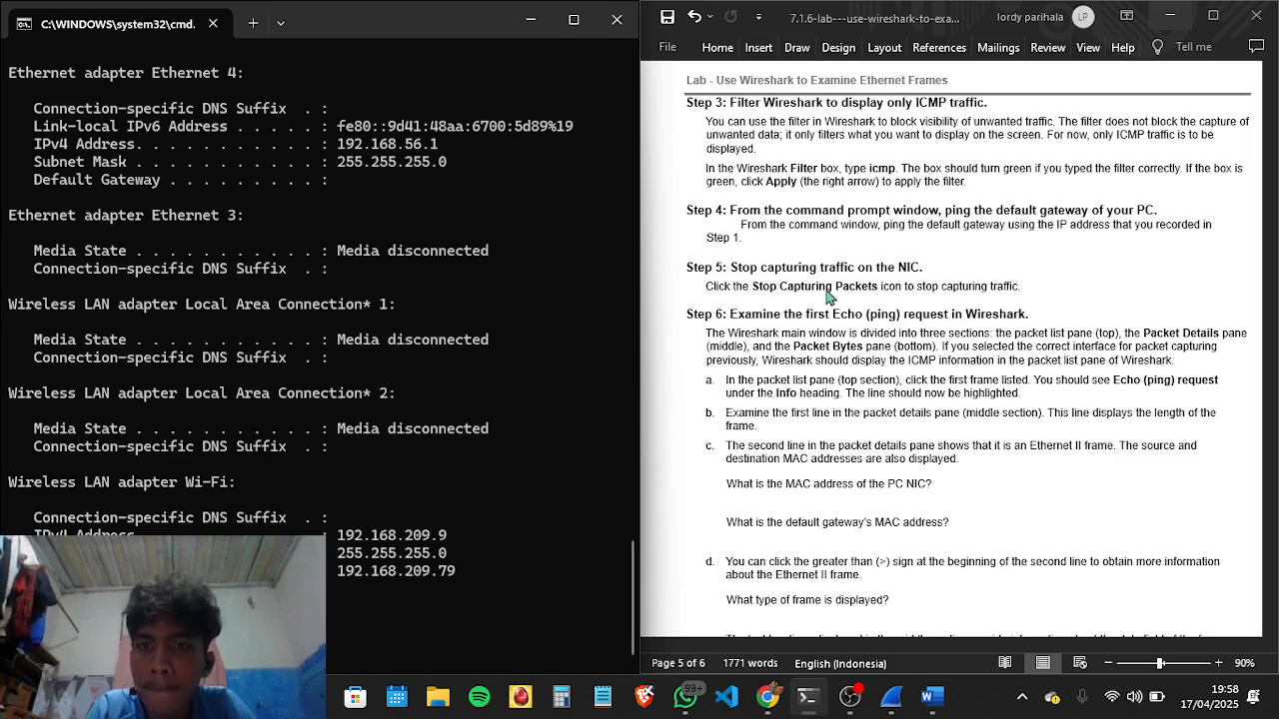
pyautogui.scroll(-1, 977, 316)
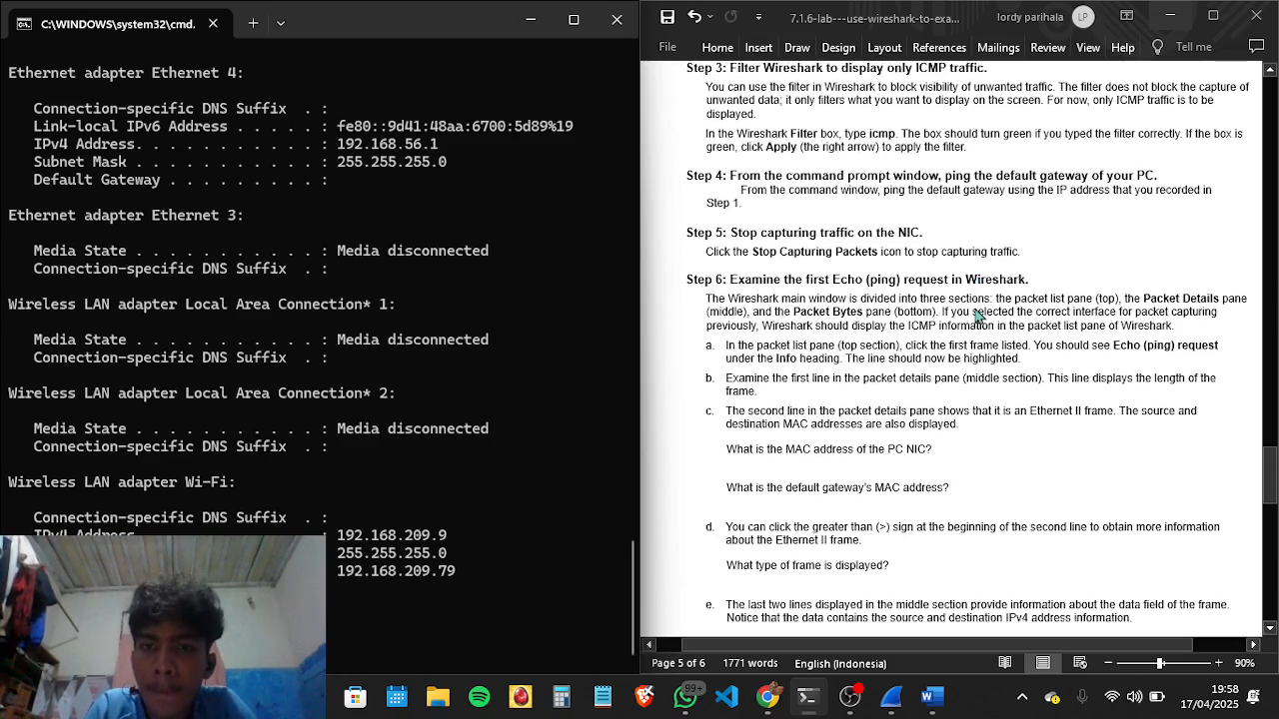
pyautogui.scroll(-1, 977, 315)
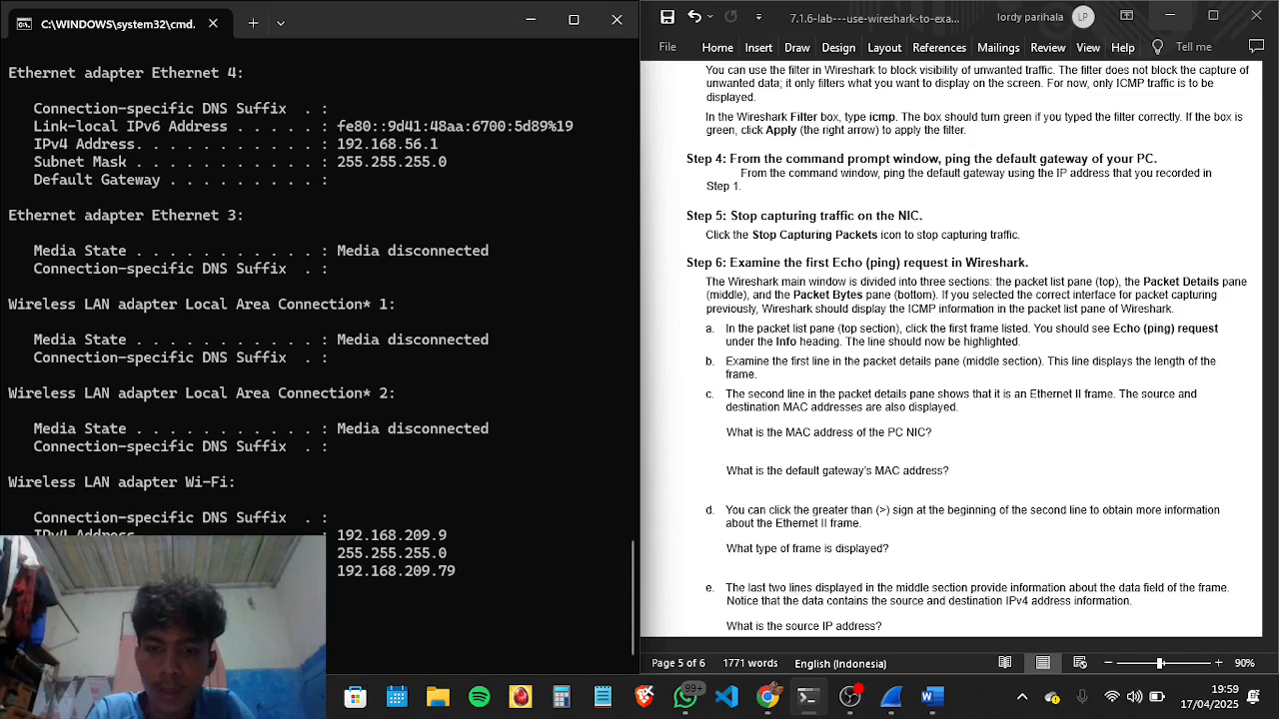
pyautogui.press('Return')
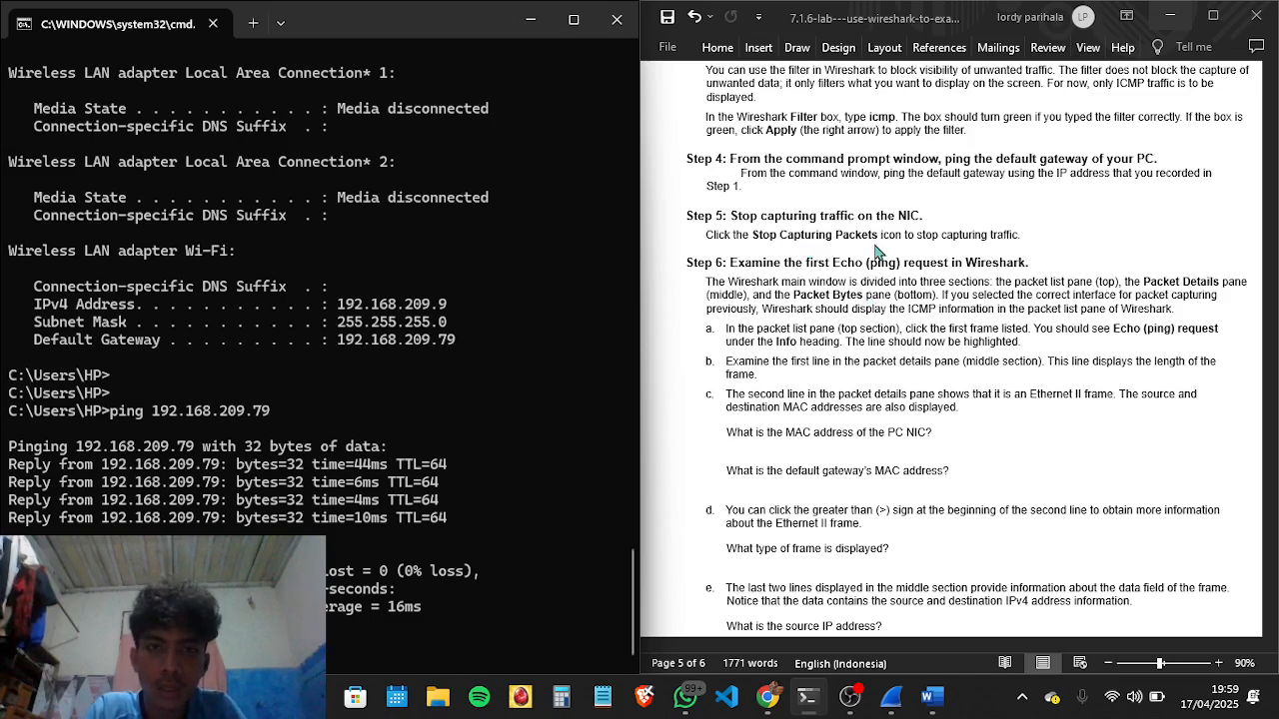
# Step: Switch back to Wireshark and stop the Wi-Fi packet capture
pyautogui.hotkey('alt', 'Tab')
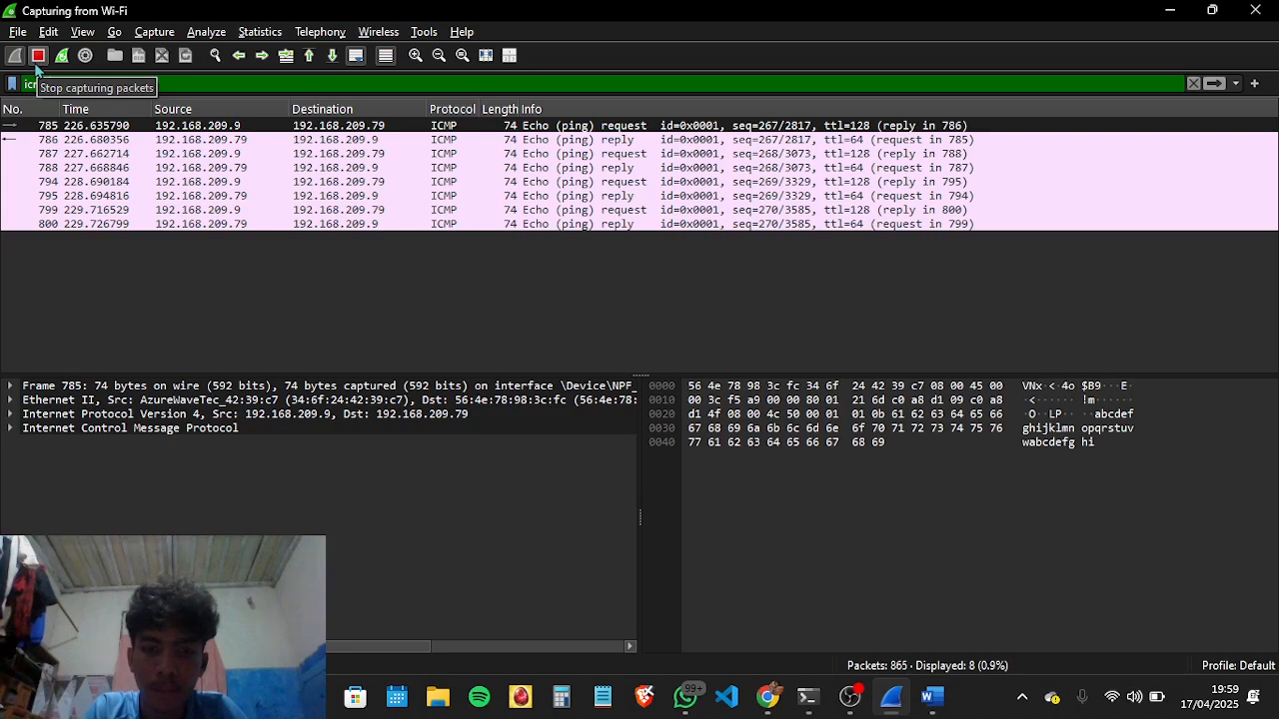
pyautogui.click(36, 64)
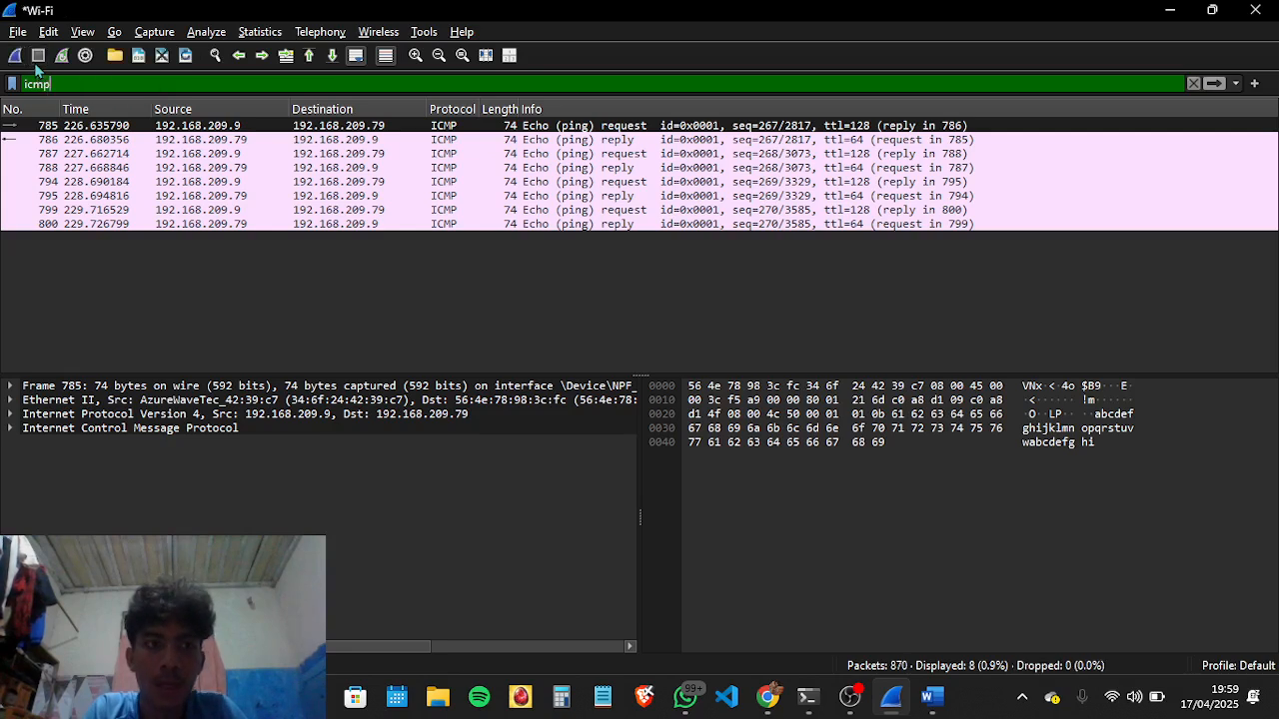
# Step: Take a full-screen screenshot of the stopped Wi-Fi capture showing the ICMP echo requests and replies
pyautogui.press('super+shift+s')
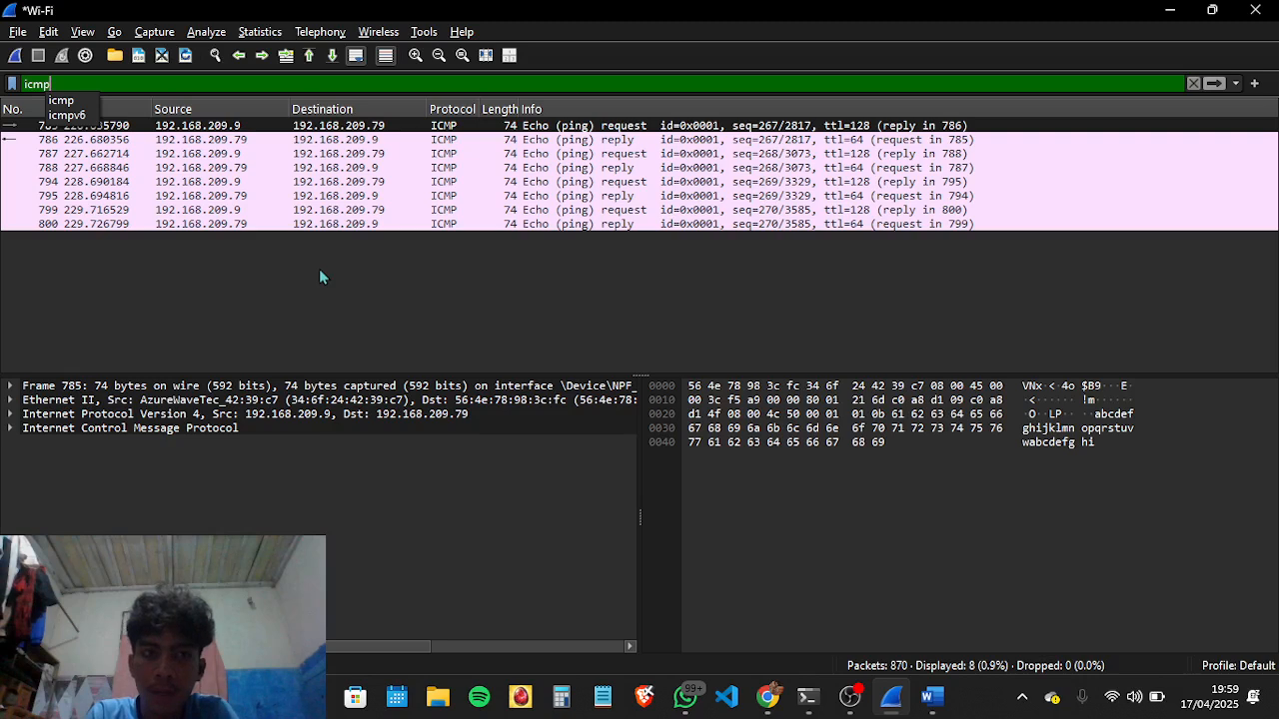
pyautogui.hotkey('alt', 'Tab')
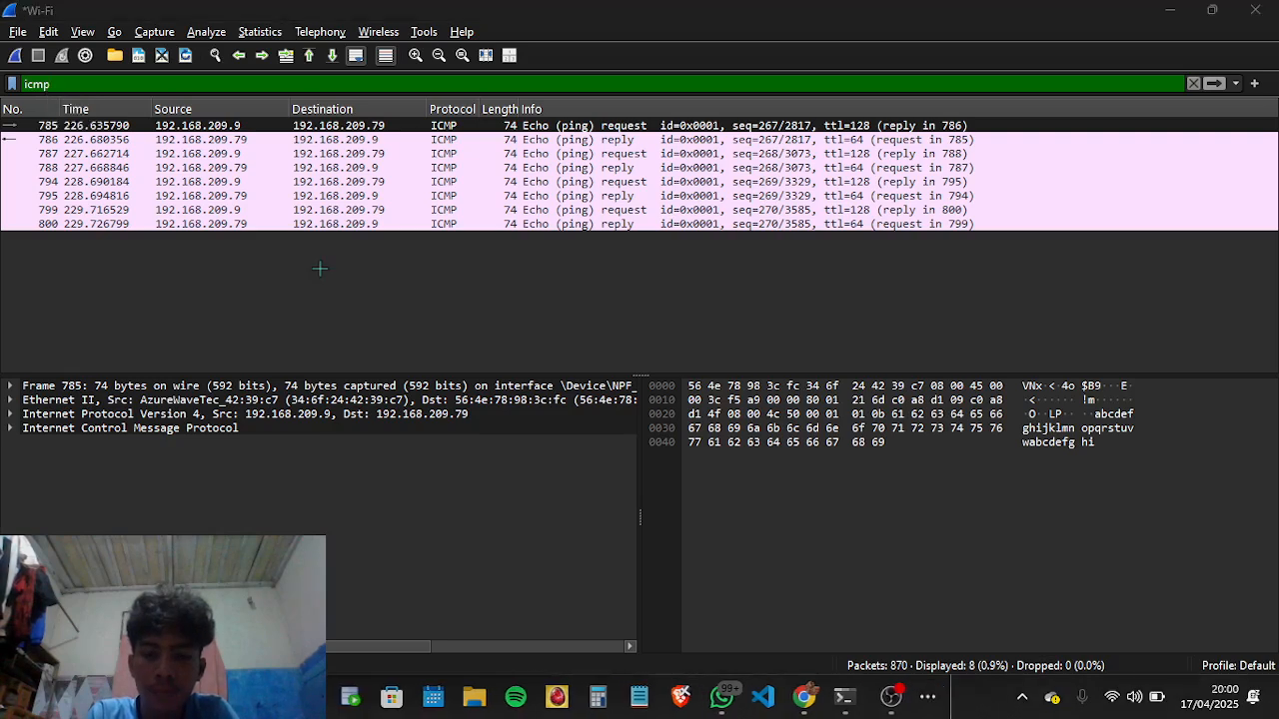
pyautogui.press('super+shift+s')
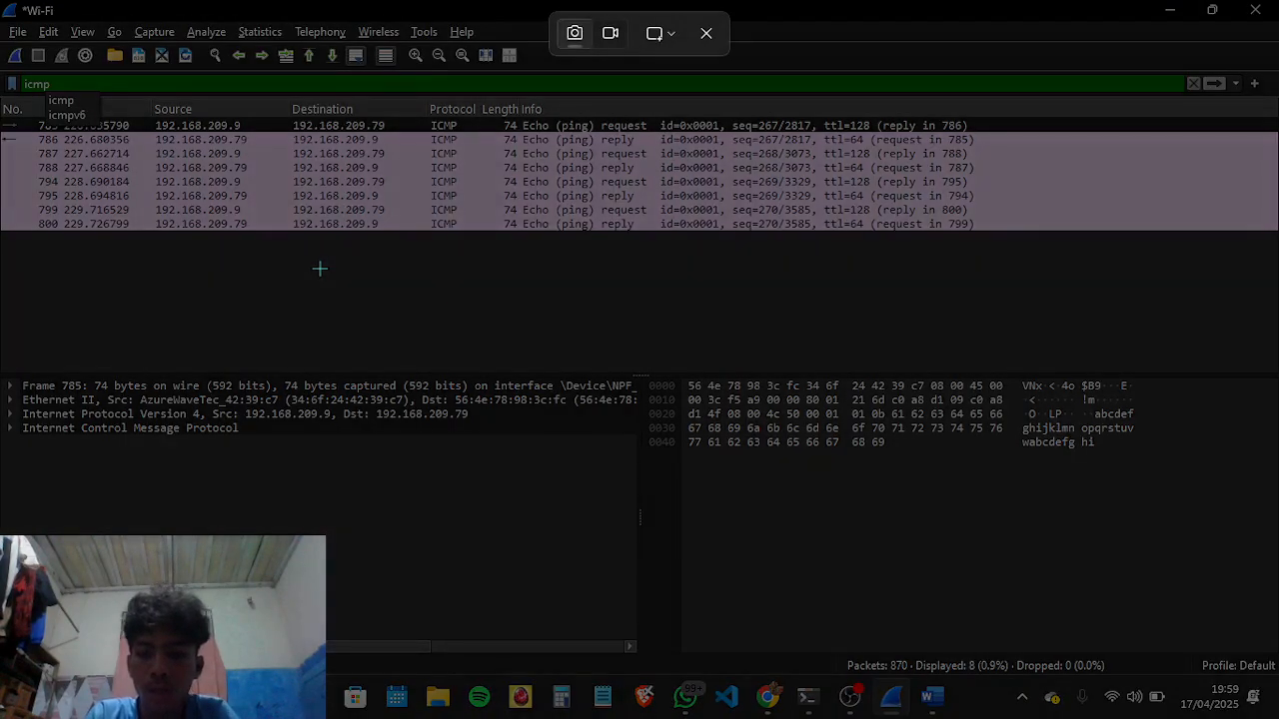
pyautogui.click(668, 41)
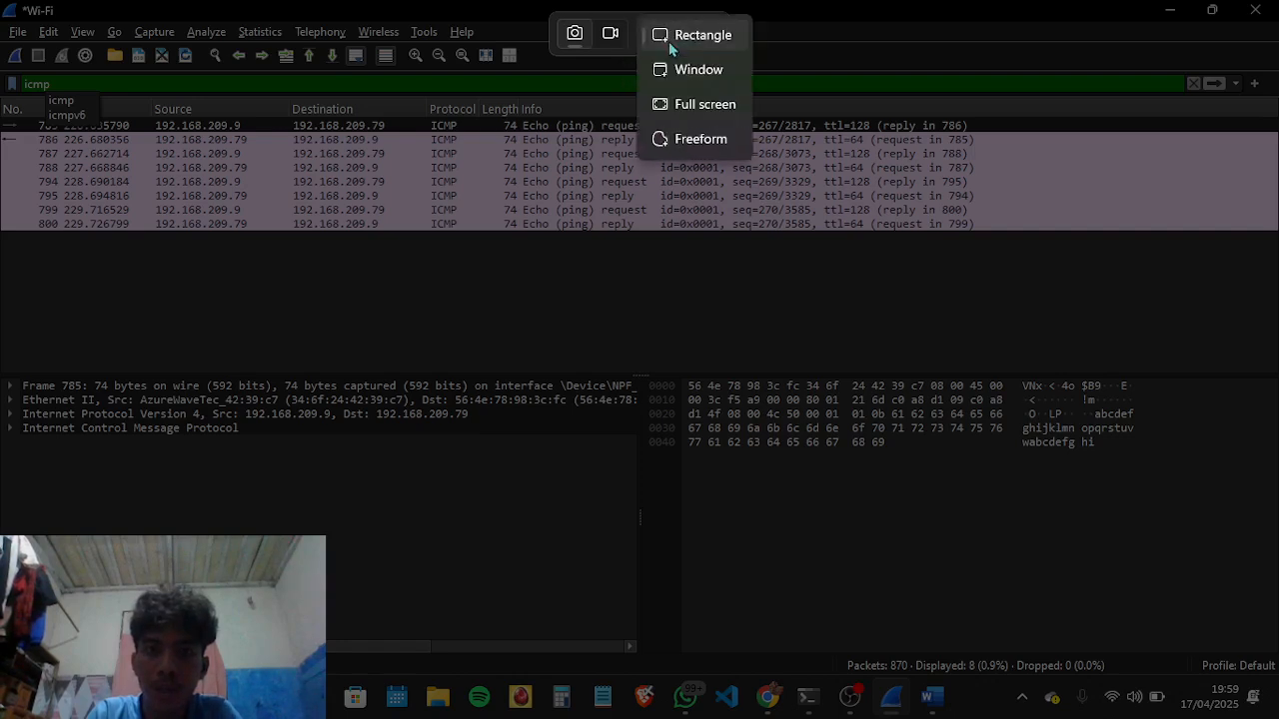
pyautogui.click(703, 106)
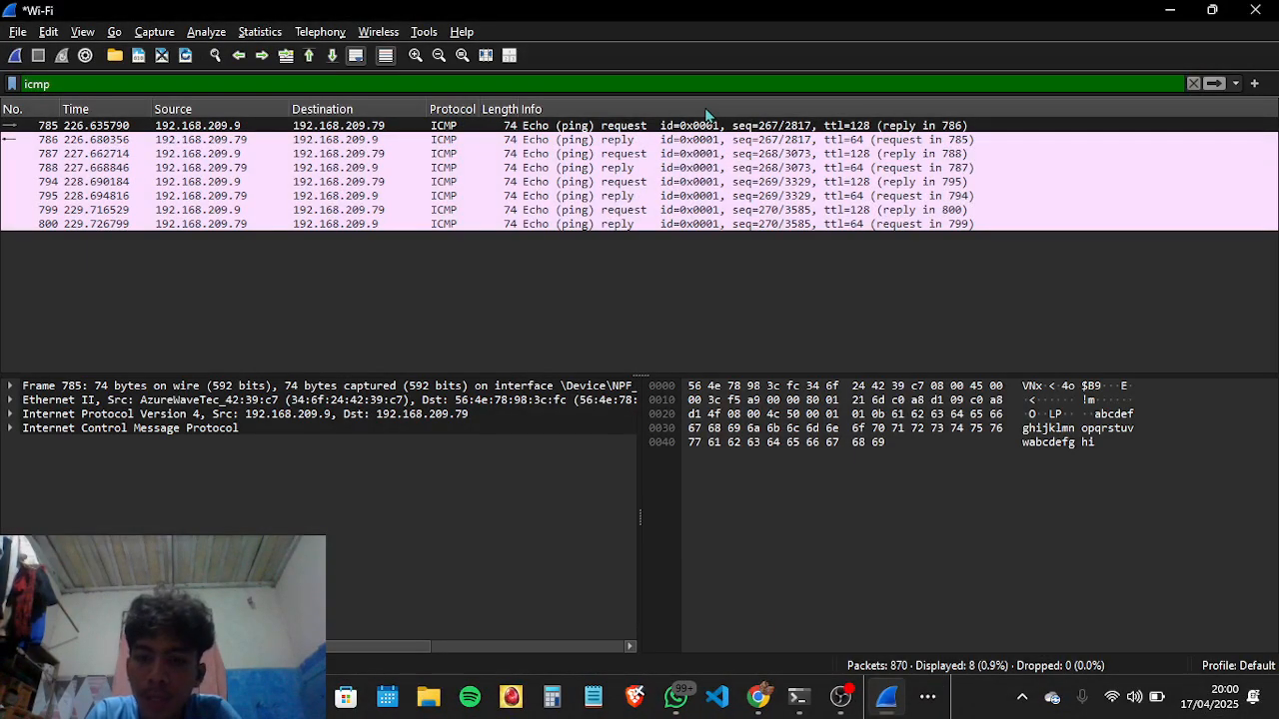
# Step: Read the Step 6 instructions in Word on examining the first Echo (ping) request, and return to the Wireshark capture
pyautogui.click(1170, 10)
pyautogui.scroll(-3, 982, 317)
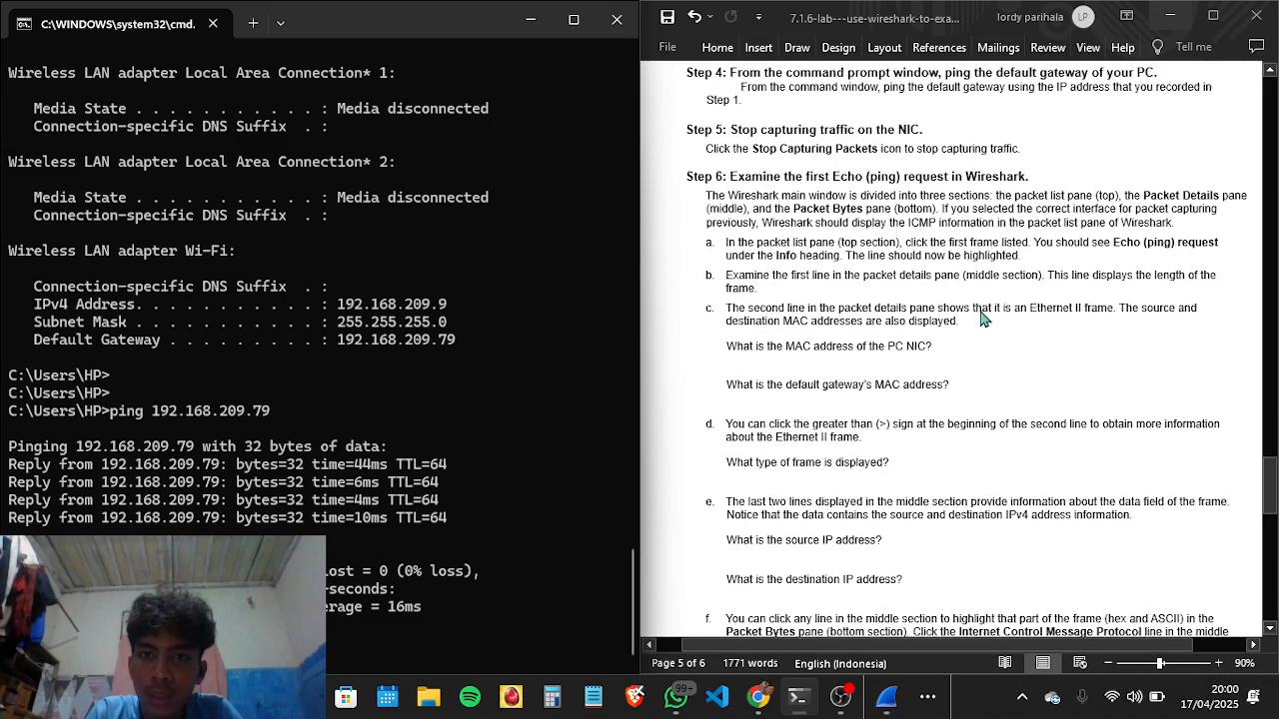
pyautogui.scroll(-3, 982, 318)
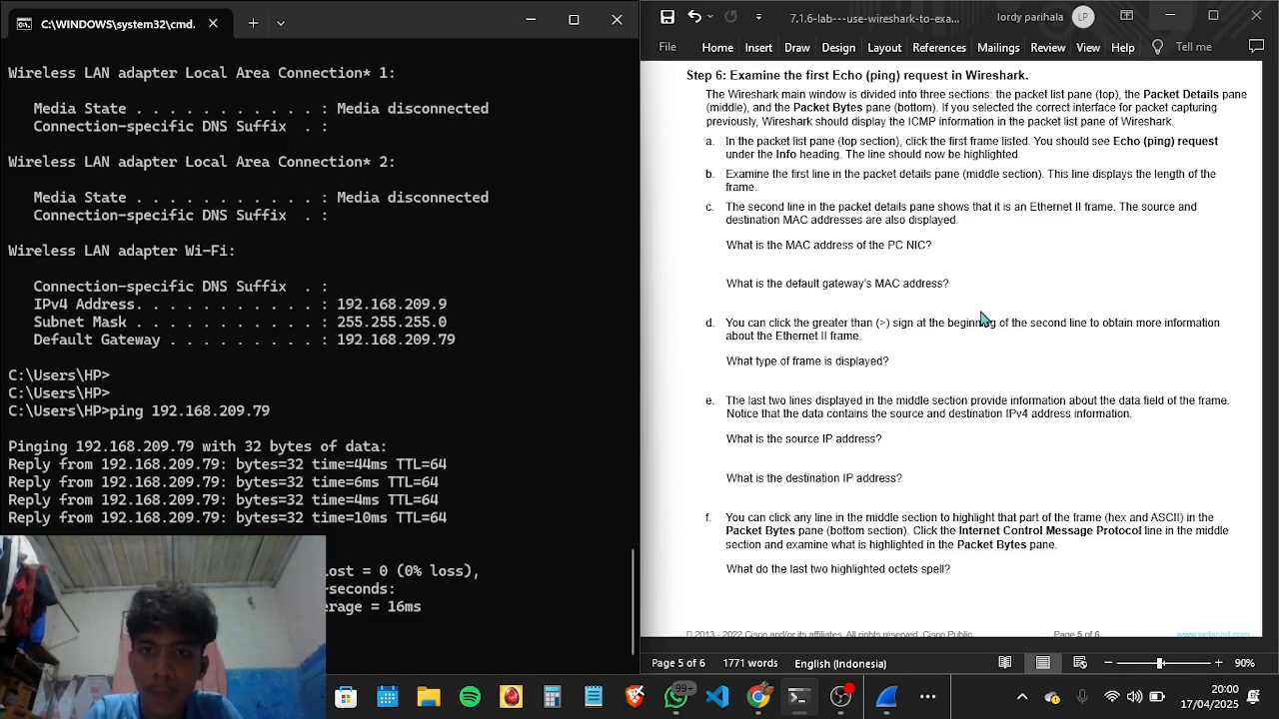
pyautogui.hotkey('alt', 'Tab')
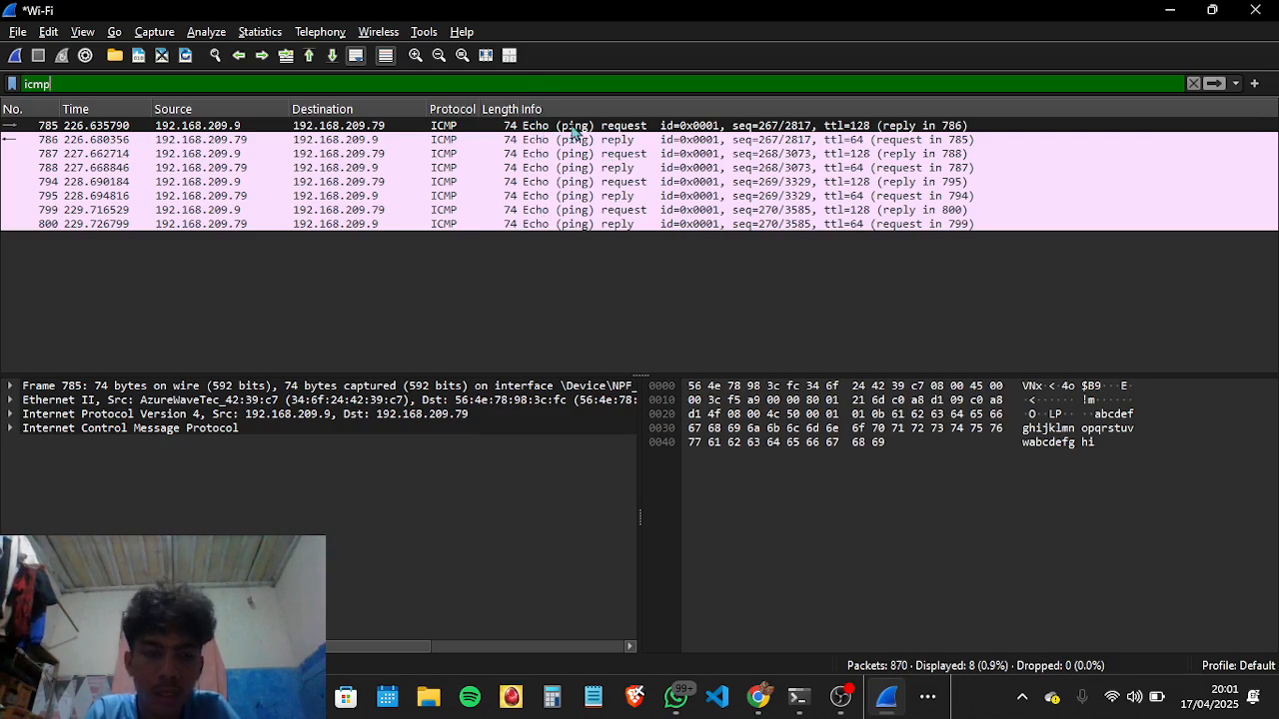
pyautogui.hotkey('alt', 'Tab')
pyautogui.hotkey('alt', 'Tab')
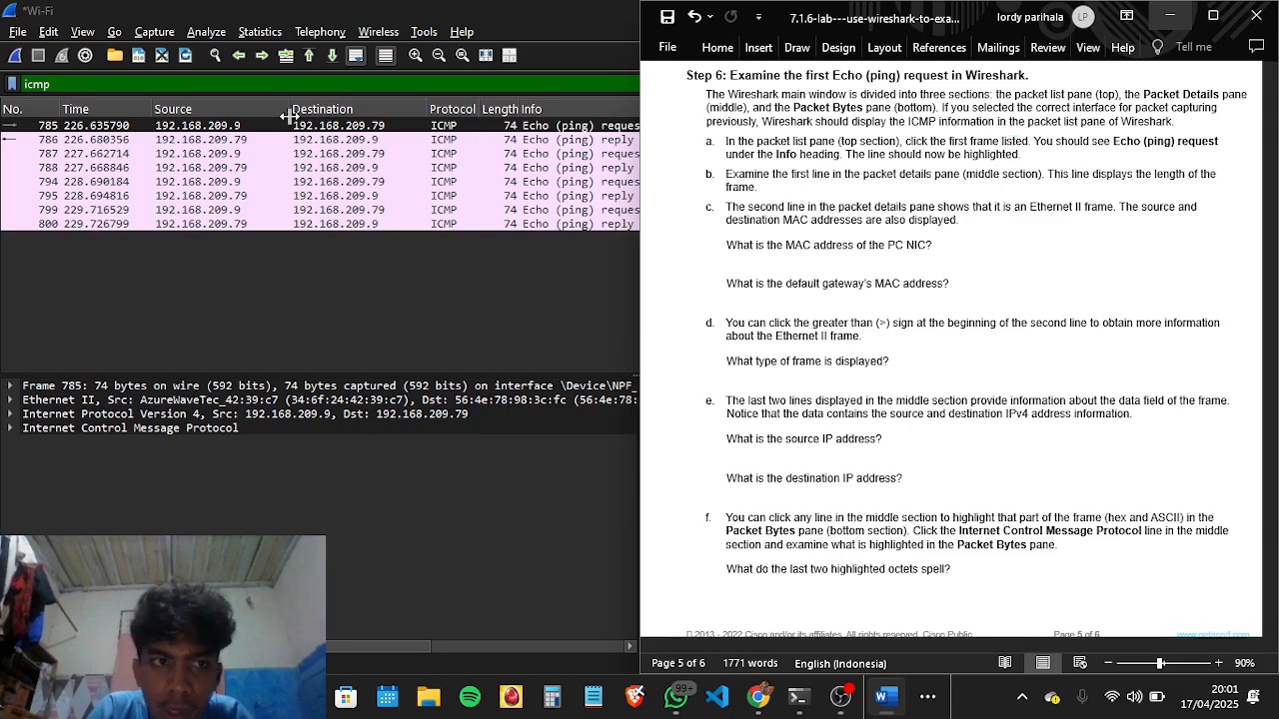
pyautogui.hotkey('alt', 'Tab')
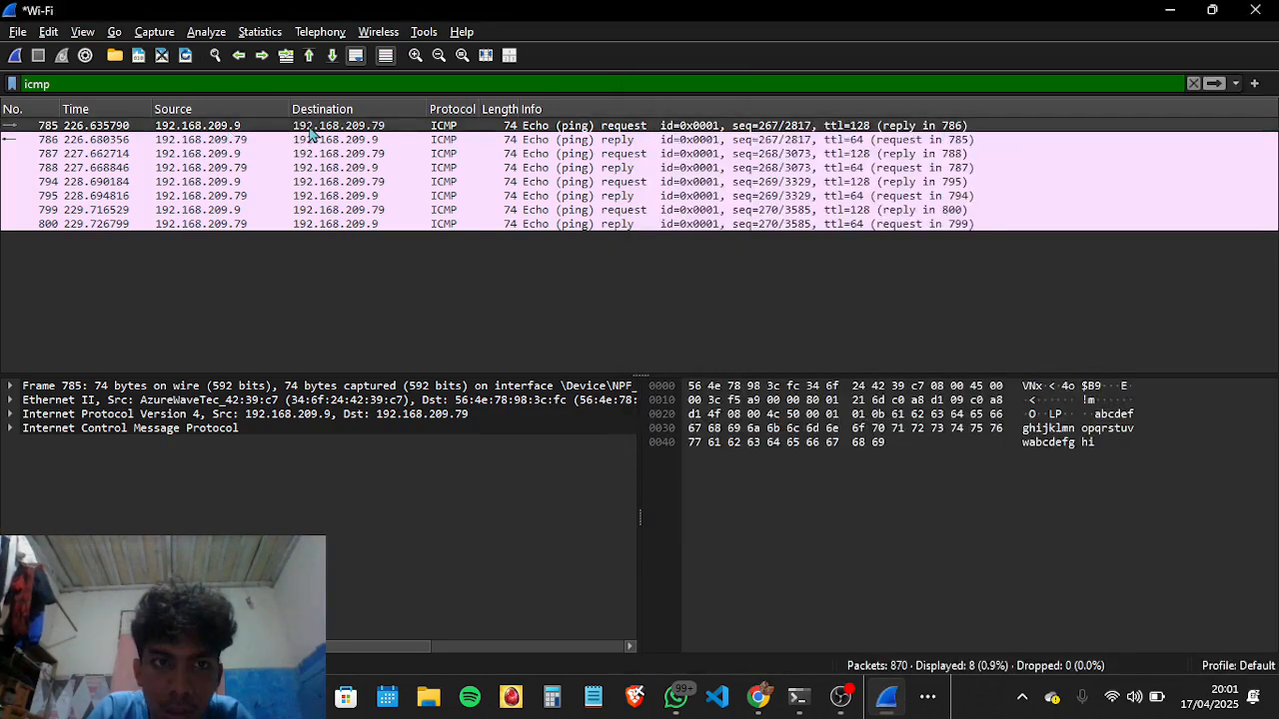
# Step: View the first Echo (ping) request, frame 785, in its own packet window and close that window
pyautogui.doubleClick(512, 126)
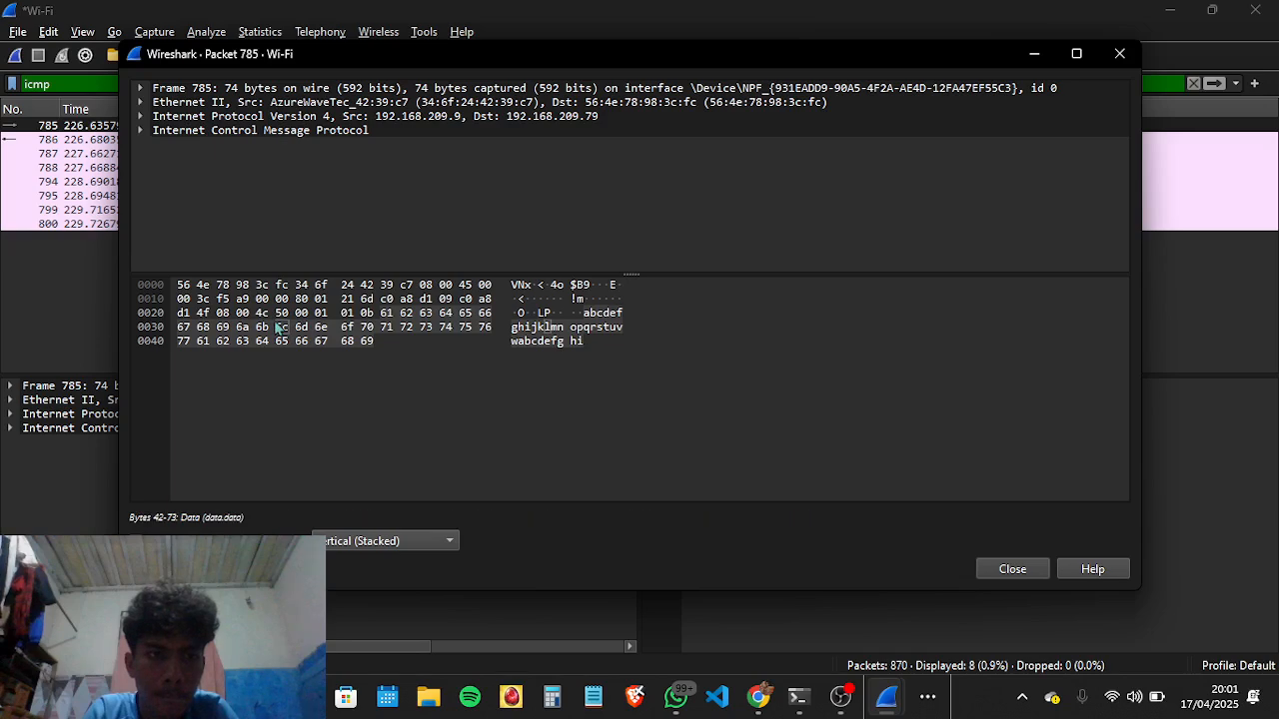
pyautogui.click(1114, 54)
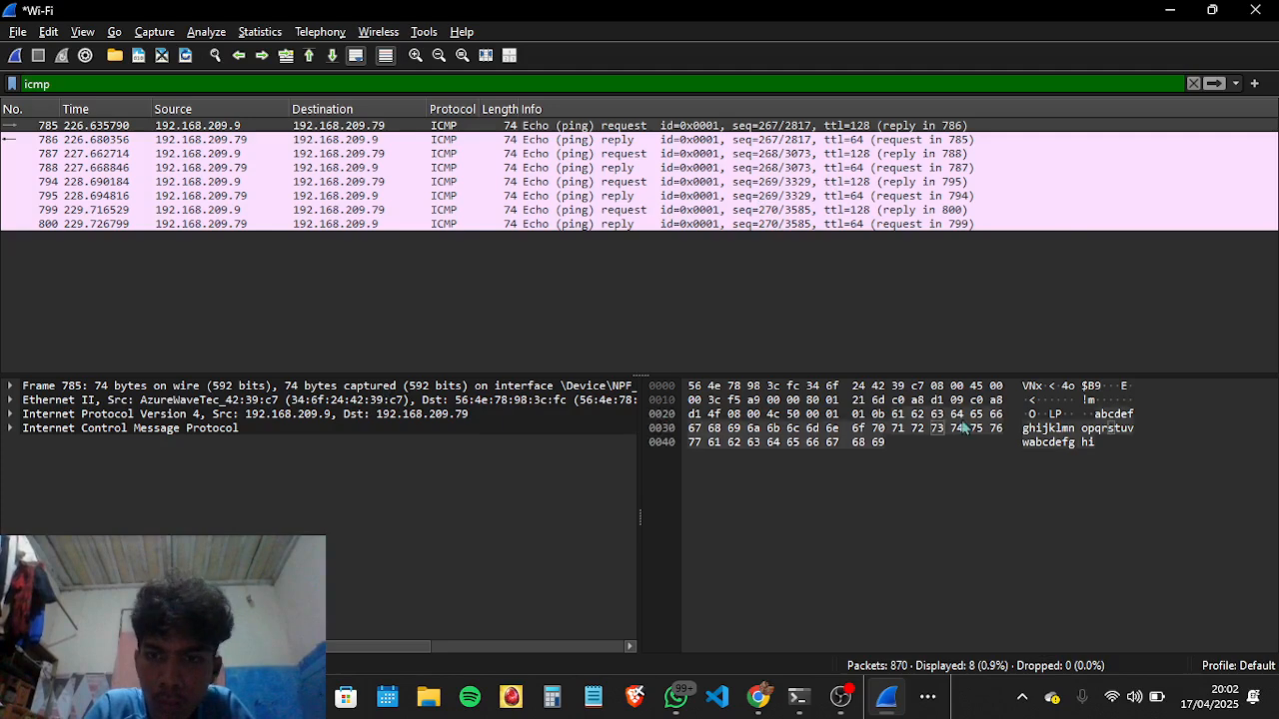
pyautogui.rightClick(548, 129)
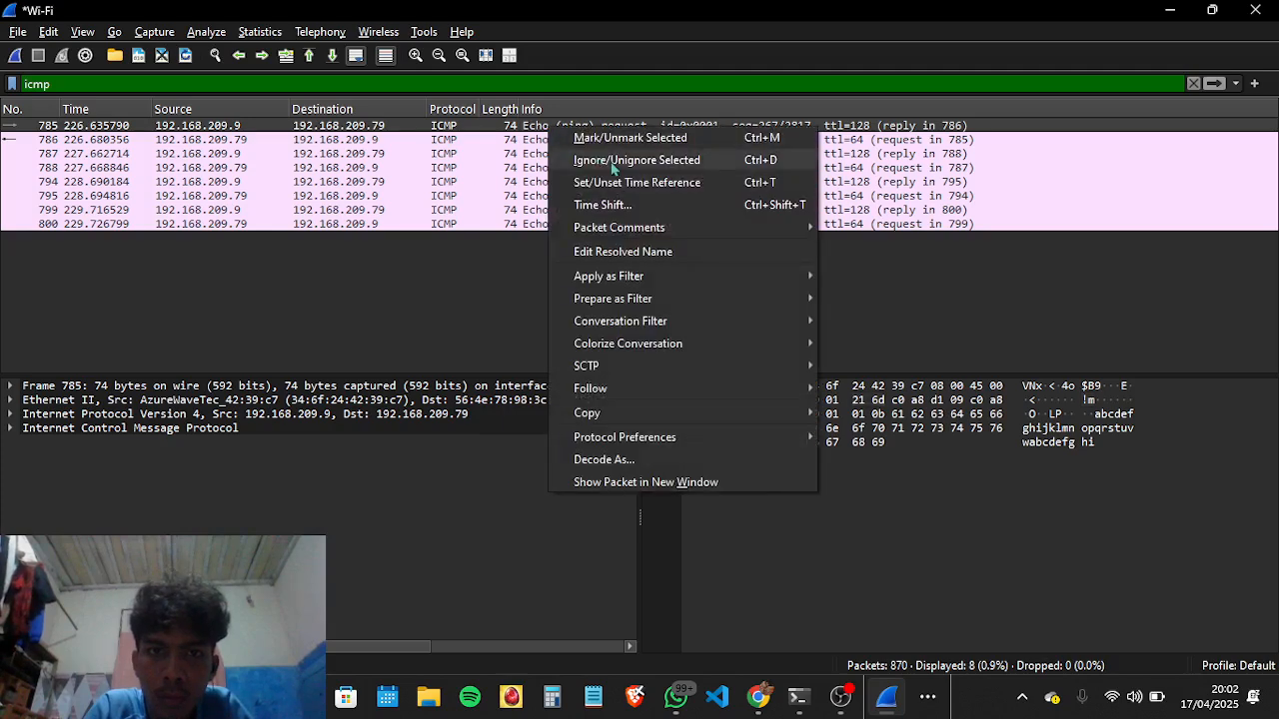
pyautogui.moveTo(669, 230)
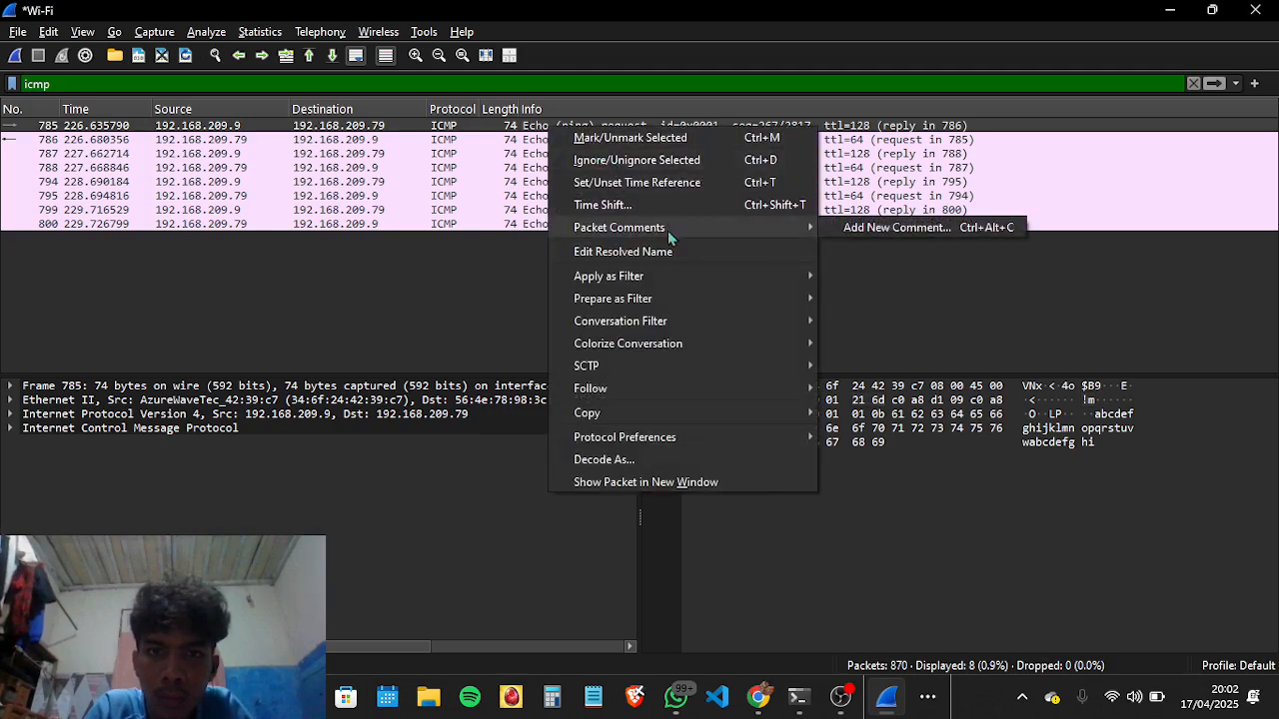
pyautogui.moveTo(630, 371)
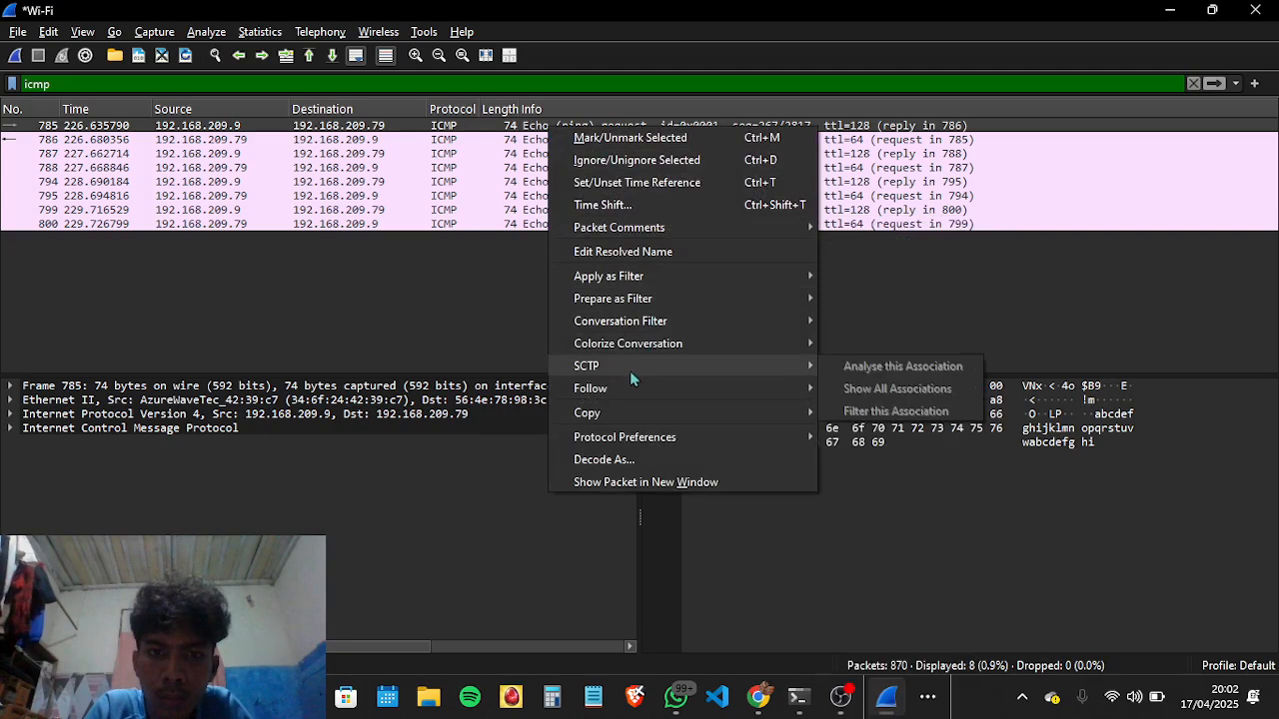
pyautogui.click(530, 508)
# Step: View the echo reply in frame 795 and reselect the first Echo (ping) request, frame 785
pyautogui.click(364, 196)
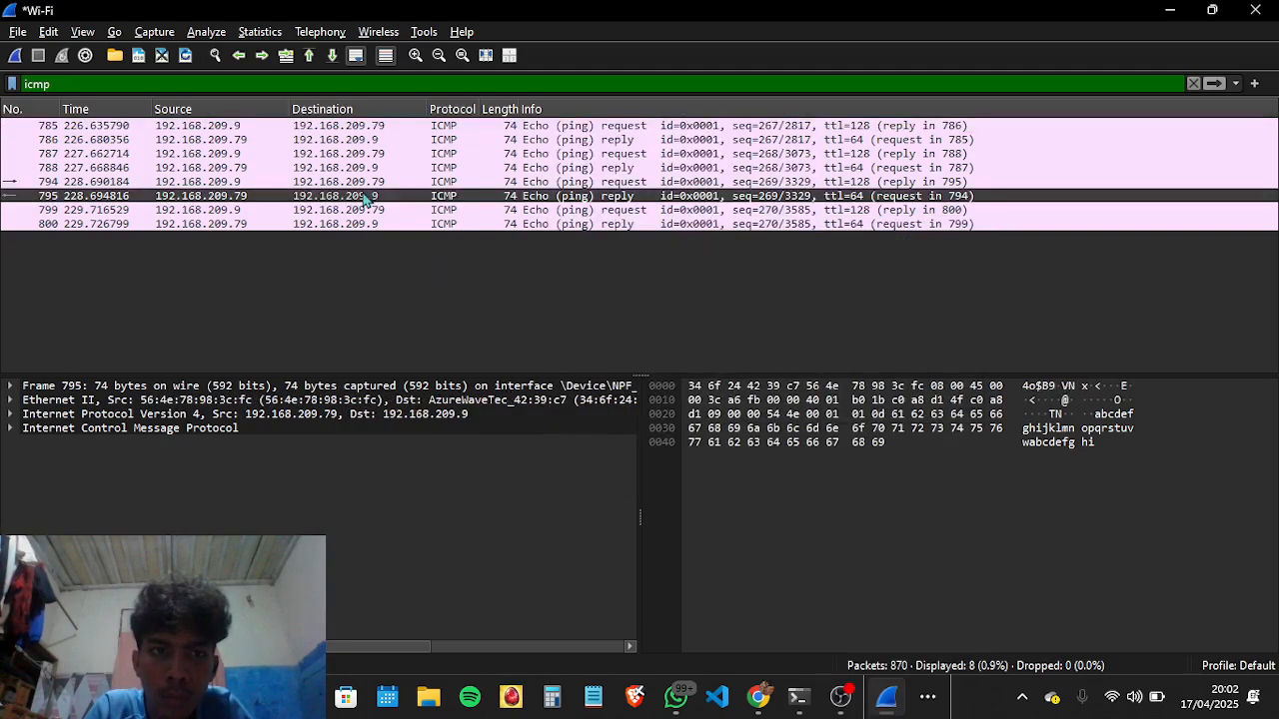
pyautogui.click(336, 129)
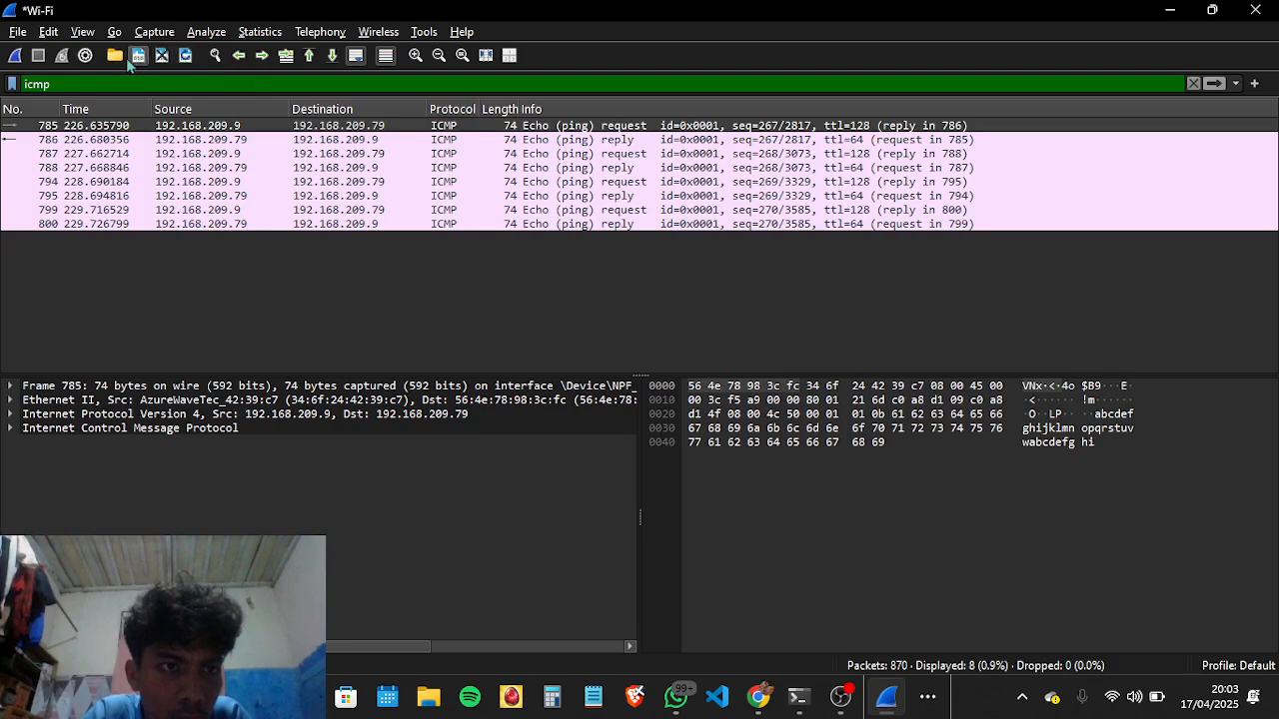
pyautogui.click(205, 285)
pyautogui.click(156, 128)
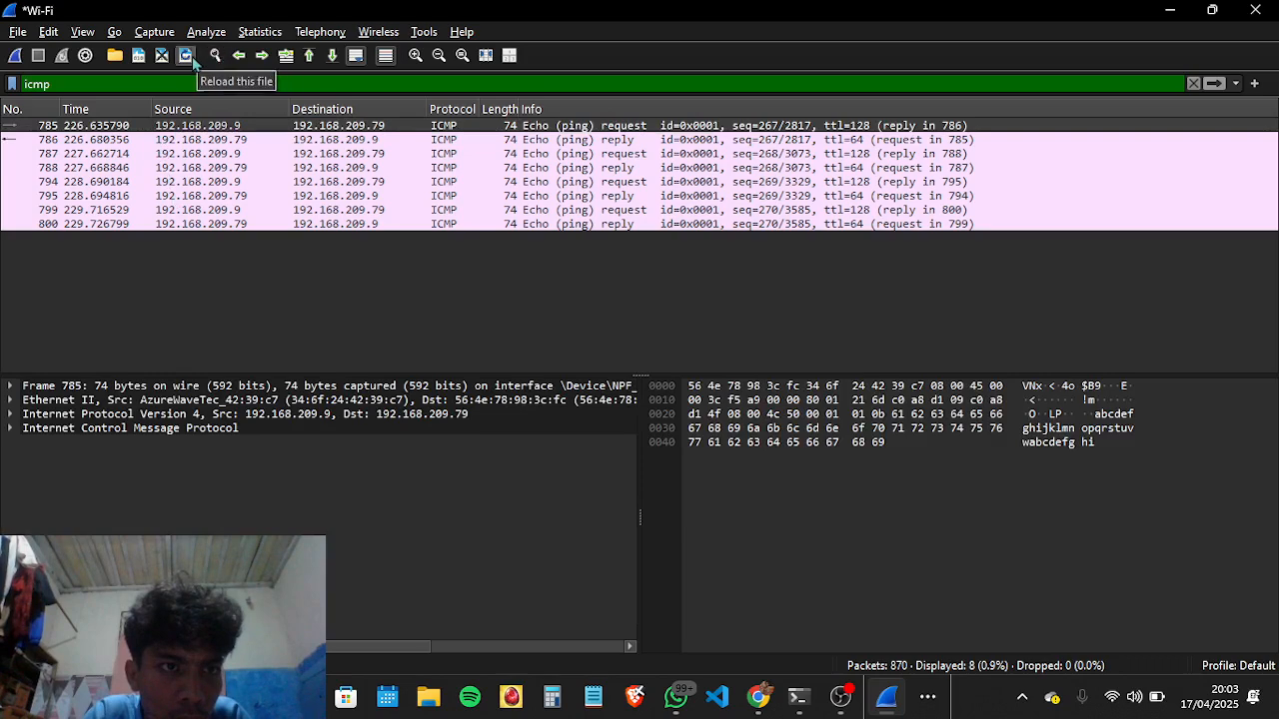
pyautogui.click(285, 56)
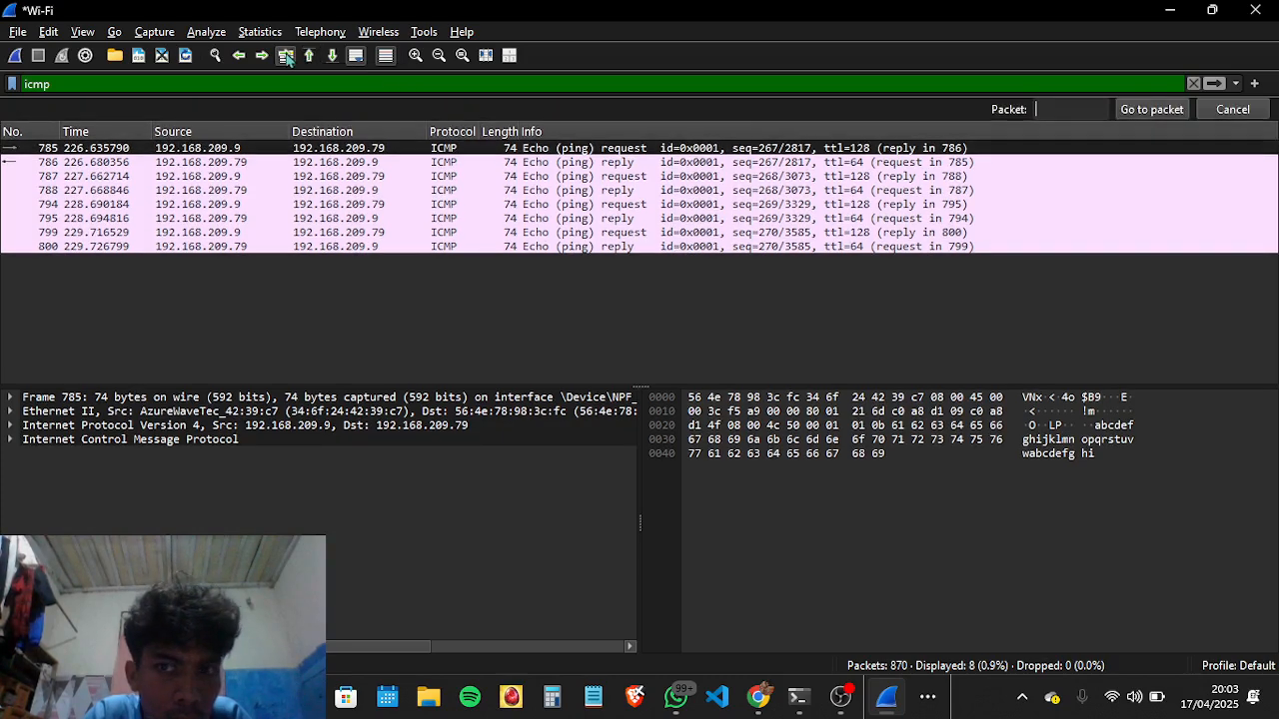
pyautogui.click(286, 56)
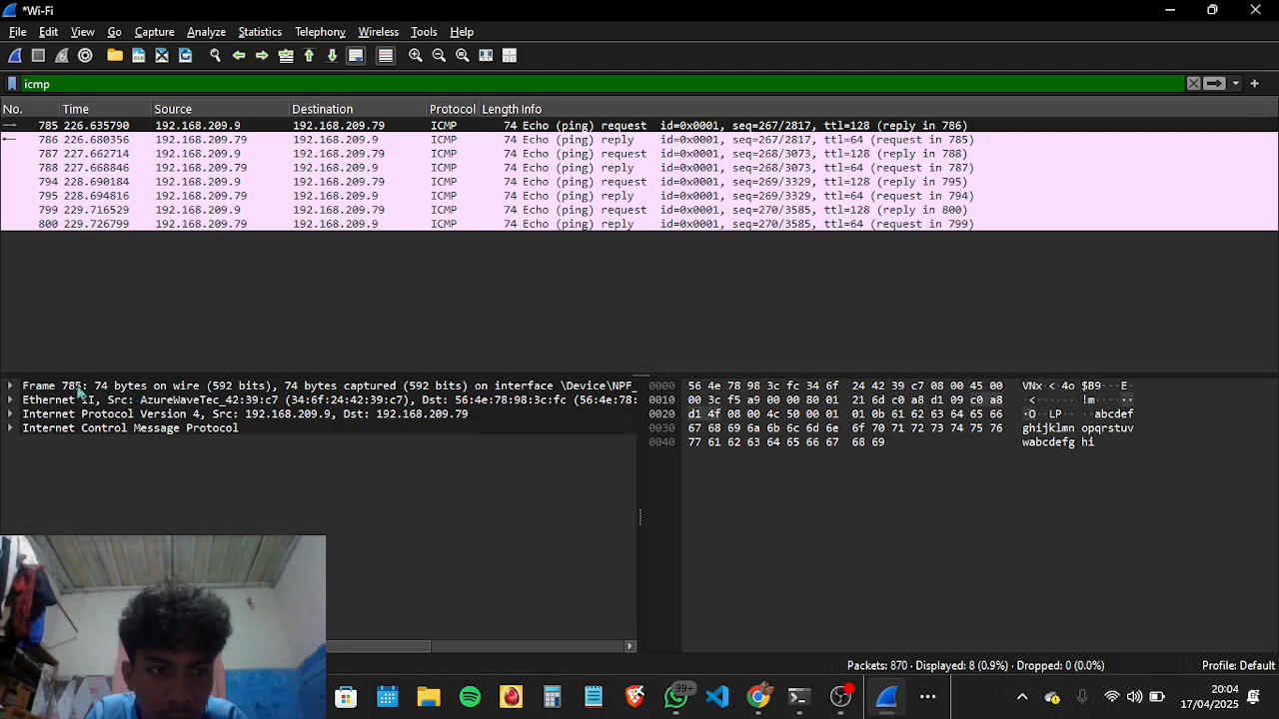
# Step: Examine the expanded Frame 785 details, collapse them, and expand the Ethernet II section to show its MAC addresses
pyautogui.click(9, 386)
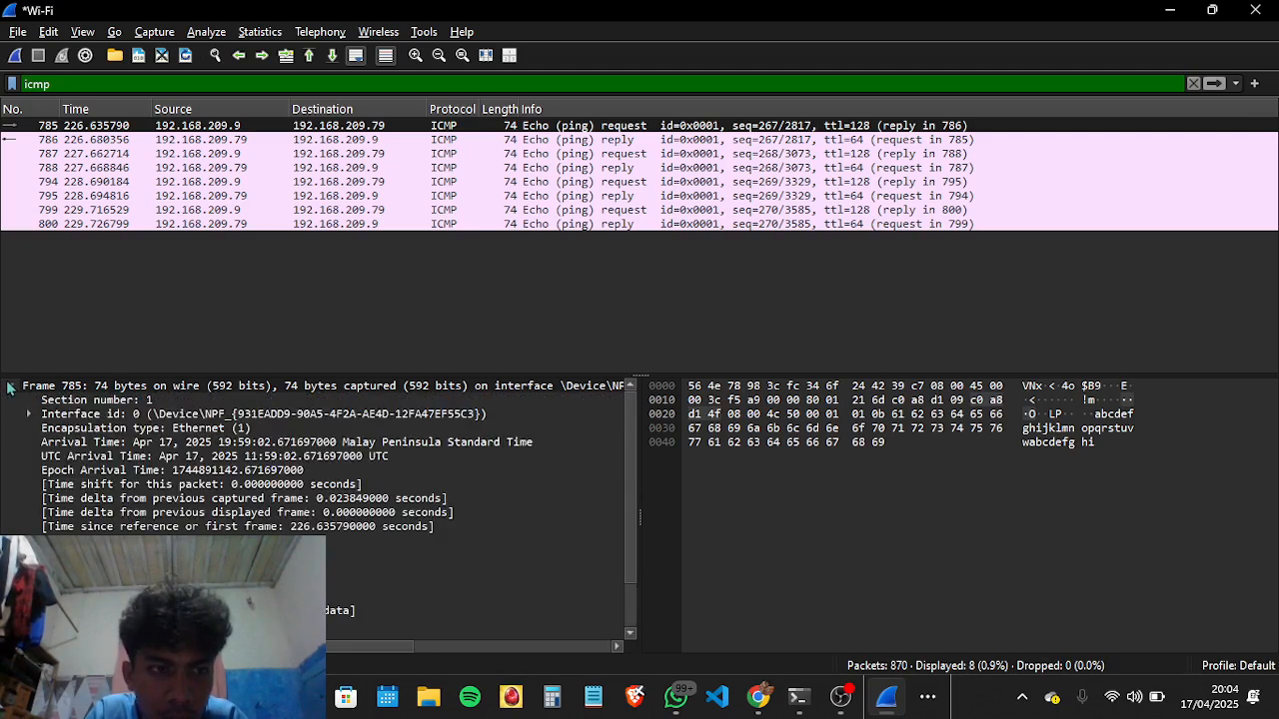
pyautogui.scroll(-2, 315, 460)
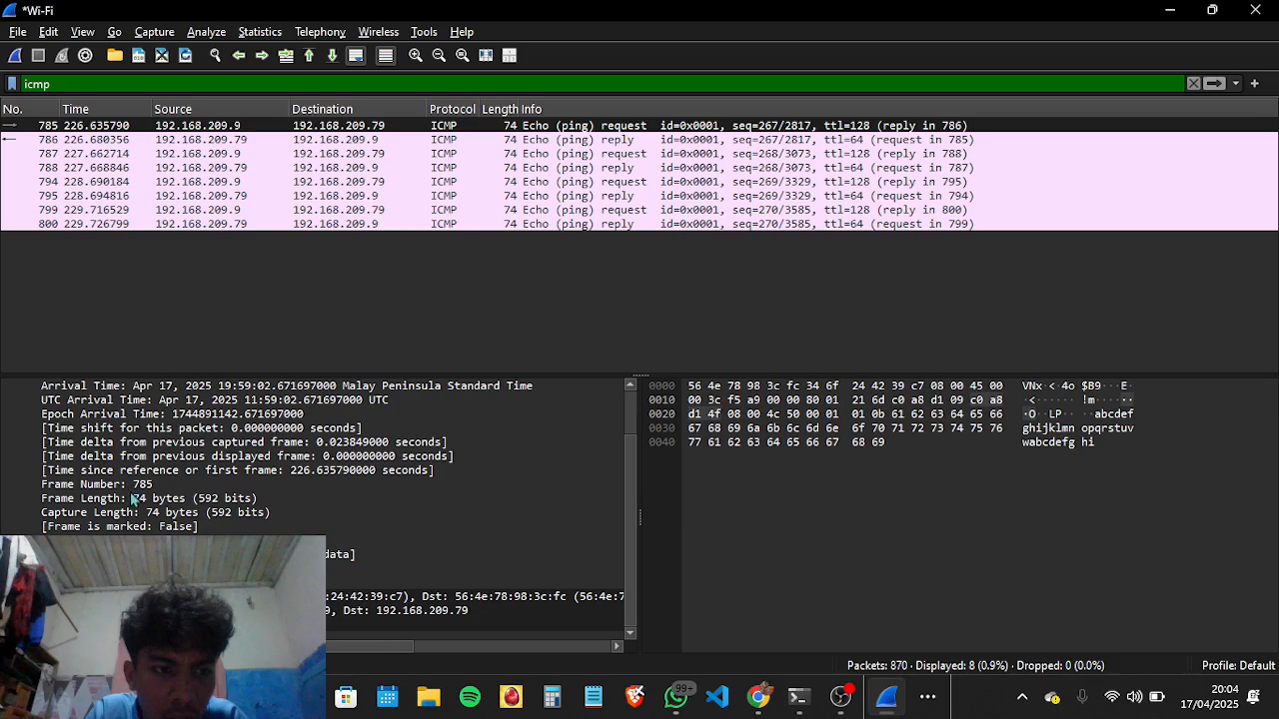
pyautogui.scroll(2, 133, 520)
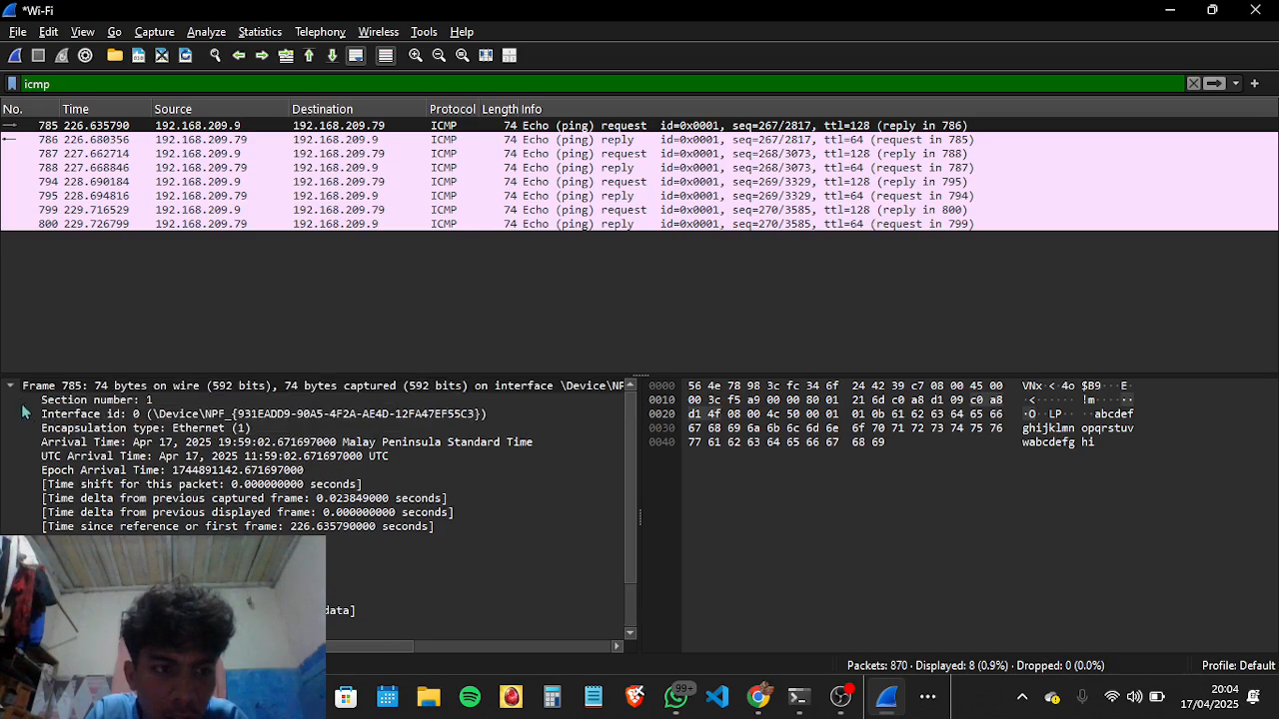
pyautogui.click(11, 387)
pyautogui.click(10, 401)
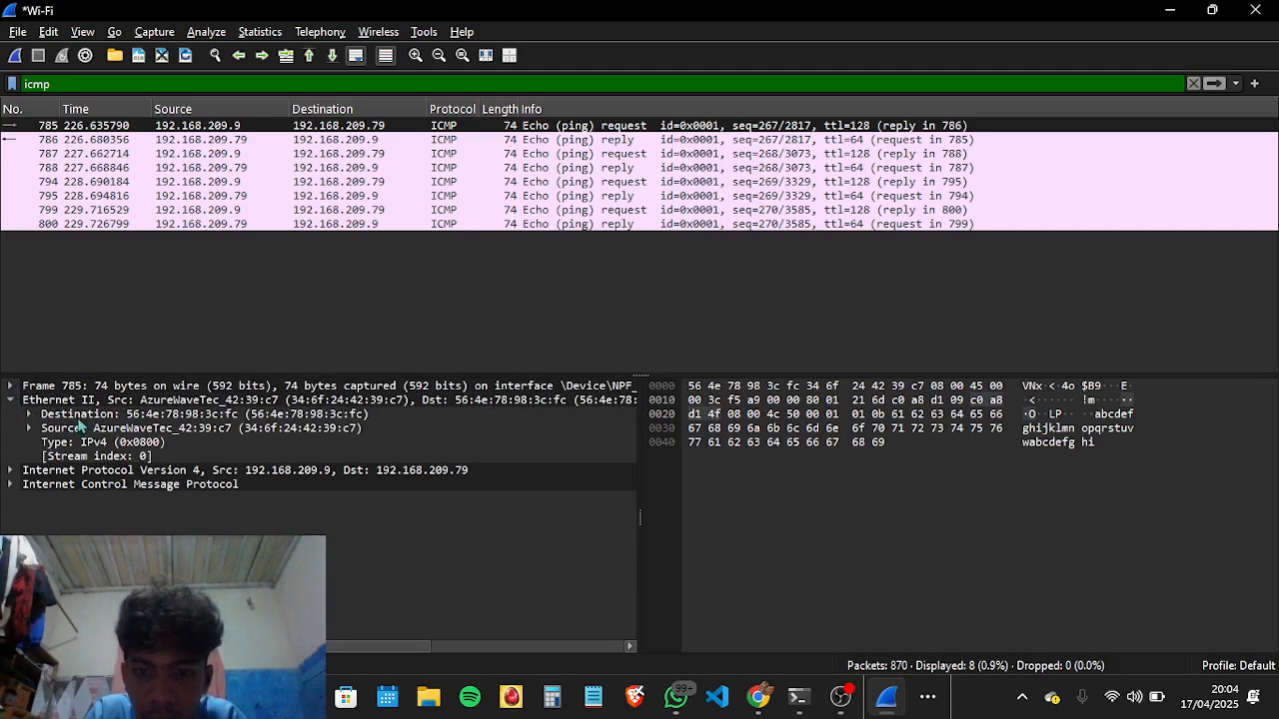
# Step: In the Word lab document, answer the PC NIC MAC address question in Step 6c with 34:6f:24:42:39:c7 on a new line
pyautogui.hotkey('alt', 'Tab')
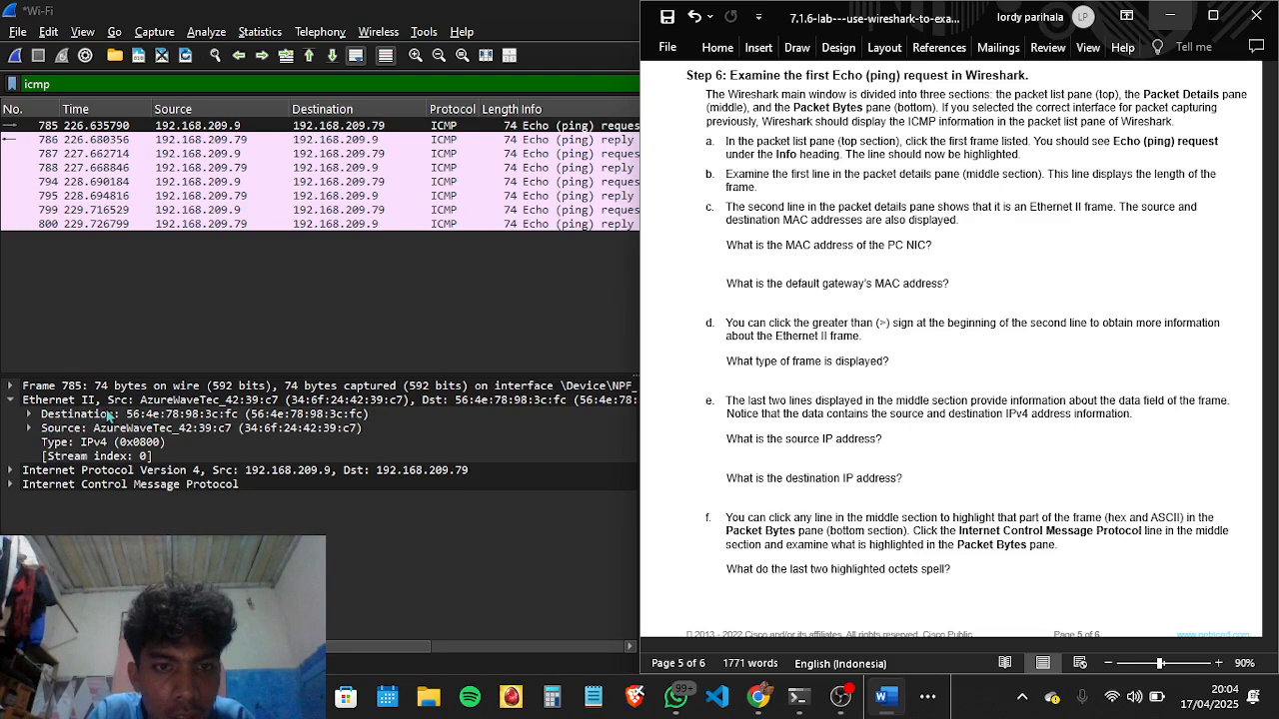
pyautogui.click(940, 243)
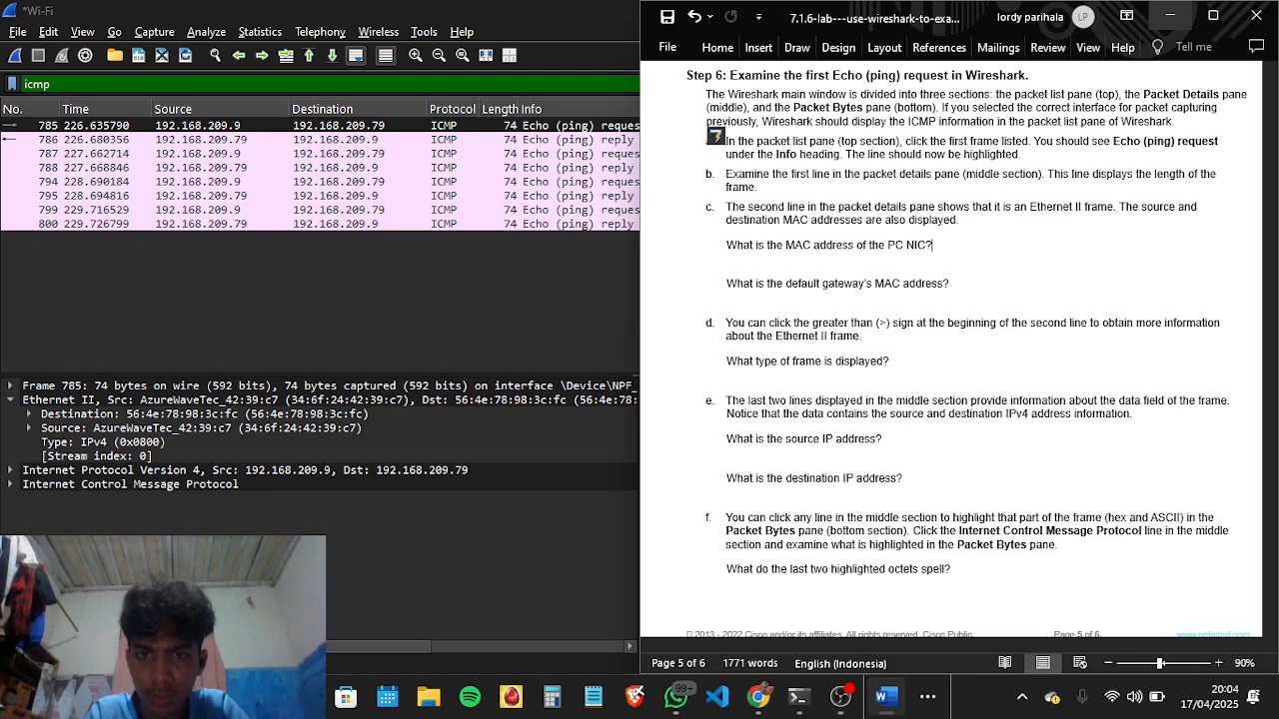
pyautogui.press('Return')
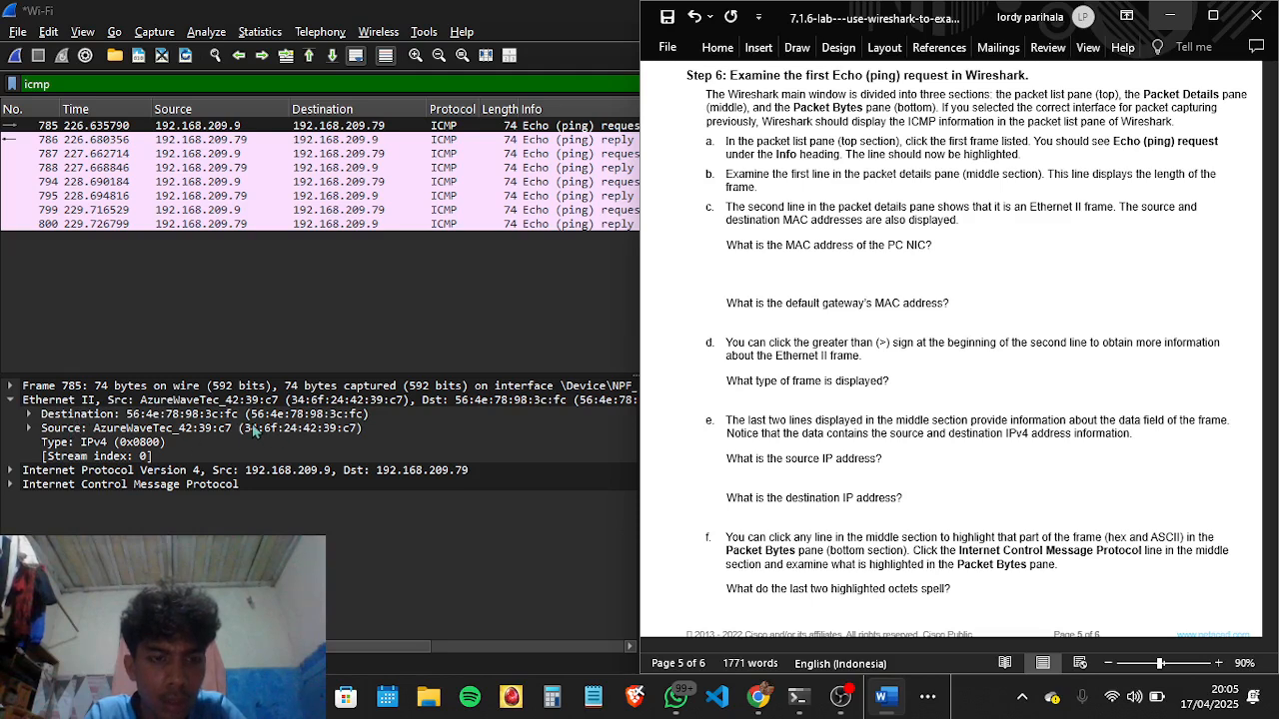
pyautogui.write('34')
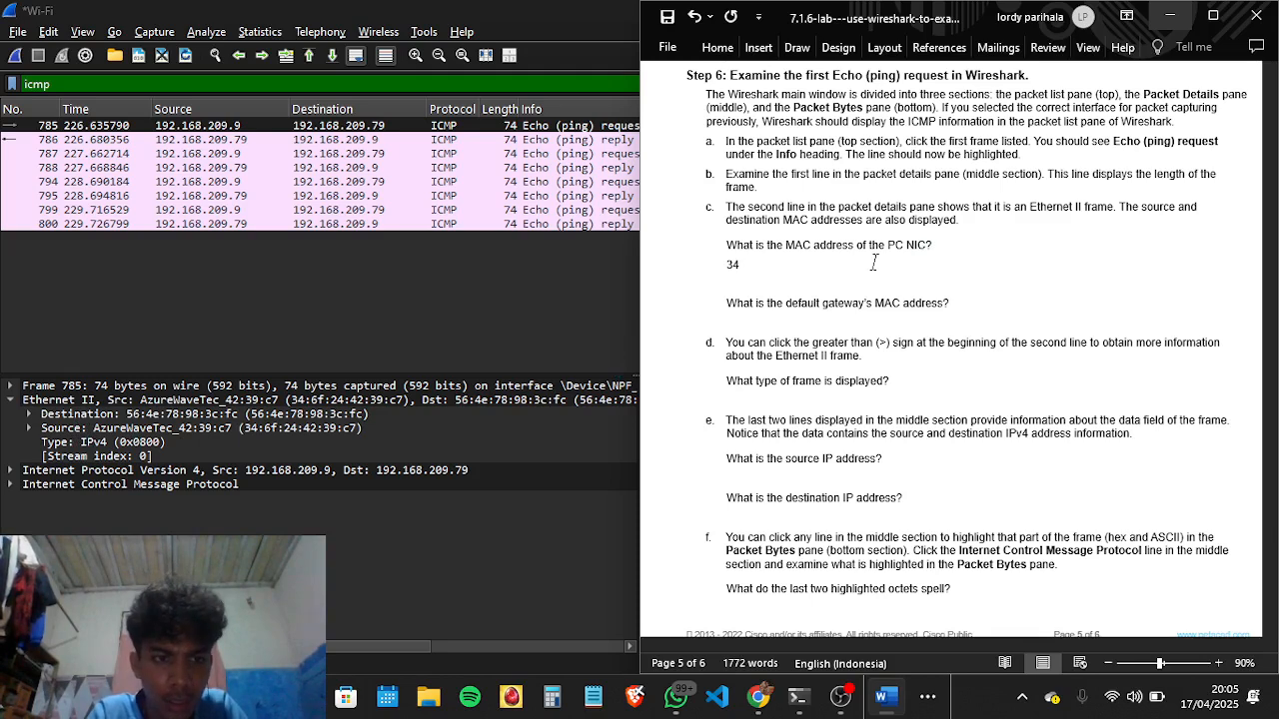
pyautogui.write(':6f')
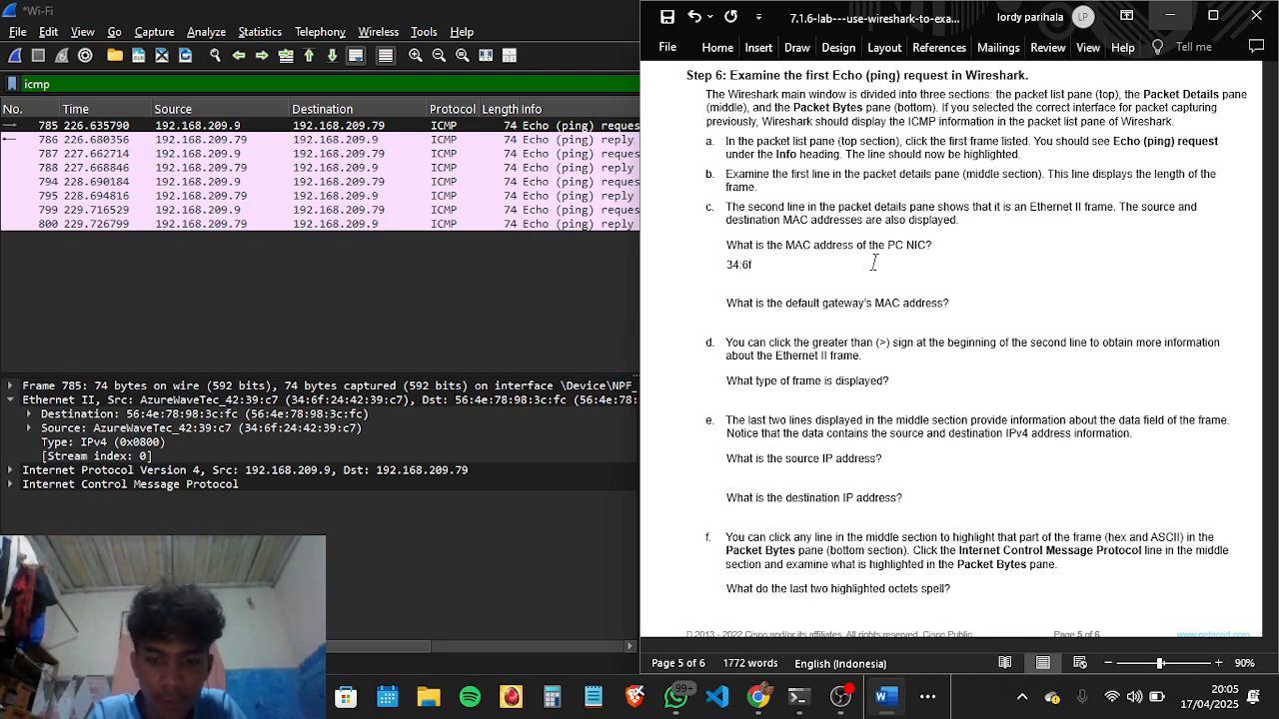
pyautogui.write(':24')
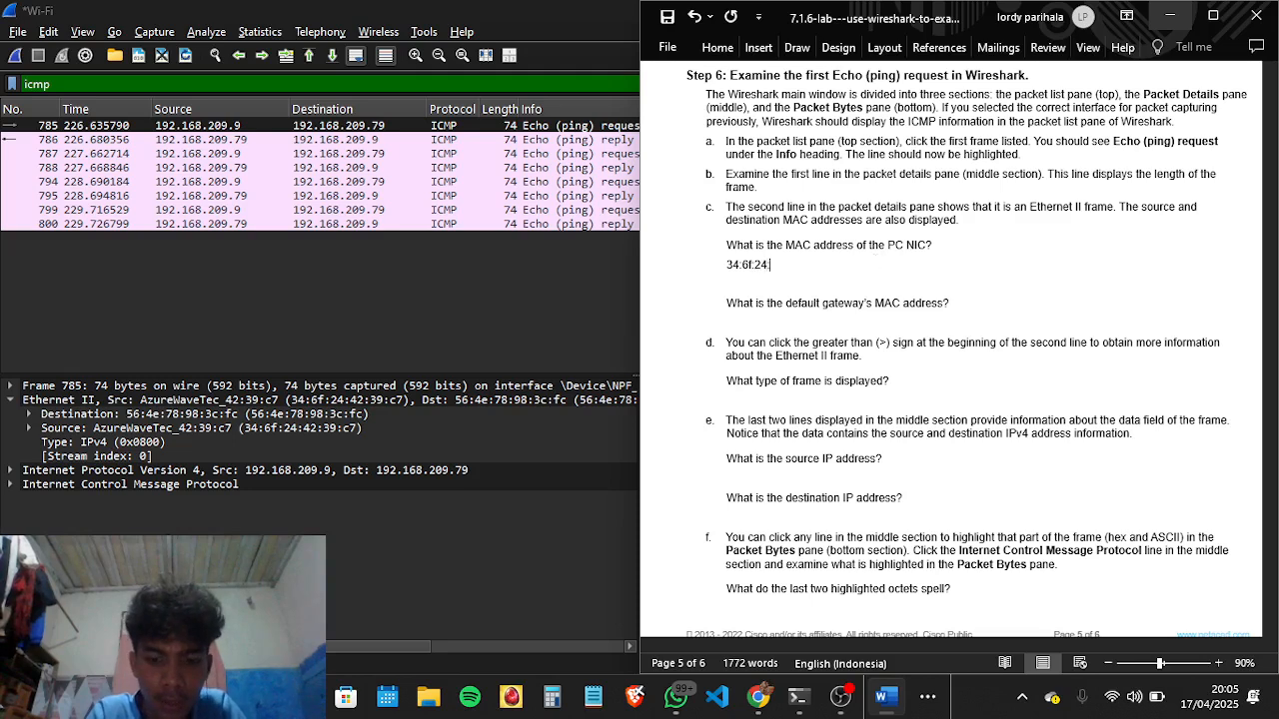
pyautogui.write(':42')
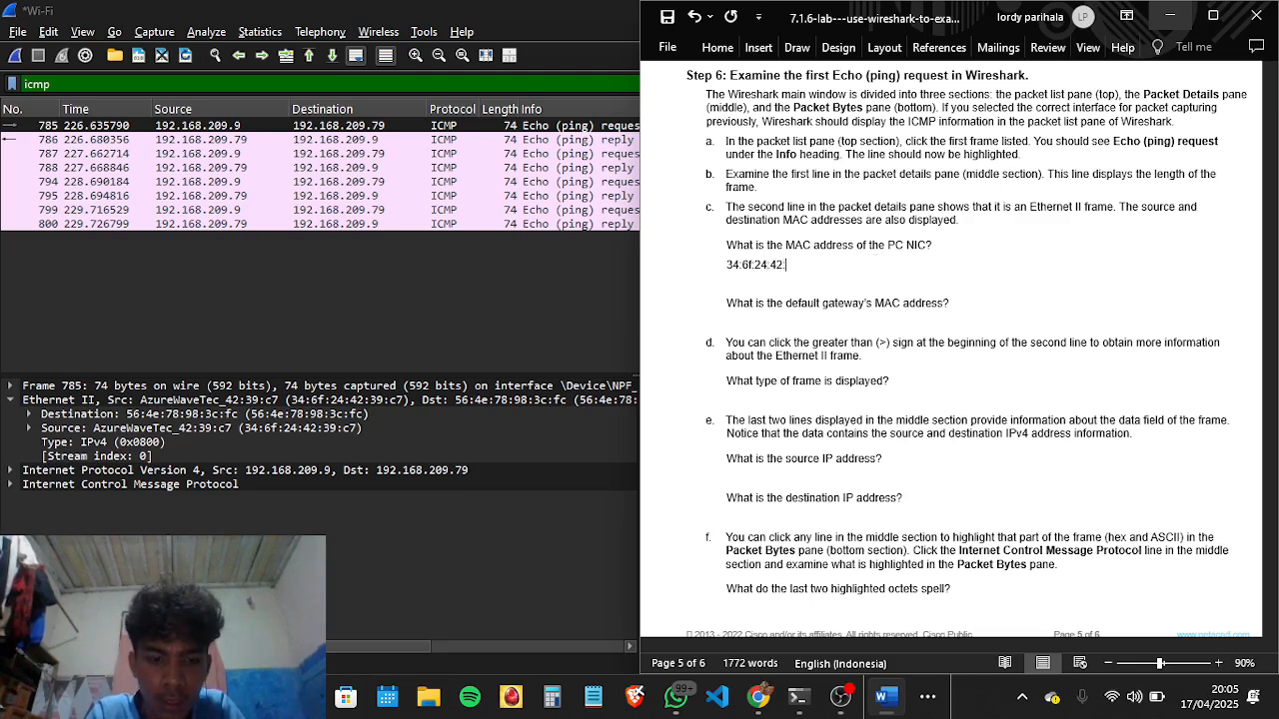
pyautogui.write(':39')
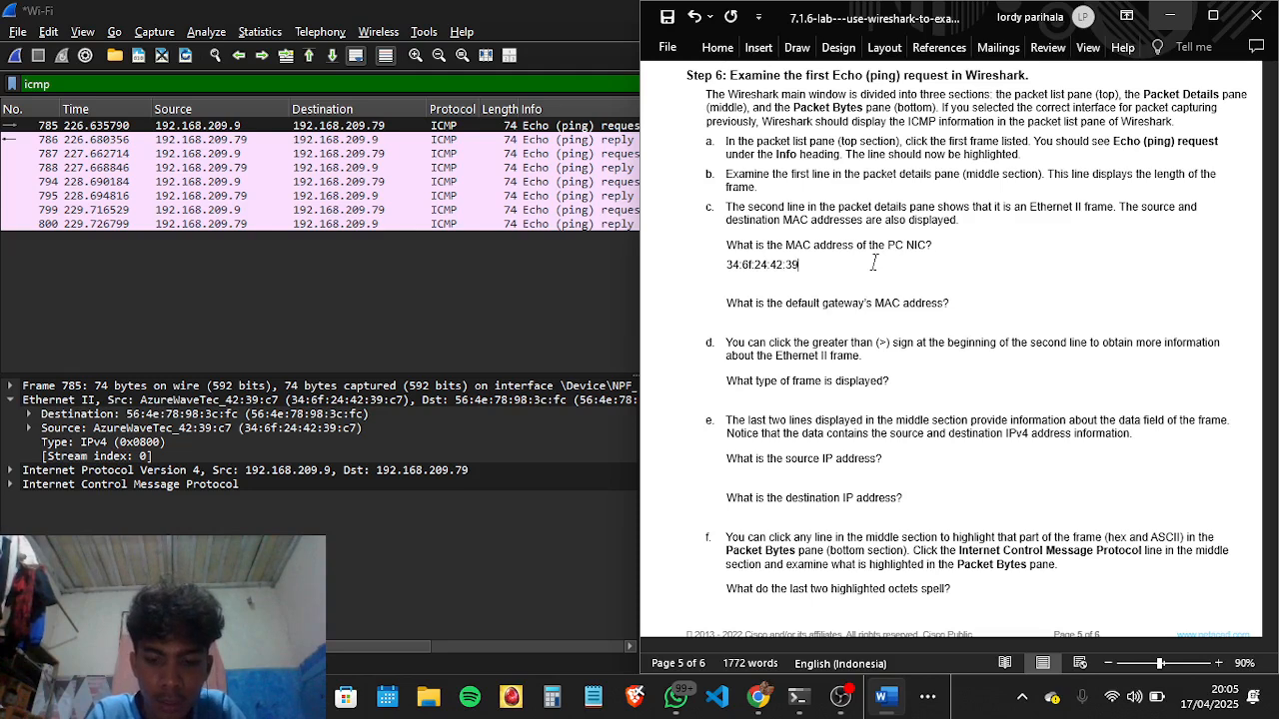
pyautogui.write(':c7')
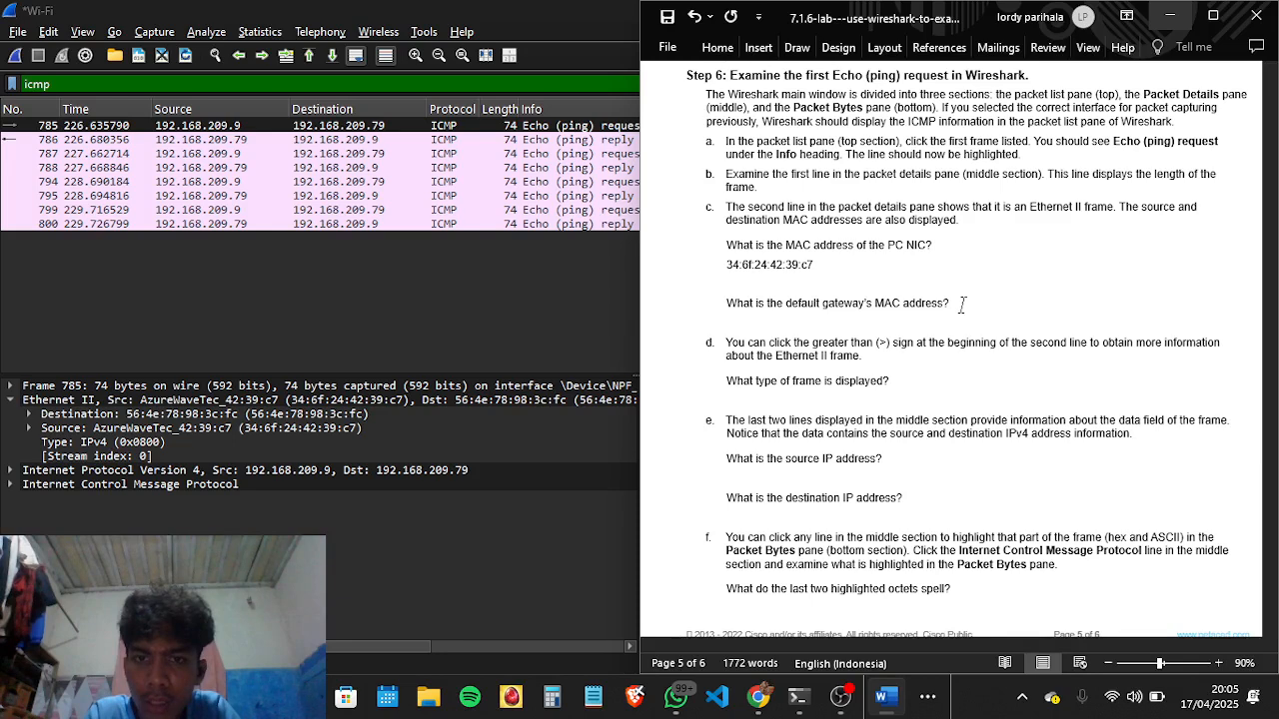
# Step: Switch to the Command Prompt and examine the earlier ipconfig output for the Wi-Fi adapter's default gateway and physical address
pyautogui.hotkey('alt', 'Tab')
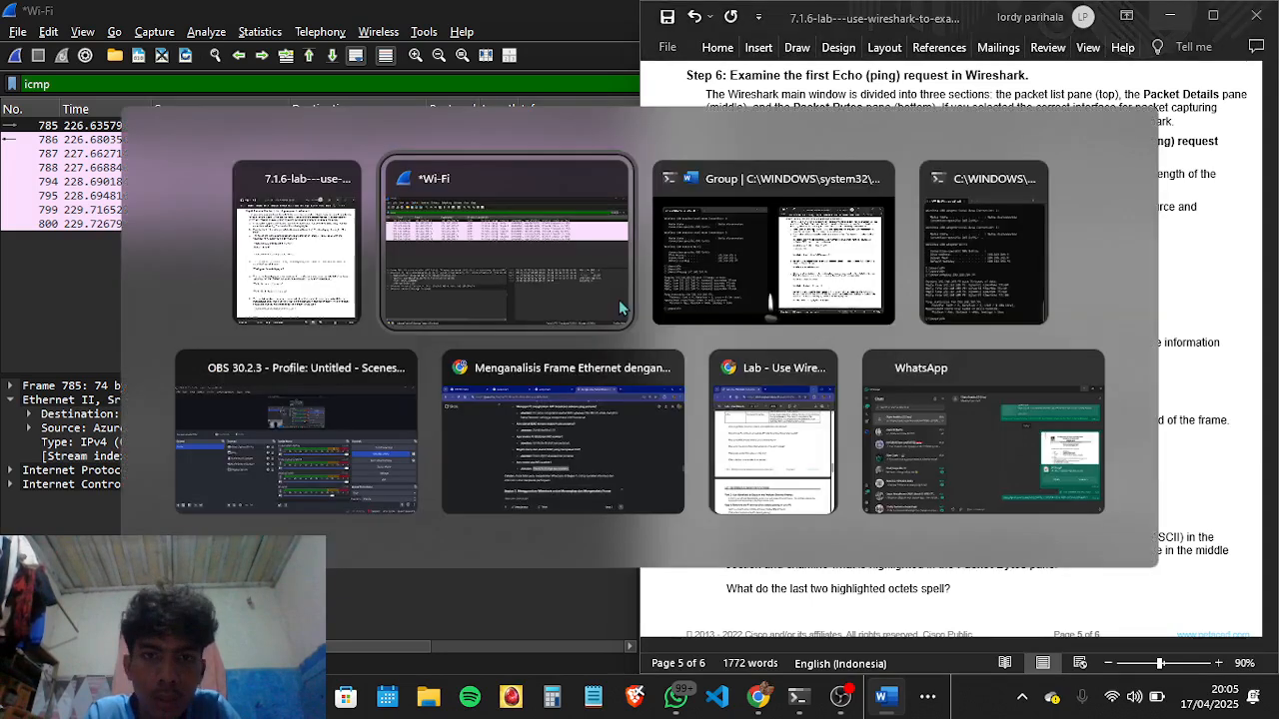
pyautogui.hotkey('alt', 'Tab')
pyautogui.hotkey('alt', 'Tab')
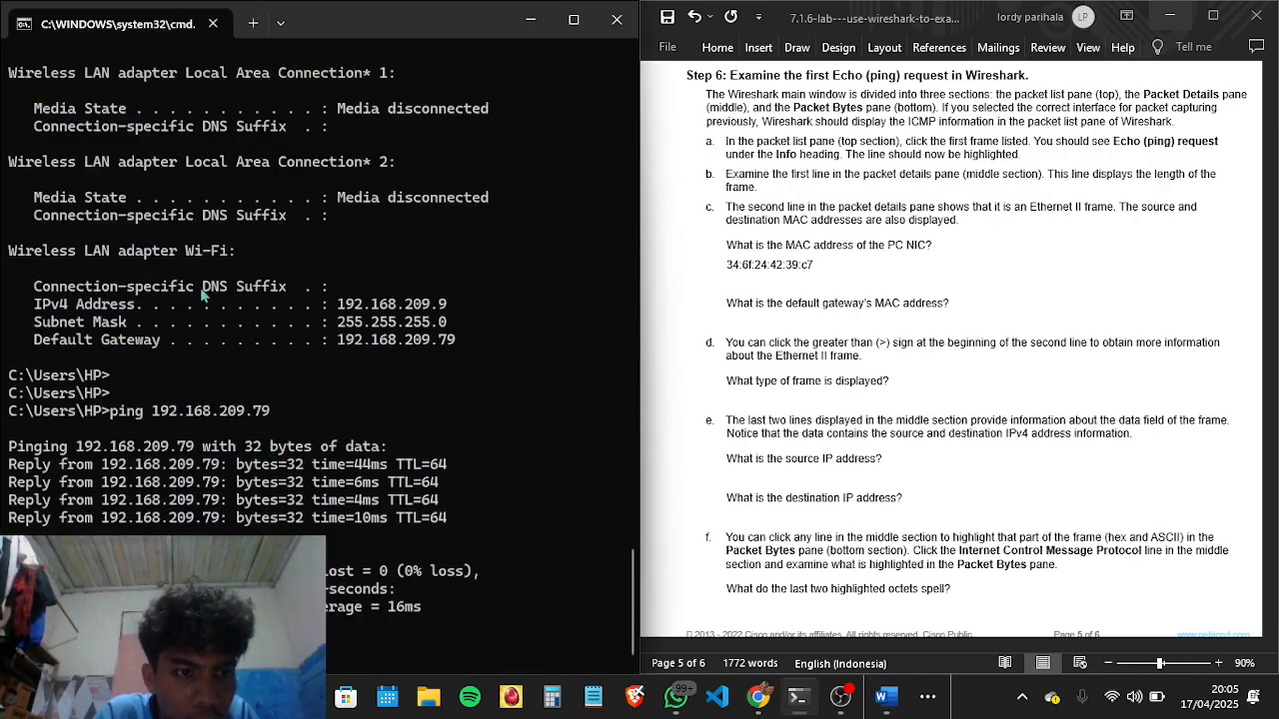
pyautogui.scroll(3, 237, 380)
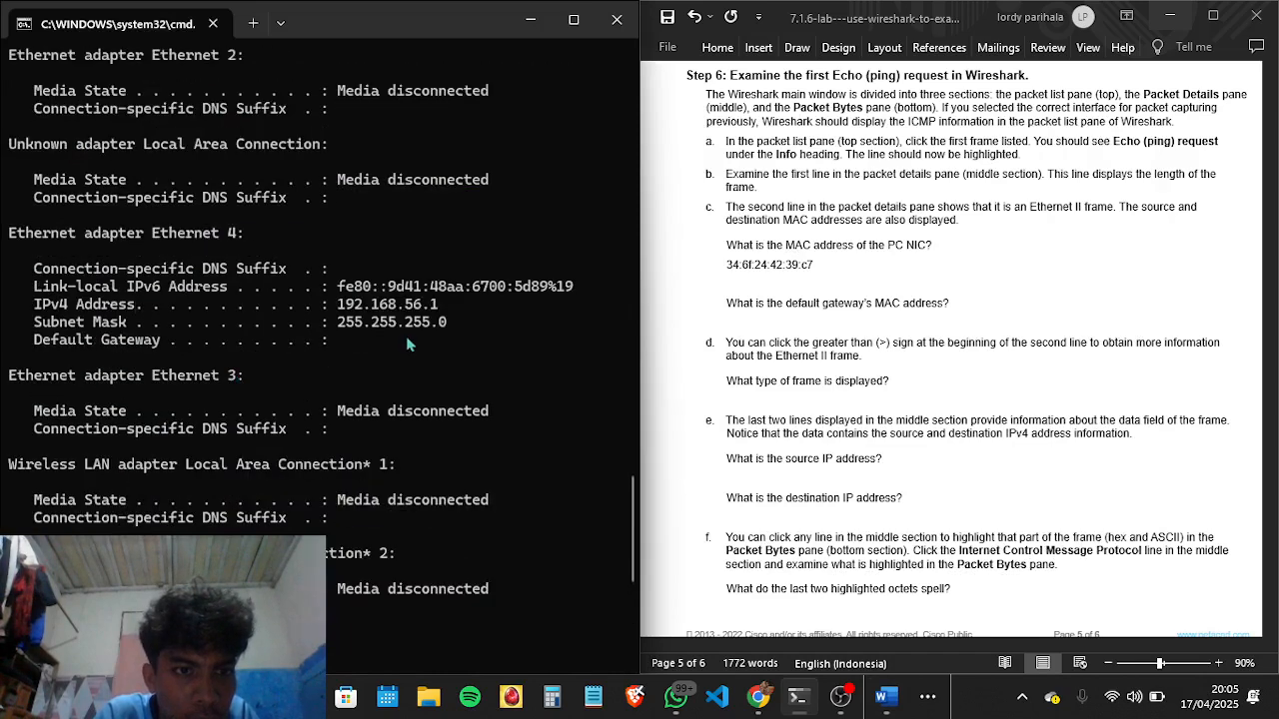
pyautogui.scroll(4, 404, 350)
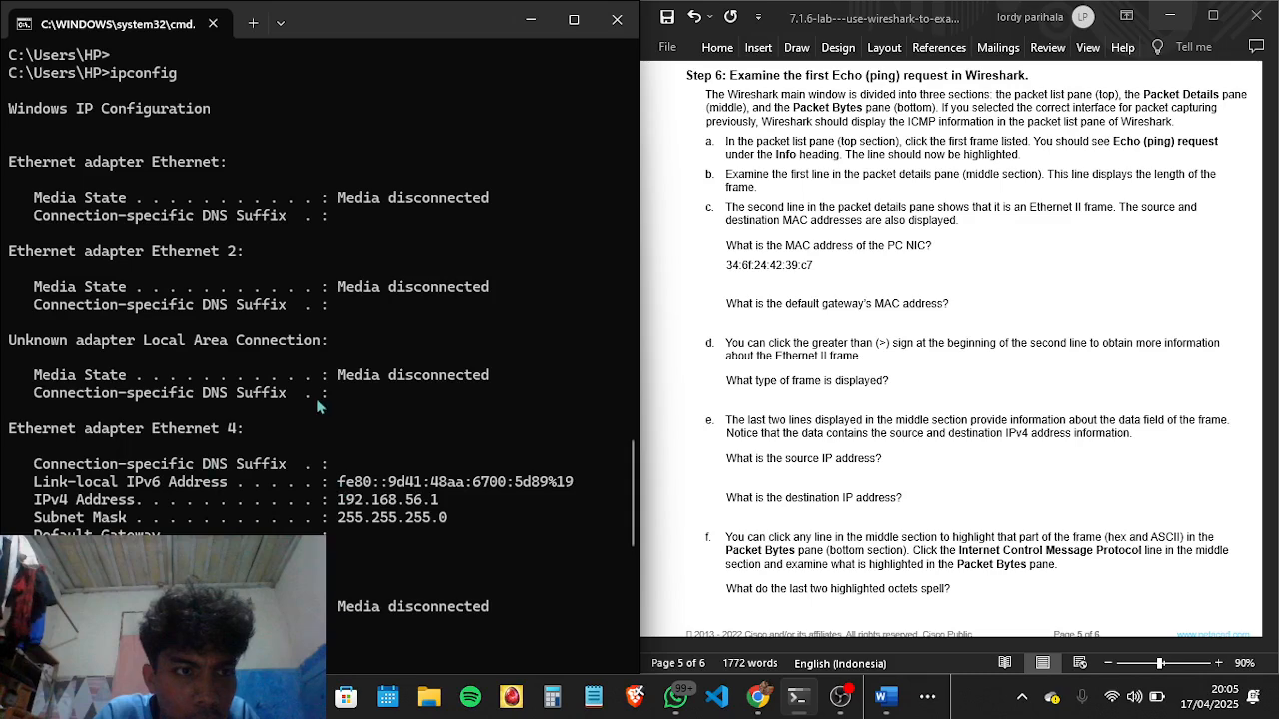
pyautogui.scroll(8, 320, 405)
pyautogui.scroll(4, 317, 405)
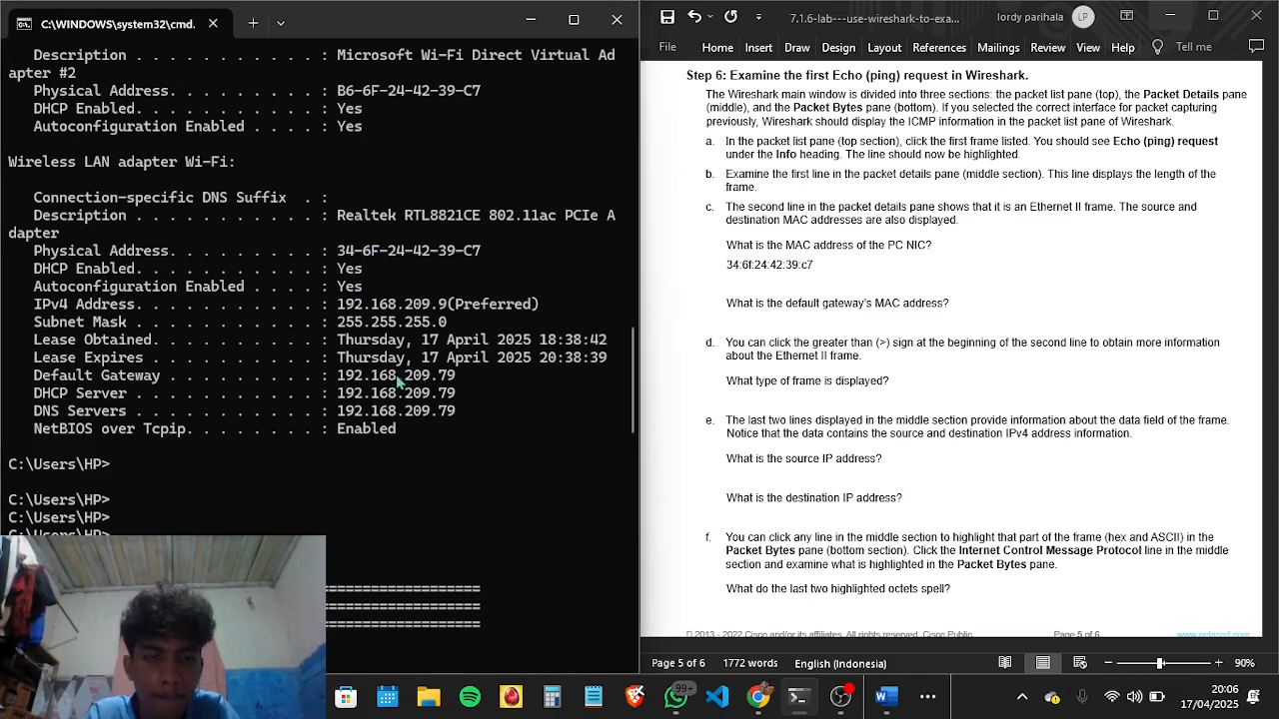
# Step: Switch to Wireshark and examine the Source and Destination address details under frame 785's Ethernet II section, collapsing each again
pyautogui.hotkey('alt', 'Tab')
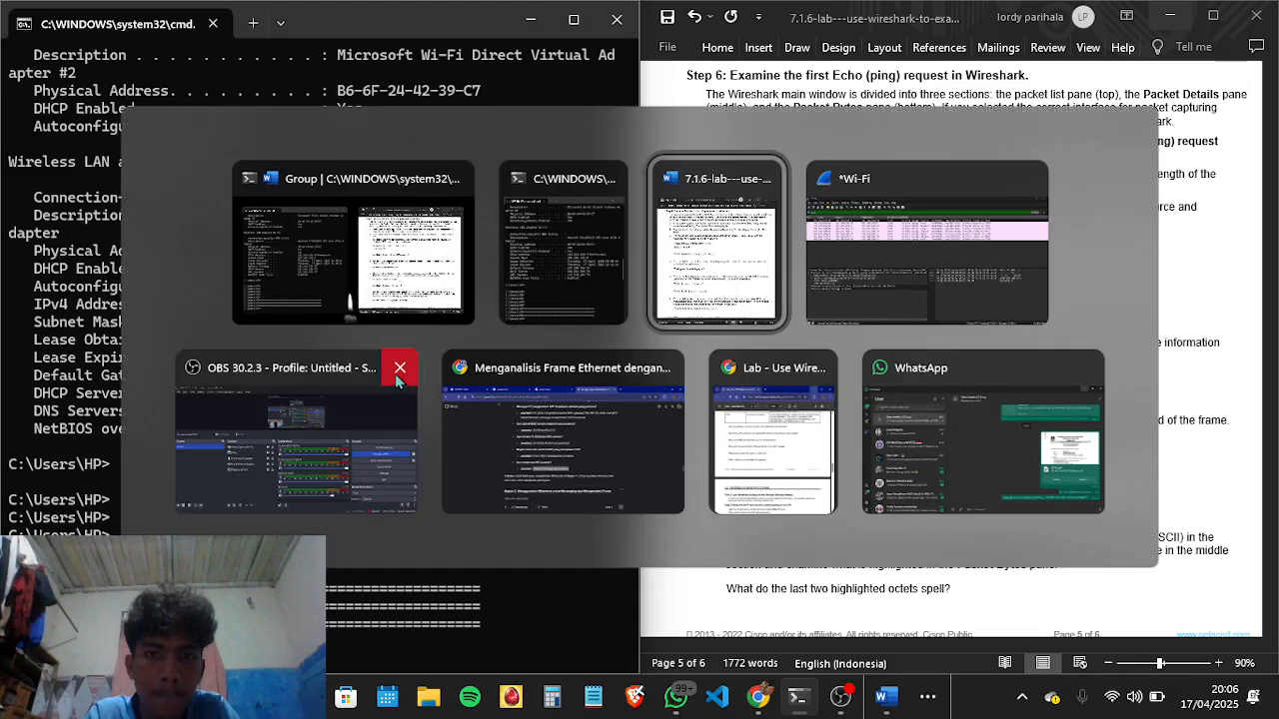
pyautogui.hotkey('alt', 'Tab')
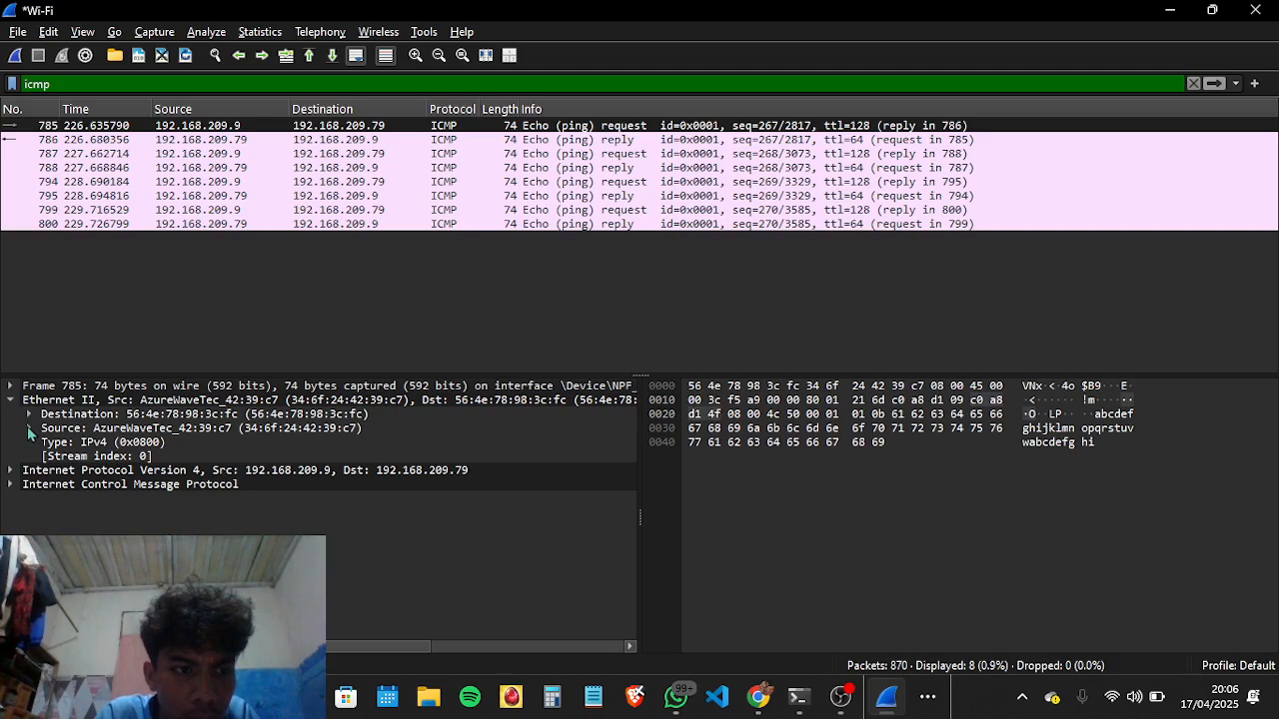
pyautogui.click(29, 429)
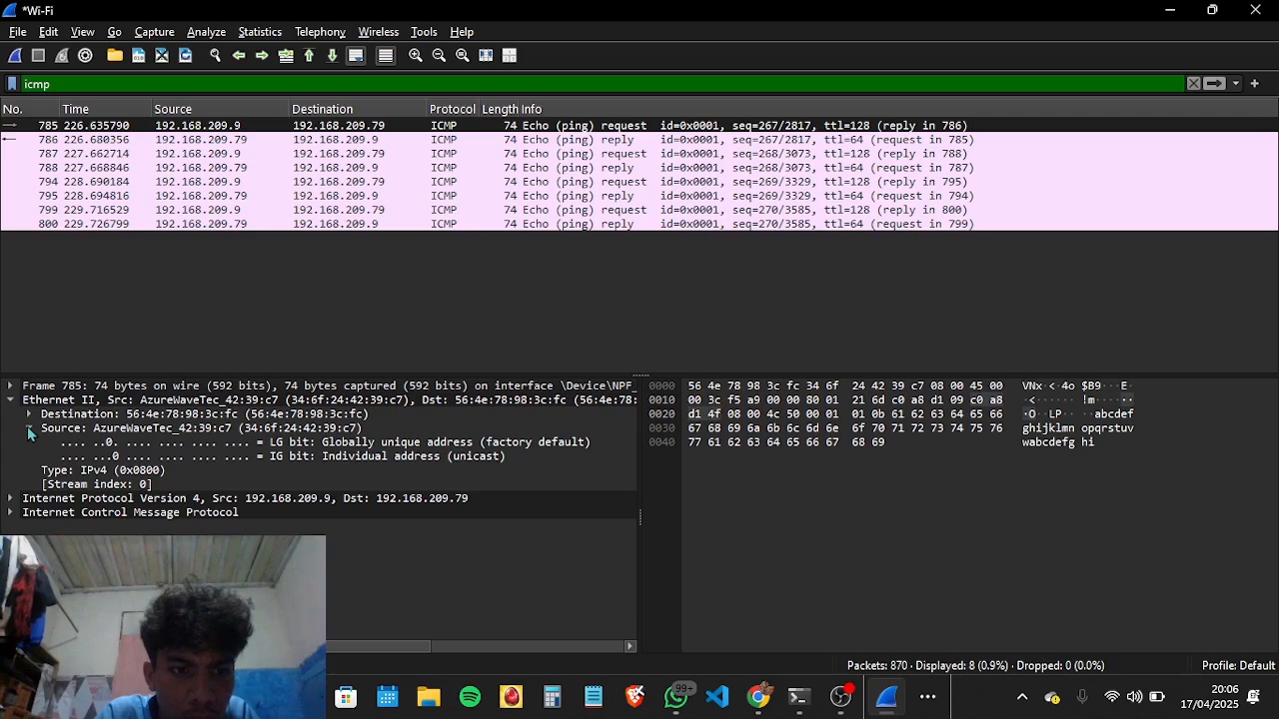
pyautogui.click(29, 428)
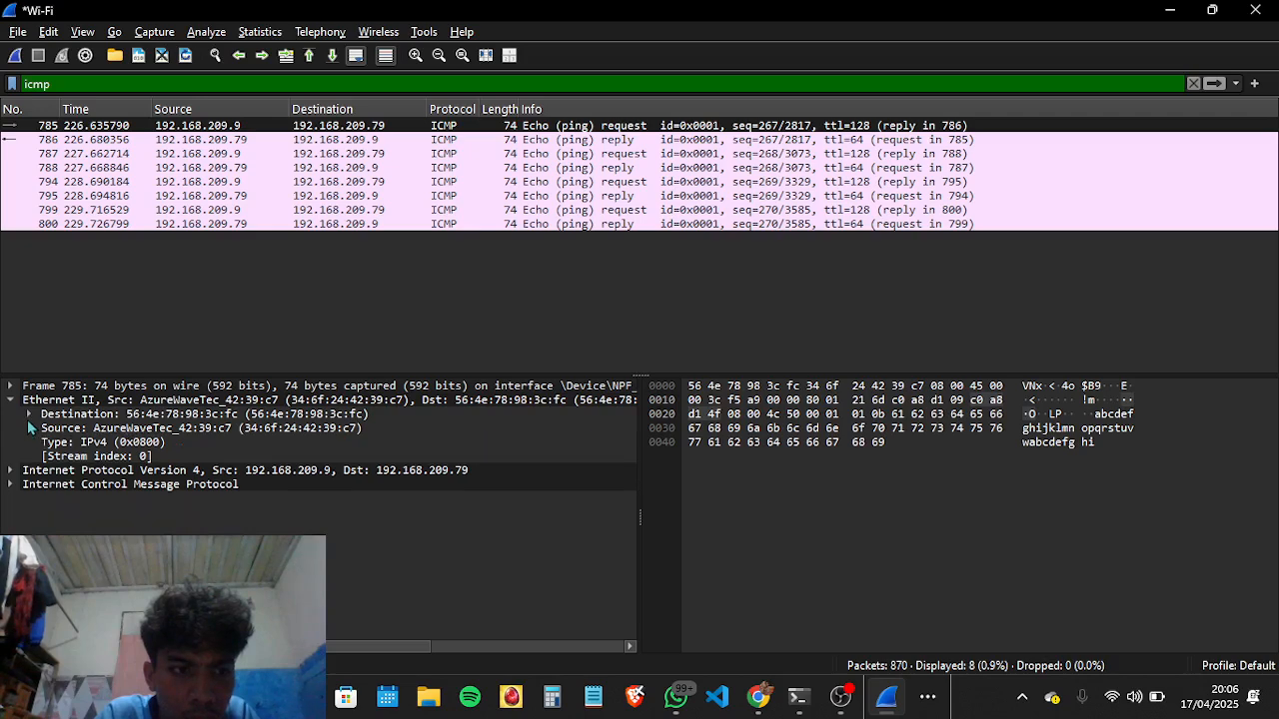
pyautogui.click(30, 415)
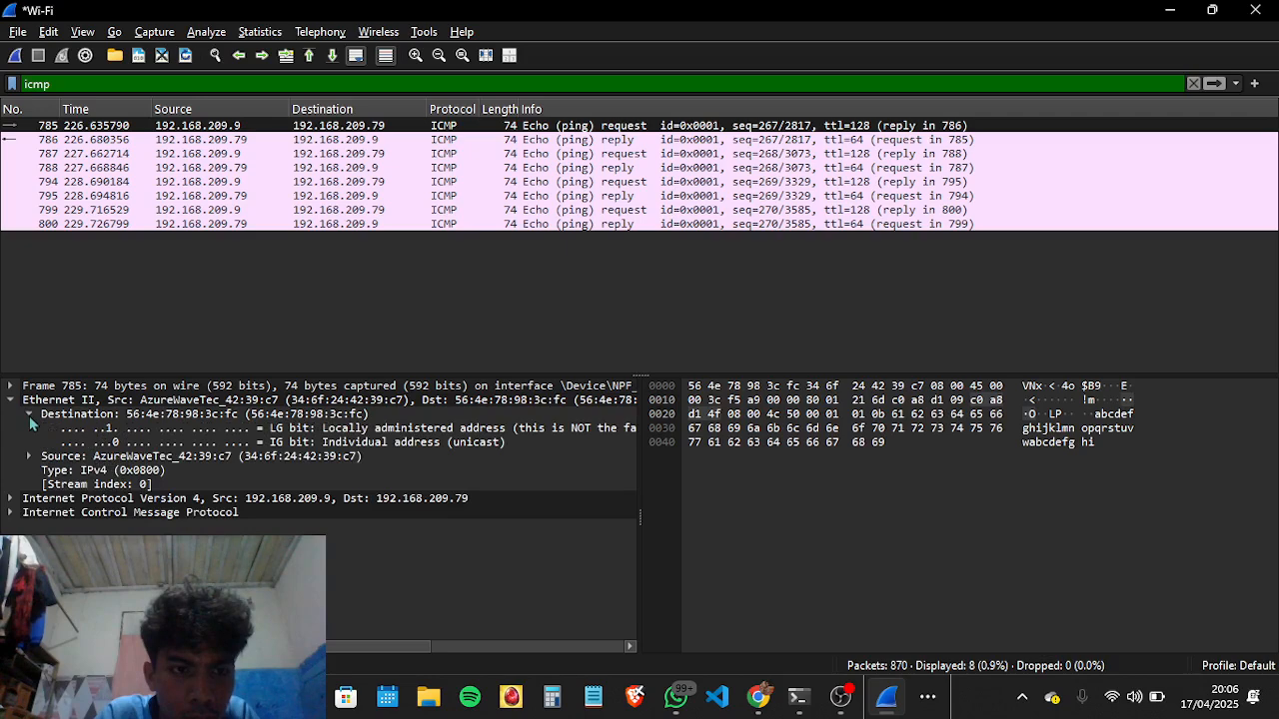
pyautogui.hscroll(3, 277, 491)
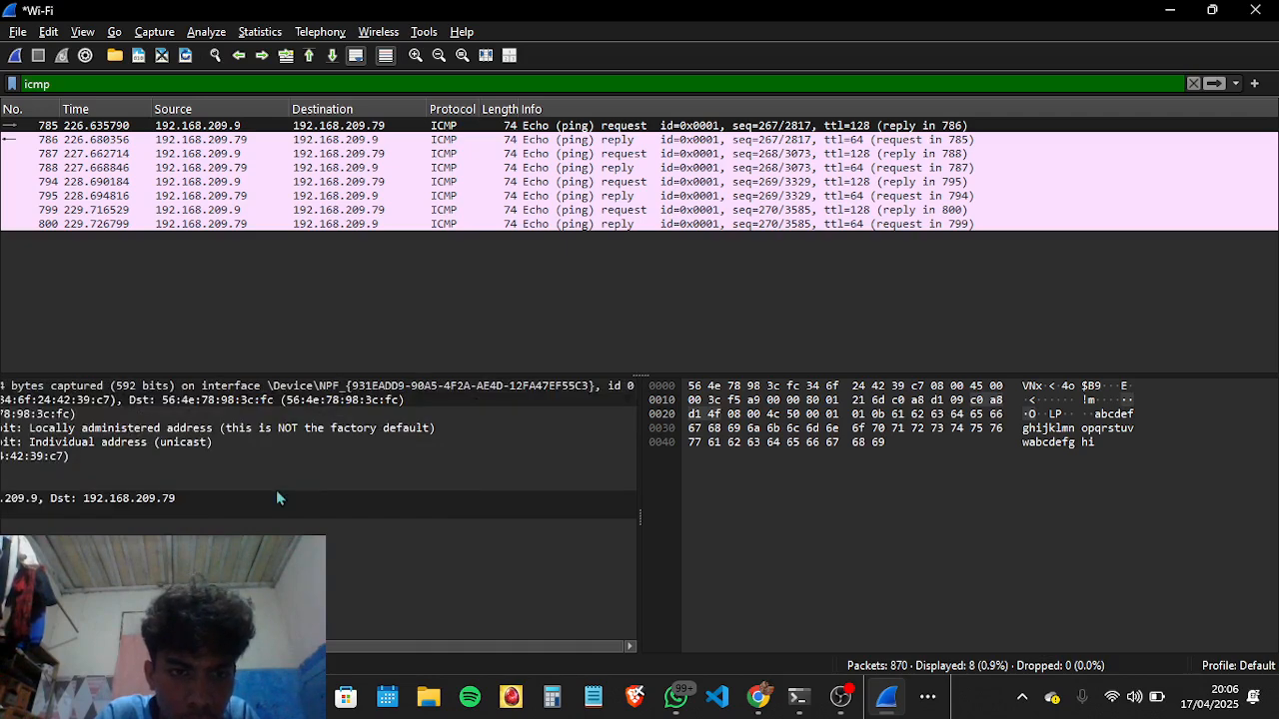
pyautogui.hscroll(-3, 276, 491)
pyautogui.hscroll(3, 277, 496)
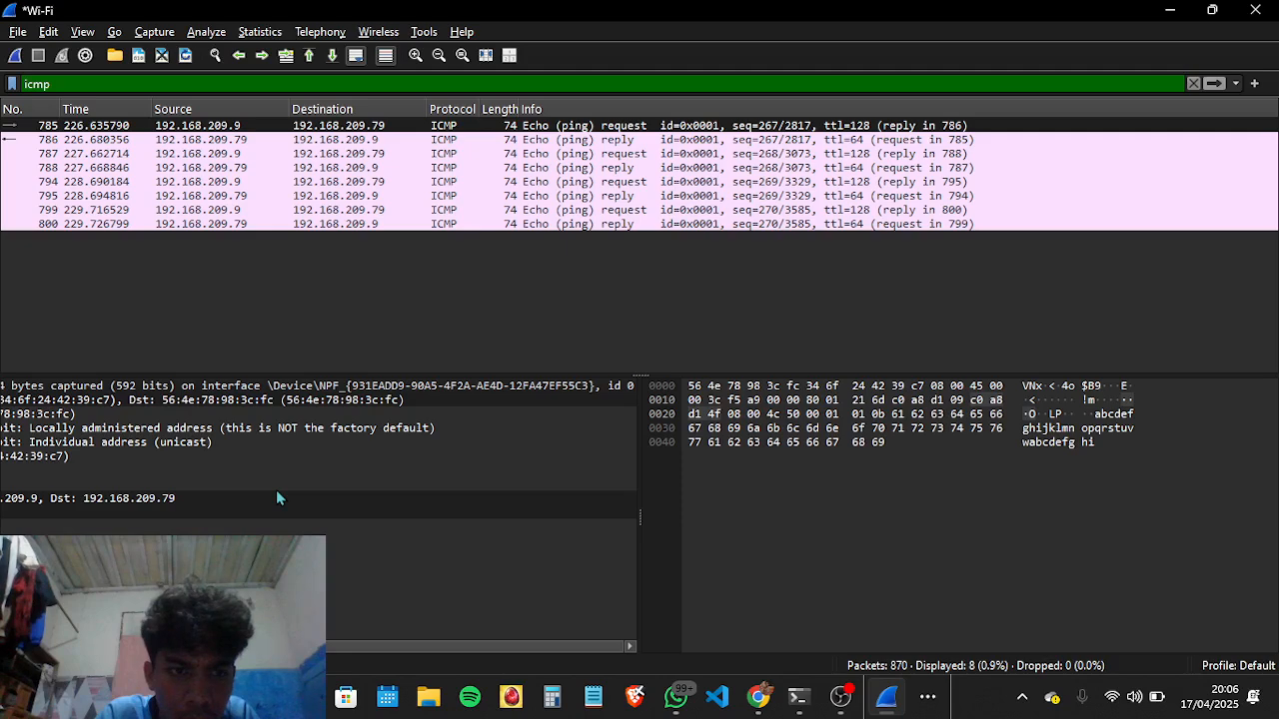
pyautogui.hscroll(-3, 277, 495)
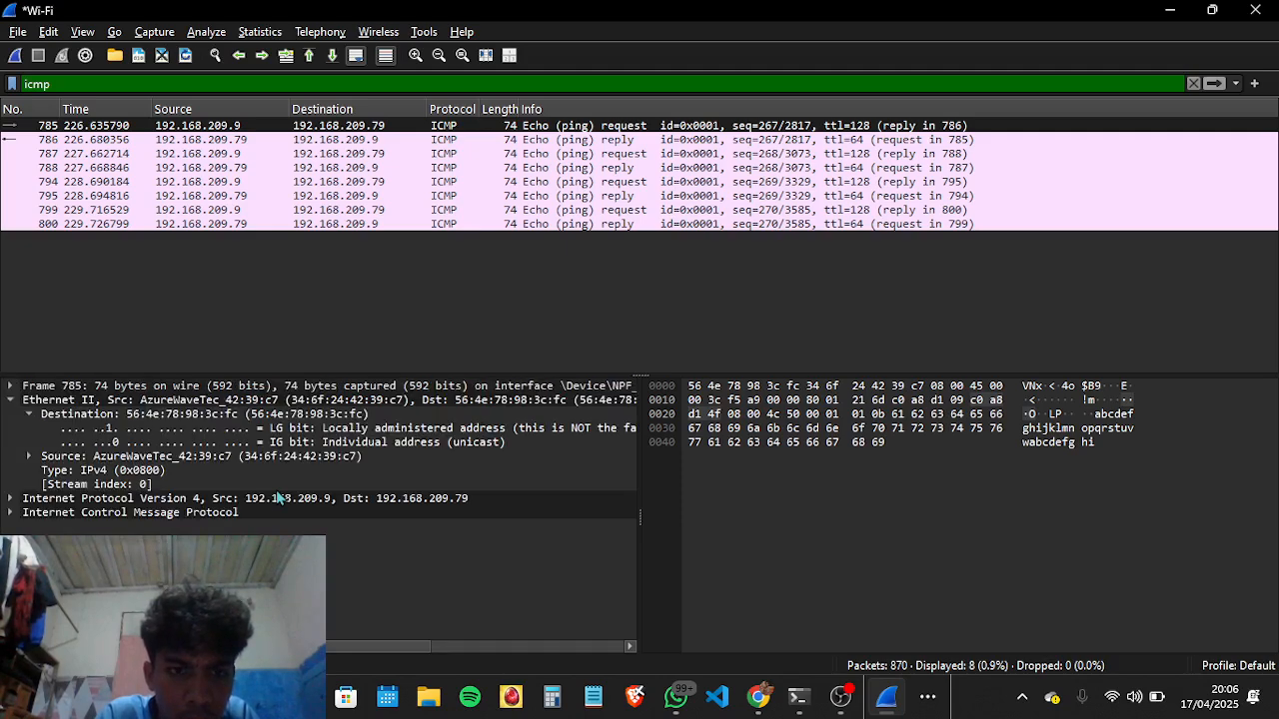
pyautogui.click(29, 415)
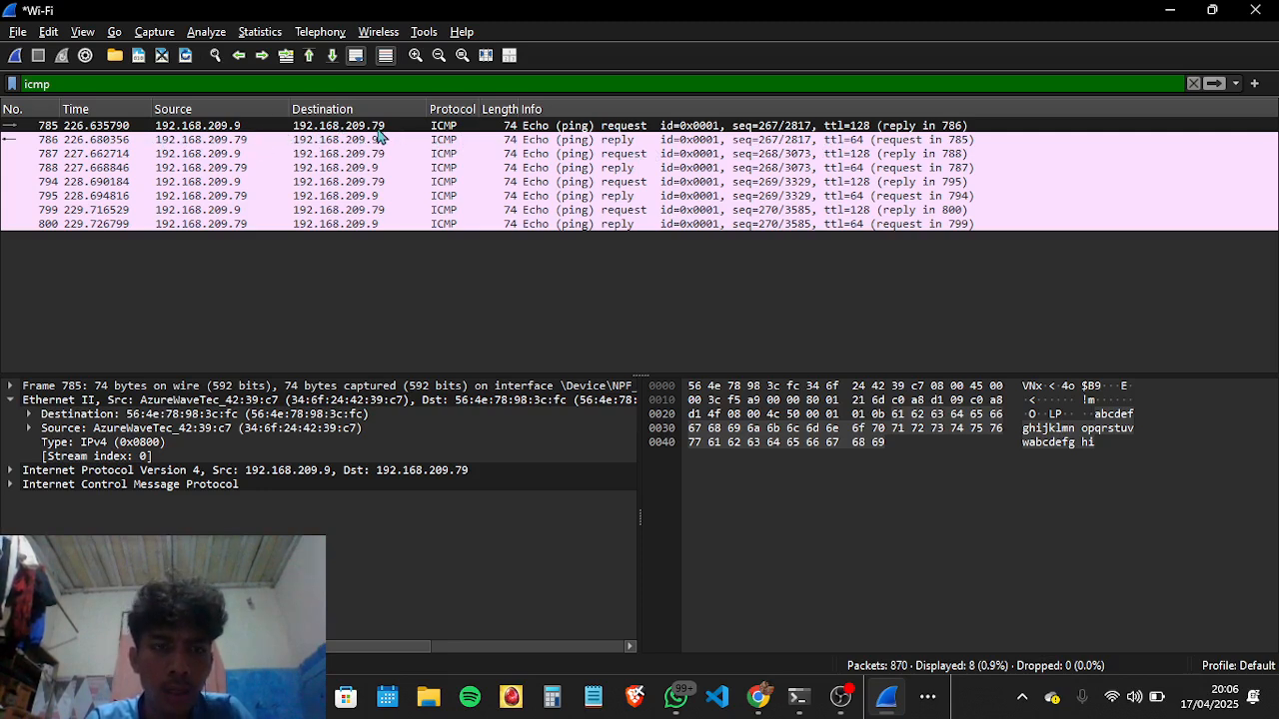
# Step: In the Word lab document, answer the default gateway's MAC address question in Step 6c with 192.168.209.79 on a new line
pyautogui.hotkey('alt', 'Tab')
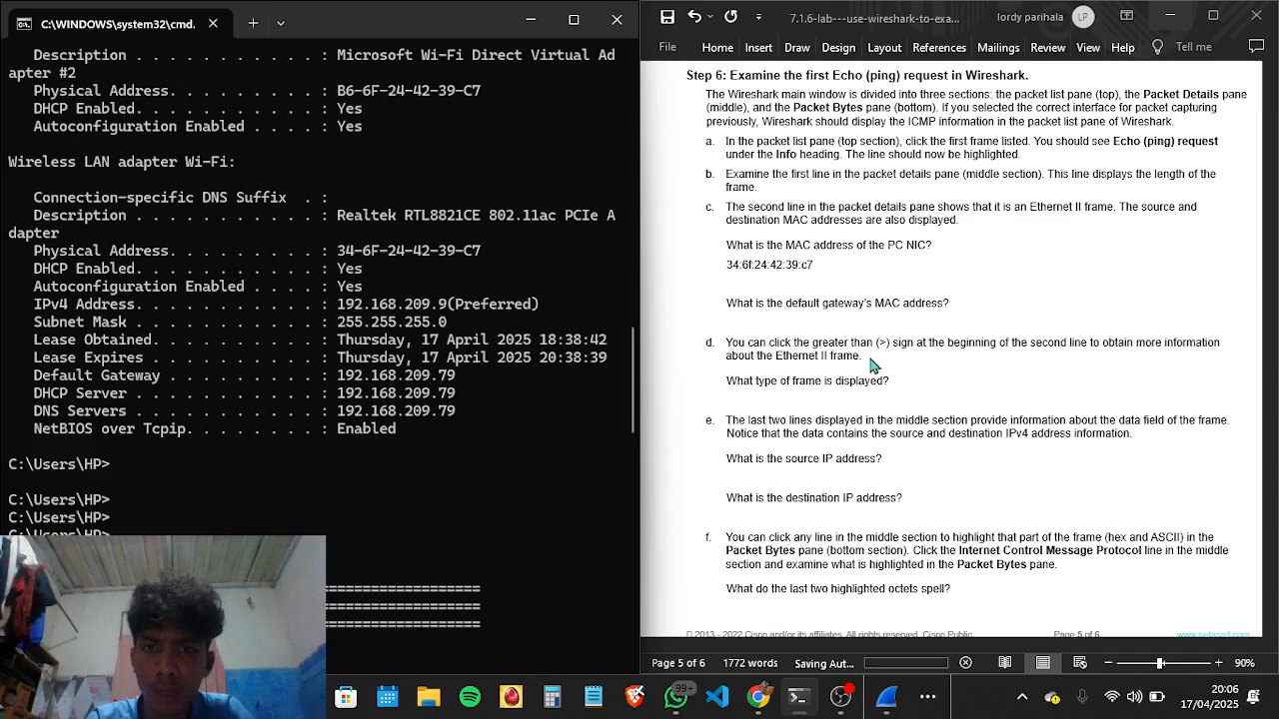
pyautogui.scroll(-1, 951, 305)
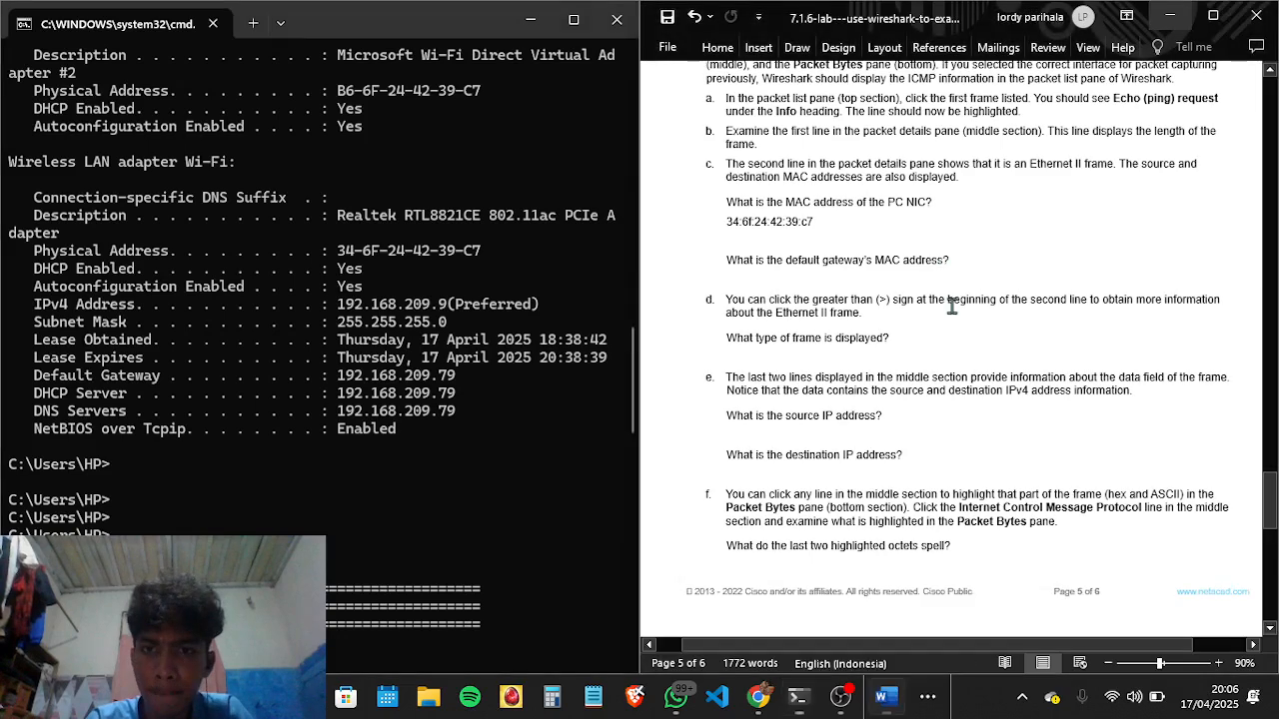
pyautogui.click(963, 260)
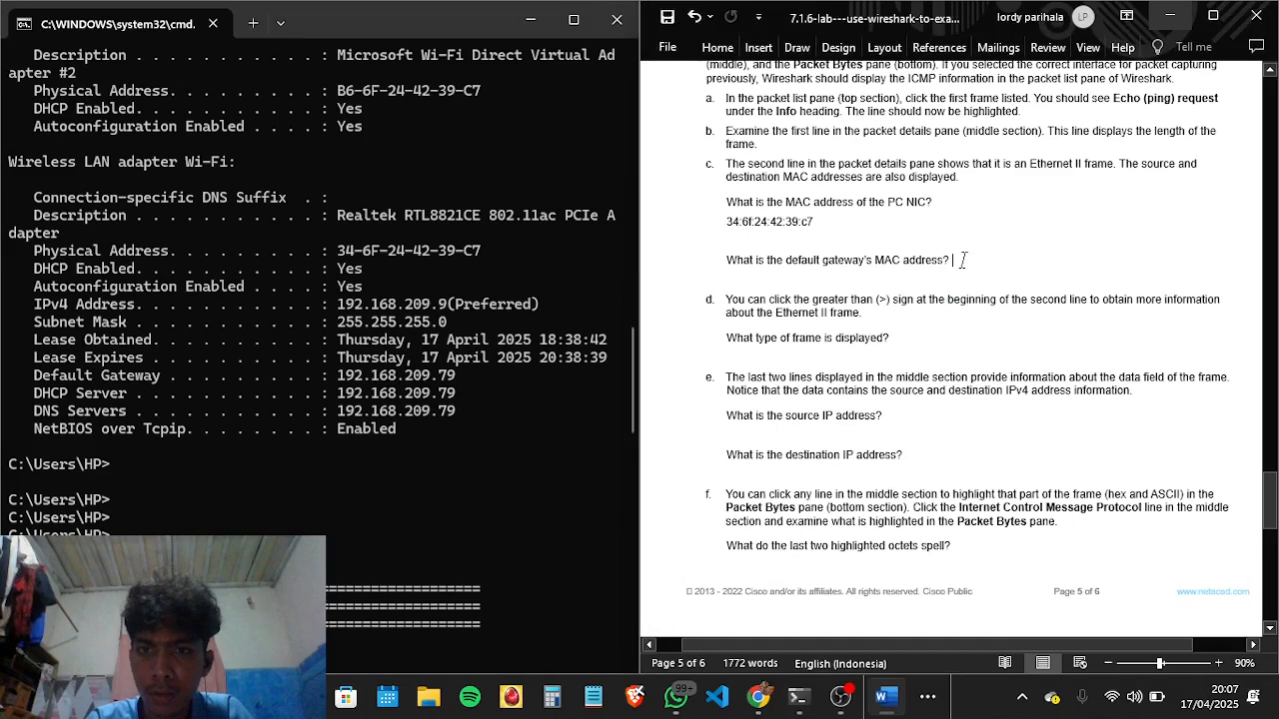
pyautogui.press('Return')
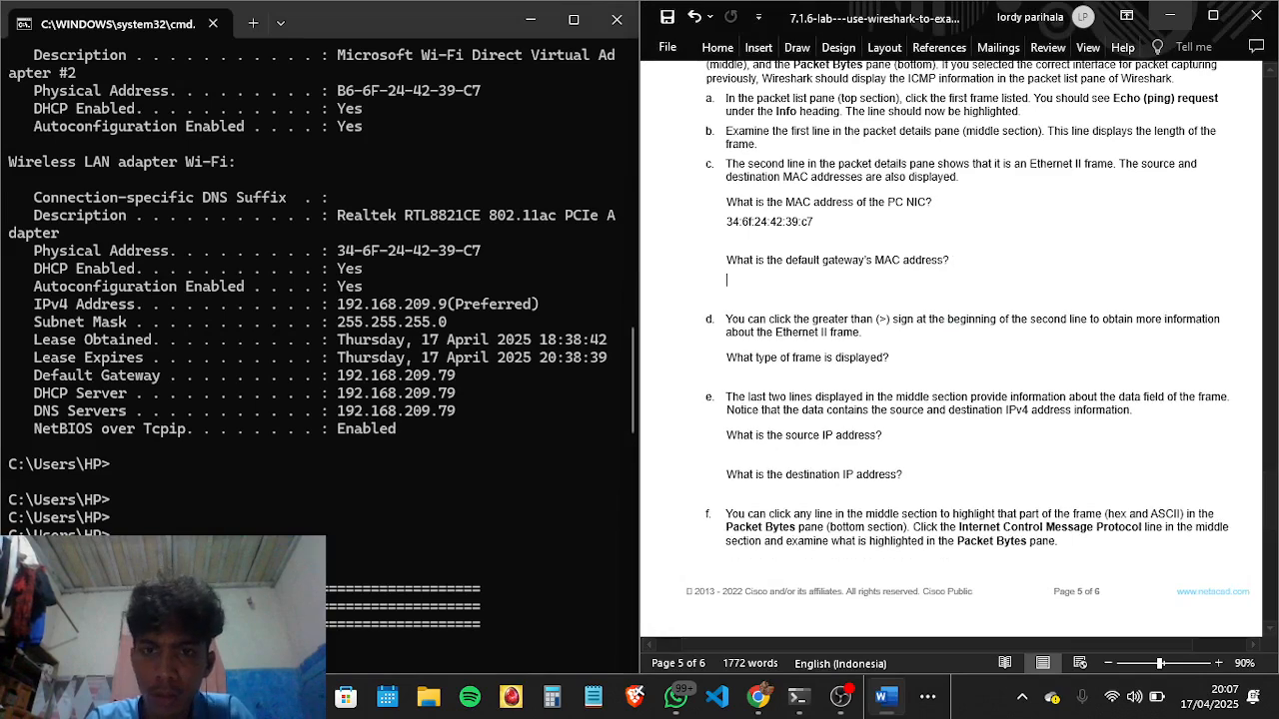
pyautogui.write('192.')
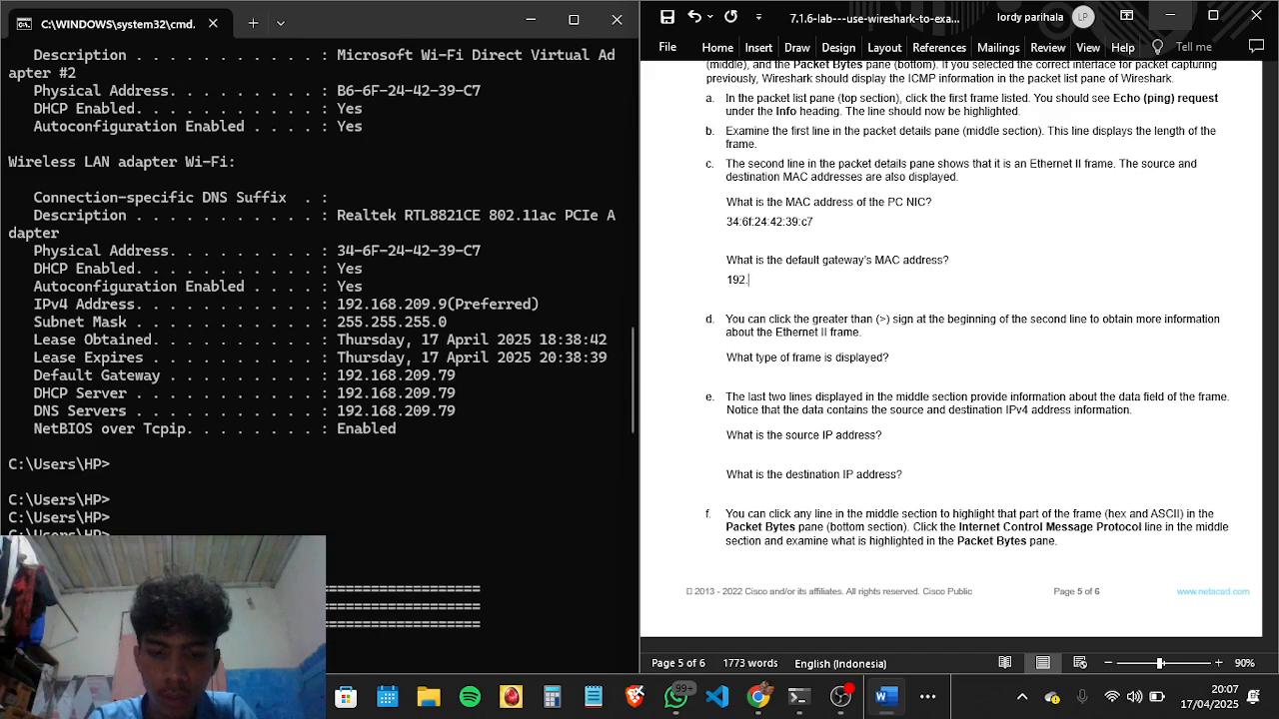
pyautogui.write('168.')
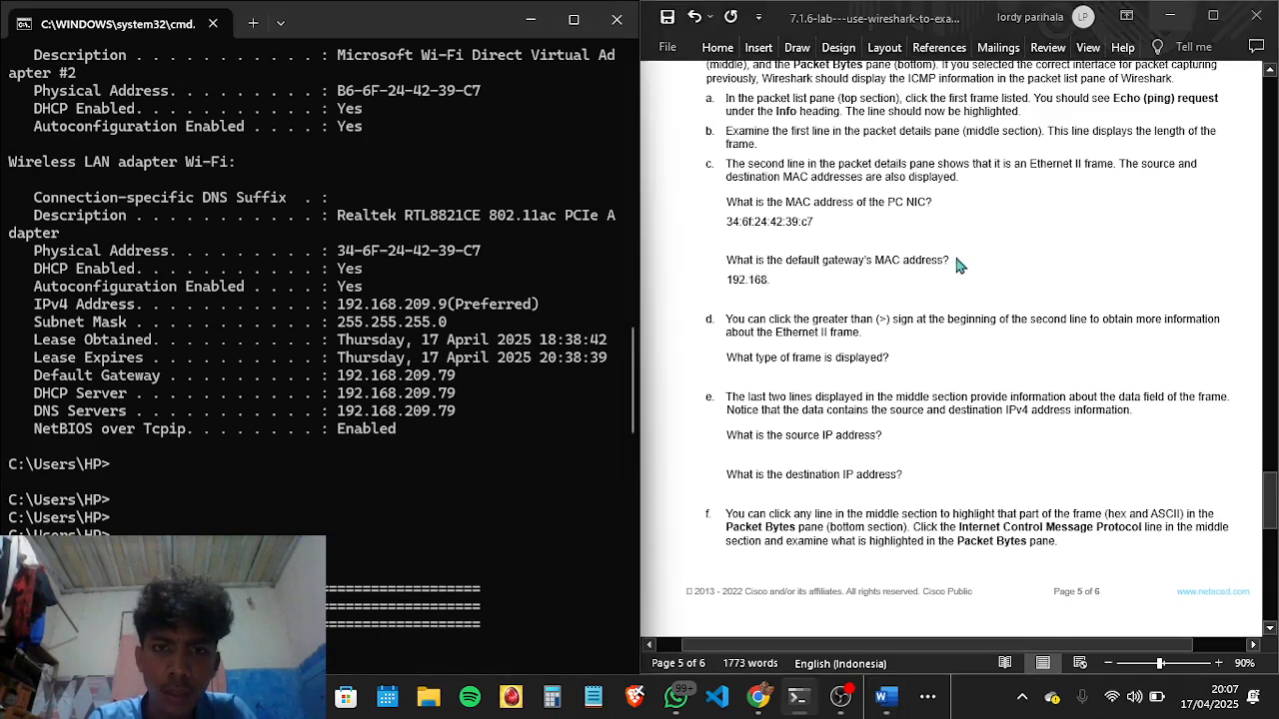
pyautogui.hotkey('alt', 'Tab')
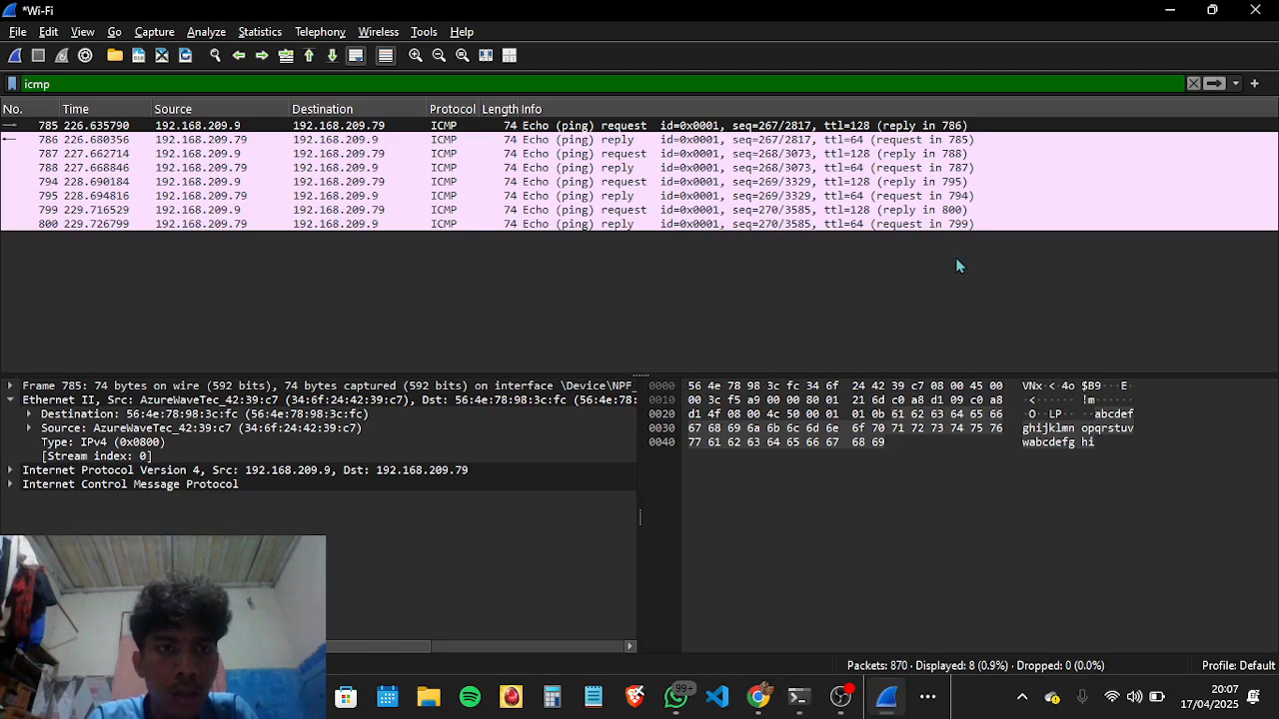
pyautogui.hotkey('alt', 'Tab')
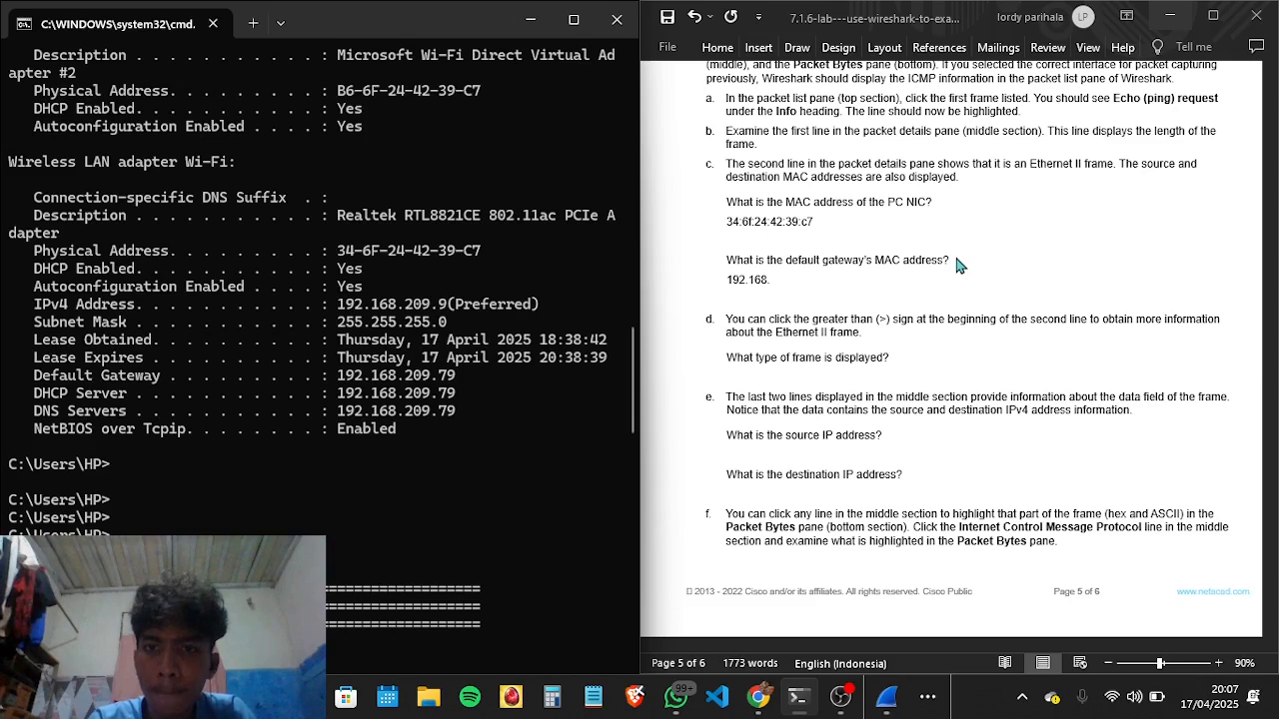
pyautogui.click(836, 283)
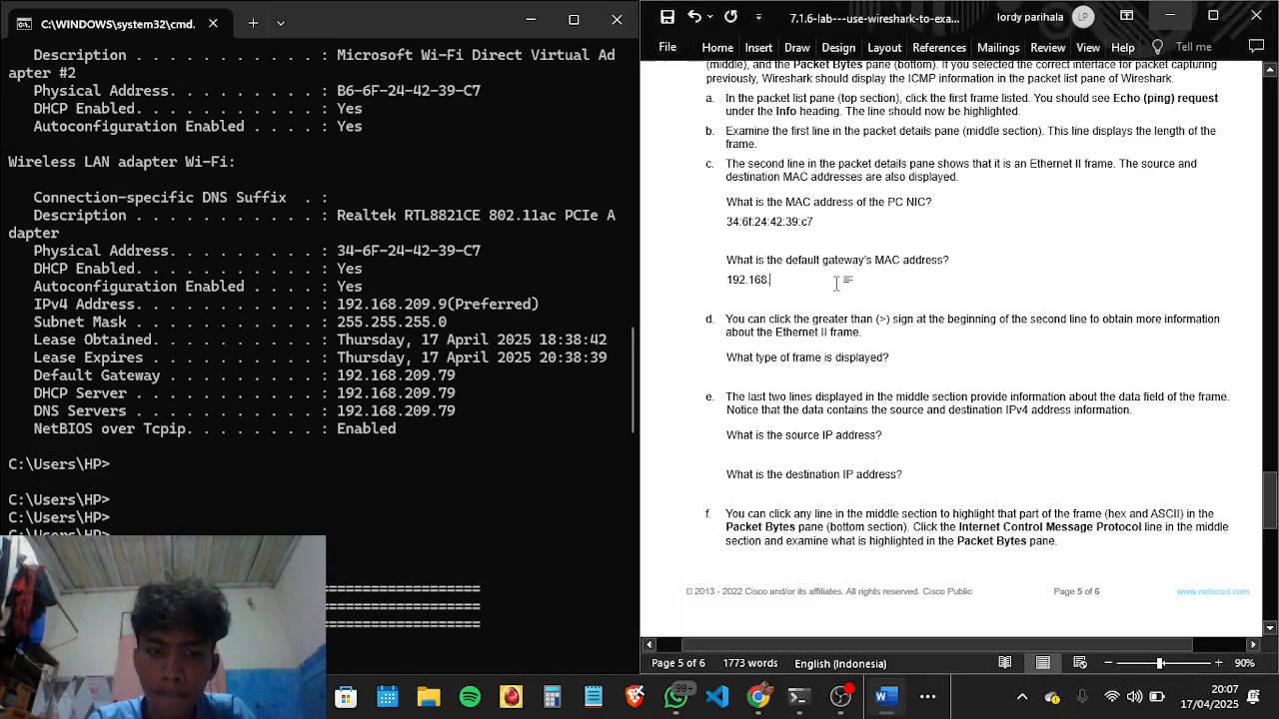
pyautogui.write('209.79')
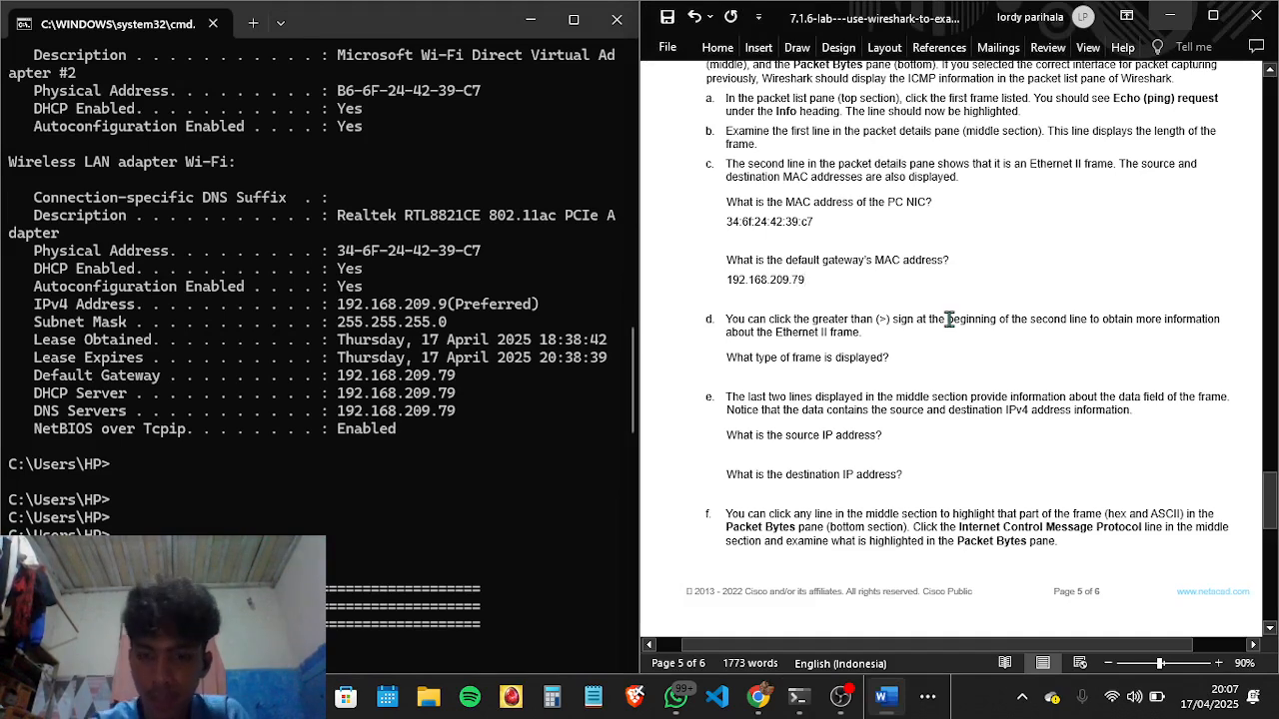
# Step: Begin the answer to the frame type question in Step 6d on a new line with "Frame Ethernet II dengan tipe"
pyautogui.click(894, 358)
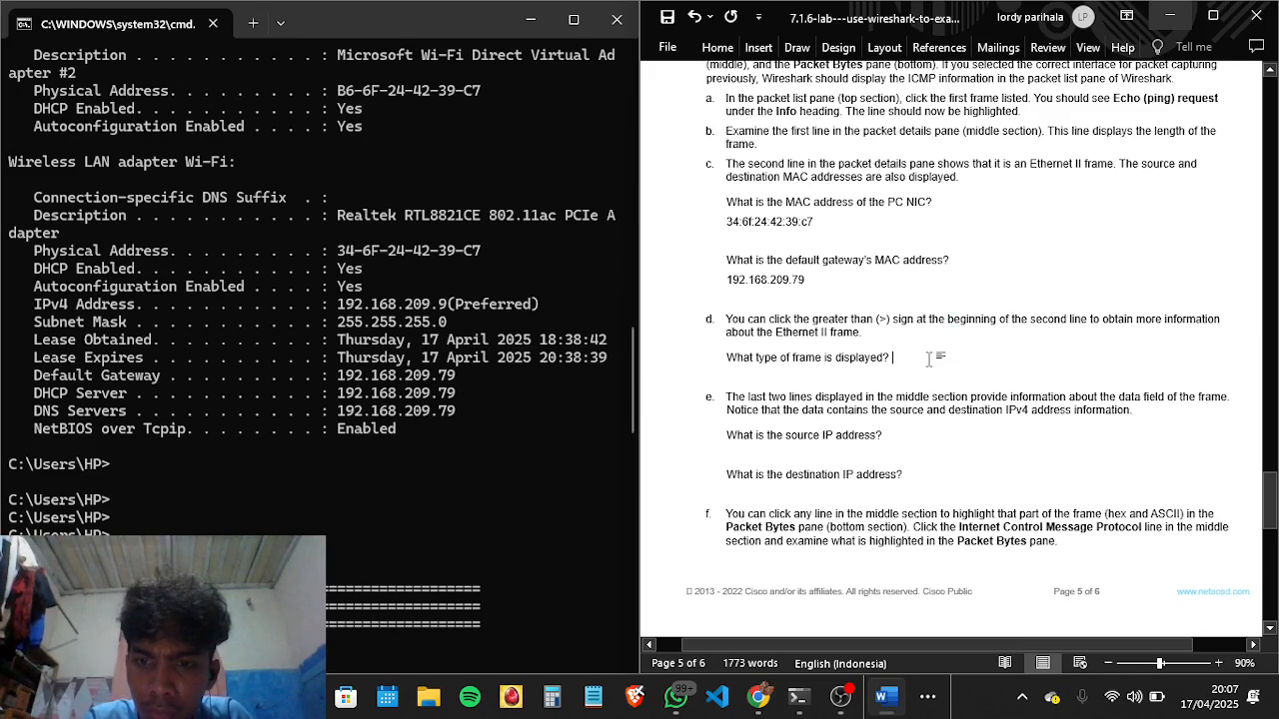
pyautogui.press('Return')
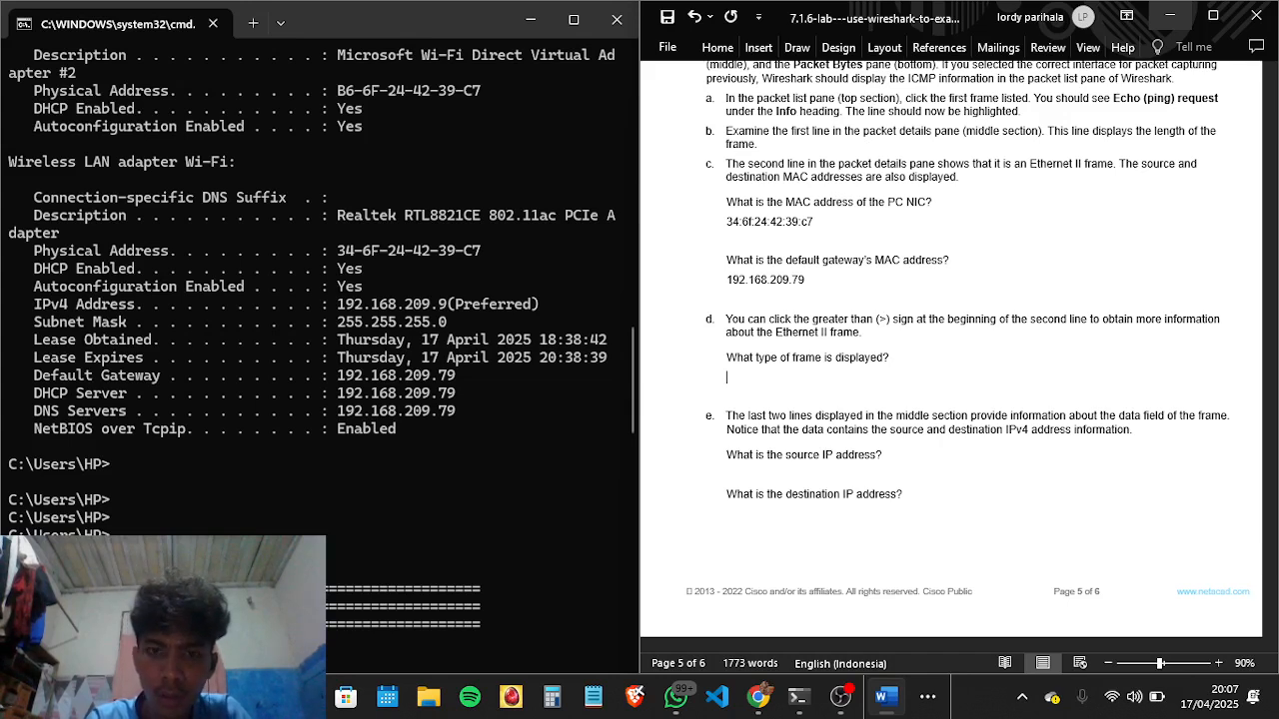
pyautogui.write('Frame Ehte')
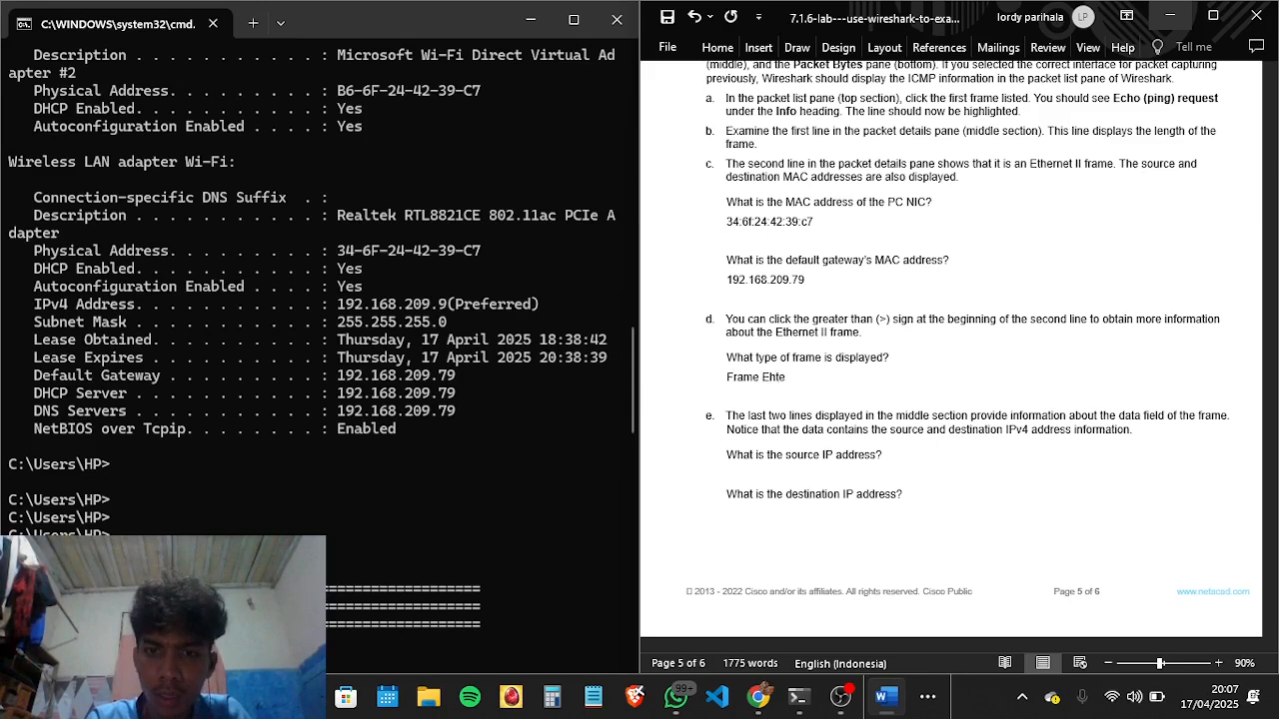
pyautogui.press('BackSpace')
pyautogui.press('BackSpace')
pyautogui.press('BackSpace')
pyautogui.write('thernet')
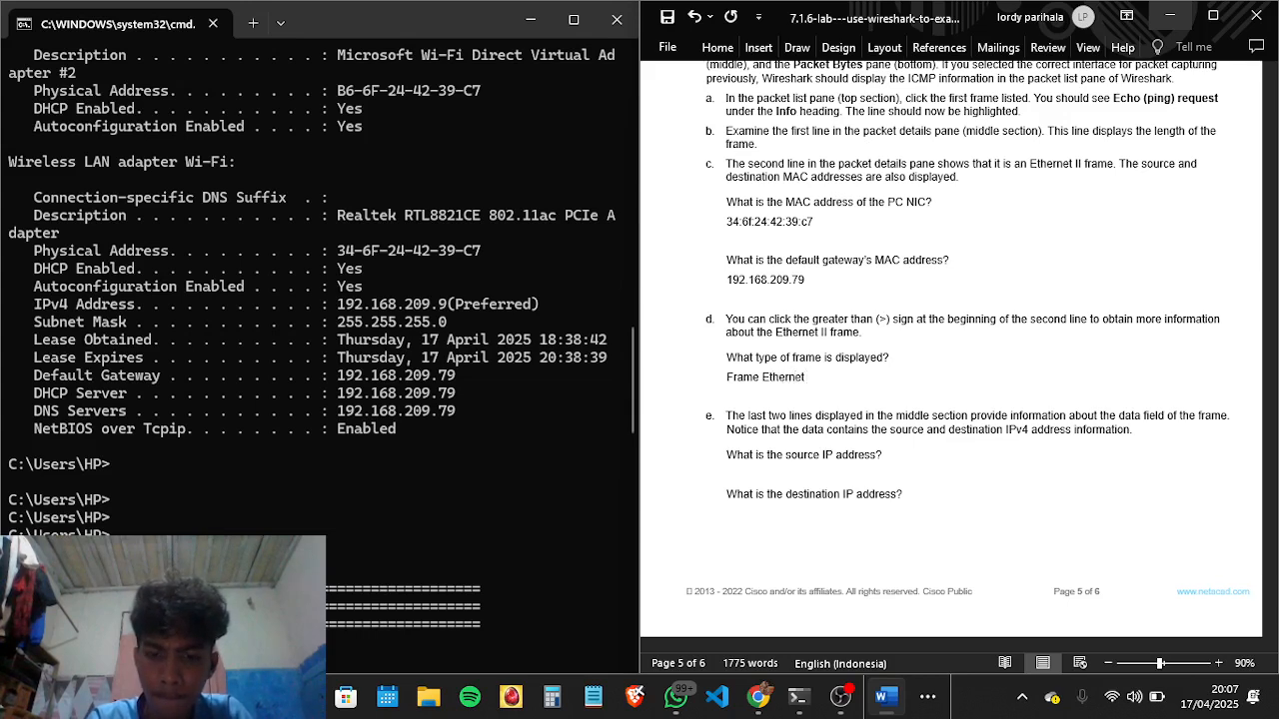
pyautogui.write(' II de')
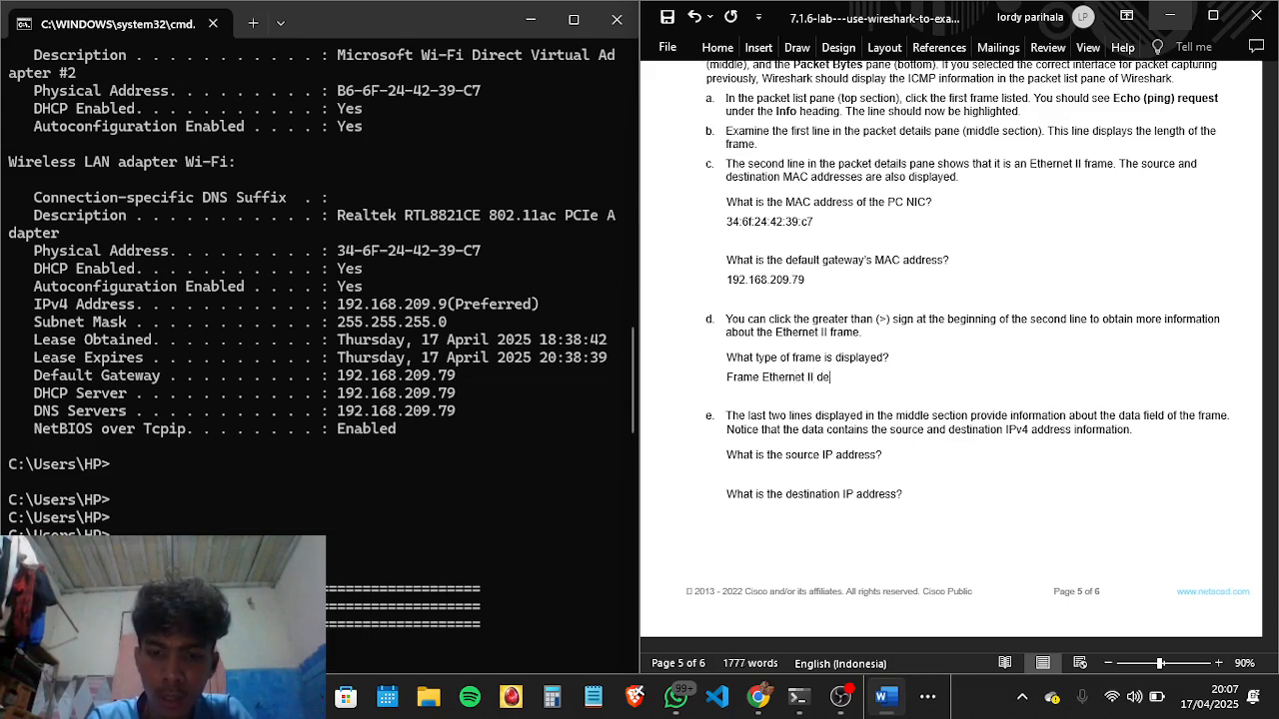
pyautogui.write('ngan tipe')
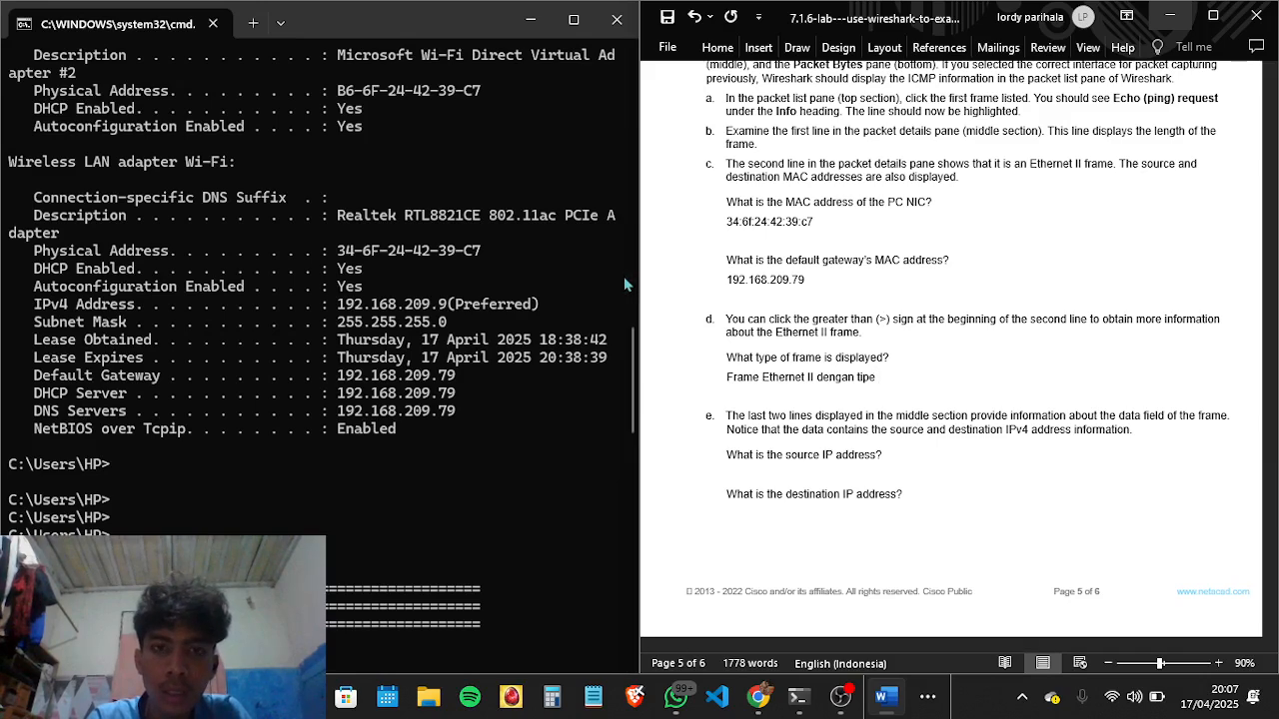
# Step: Switch to Wireshark to check the Type field under frame 785's Ethernet II section and return to the Word lab document
pyautogui.click(624, 285)
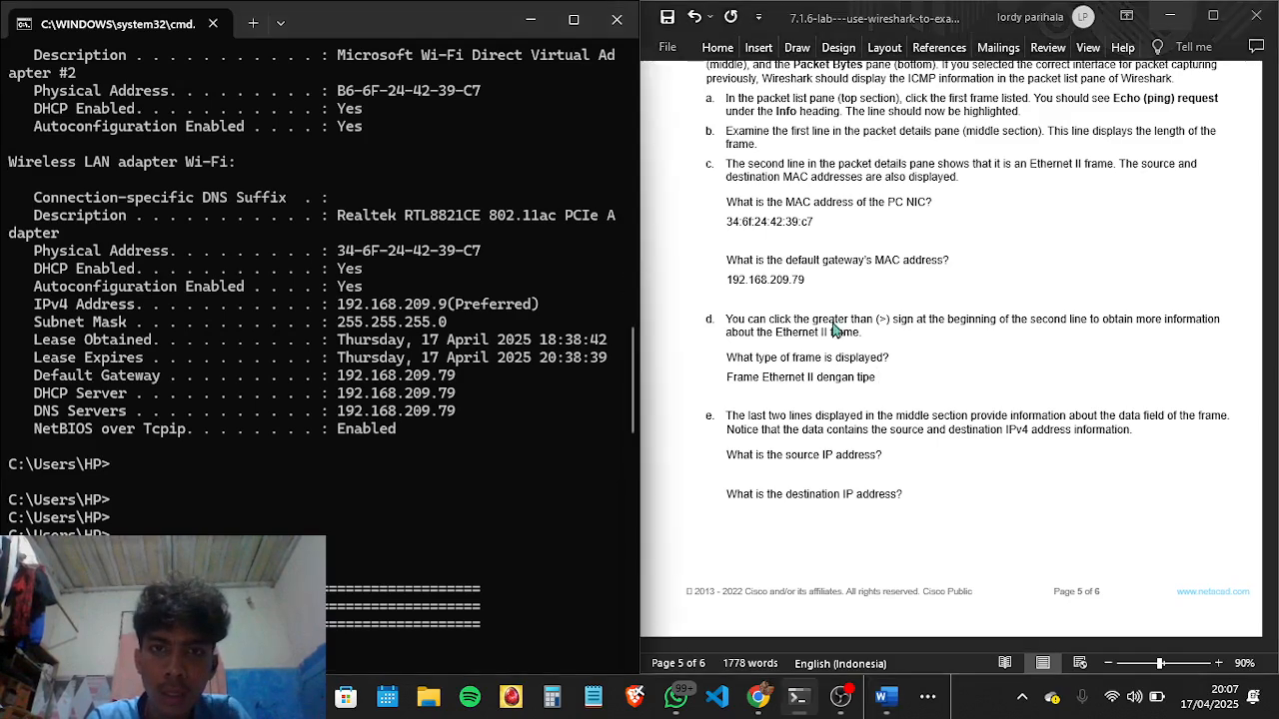
pyautogui.hotkey('alt', 'Tab')
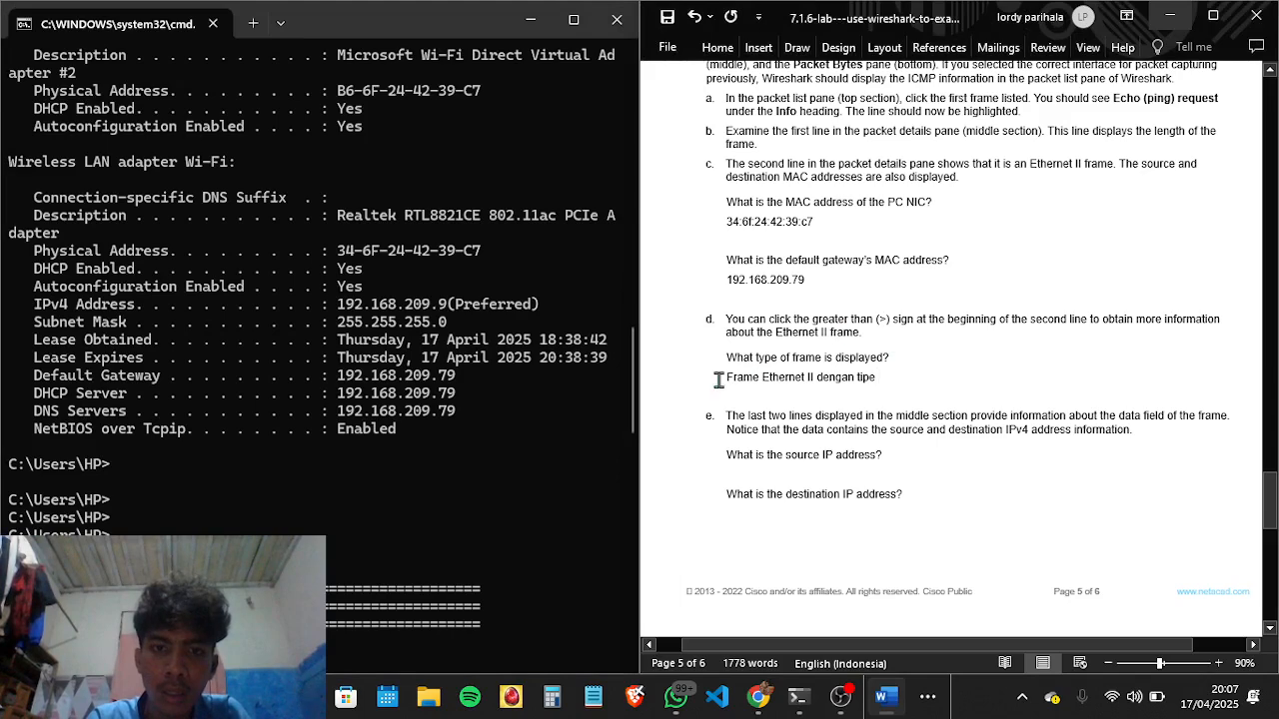
pyautogui.hotkey('alt', 'Tab')
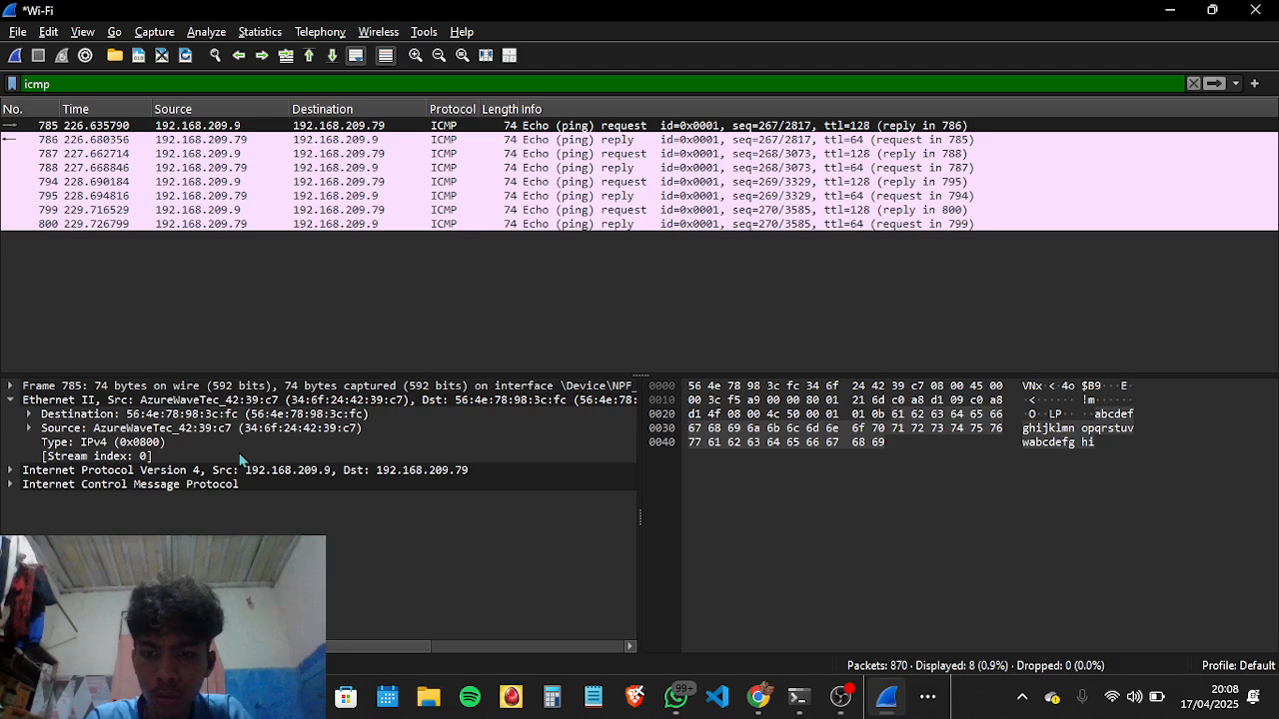
pyautogui.hotkey('alt', 'Tab')
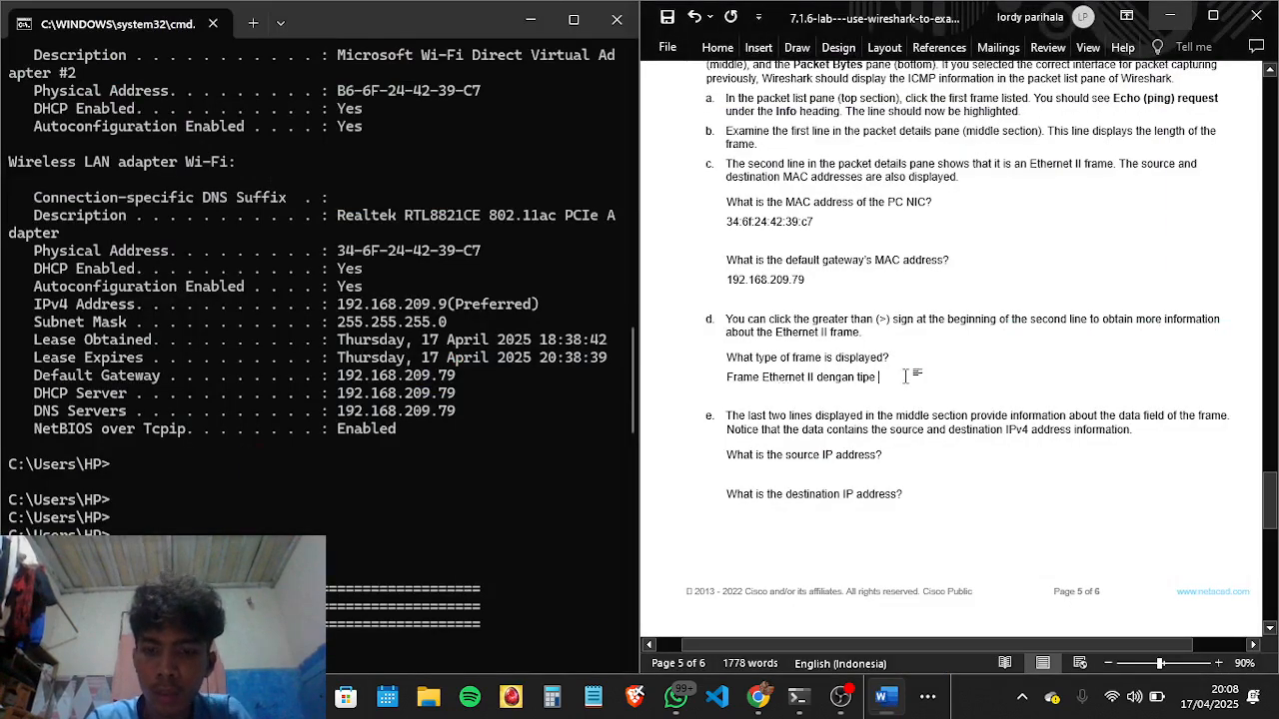
# Step: Complete the Step 6d frame type answer by adding "0x0800 (IPv4)" with the P capitalised
pyautogui.write('0')
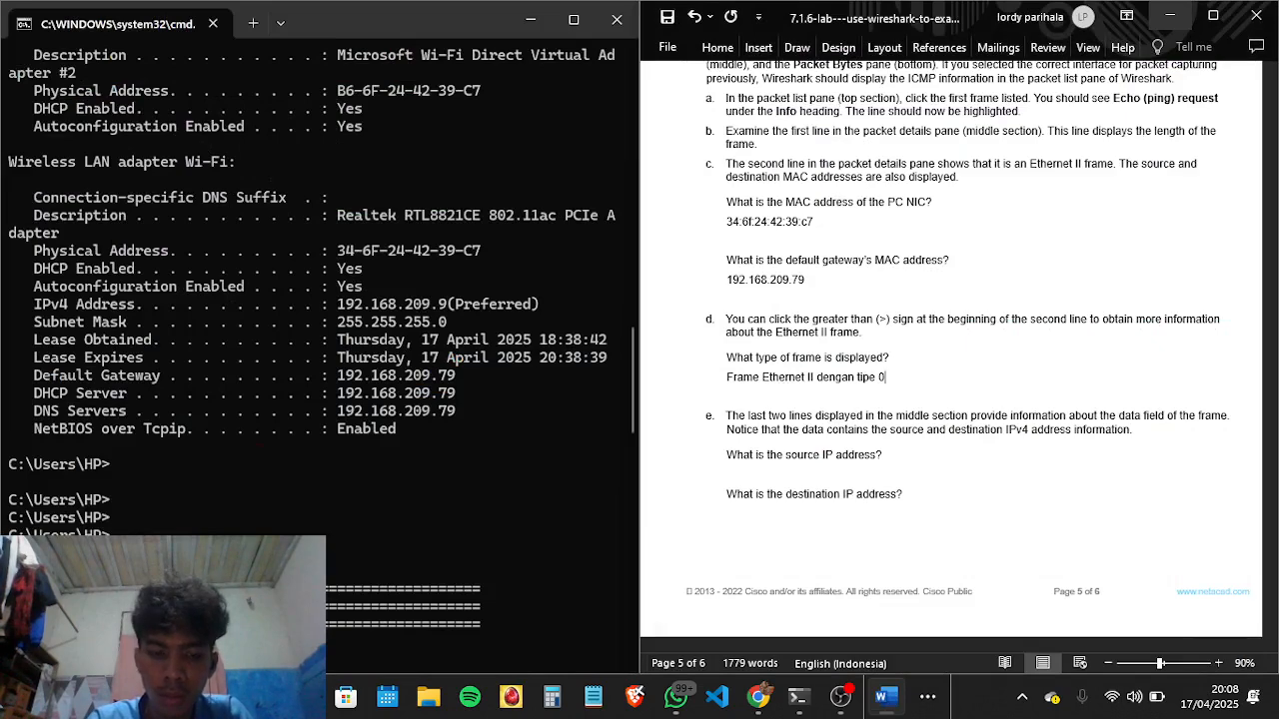
pyautogui.write('x0800')
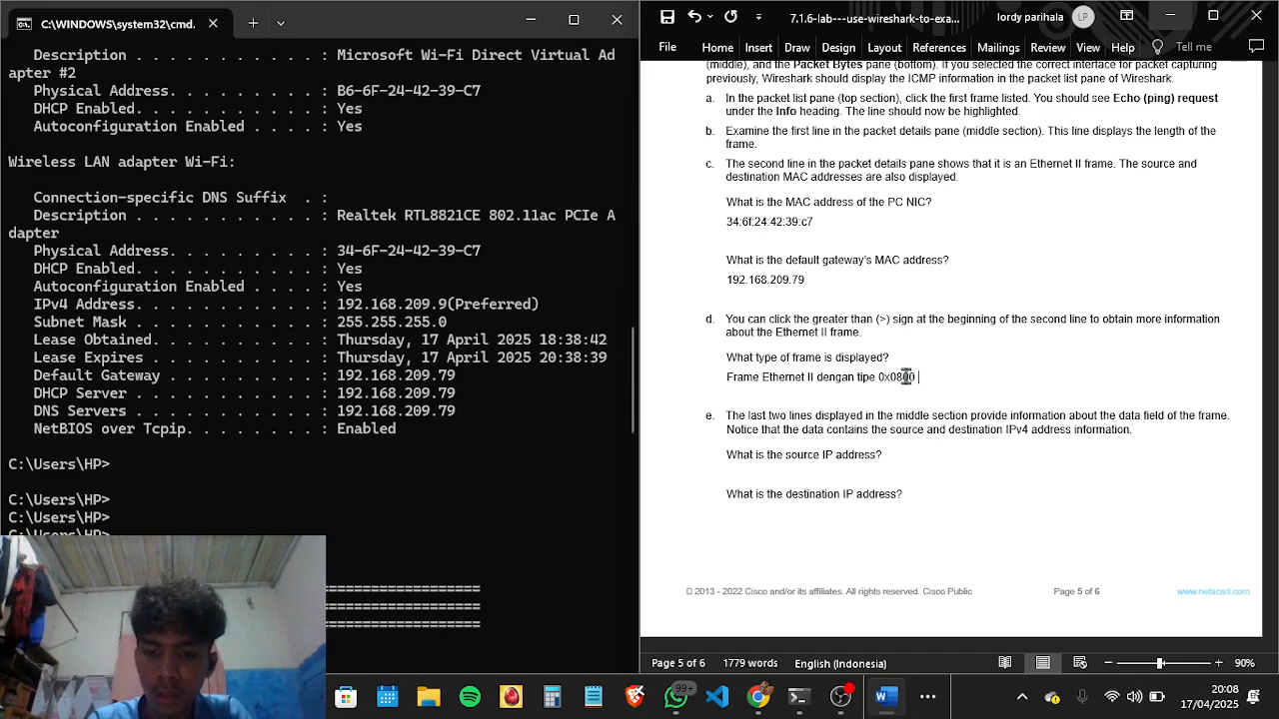
pyautogui.write(' (')
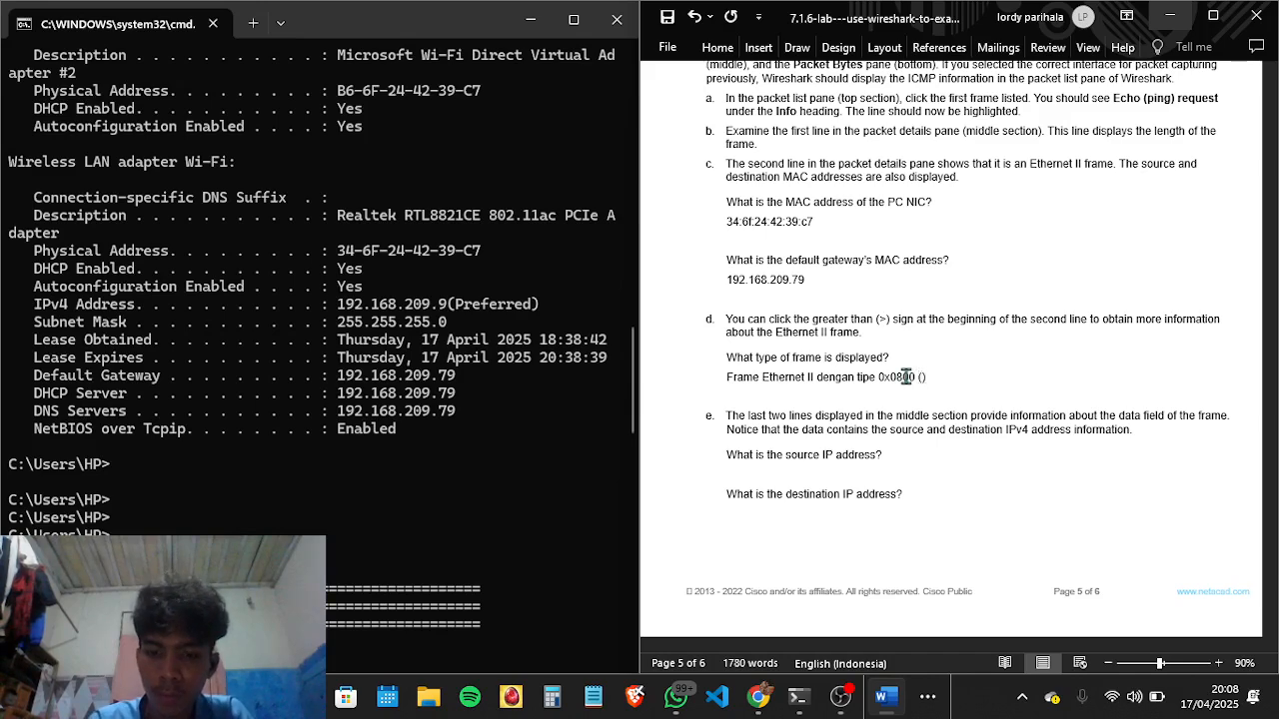
pyautogui.write('Ipv4')
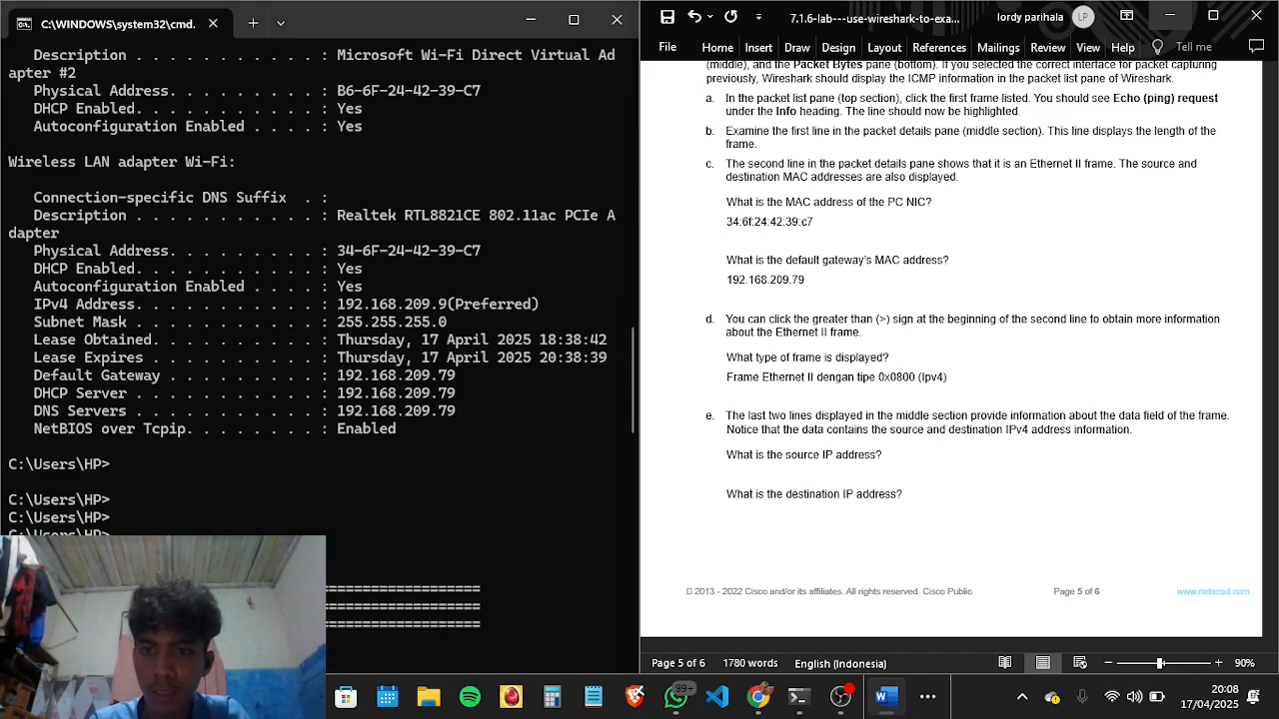
pyautogui.press('Left')
pyautogui.press('Left')
pyautogui.press('Left')
pyautogui.hotkey('shift', 'Left')
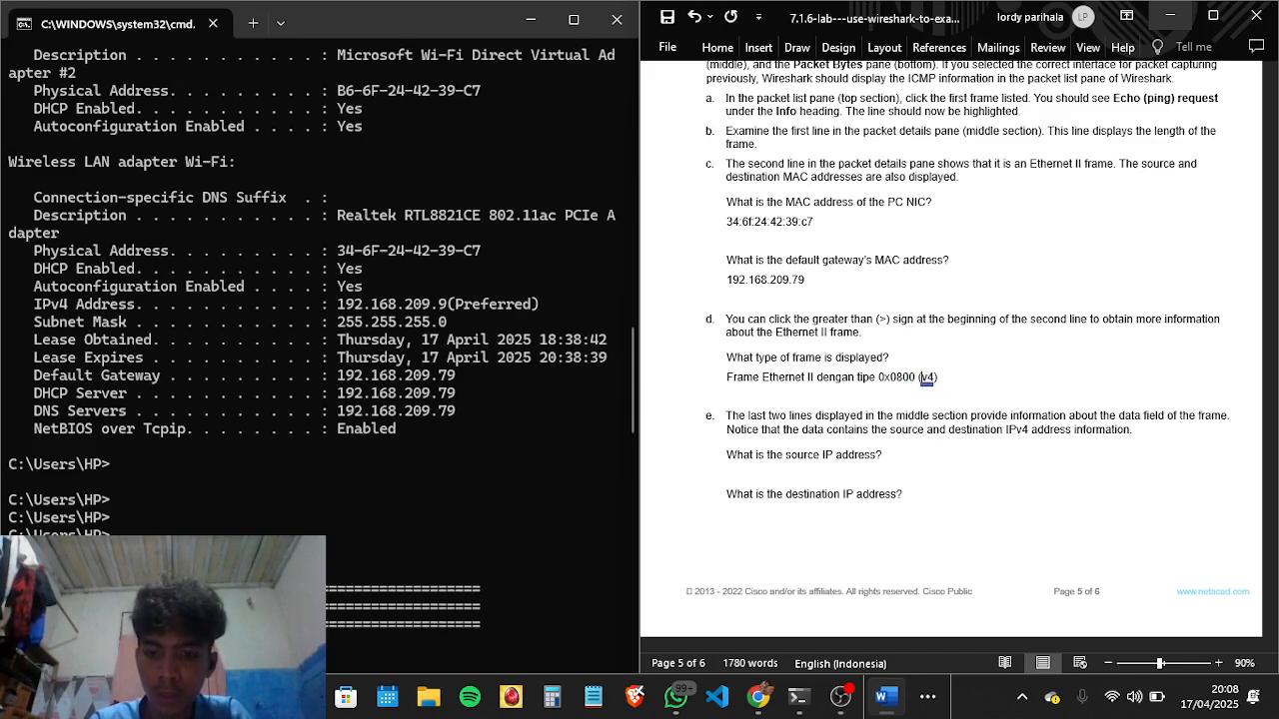
pyautogui.write('P')
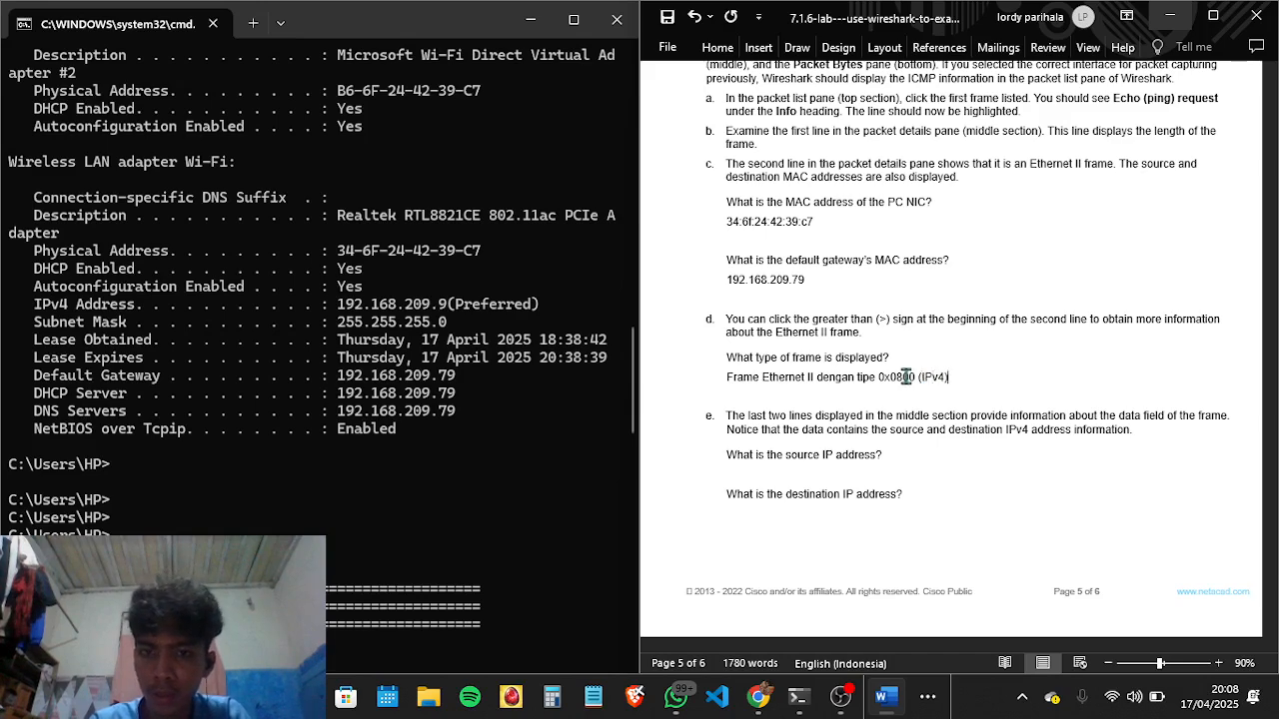
# Step: Insert an answer line below Step 6e's source IP address question and bring up Wireshark beside the Word document
pyautogui.scroll(-3, 919, 375)
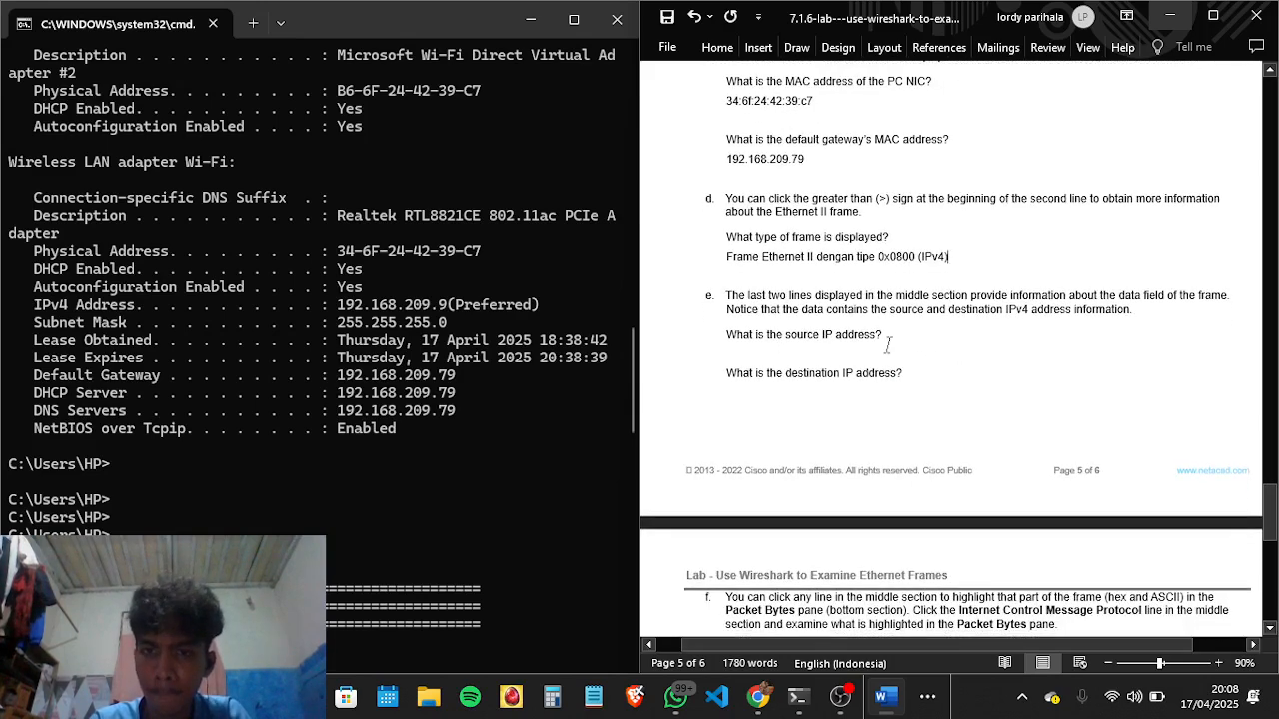
pyautogui.click(1003, 365)
pyautogui.press('Return')
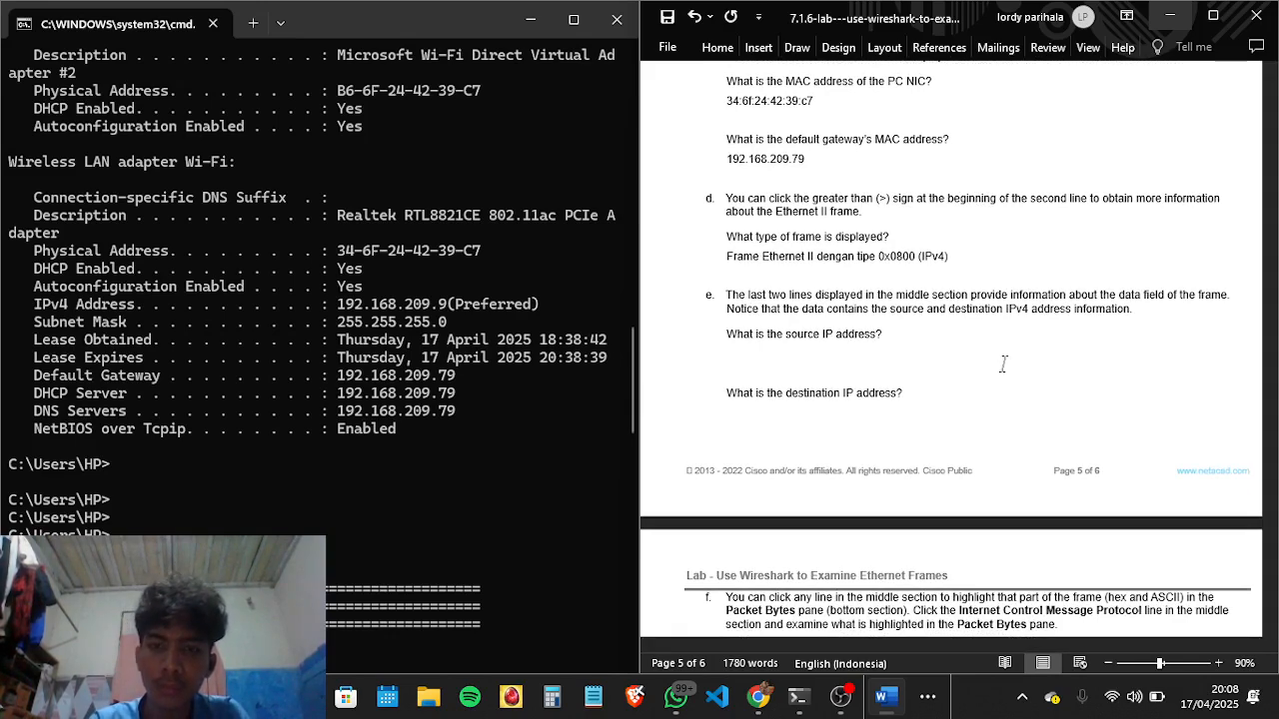
pyautogui.hotkey('alt', 'Tab')
pyautogui.press('Tab')
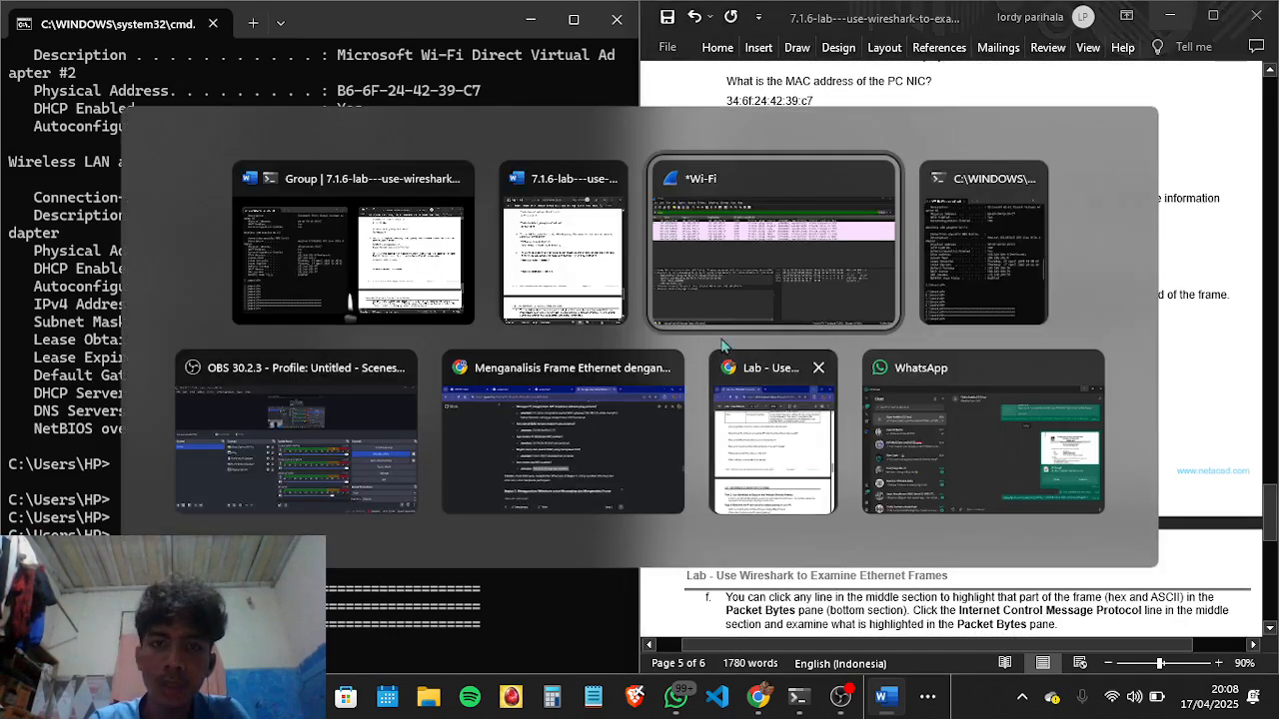
pyautogui.click(736, 300)
pyautogui.hotkey('alt', 'Tab')
pyautogui.press('Tab')
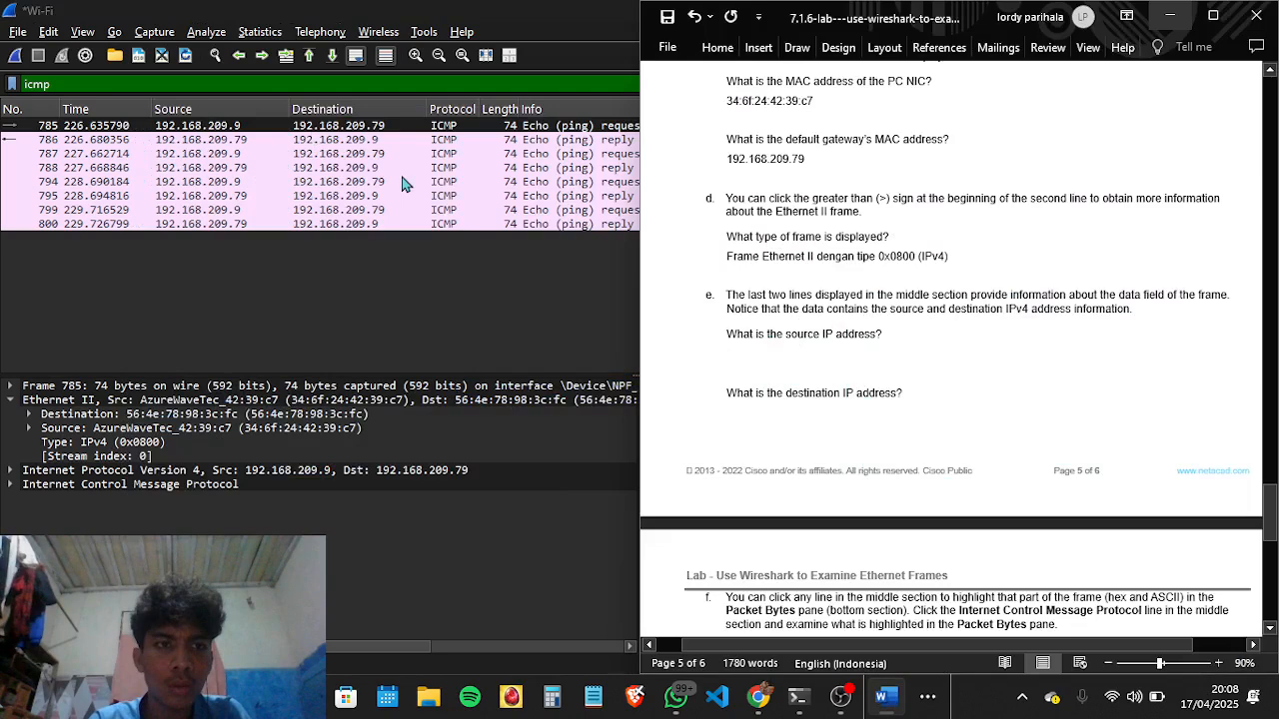
# Step: Examine the Source address details under frame 785's Ethernet II section in Wireshark and collapse them again
pyautogui.click(29, 431)
pyautogui.press('super+Up')
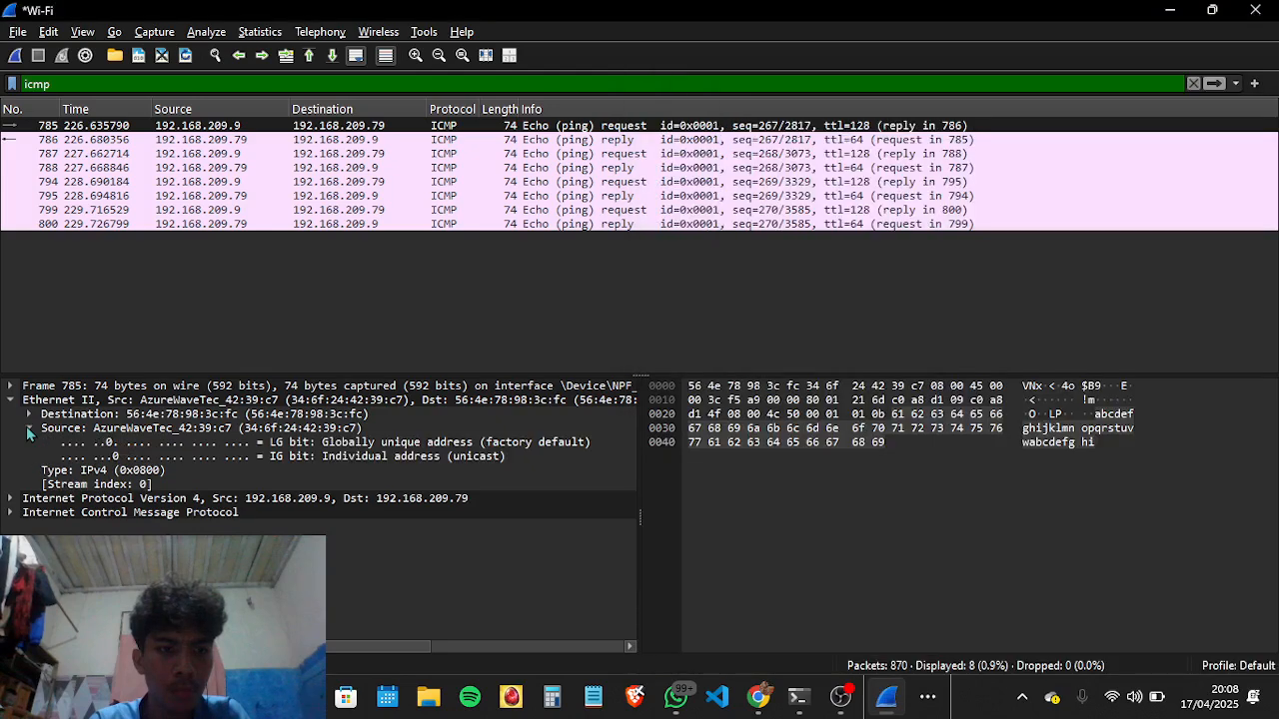
pyautogui.click(29, 431)
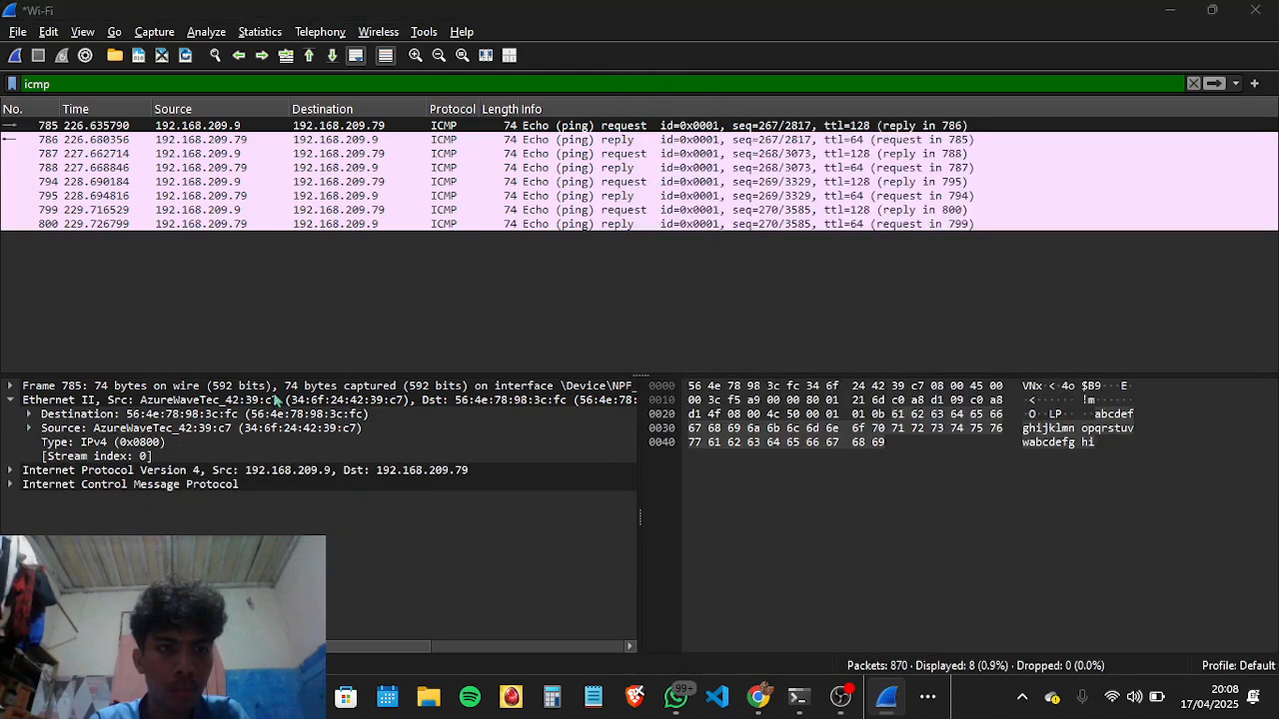
# Step: Back in Word, answer Step 6e's source IP address question with 192.168.209.9
pyautogui.hotkey('alt', 'Tab')
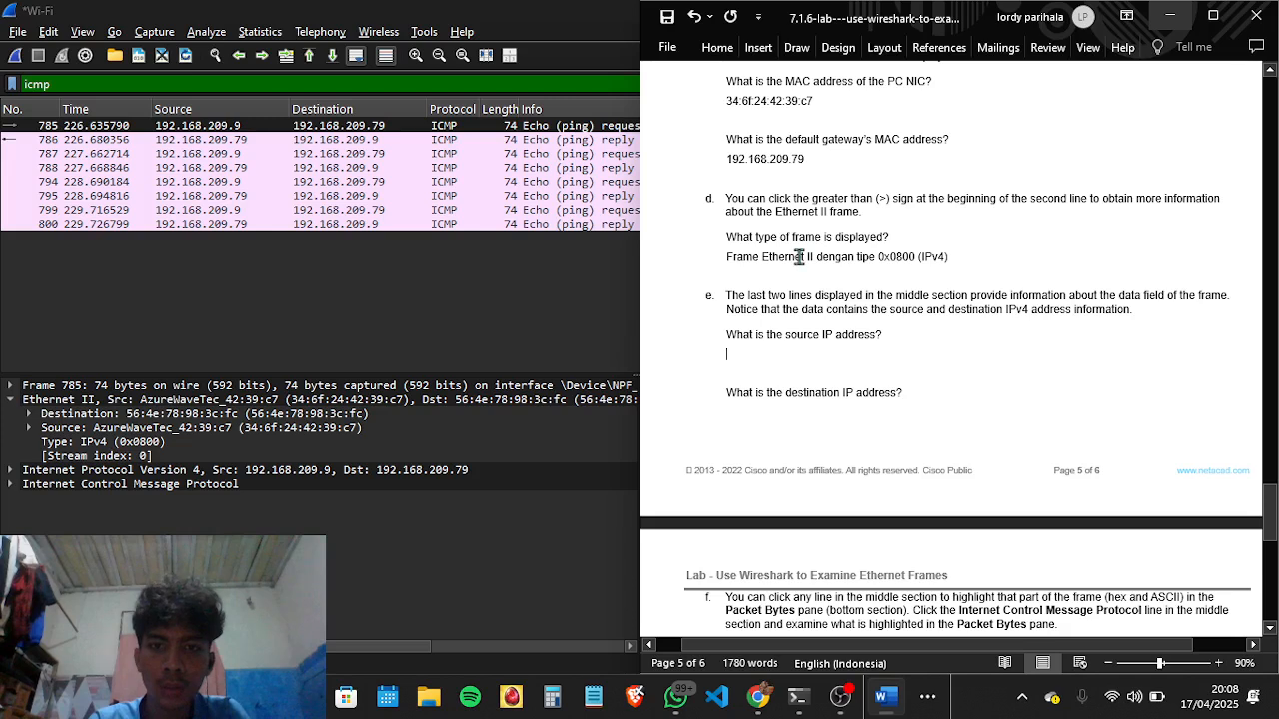
pyautogui.write('2.168')
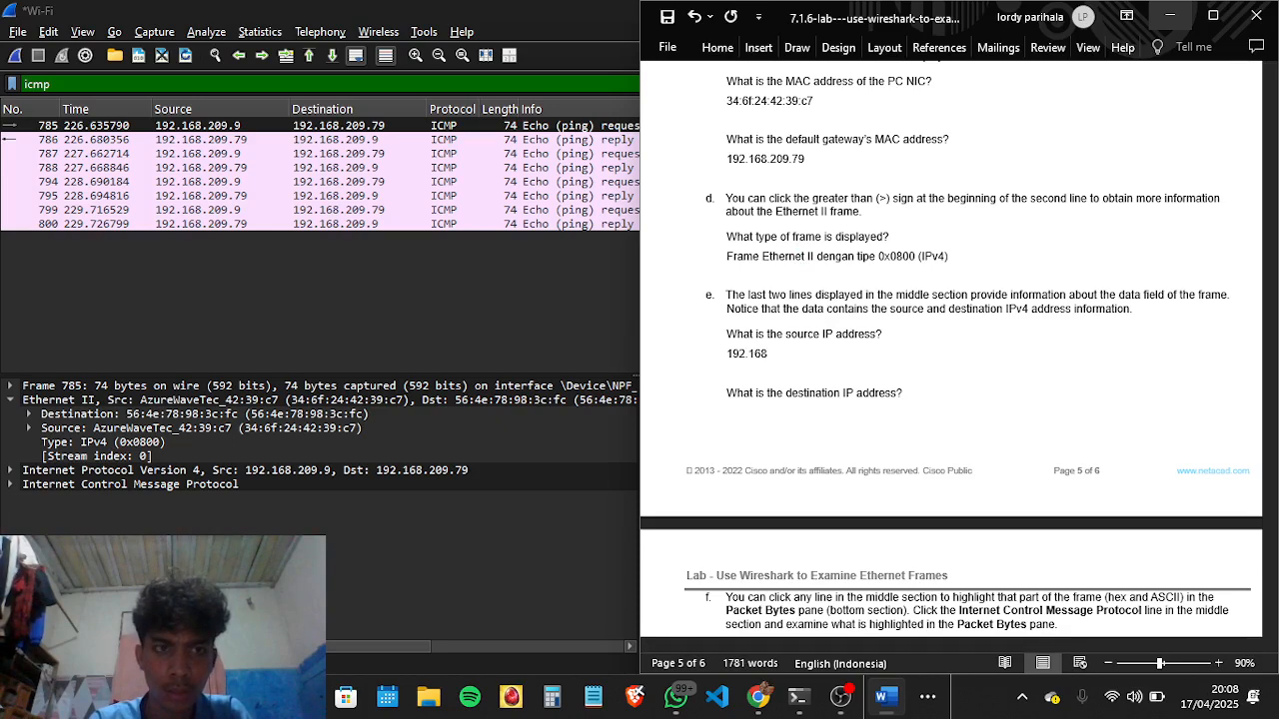
pyautogui.write('.209.')
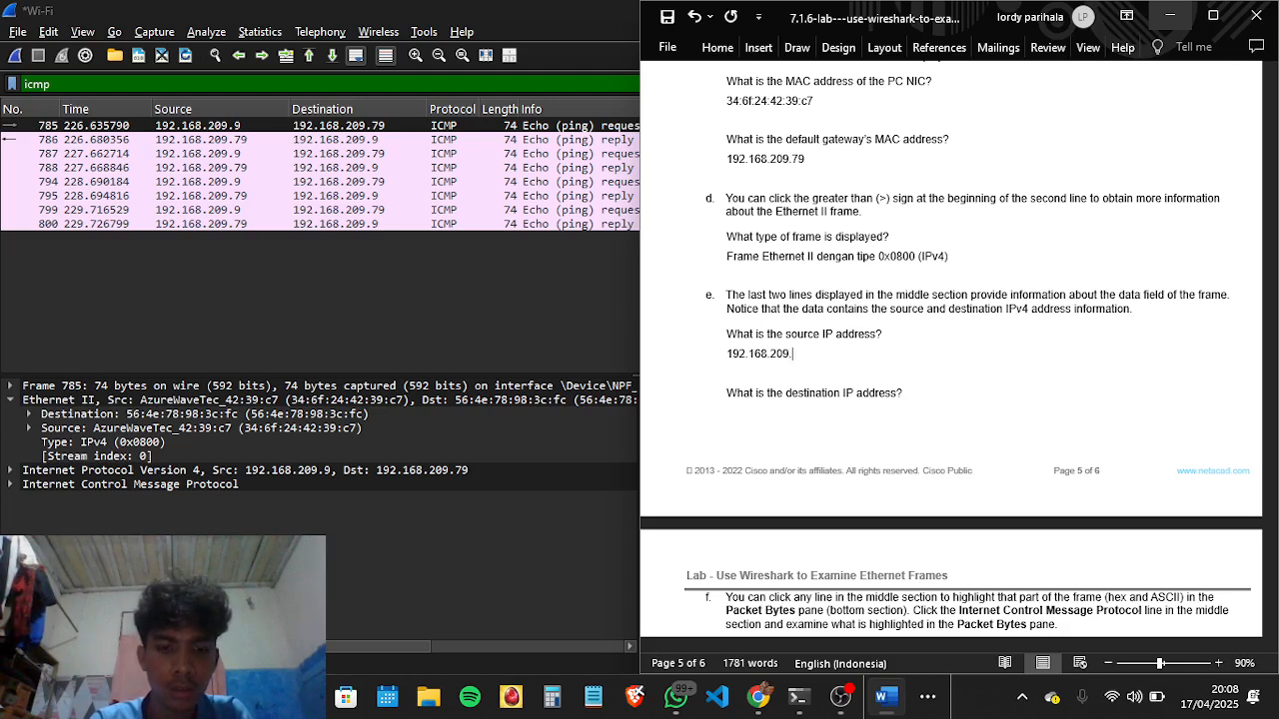
pyautogui.write('79')
pyautogui.press('BackSpace')
pyautogui.press('BackSpace')
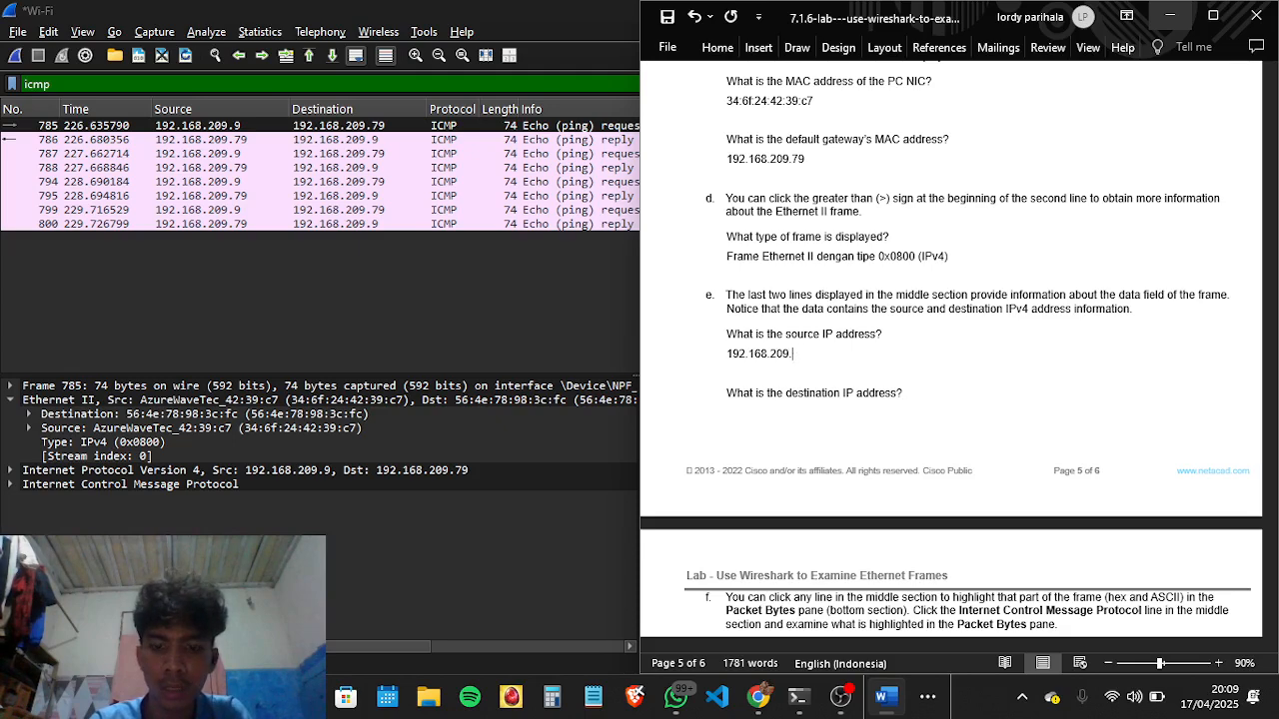
pyautogui.write('9')
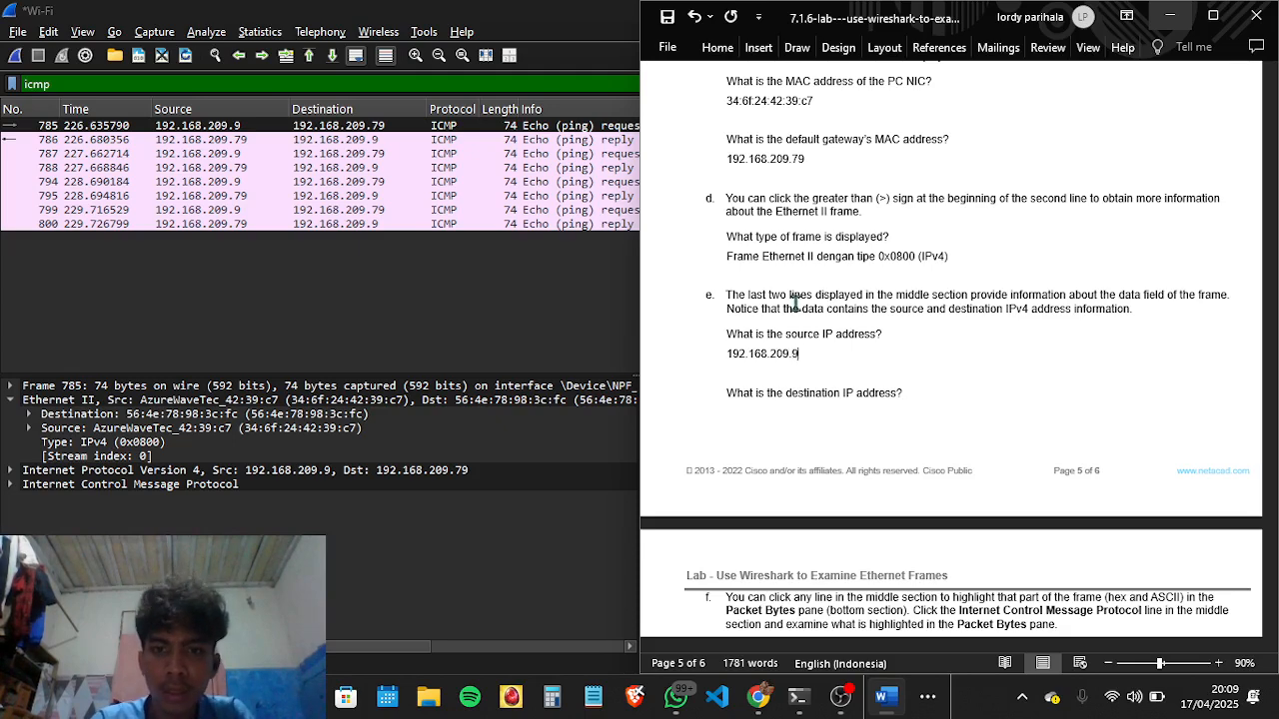
# Step: Copy the source IP answer to a new line below the destination IP address question and change it to 192.168.209.79
pyautogui.moveTo(727, 358); pyautogui.dragTo(796, 354)
pyautogui.hotkey('ctrl', 'c')
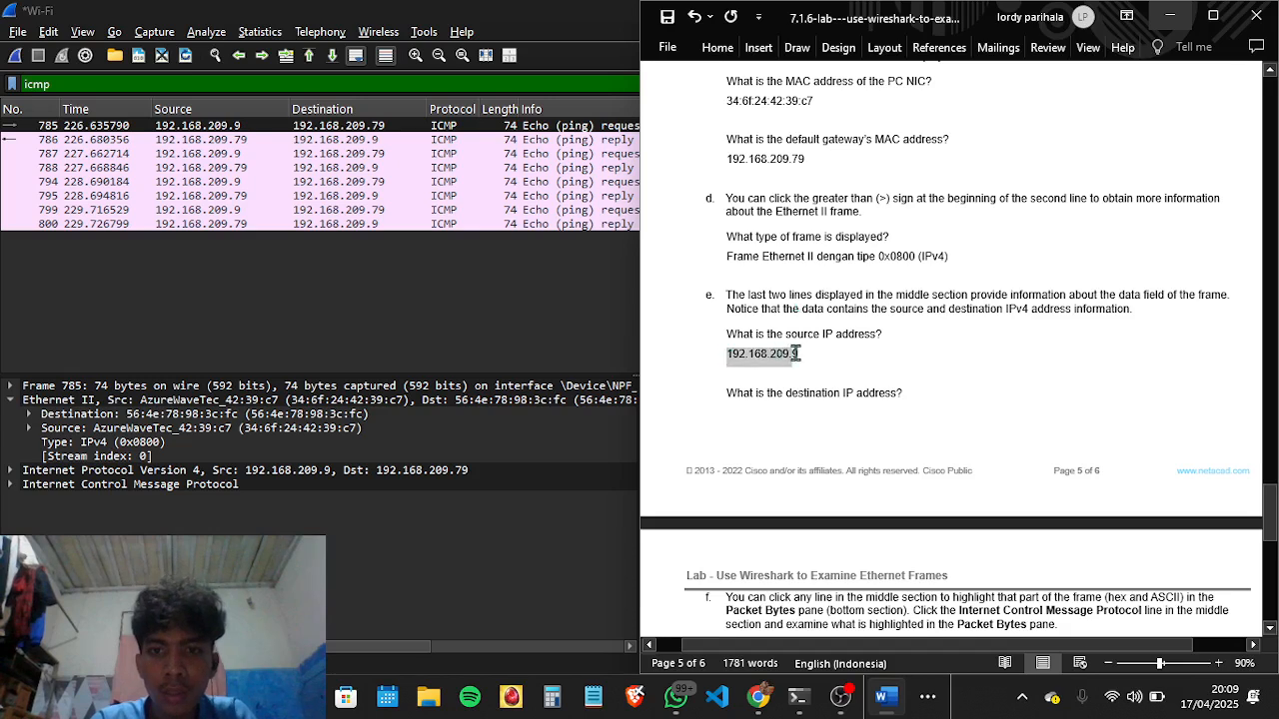
pyautogui.click(916, 392)
pyautogui.press('Return')
pyautogui.hotkey('ctrl', 'v')
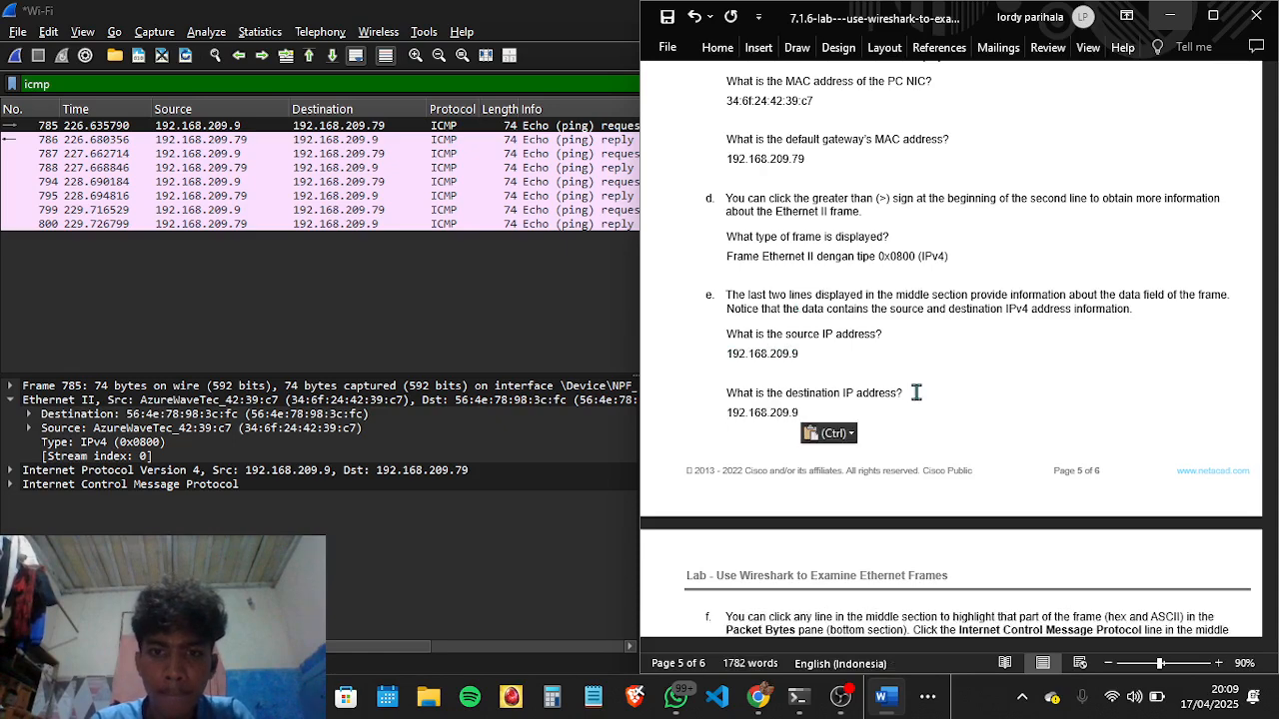
pyautogui.press('BackSpace')
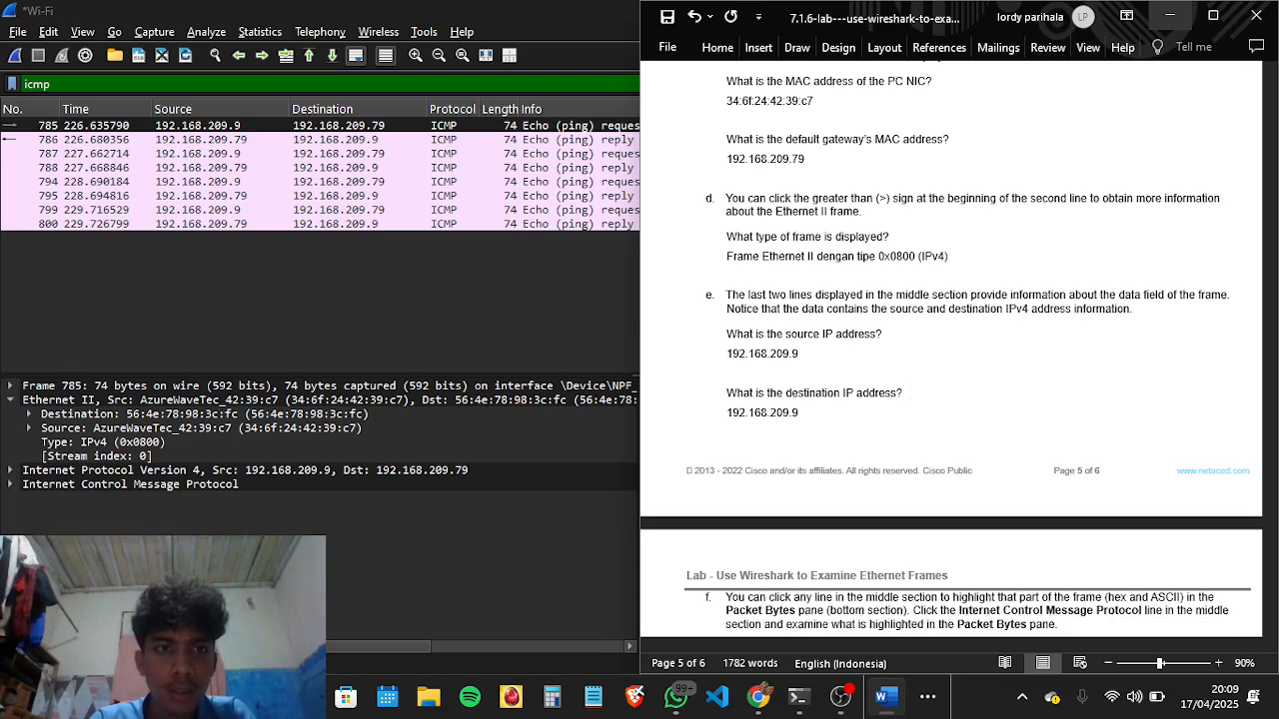
pyautogui.press('BackSpace')
pyautogui.write('79')
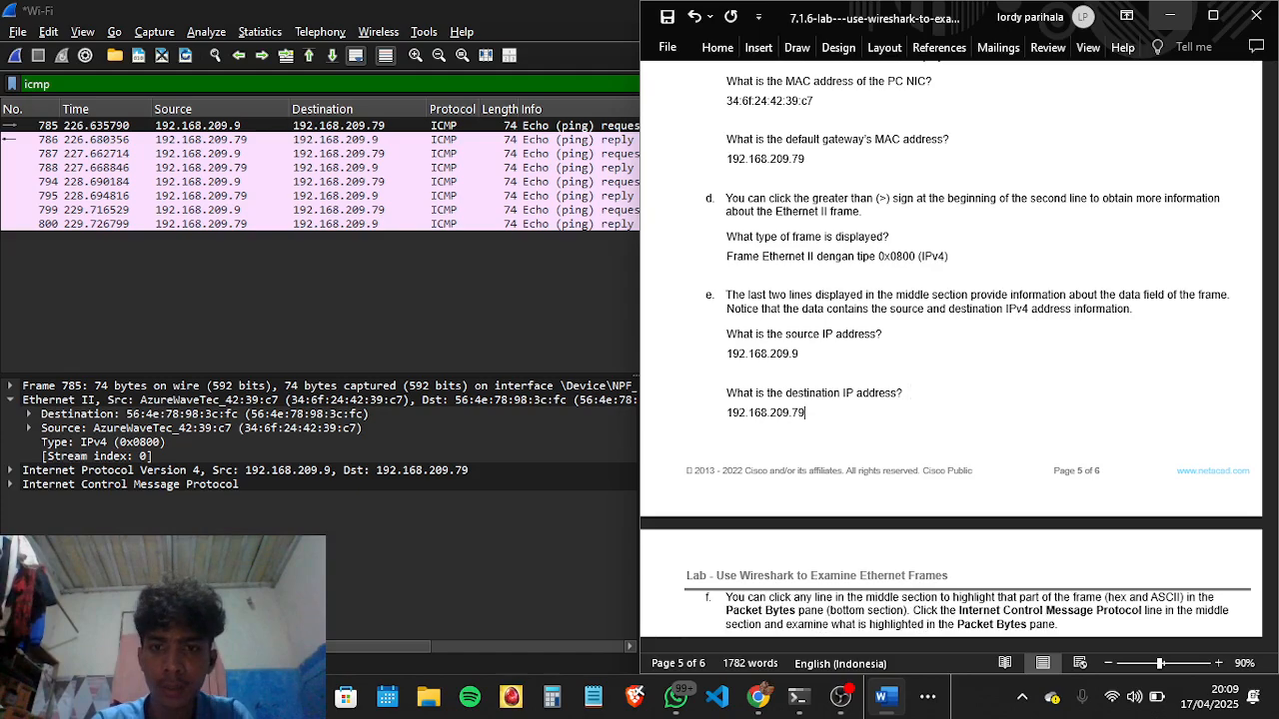
# Step: Insert an answer line below Step 6f's question about the last two highlighted octets and select frame 785 in Wireshark
pyautogui.scroll(-7, 1050, 332)
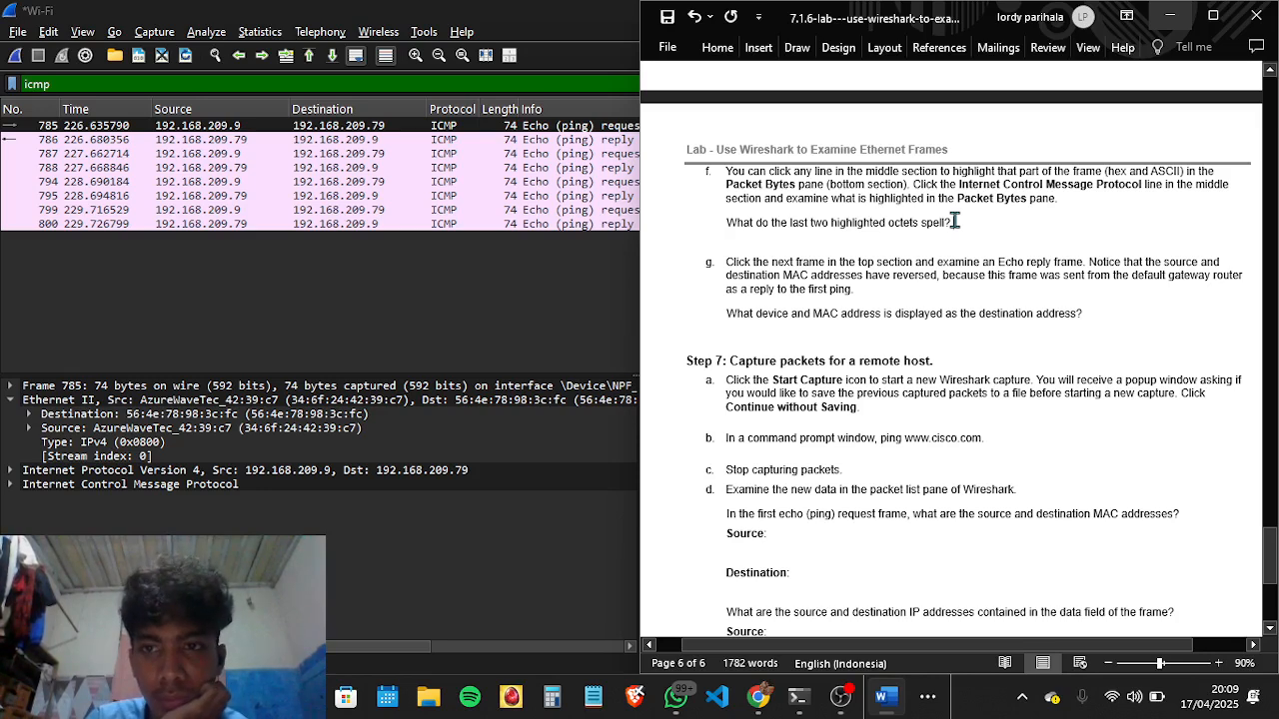
pyautogui.click(955, 222)
pyautogui.press('Return')
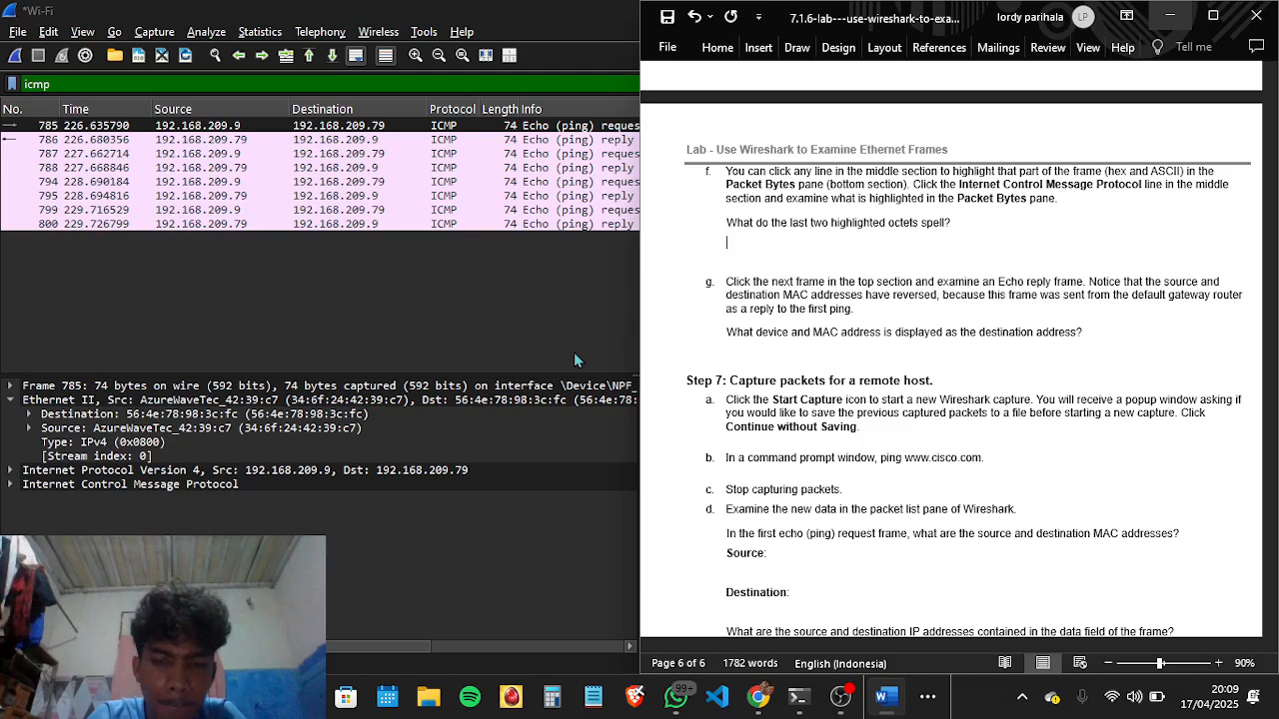
pyautogui.click(531, 353)
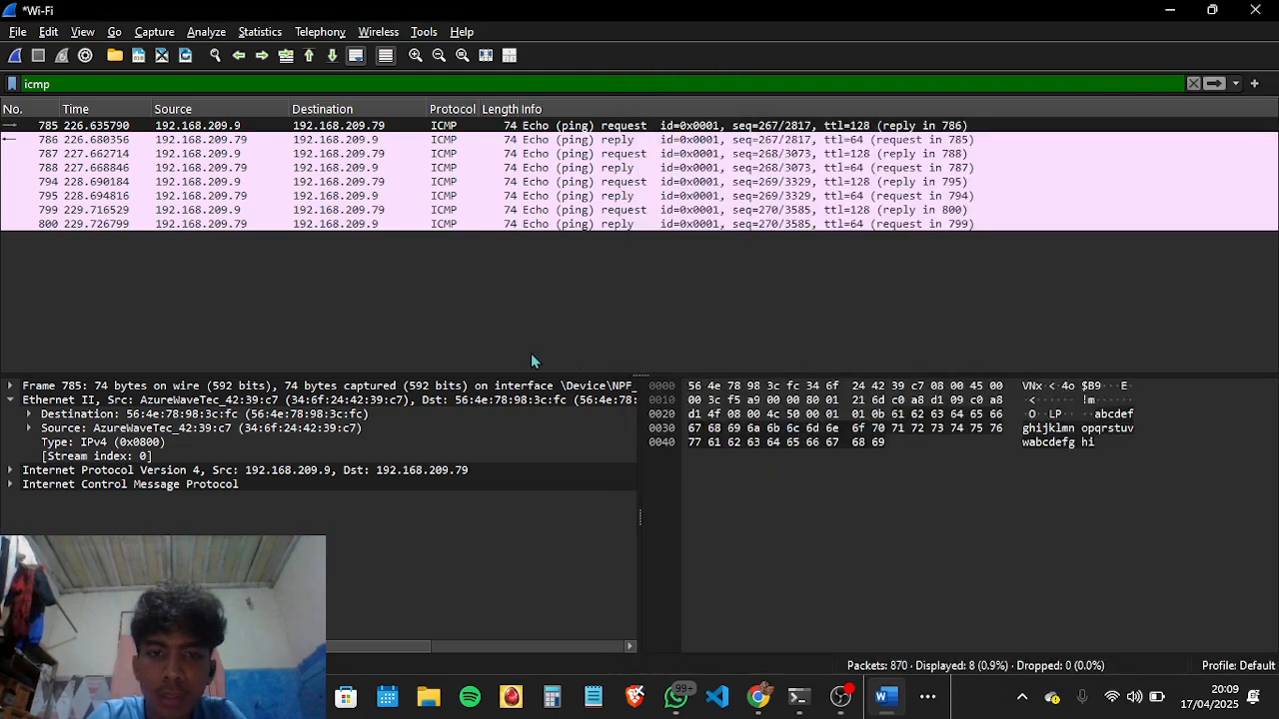
pyautogui.click(438, 127)
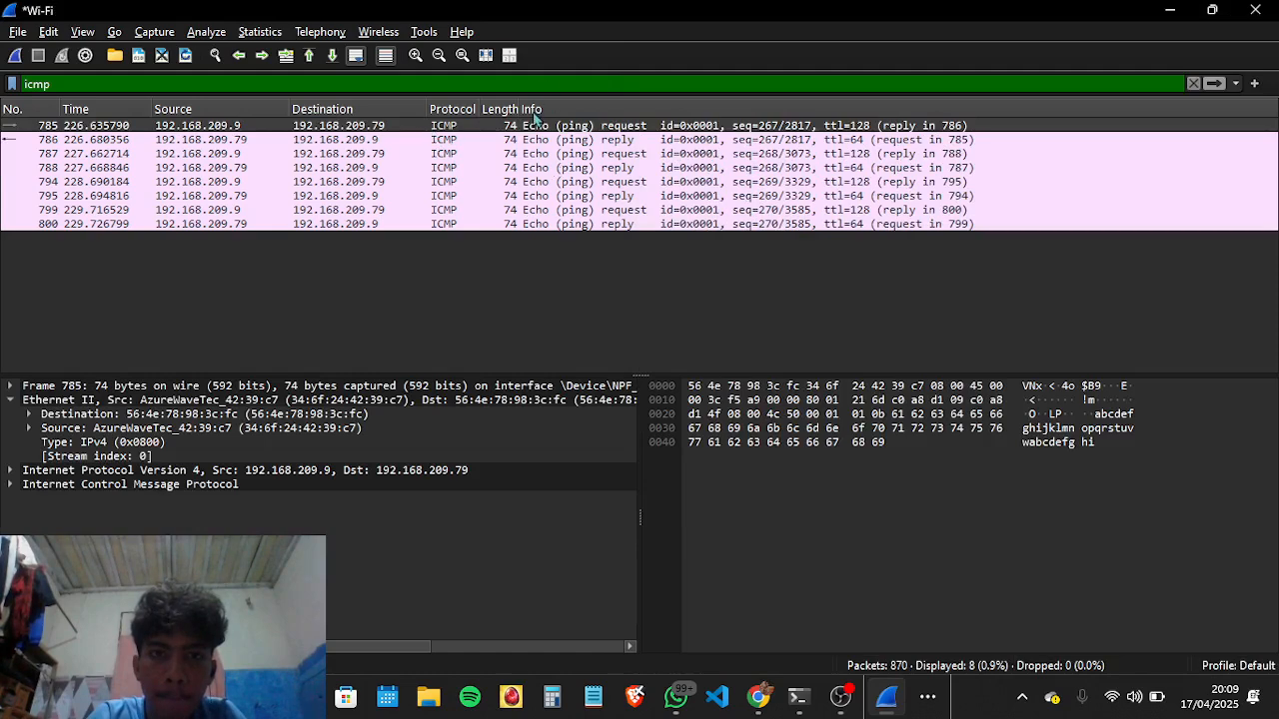
# Step: Minimize OBS, look over the questions on page 4 of the lab PDF in Chrome, and return to Step 6f in Word
pyautogui.hotkey('alt', 'Tab')
pyautogui.hotkey('alt', 'Tab')
pyautogui.hotkey('alt', 'Tab')
pyautogui.hotkey('alt', 'Tab')
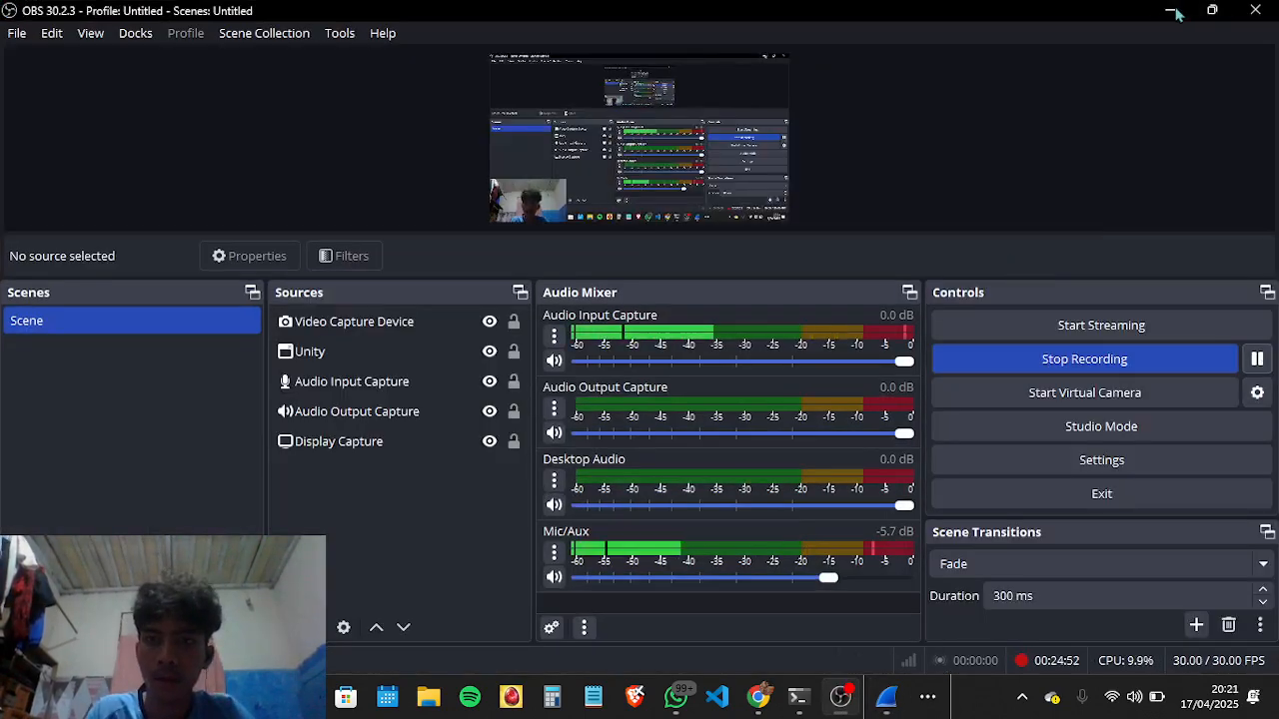
pyautogui.click(1182, 10)
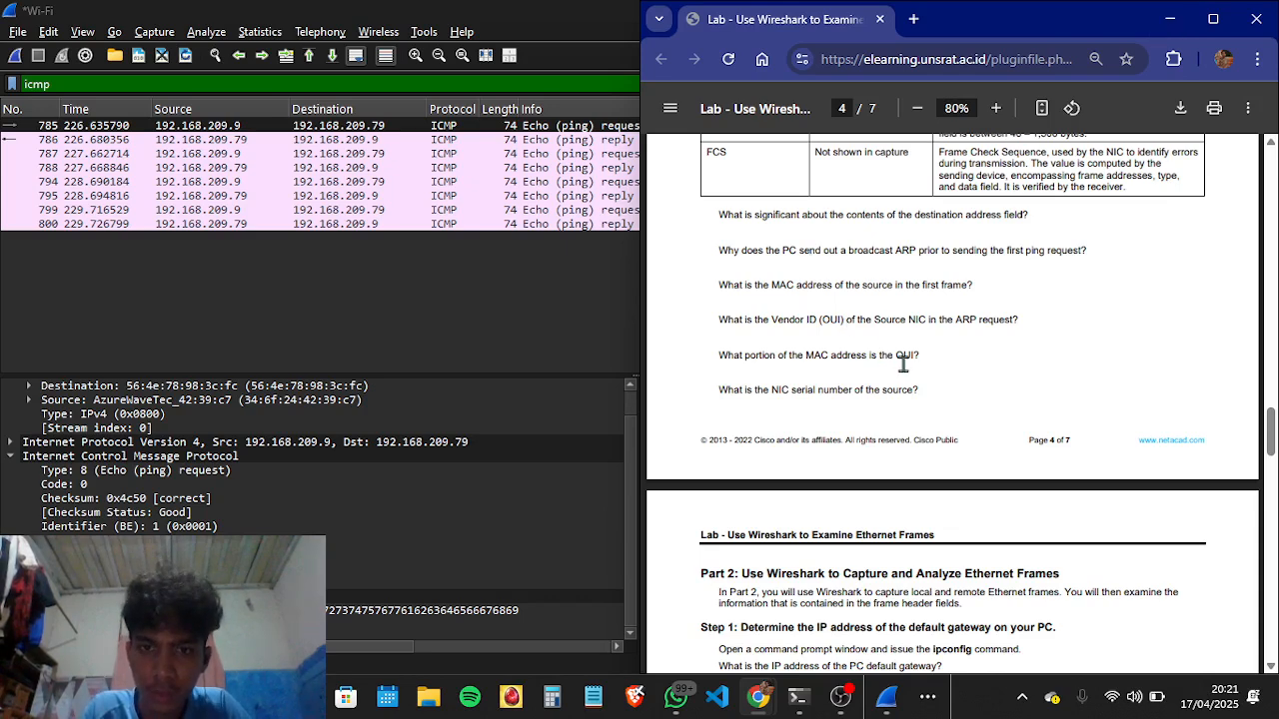
pyautogui.scroll(1, 903, 365)
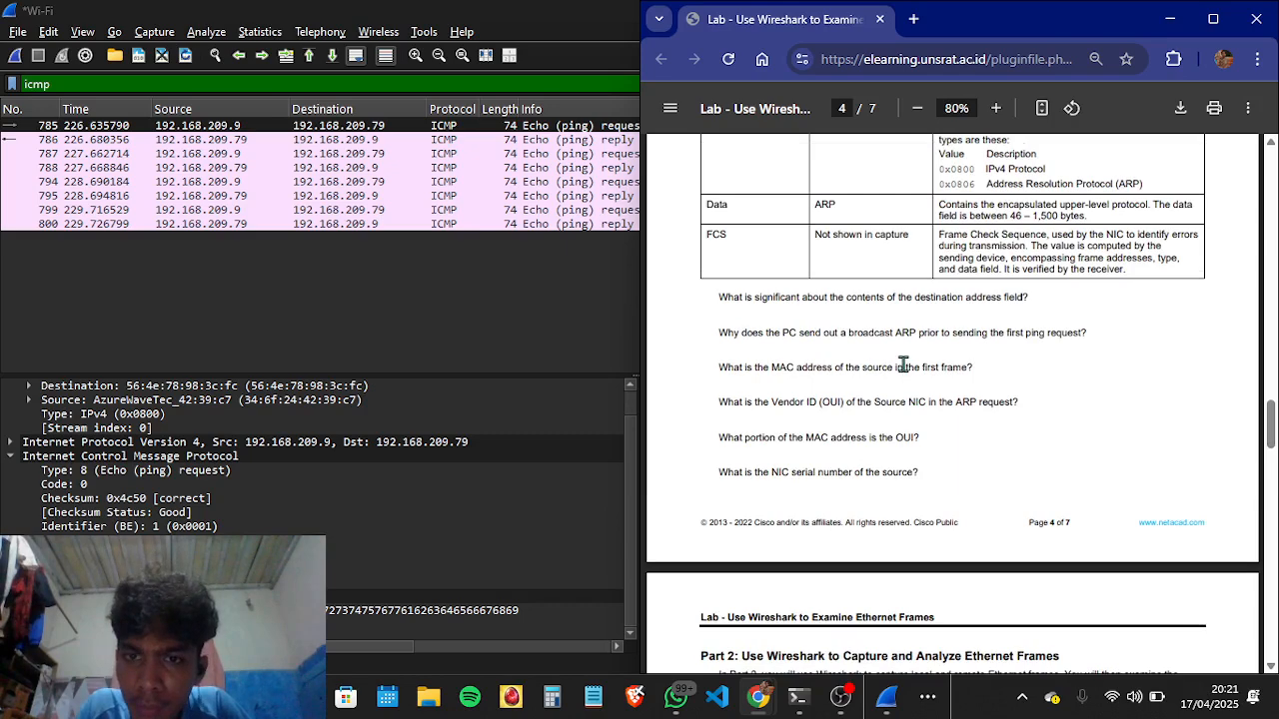
pyautogui.scroll(-2, 903, 365)
pyautogui.scroll(3, 902, 363)
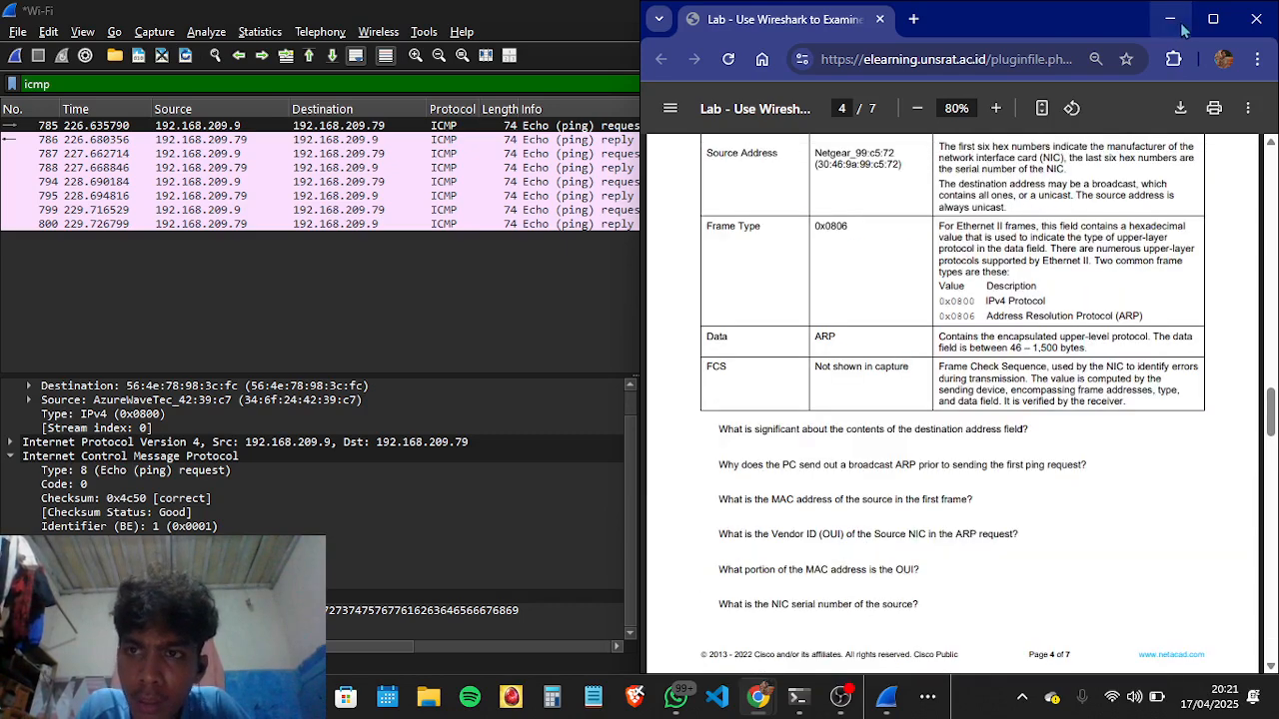
pyautogui.hotkey('alt', 'Tab')
pyautogui.hotkey('alt', 'Tab')
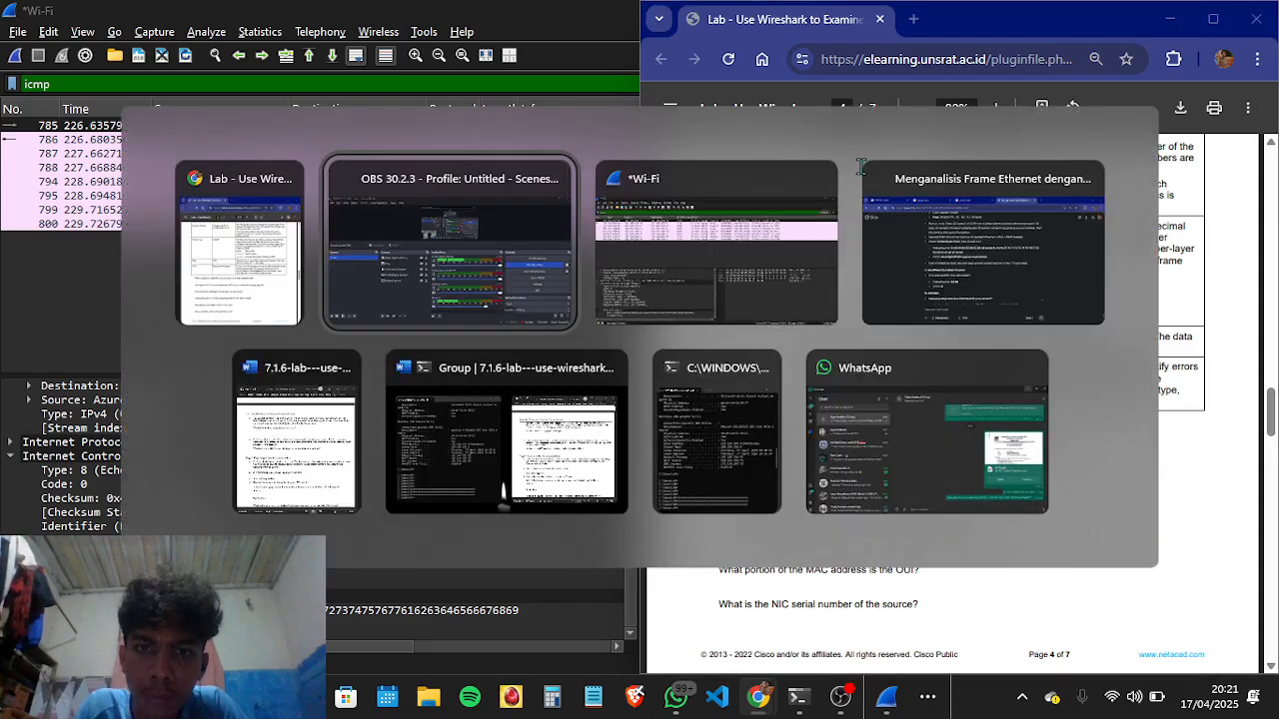
pyautogui.hotkey('alt', 'Tab')
pyautogui.hotkey('alt', 'Tab')
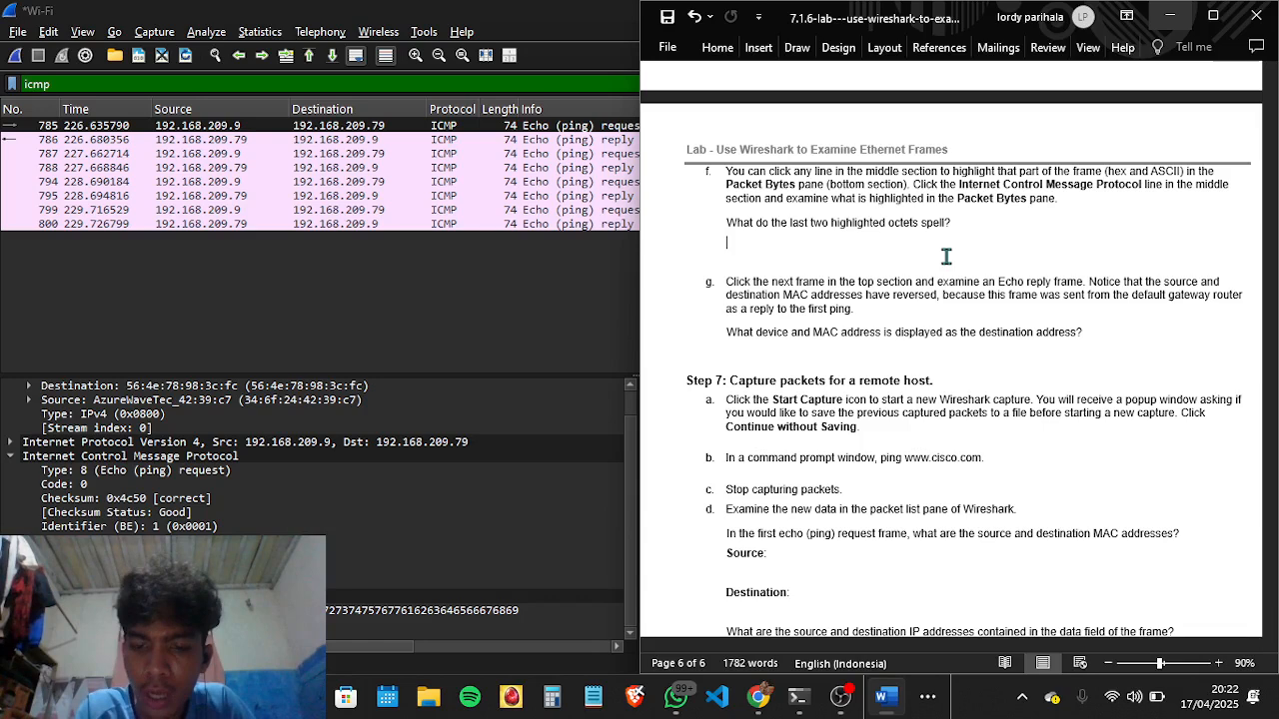
# Step: In Wireshark, collapse and re-expand frame 785's Internet Control Message Protocol section to examine its fields and highlighted bytes
pyautogui.click(10, 457)
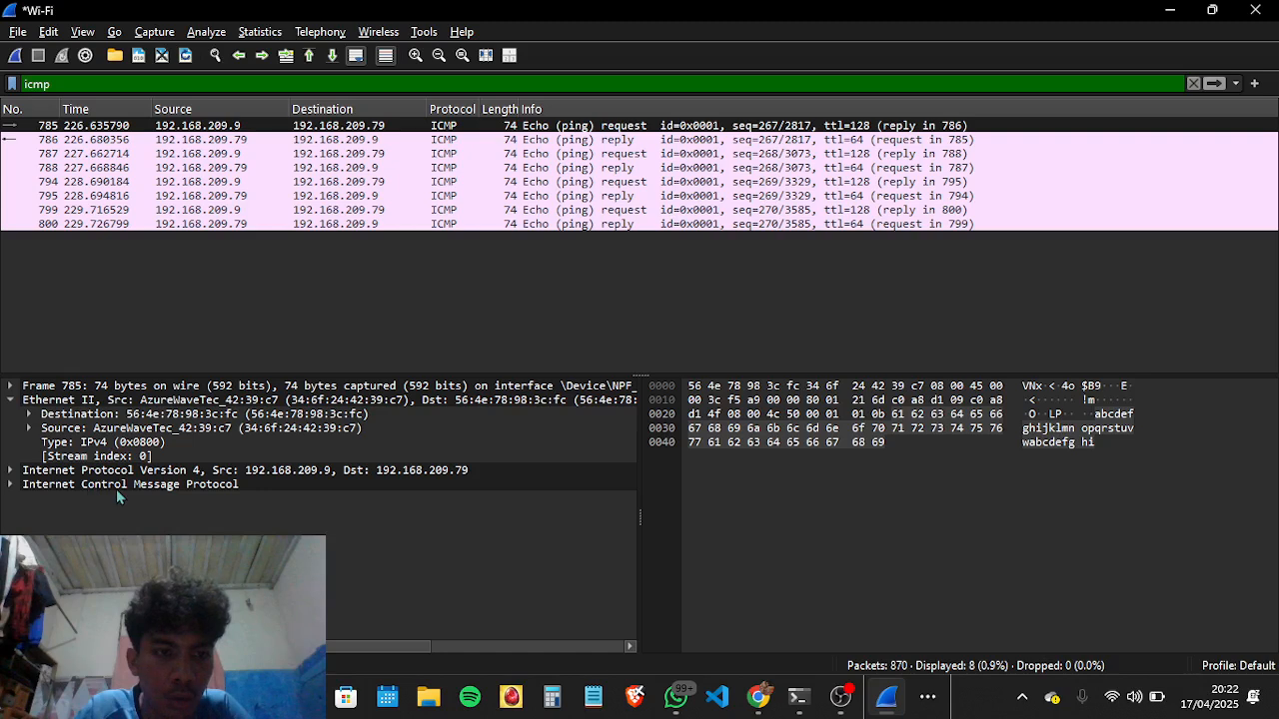
pyautogui.click(10, 486)
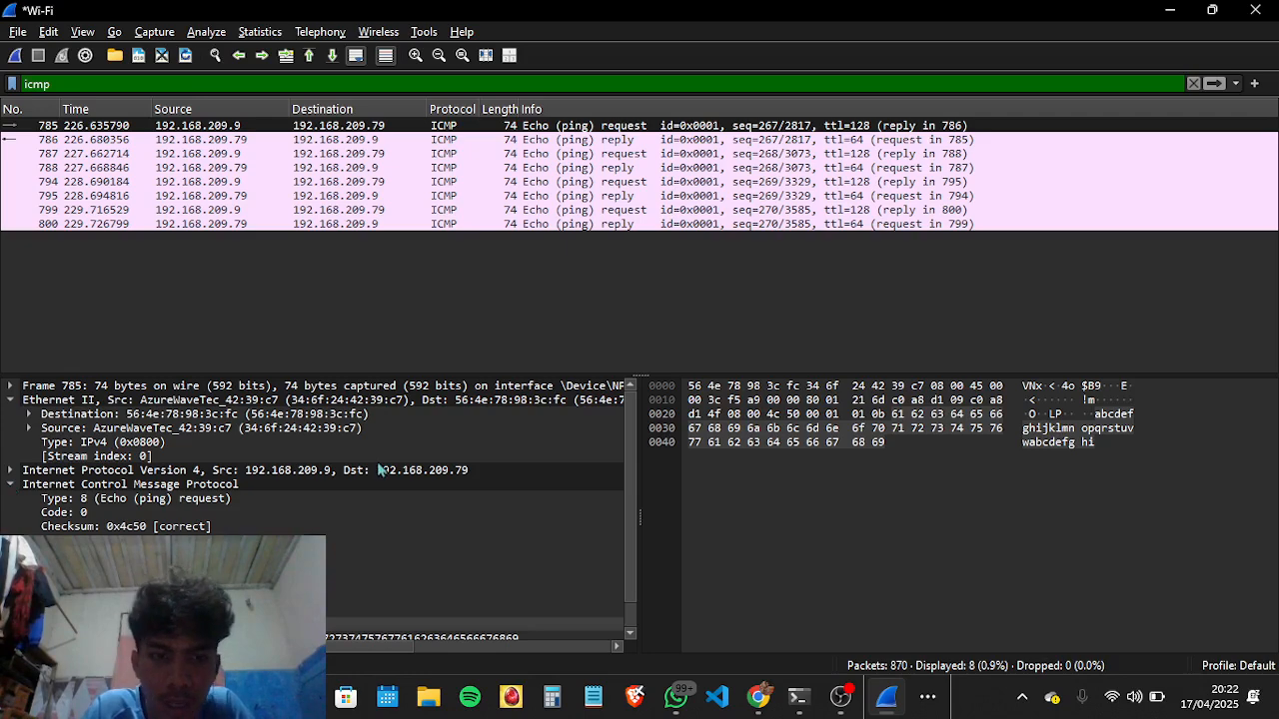
pyautogui.scroll(-1, 369, 449)
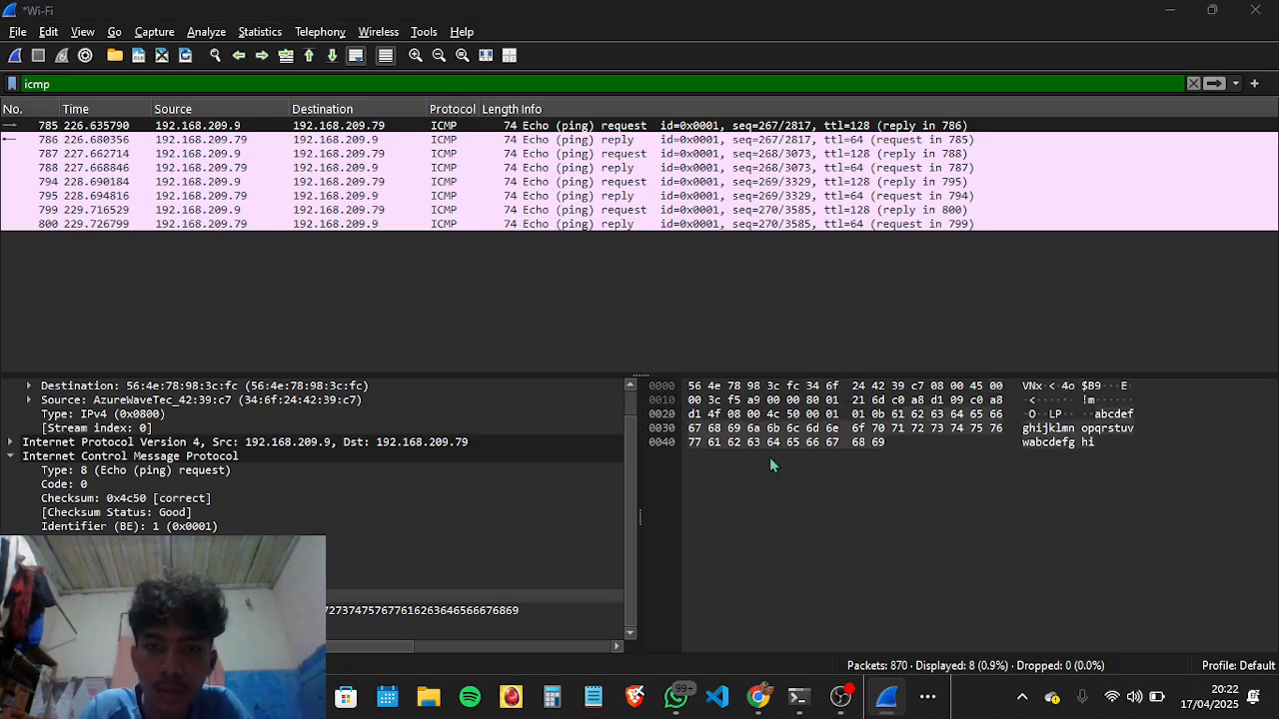
# Step: Minimize OBS and check Word's Step 6f answer against the last two octets of frame 785 in Wireshark
pyautogui.hotkey('alt', 'Tab')
pyautogui.hotkey('alt', 'Tab')
pyautogui.hotkey('alt', 'Tab')
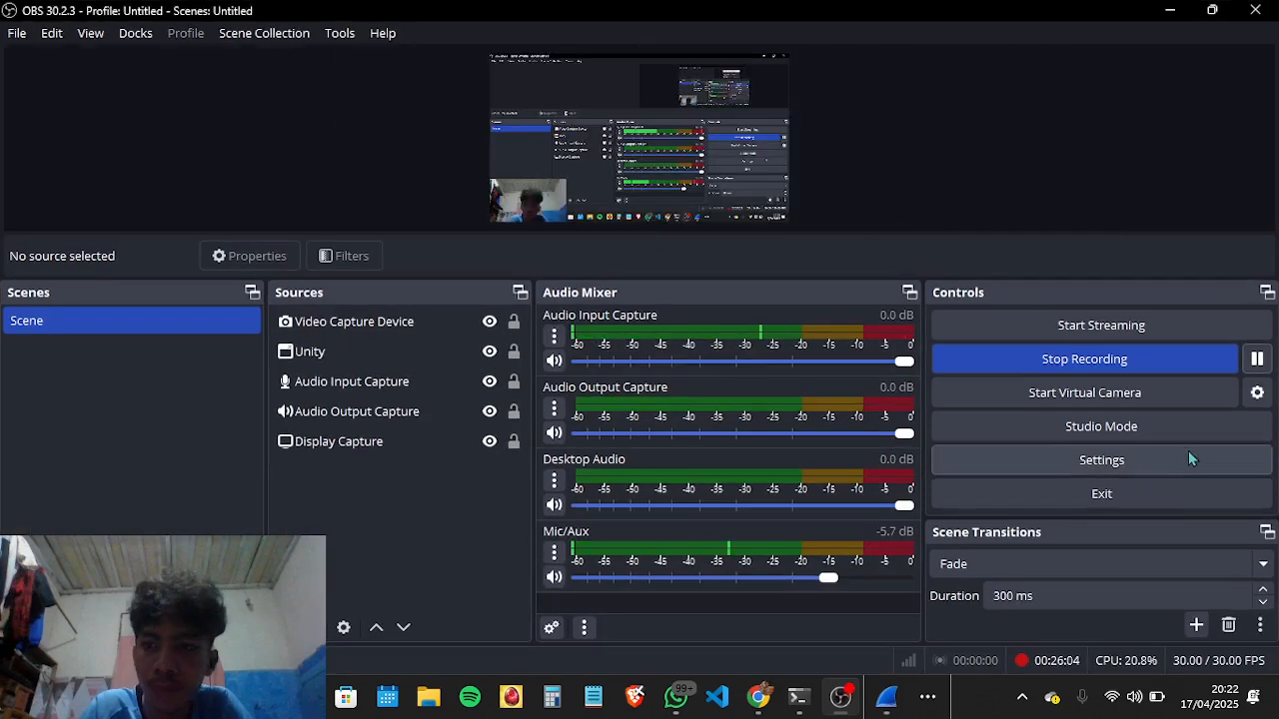
pyautogui.click(1172, 12)
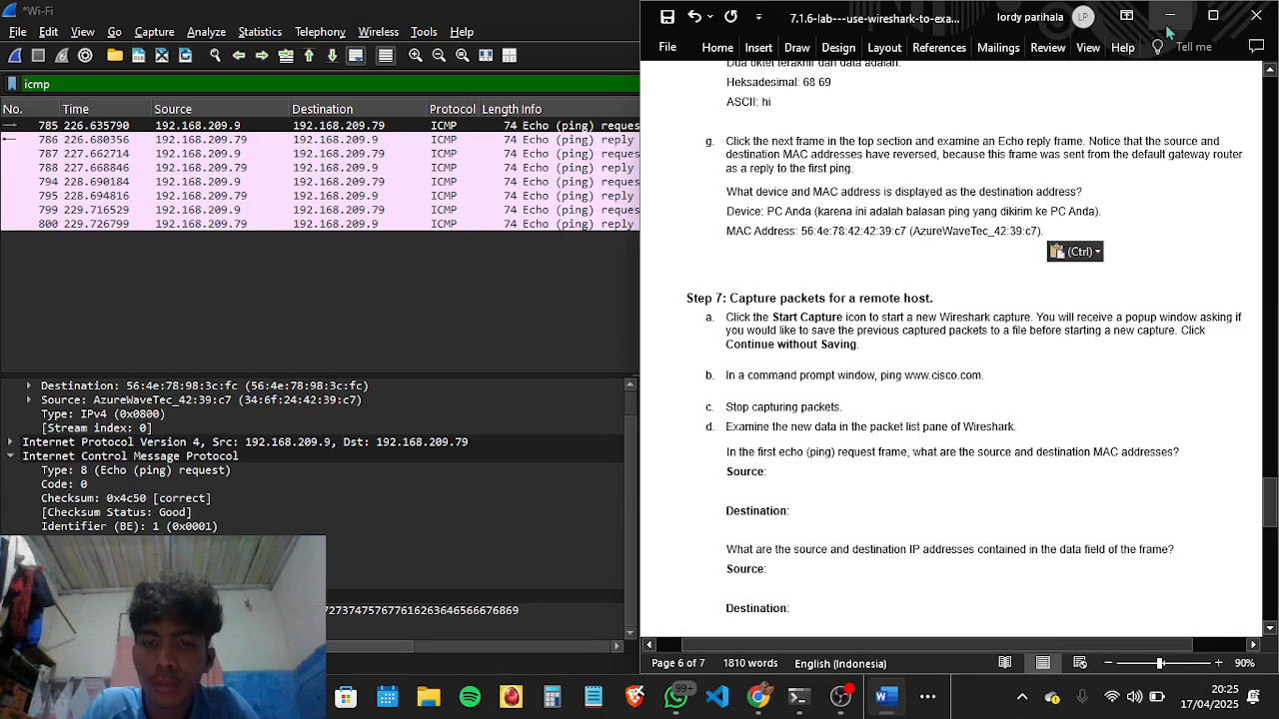
pyautogui.scroll(1, 908, 291)
pyautogui.scroll(3, 908, 291)
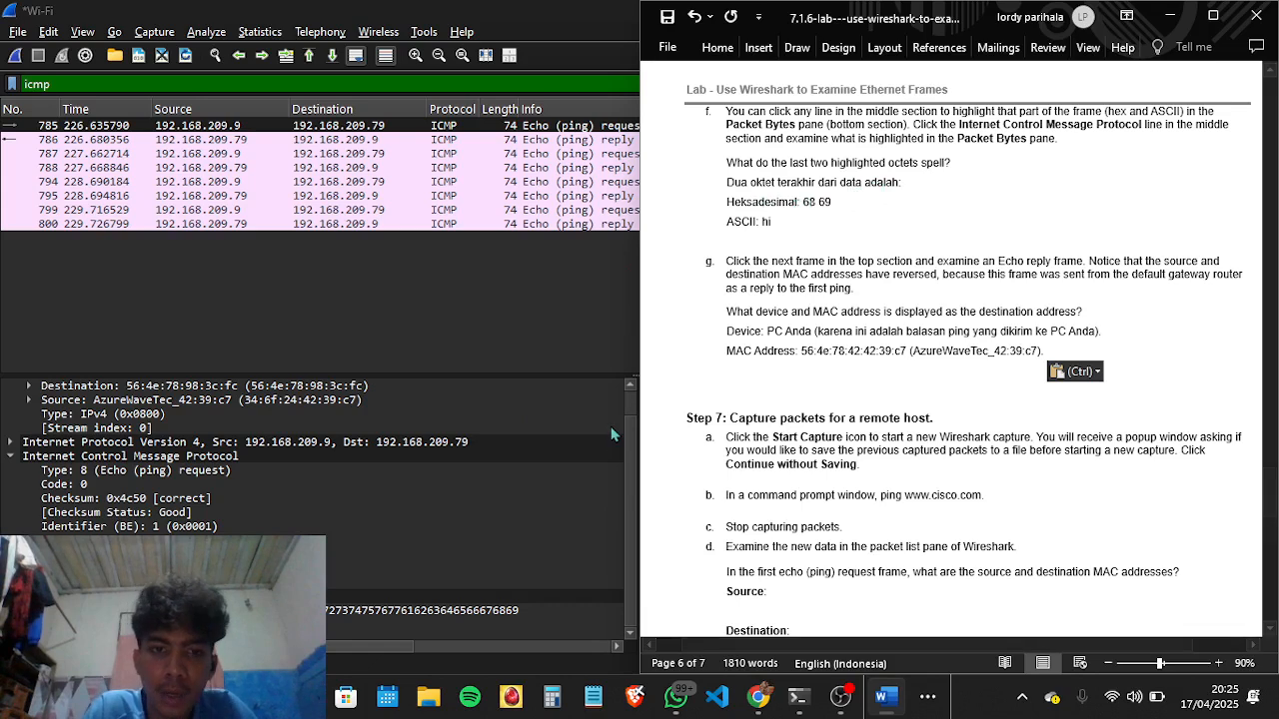
pyautogui.click(460, 493)
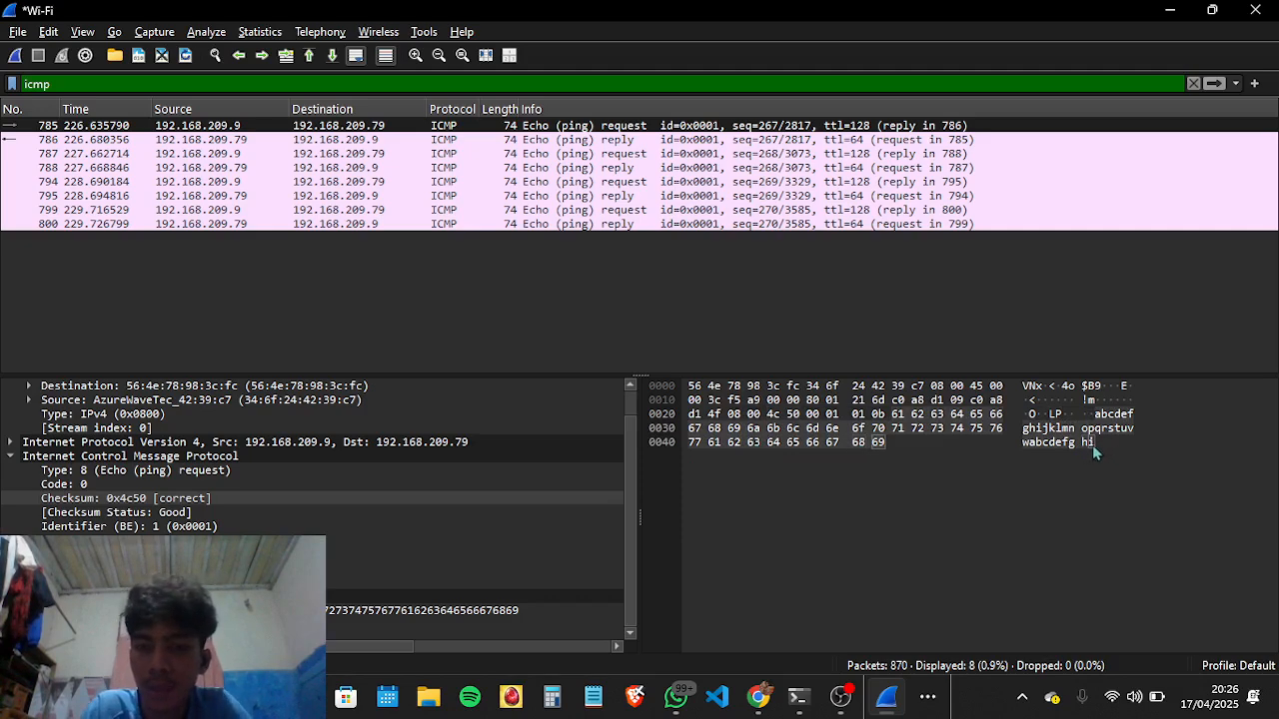
pyautogui.hotkey('alt', 'Tab')
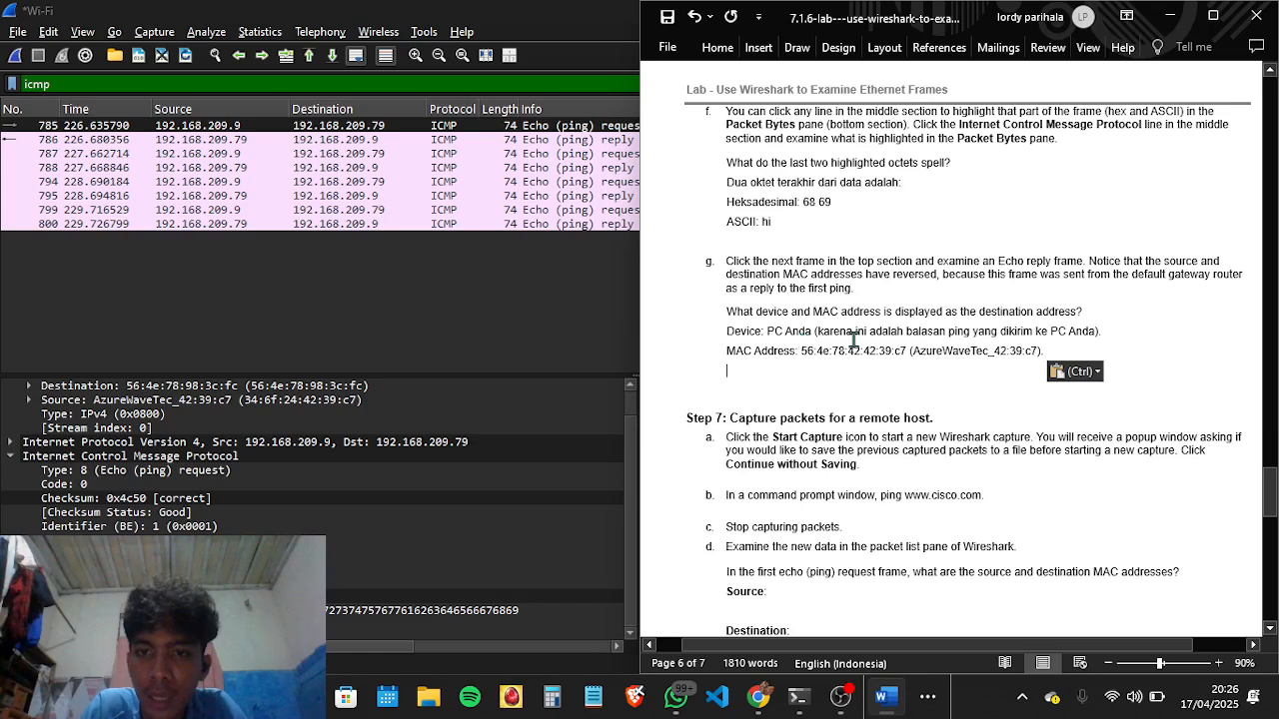
# Step: In Word's Step 6g device answer, replace both occurrences of "Anda" with "saya"
pyautogui.doubleClick(799, 334)
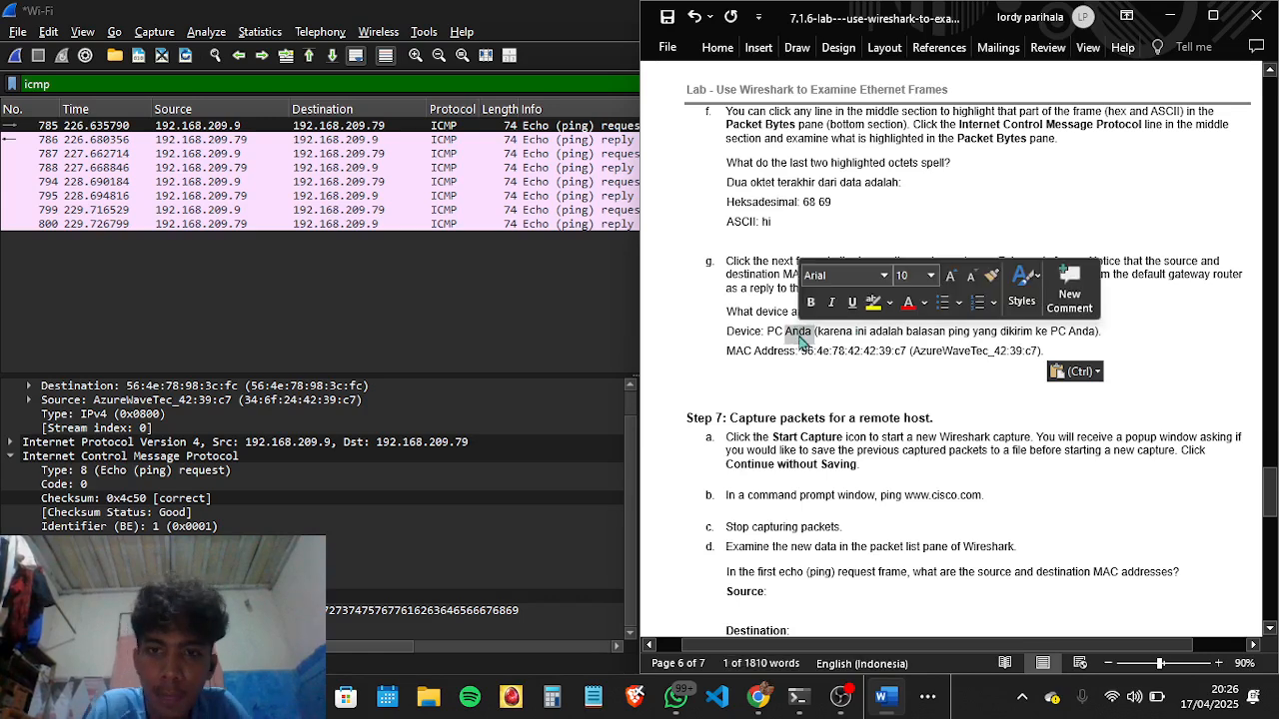
pyautogui.write('saya')
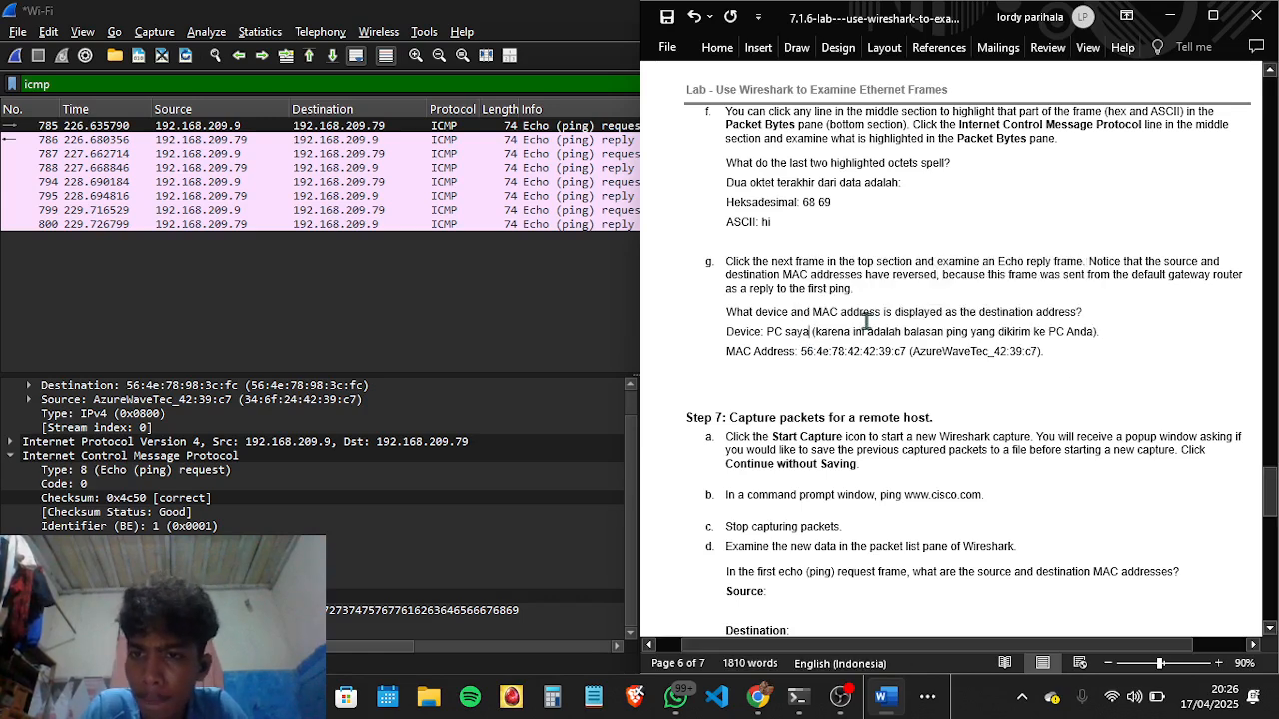
pyautogui.doubleClick(1069, 331)
pyautogui.write('say')
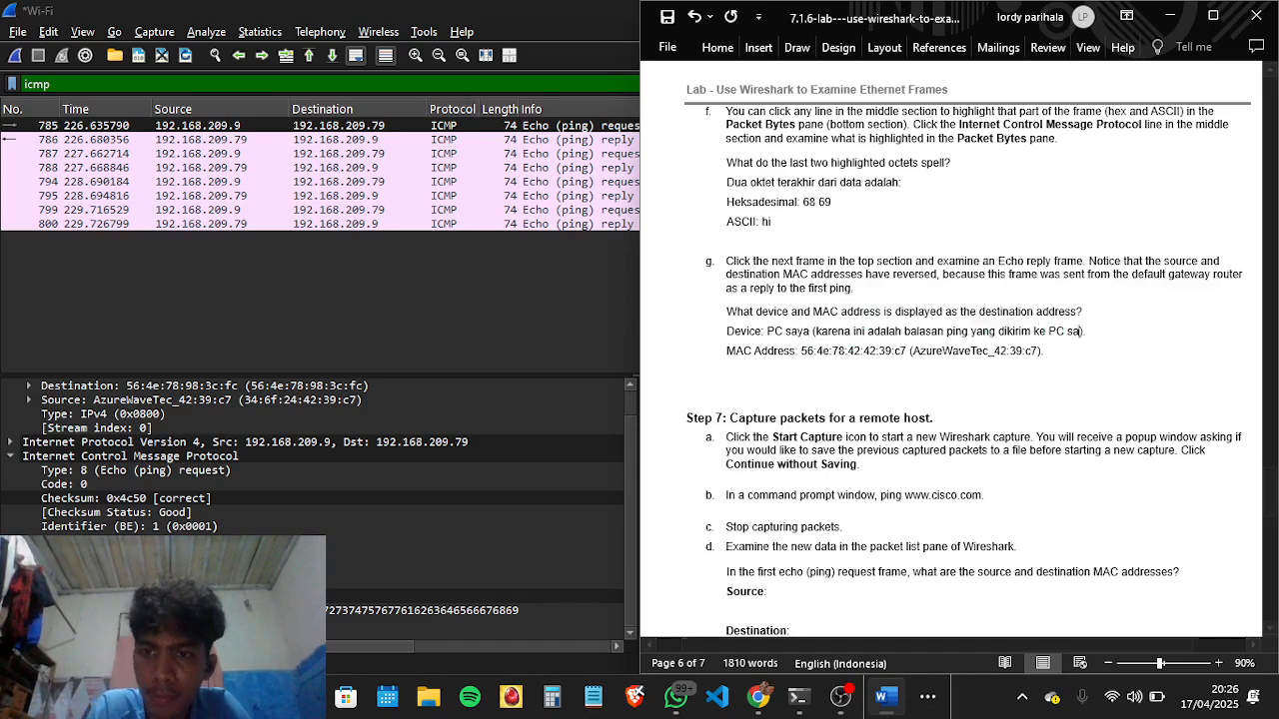
pyautogui.write('a')
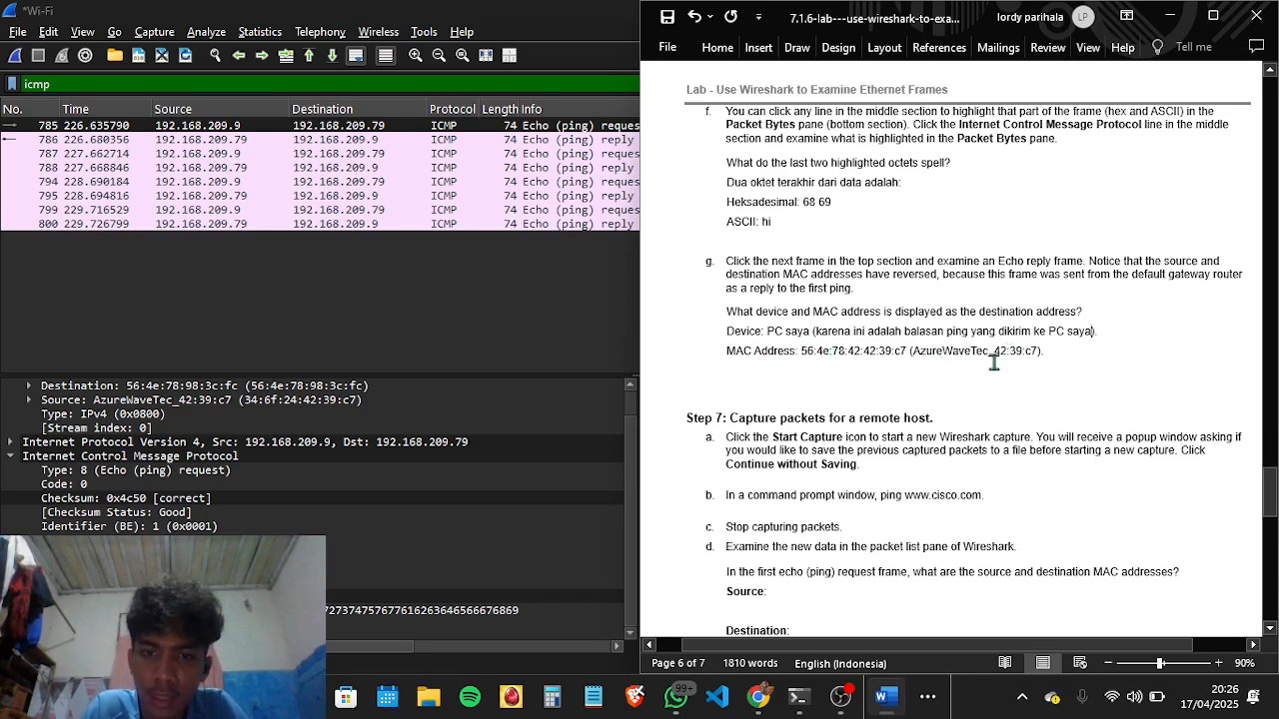
# Step: Read the Step 7 instructions in Word and start a new Wireshark capture without saving the previous packets
pyautogui.scroll(-1, 994, 363)
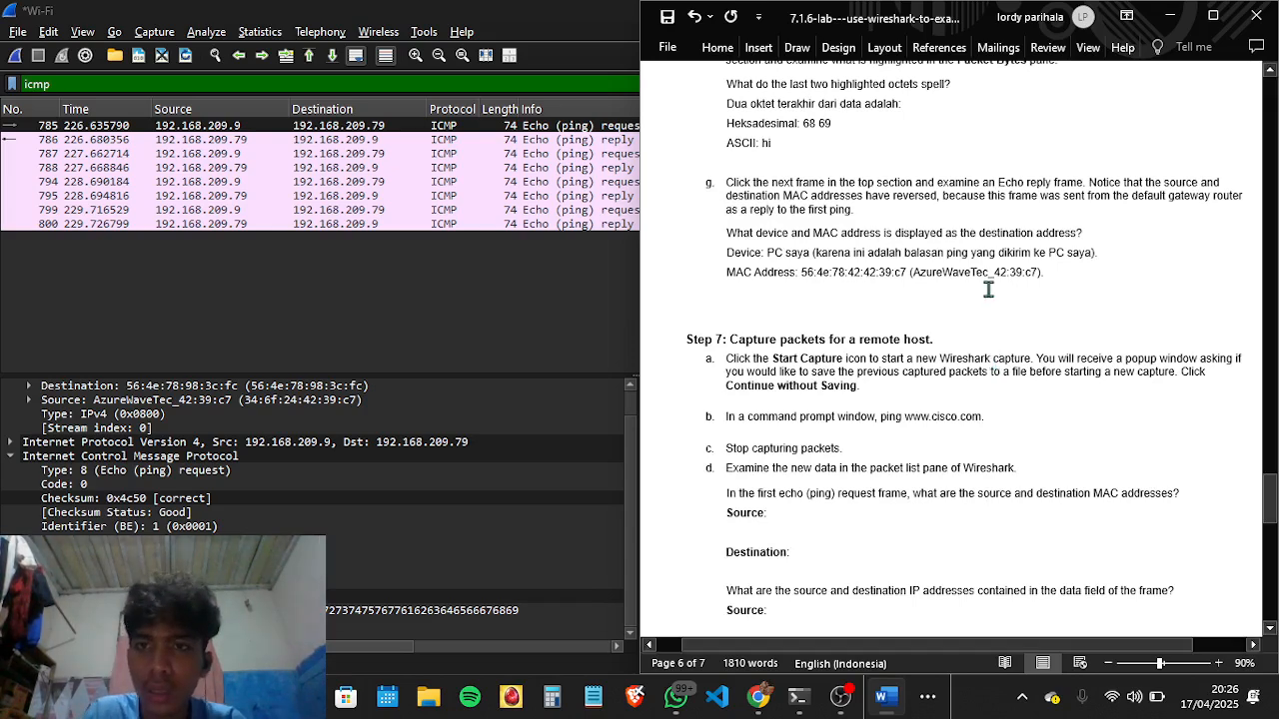
pyautogui.scroll(3, 989, 299)
pyautogui.scroll(-3, 989, 289)
pyautogui.scroll(-3, 988, 289)
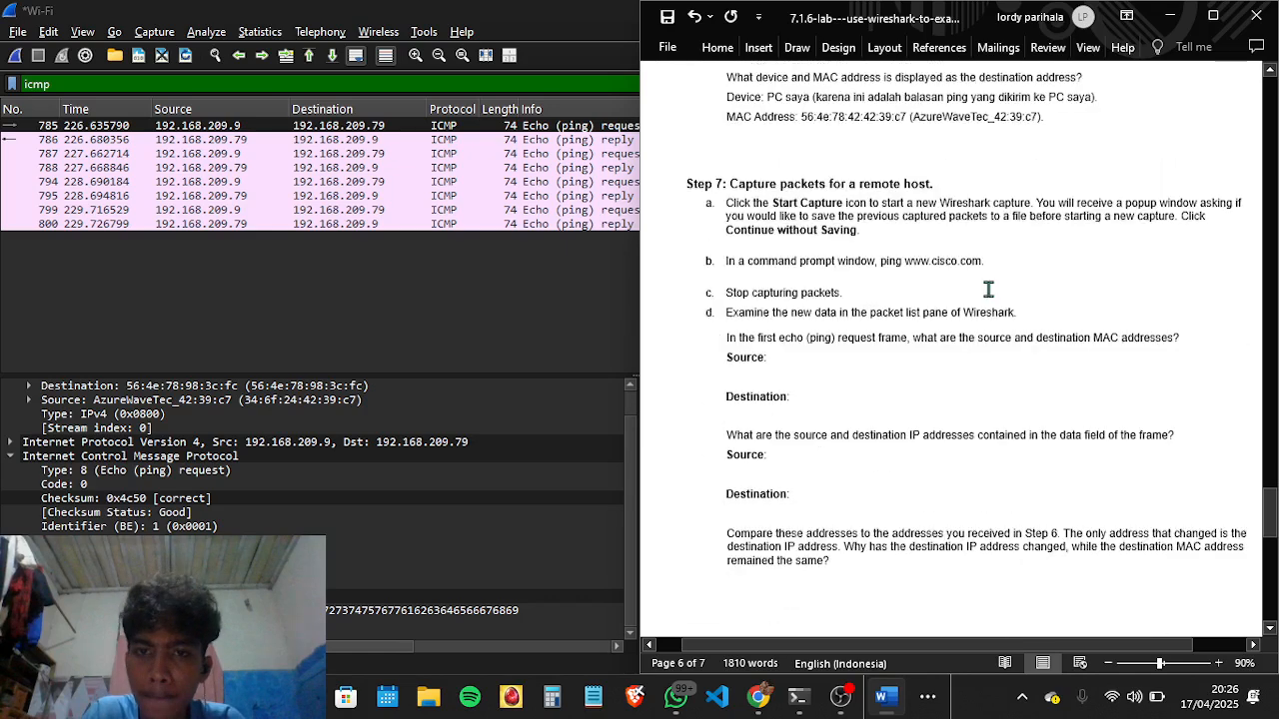
pyautogui.scroll(-3, 988, 289)
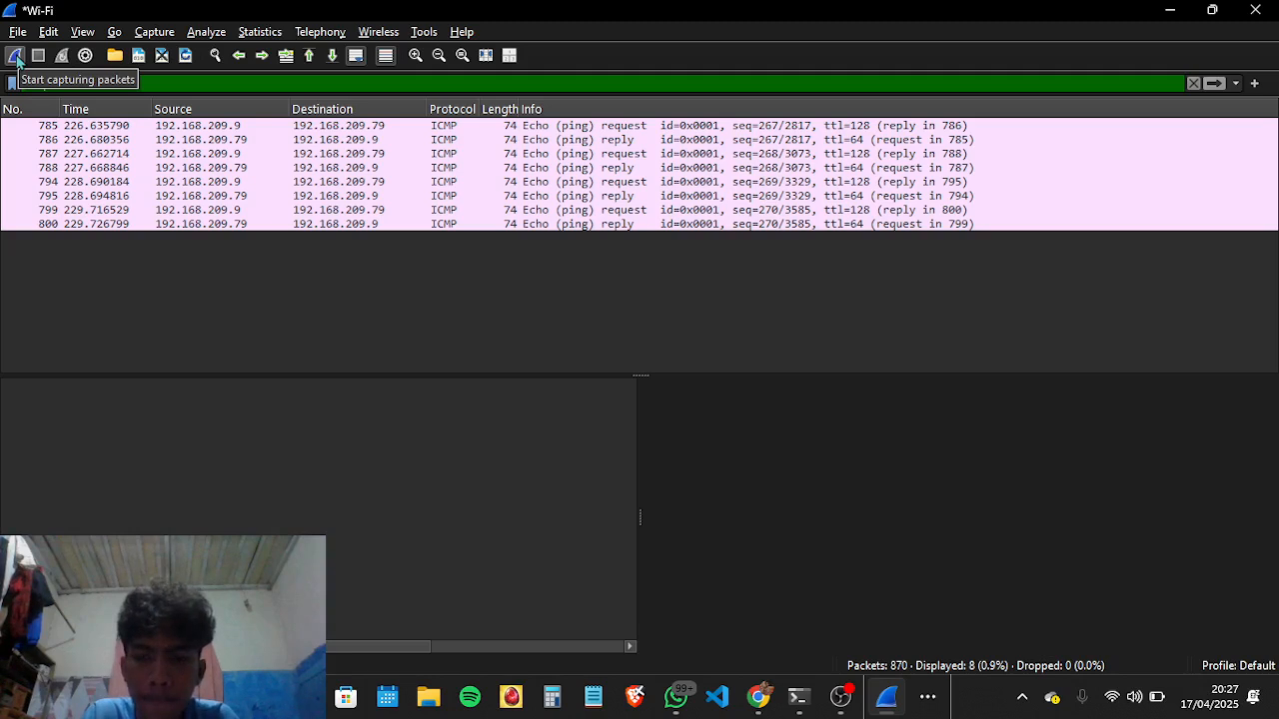
pyautogui.click(16, 57)
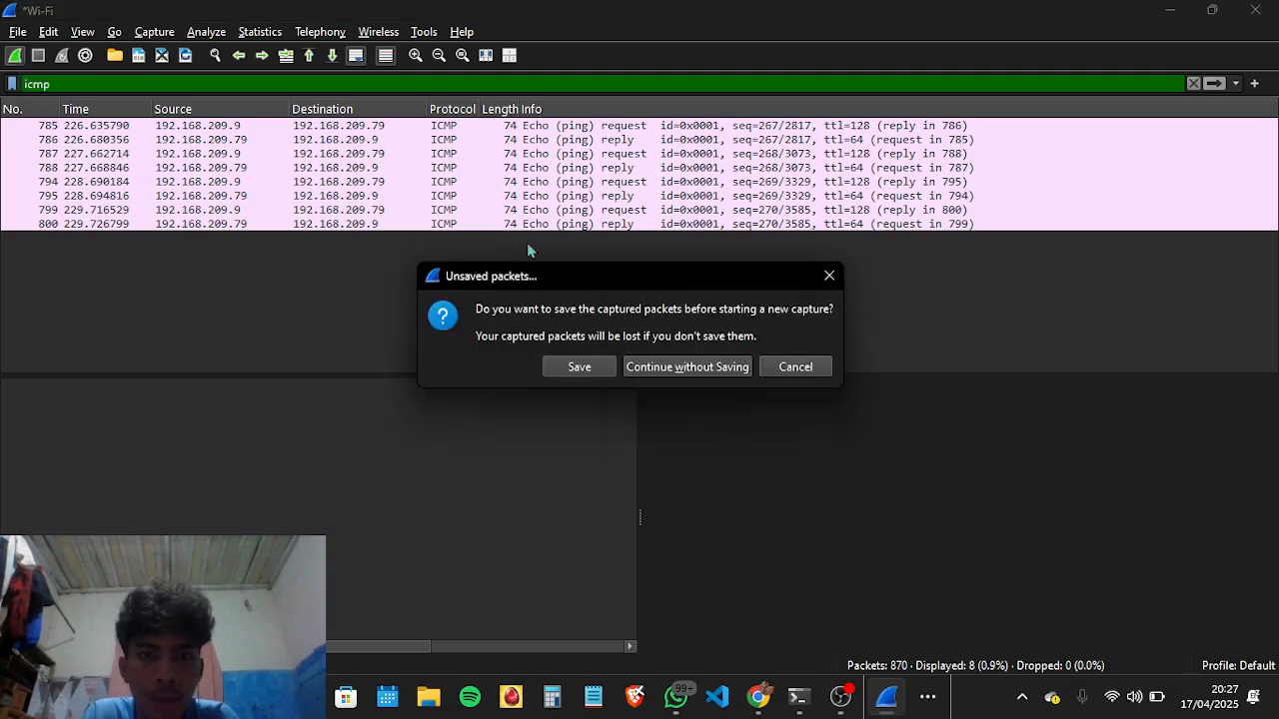
pyautogui.click(702, 366)
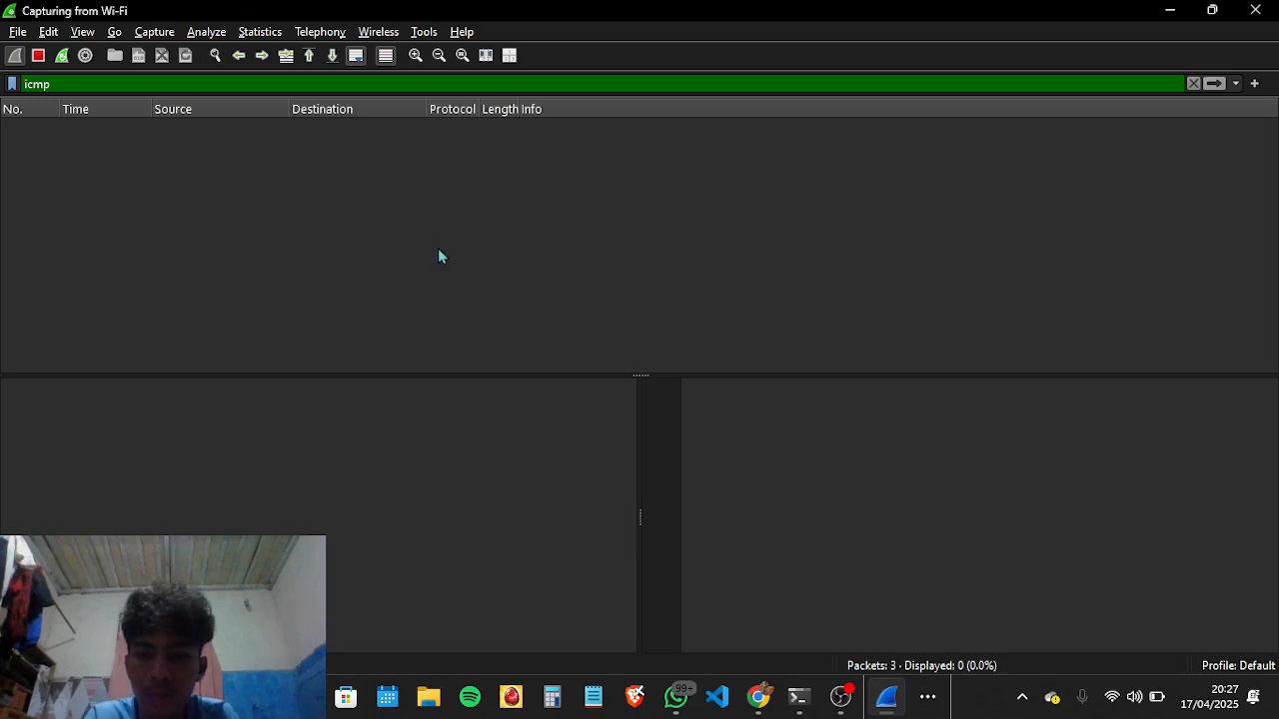
pyautogui.hotkey('alt', 'Tab')
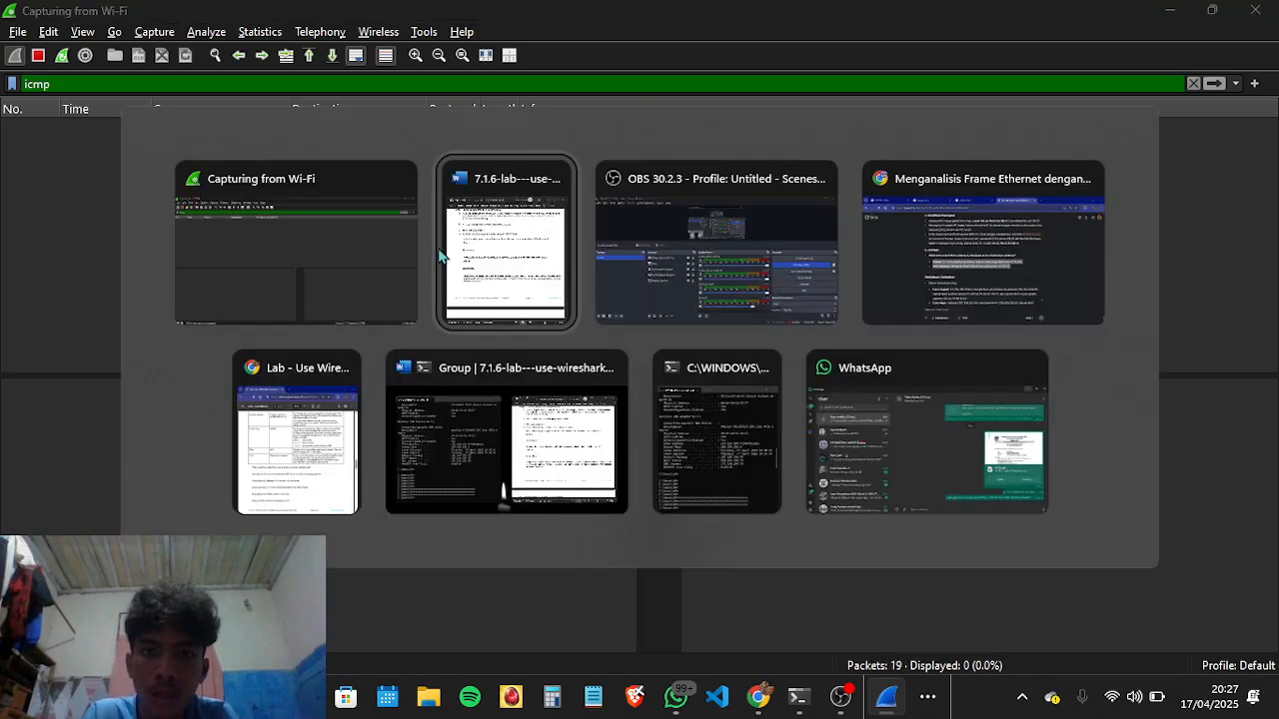
pyautogui.hotkey('alt', 'Tab')
pyautogui.hotkey('alt', 'Tab')
pyautogui.hotkey('alt', 'Tab')
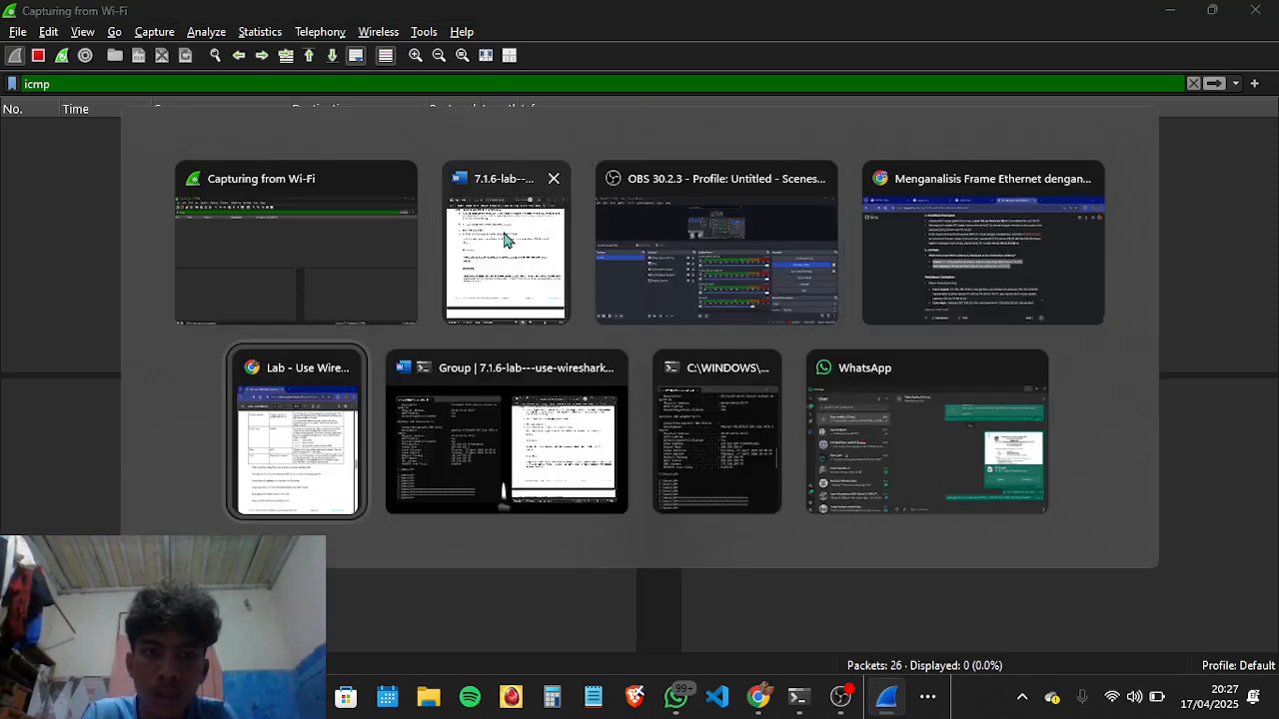
pyautogui.click(499, 233)
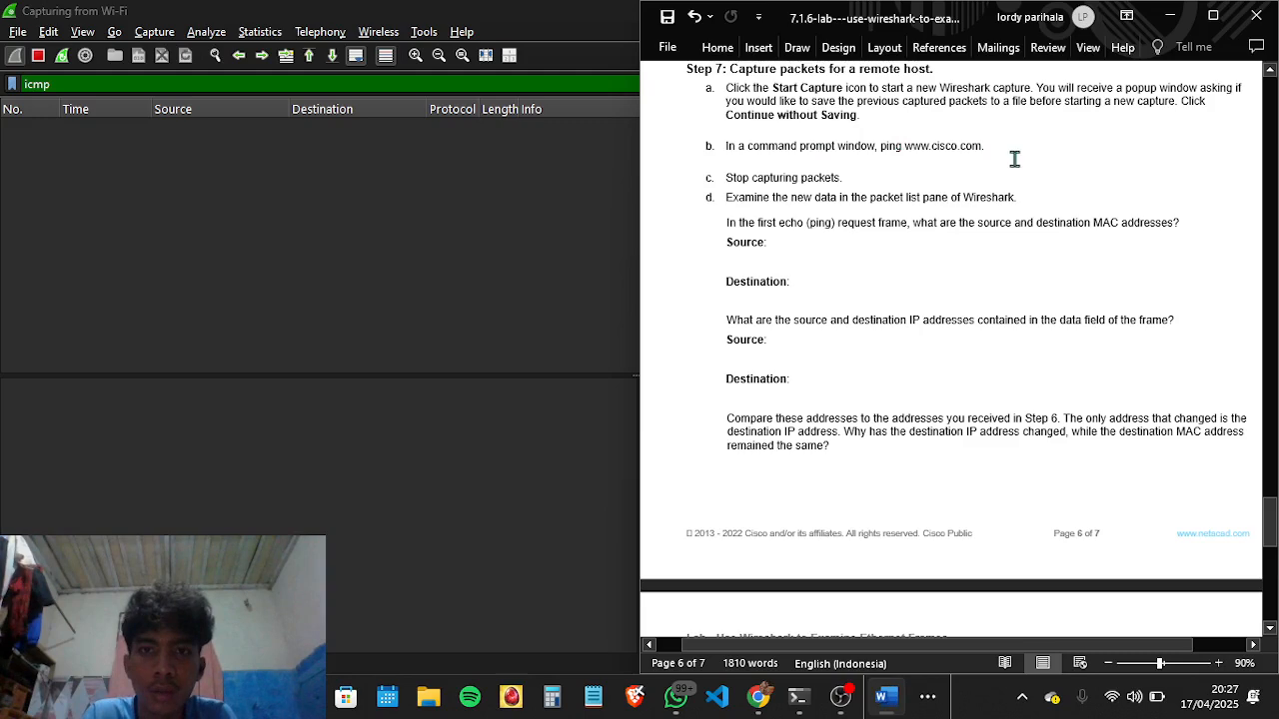
pyautogui.hotkey('alt', 'Tab')
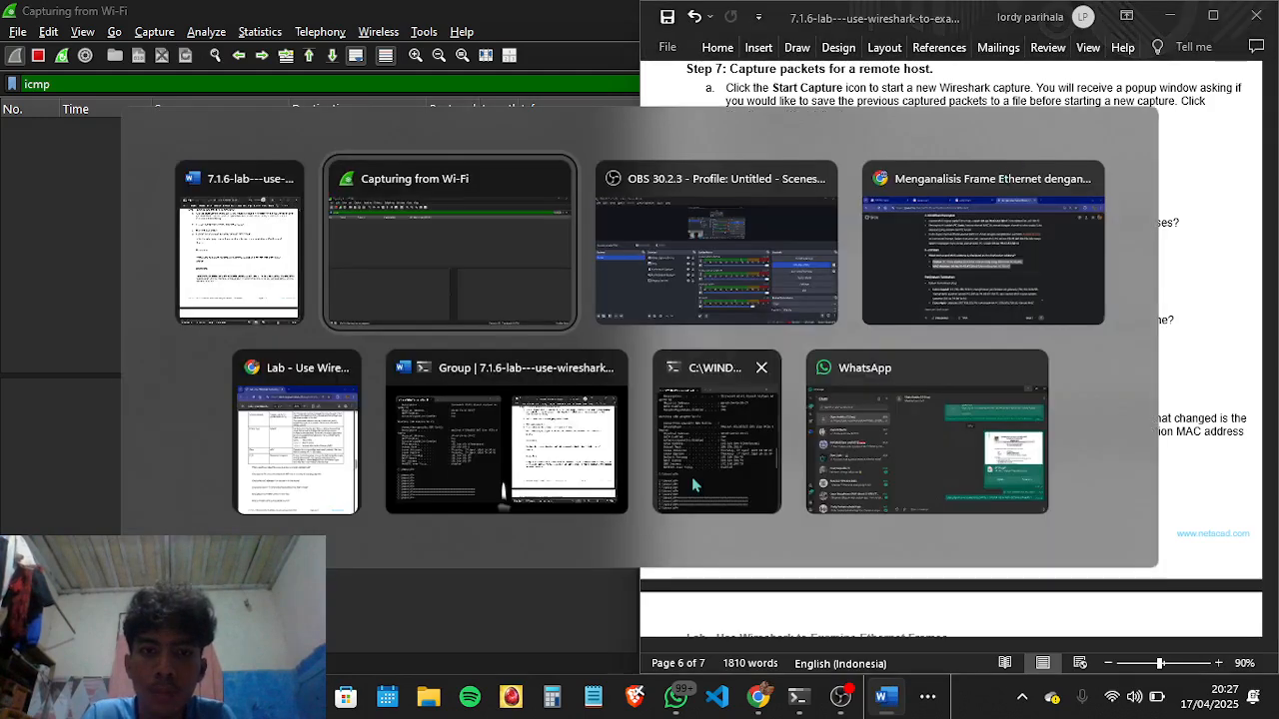
pyautogui.click(693, 480)
pyautogui.scroll(15, 320, 360)
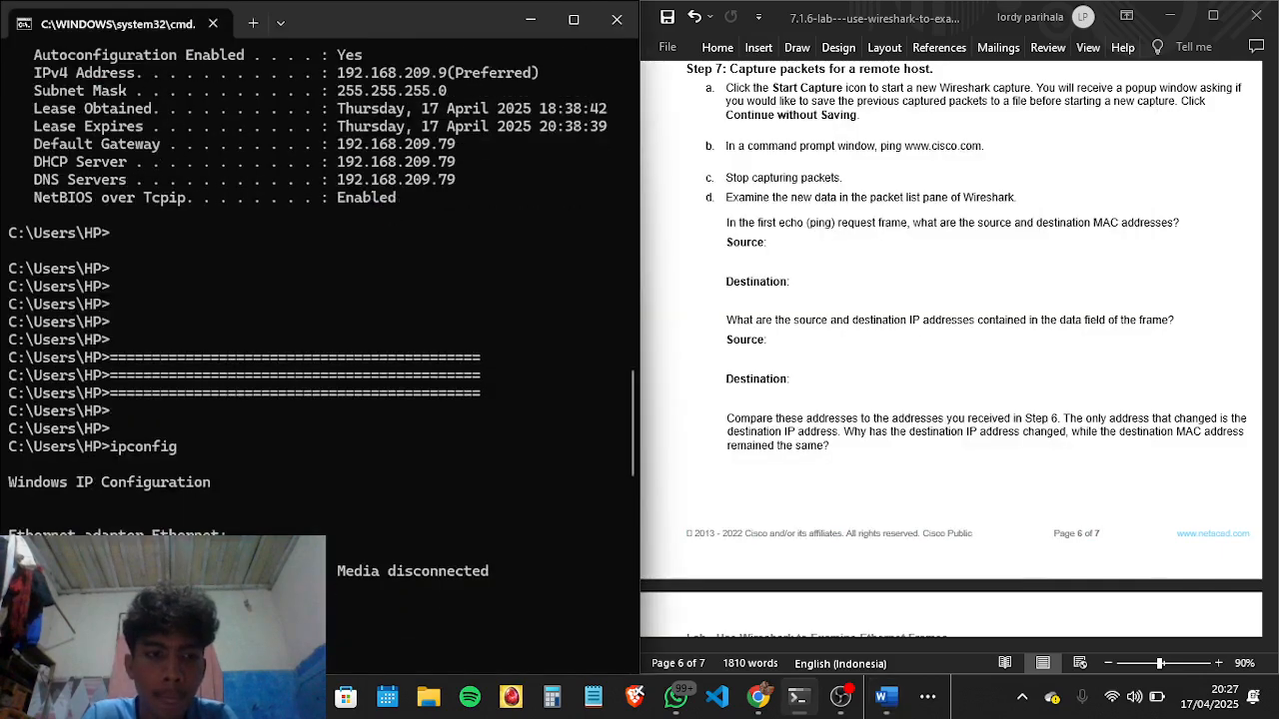
pyautogui.scroll(-15, 258, 437)
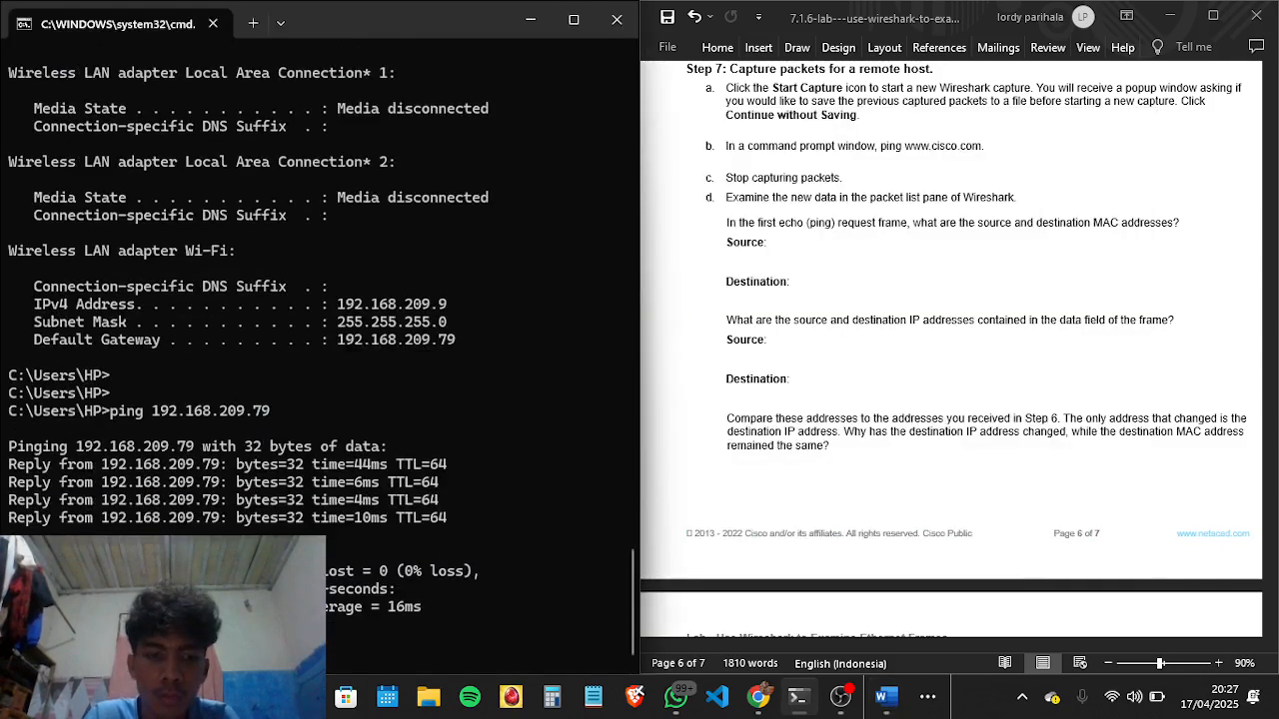
pyautogui.scroll(-1, 249, 323)
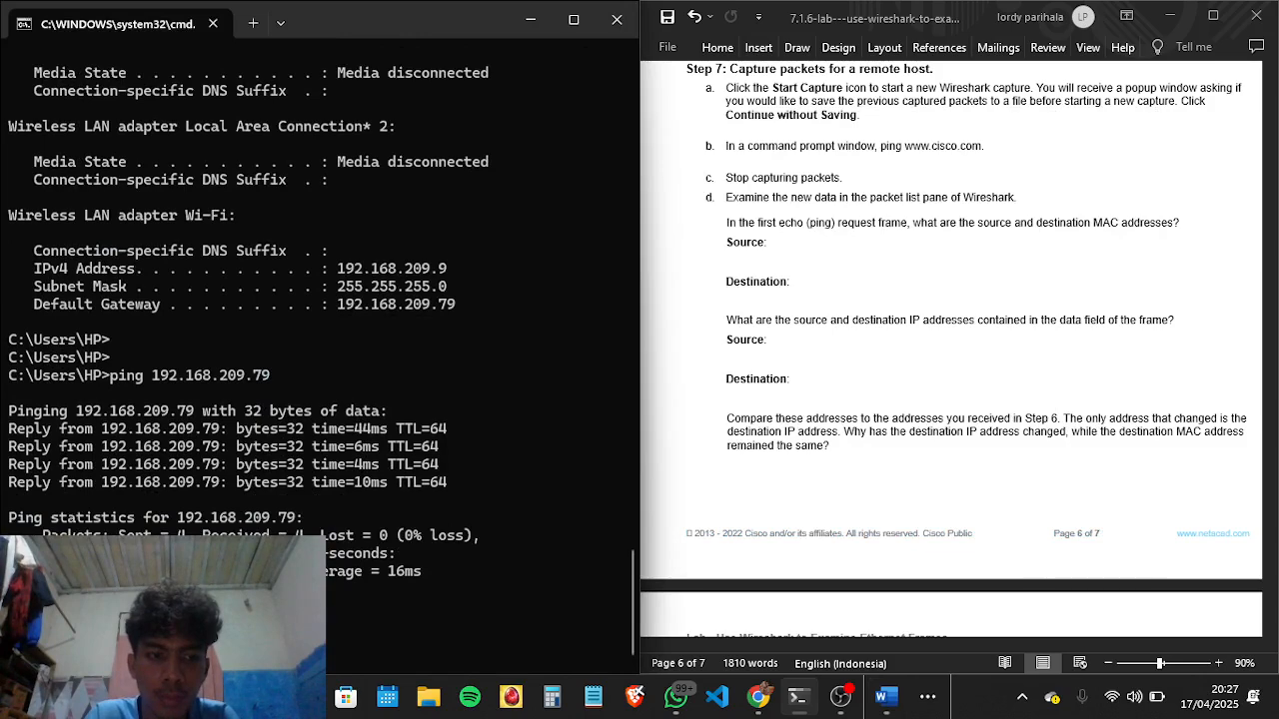
pyautogui.scroll(-2, 249, 324)
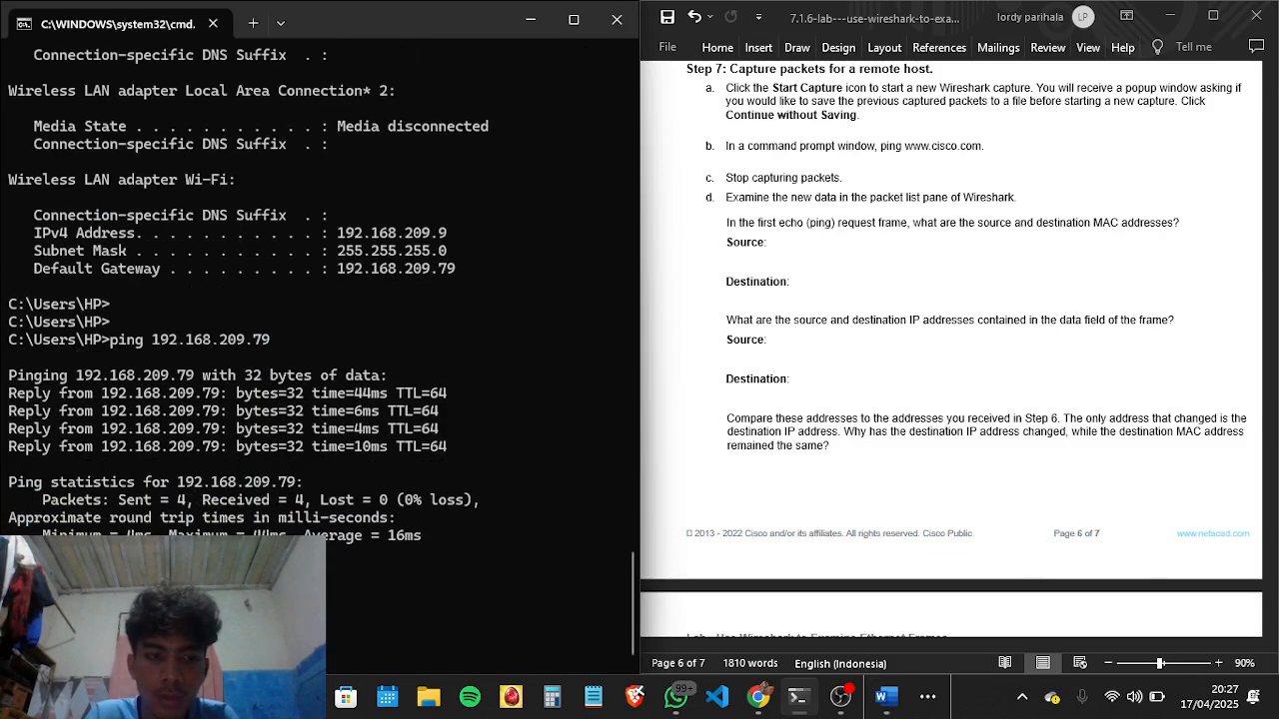
pyautogui.scroll(-1, 249, 324)
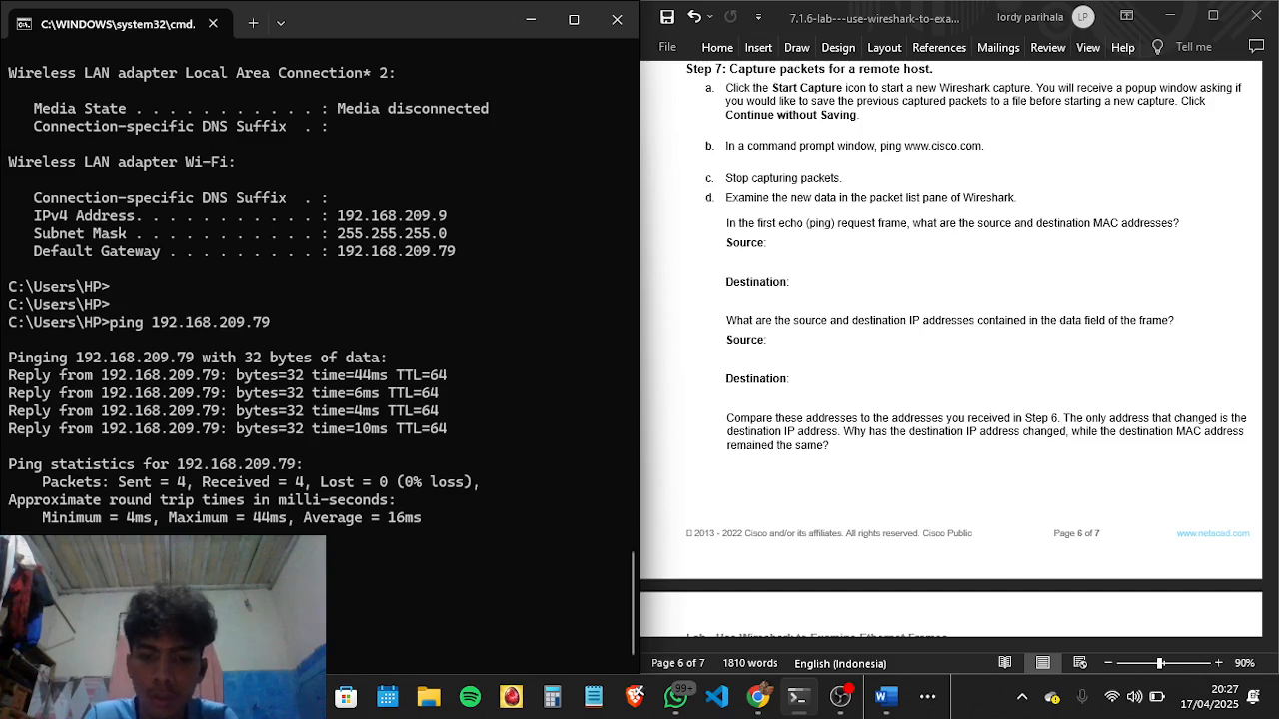
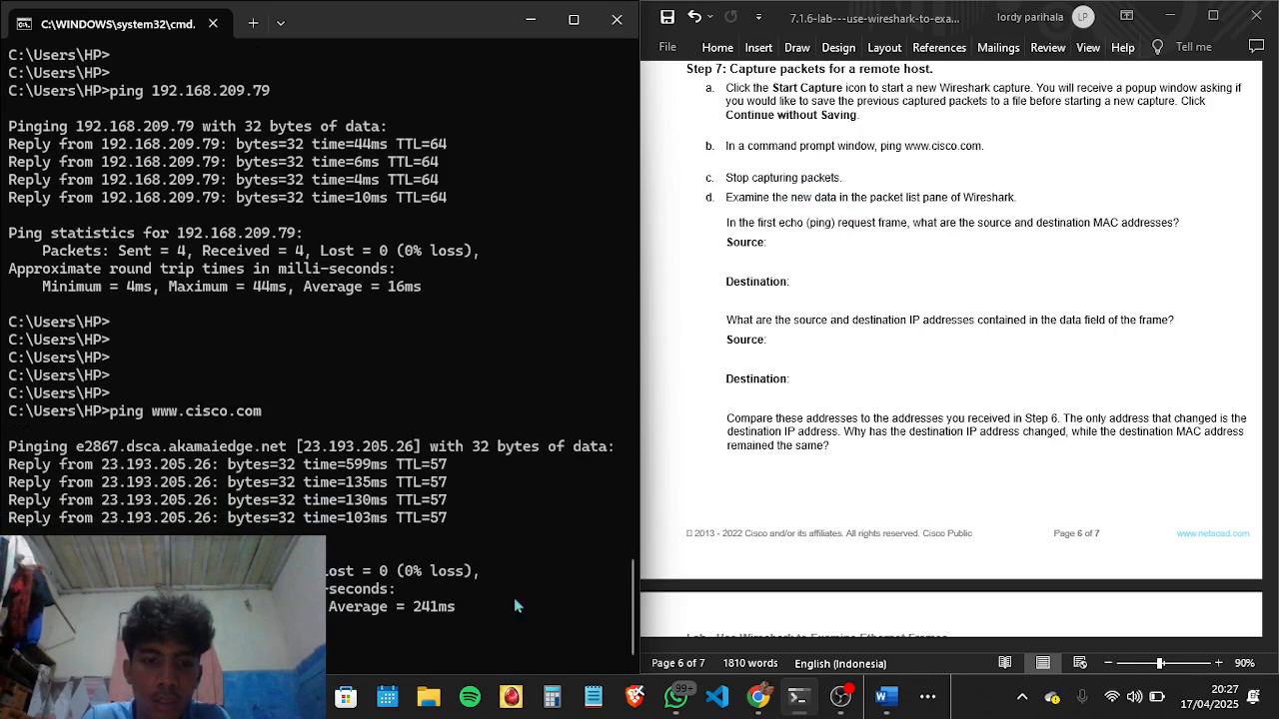
# Step: Return to Wireshark and stop the running Wi-Fi capture
pyautogui.hotkey('alt', 'Tab')
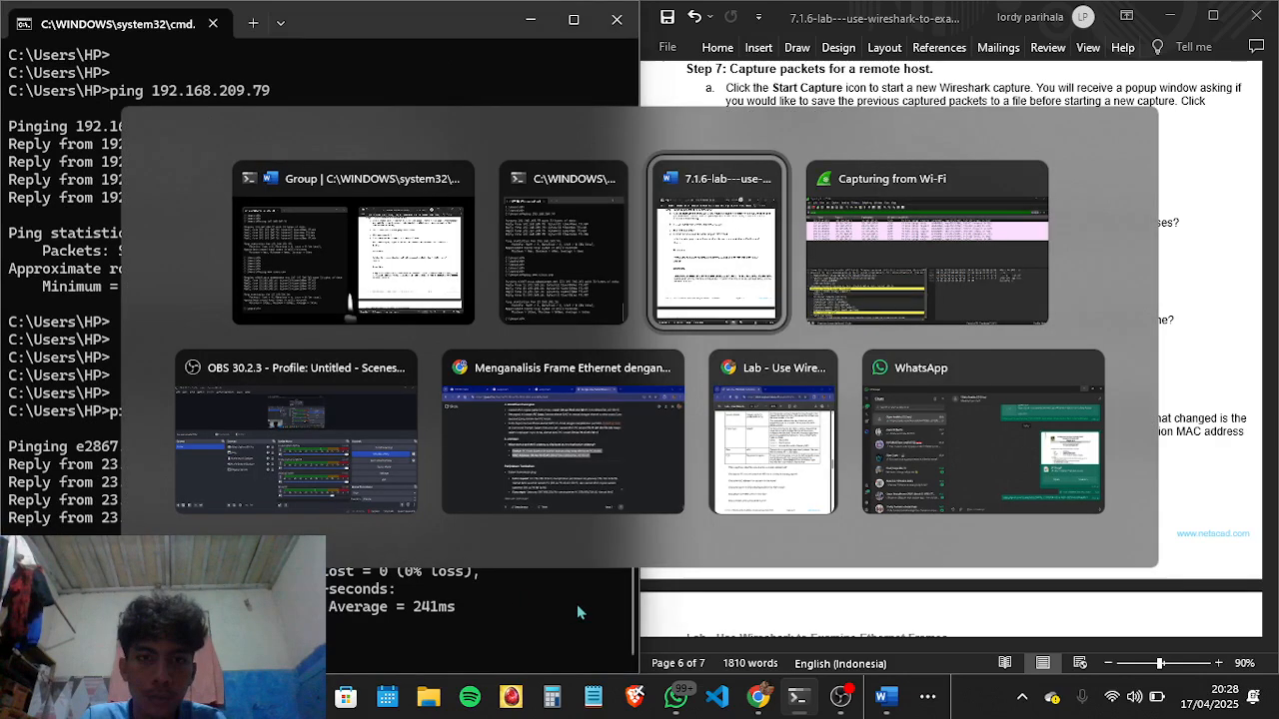
pyautogui.hotkey('alt', 'Tab')
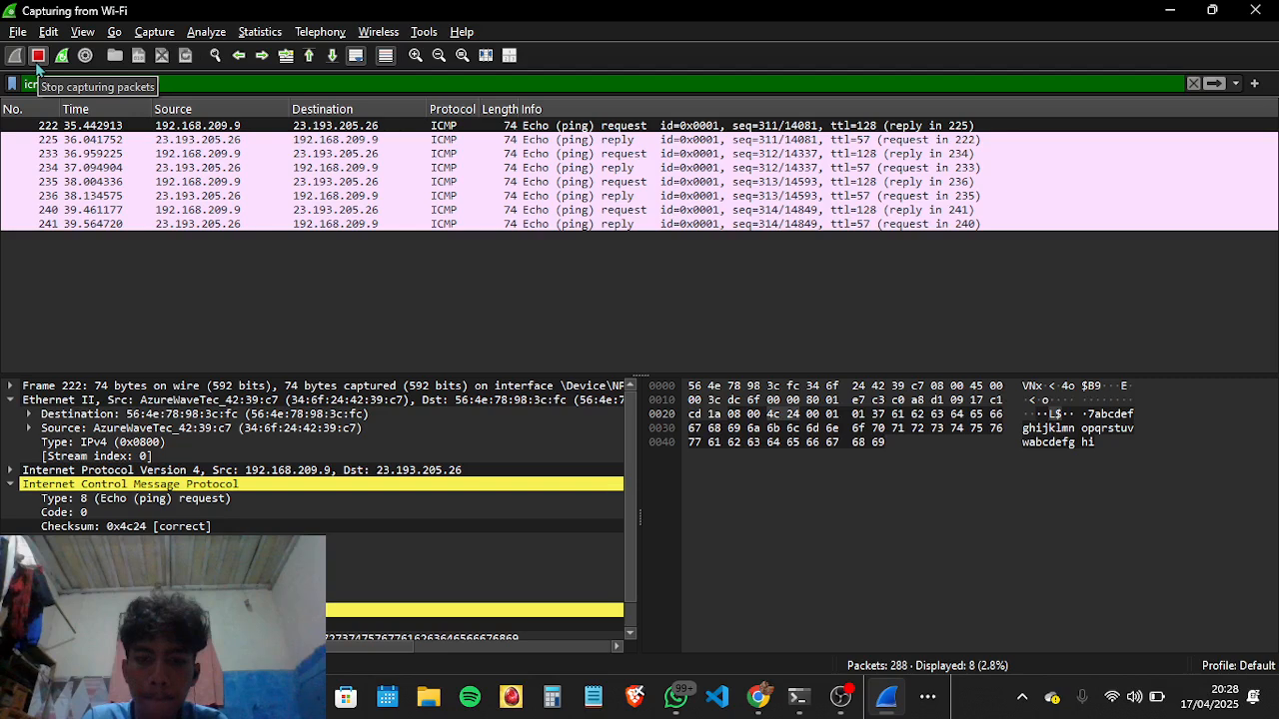
pyautogui.click(36, 62)
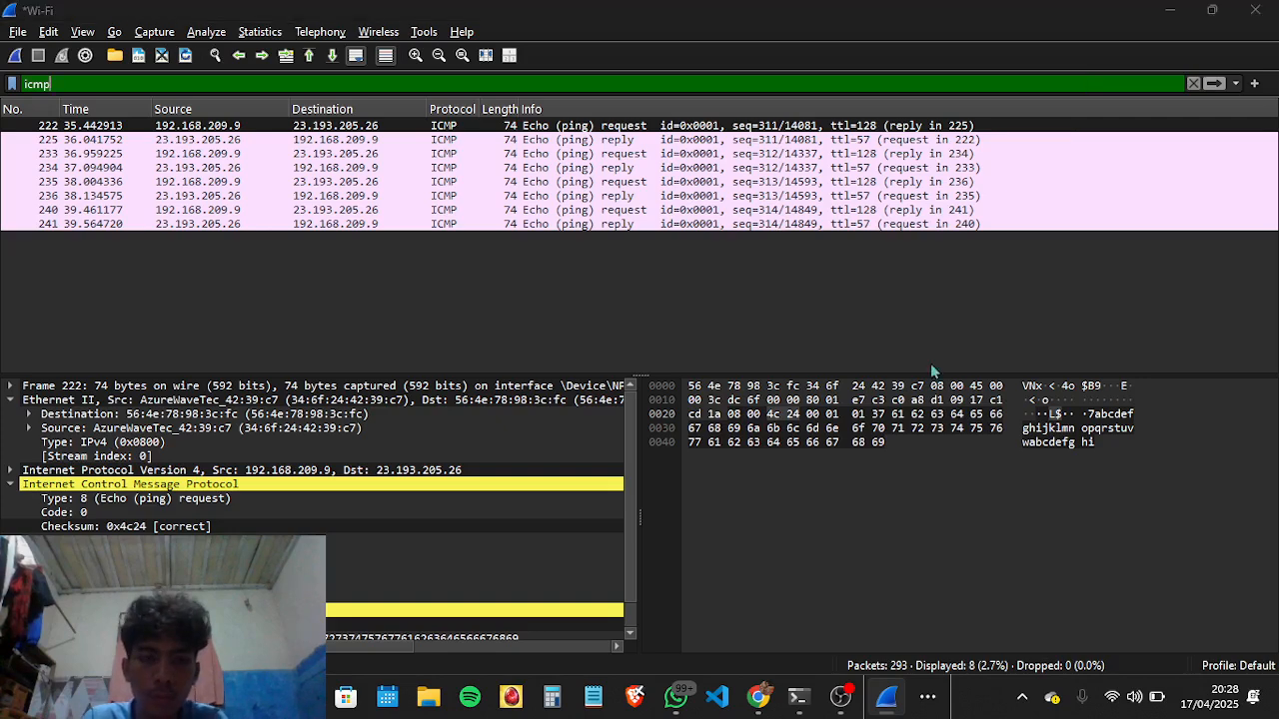
# Step: Bring up Word's Step 7d beside Wireshark and examine the source and destination addresses of the first echo request, frame 222
pyautogui.hotkey('alt', 'Tab')
pyautogui.hotkey('alt', 'Tab')
pyautogui.hotkey('alt', 'Tab')
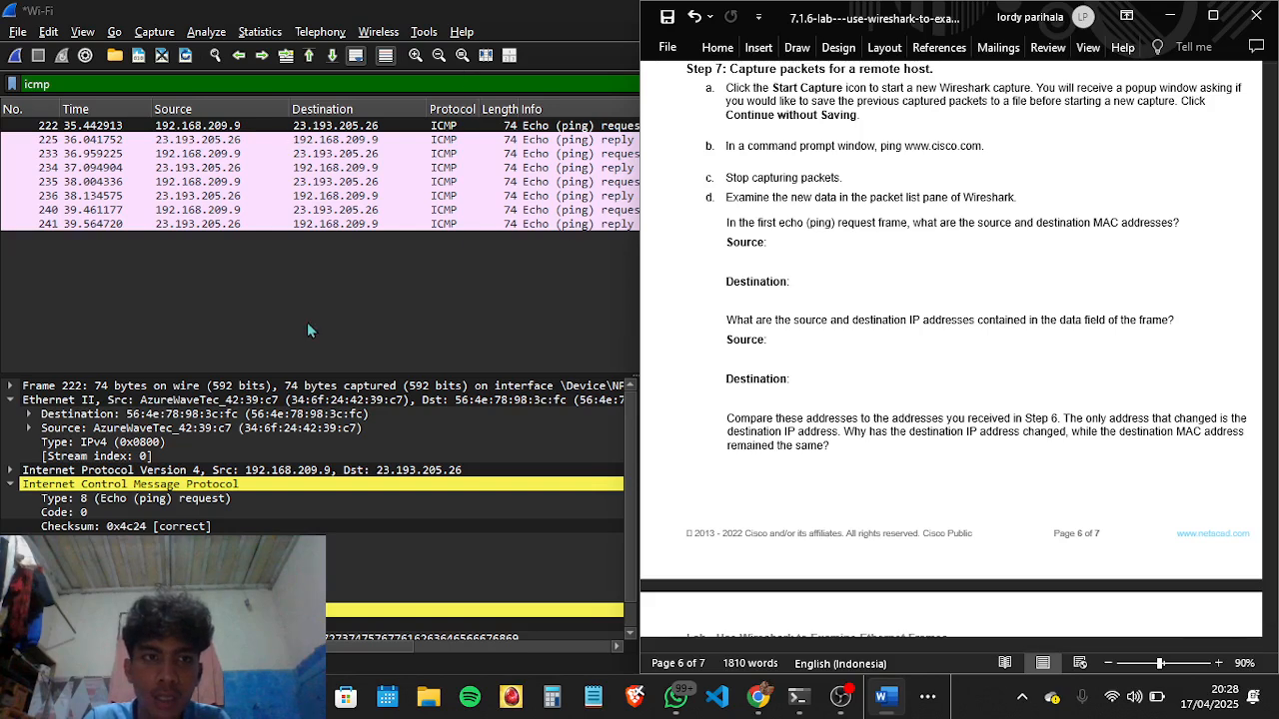
pyautogui.press('super+Up')
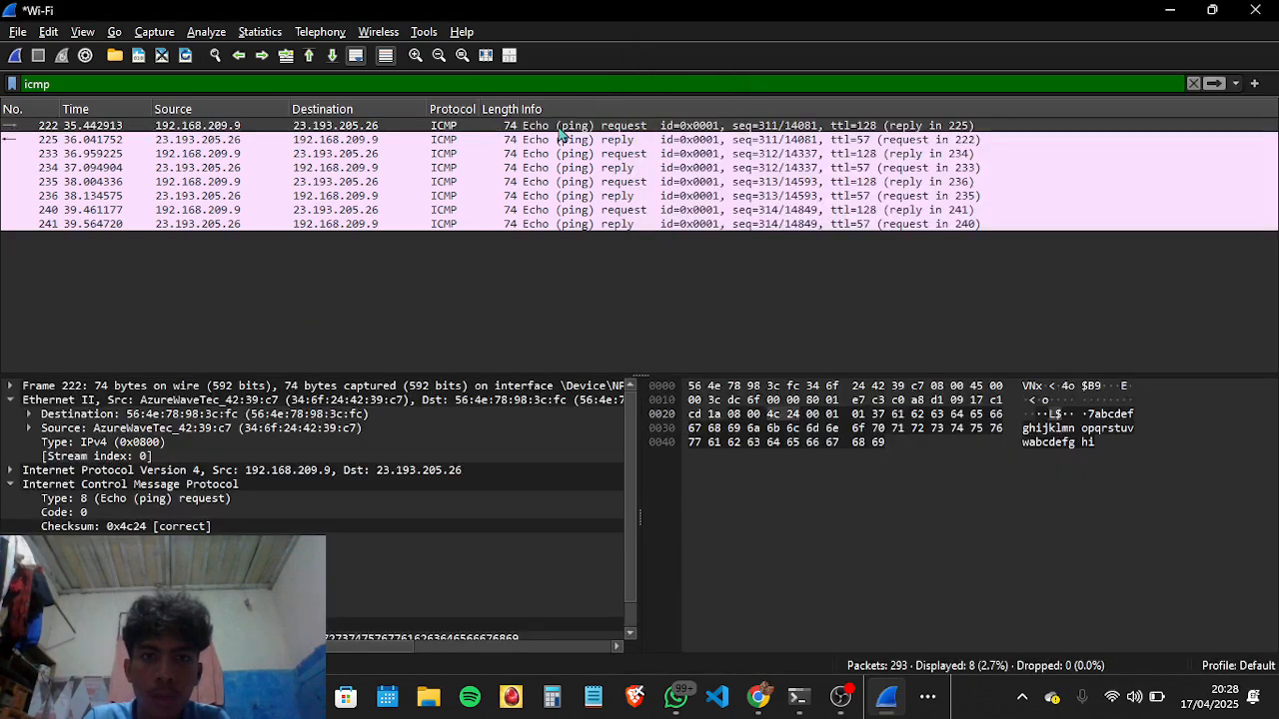
pyautogui.hotkey('alt', 'Tab')
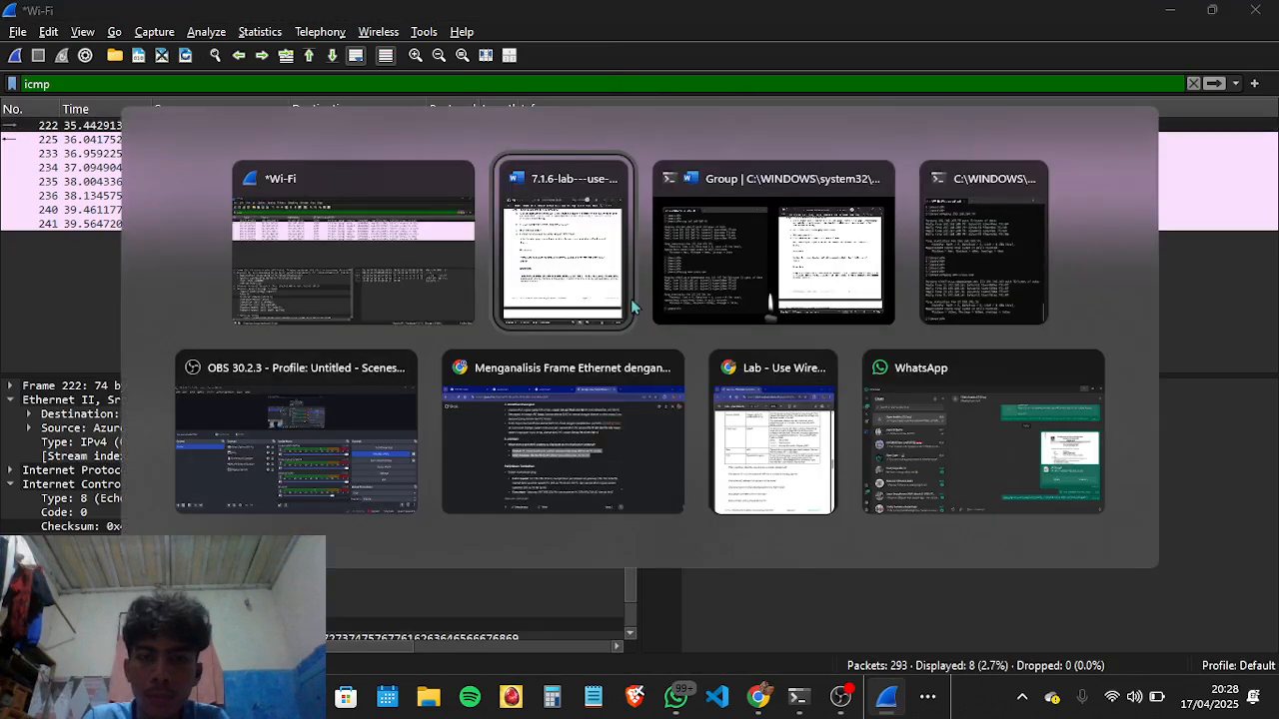
pyautogui.hotkey('alt', 'Tab')
pyautogui.click(582, 300)
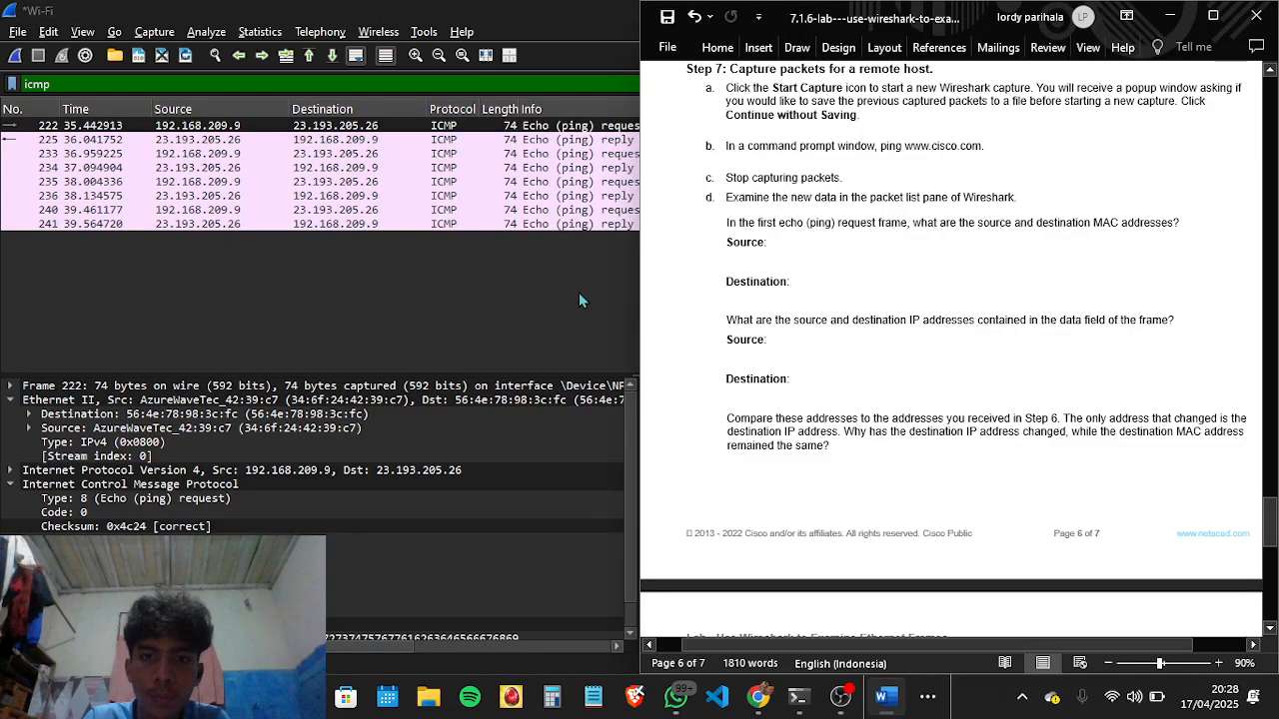
pyautogui.click(819, 340)
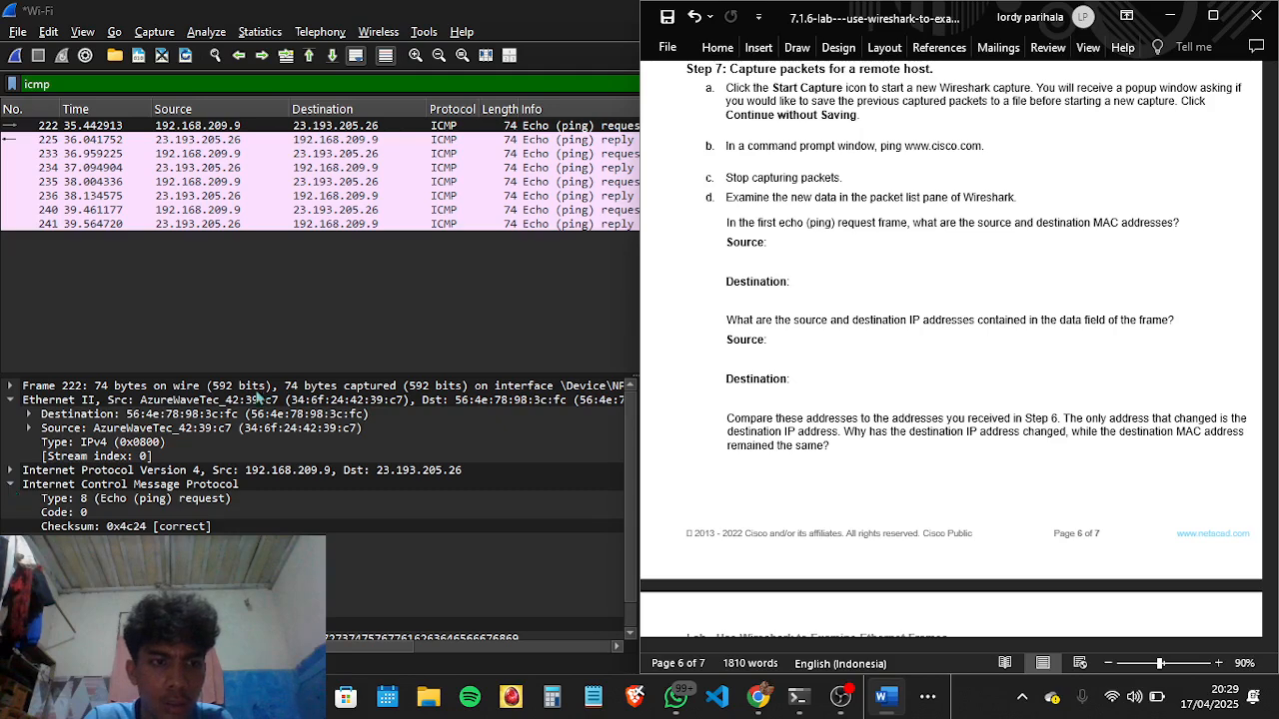
# Step: Check frame 222's source MAC in Wireshark, then switch to Word and enter 34:6f:24:42:39:c7 as Source under the IP address question
pyautogui.click(96, 432)
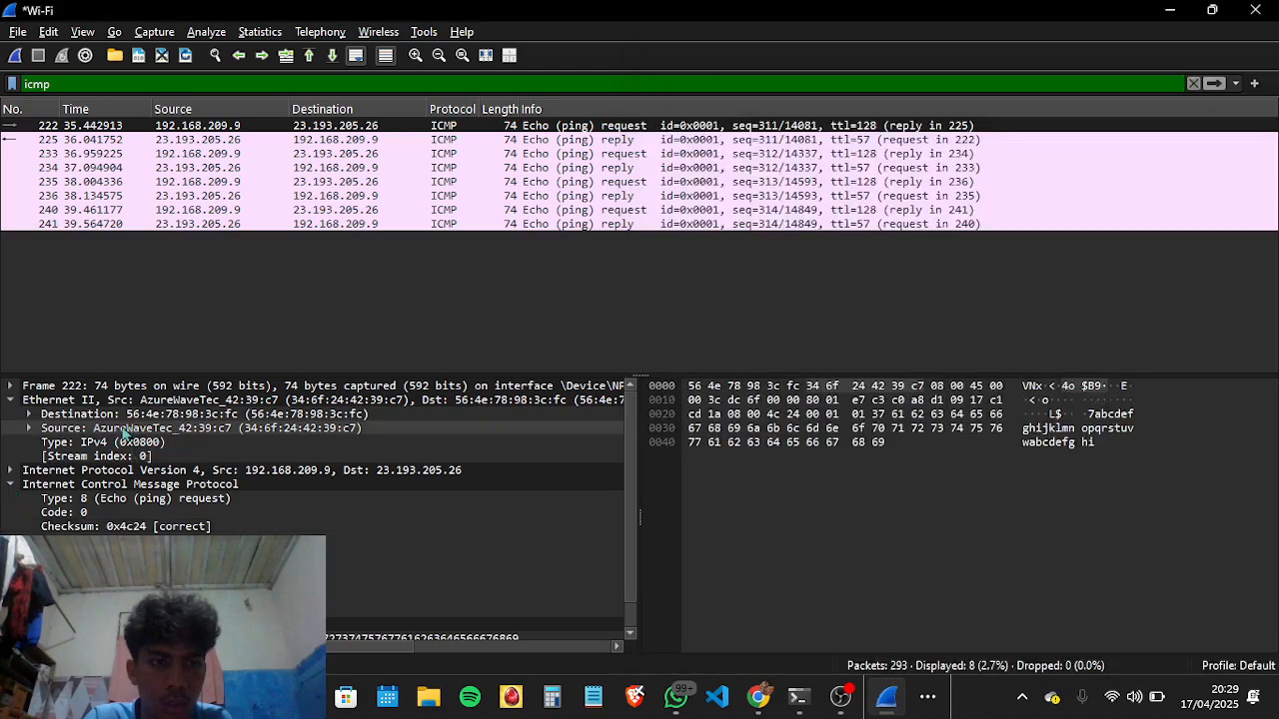
pyautogui.hotkey('alt', 'Tab')
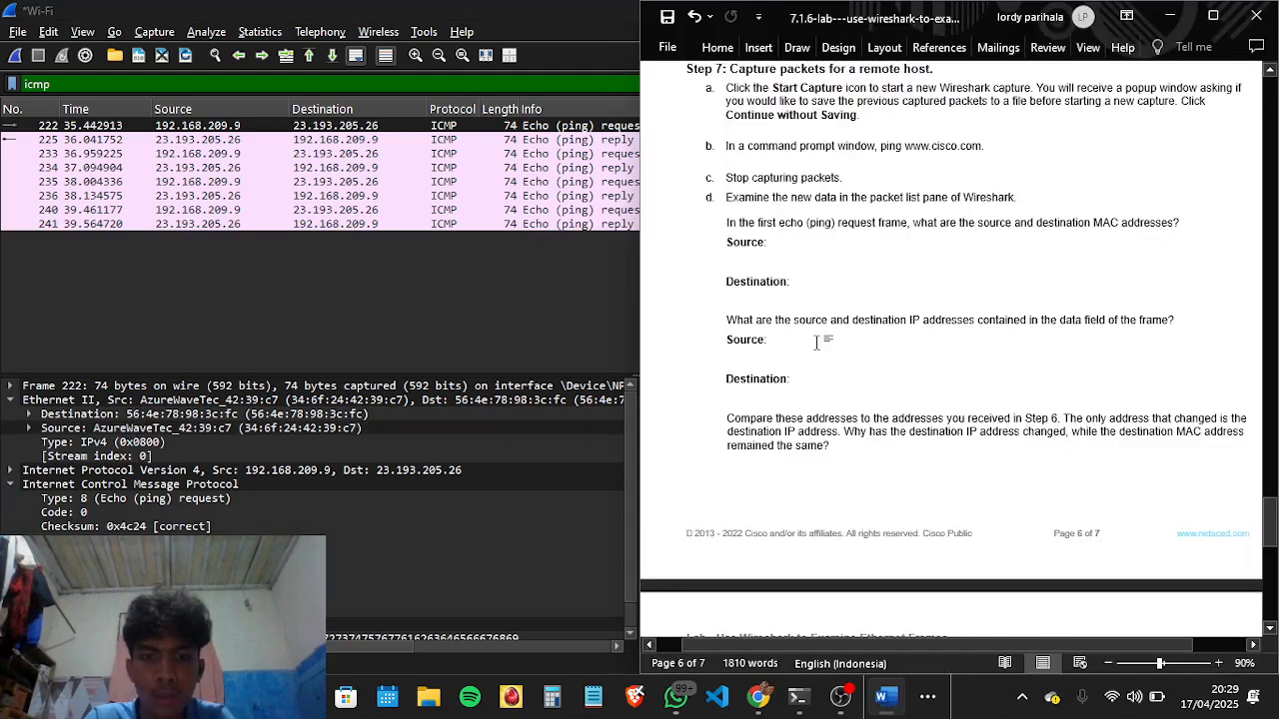
pyautogui.write('34')
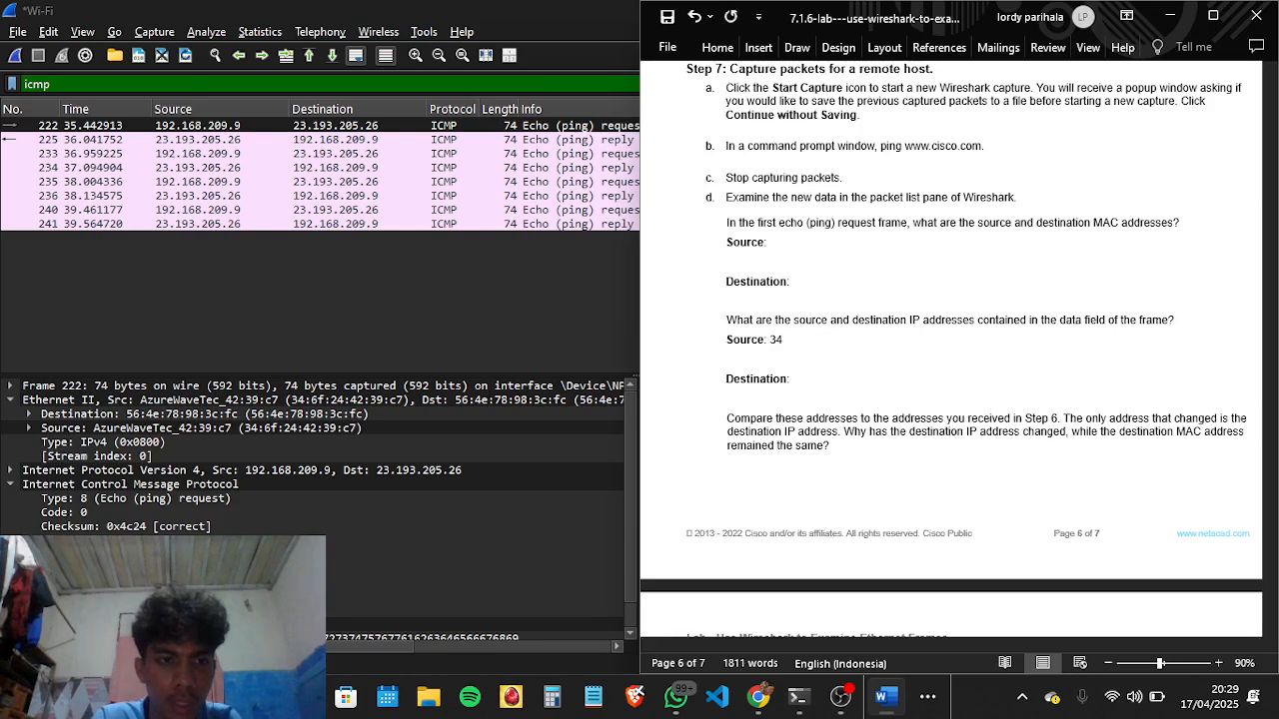
pyautogui.write(':')
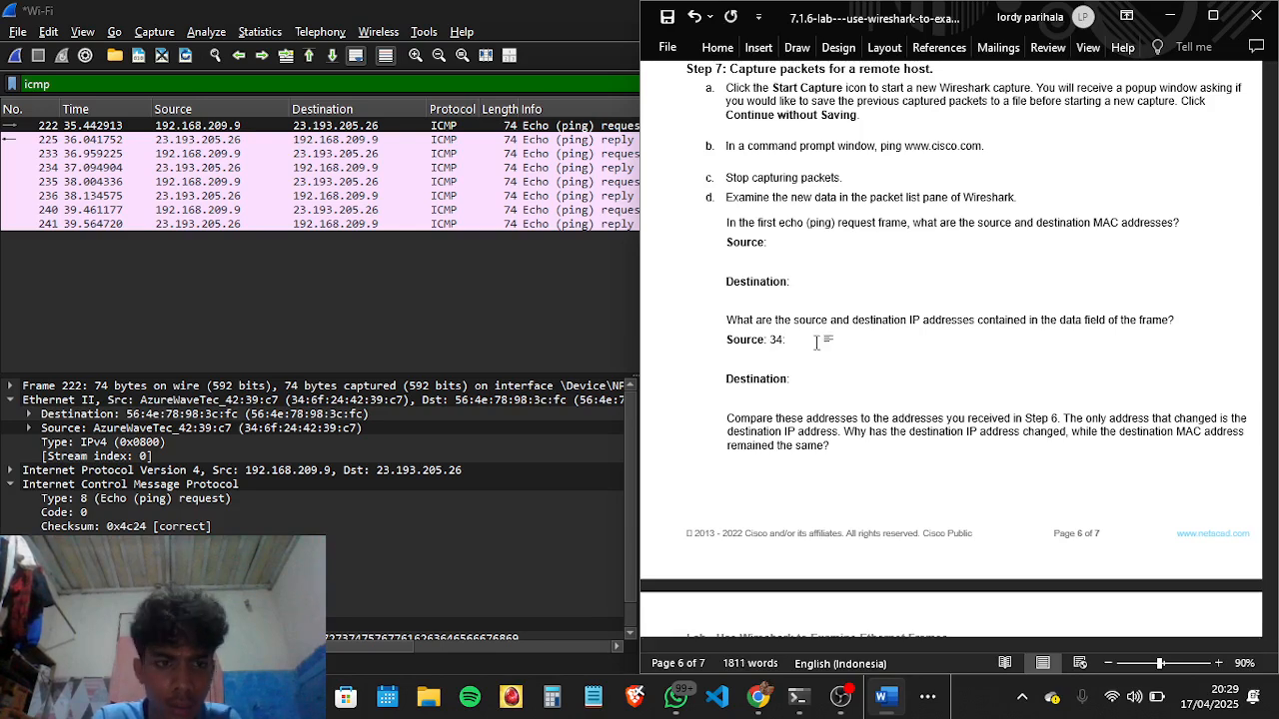
pyautogui.write('6f:')
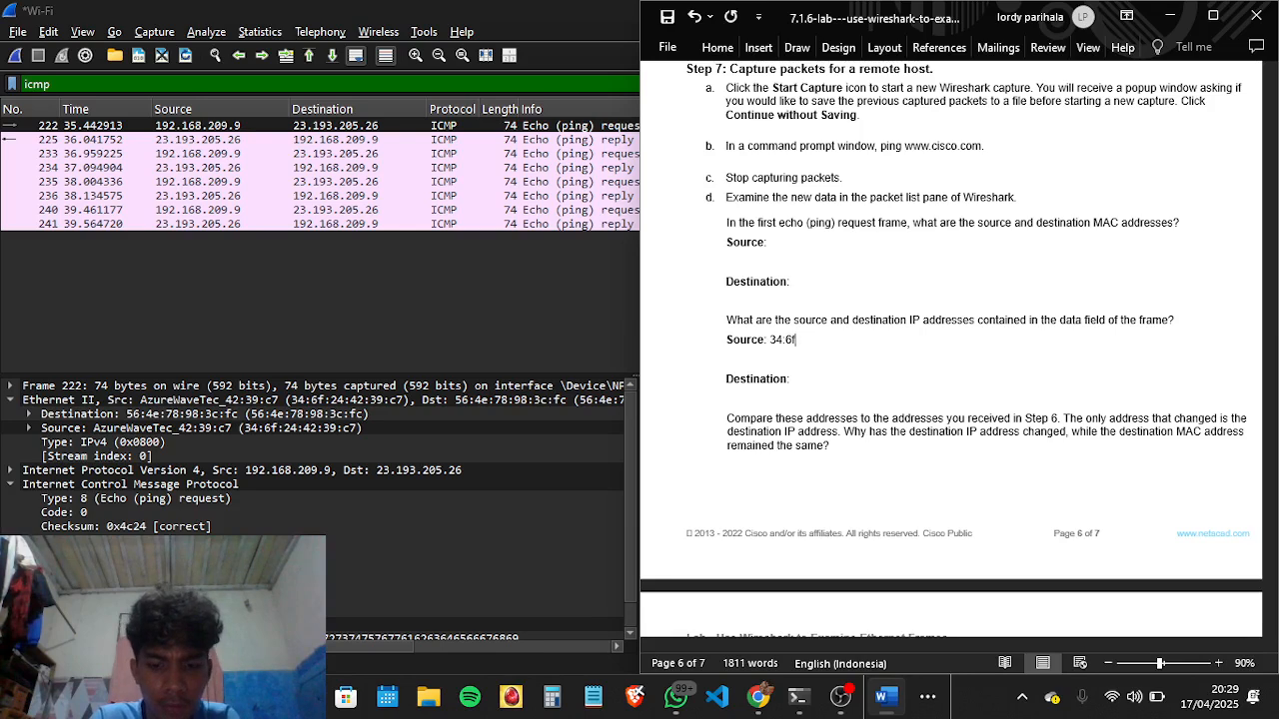
pyautogui.write('2')
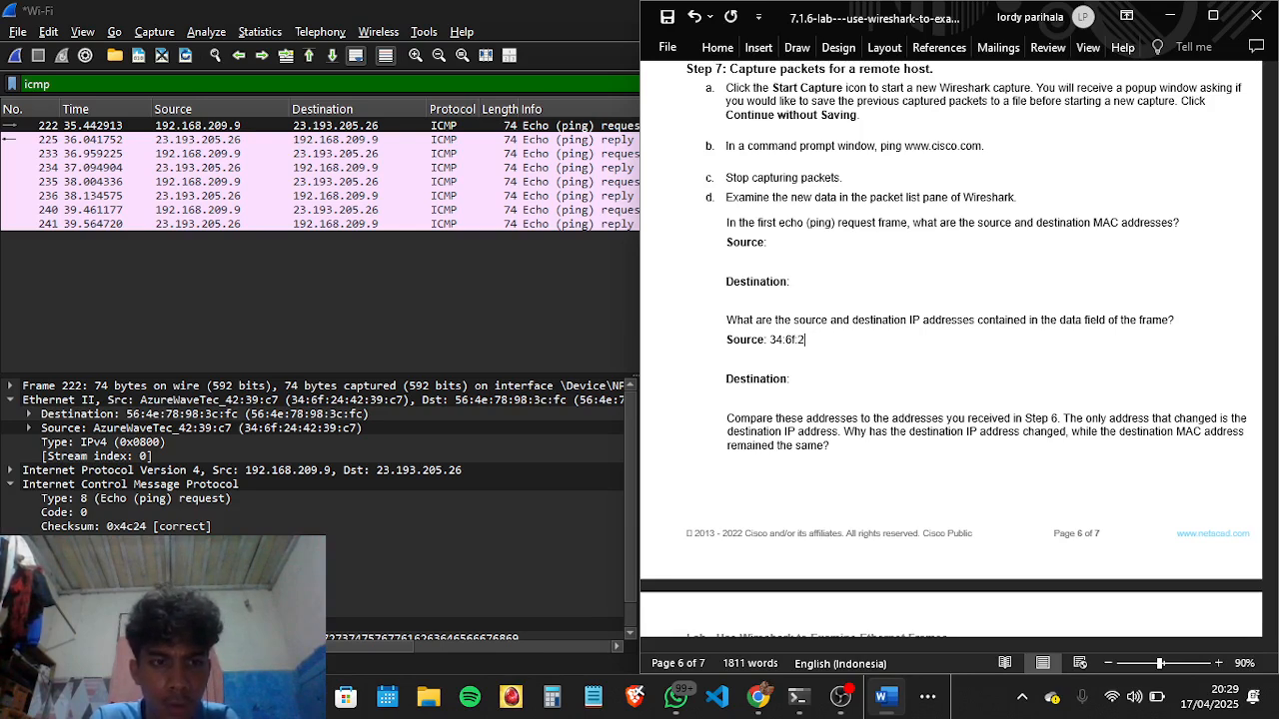
pyautogui.write('4:42:39')
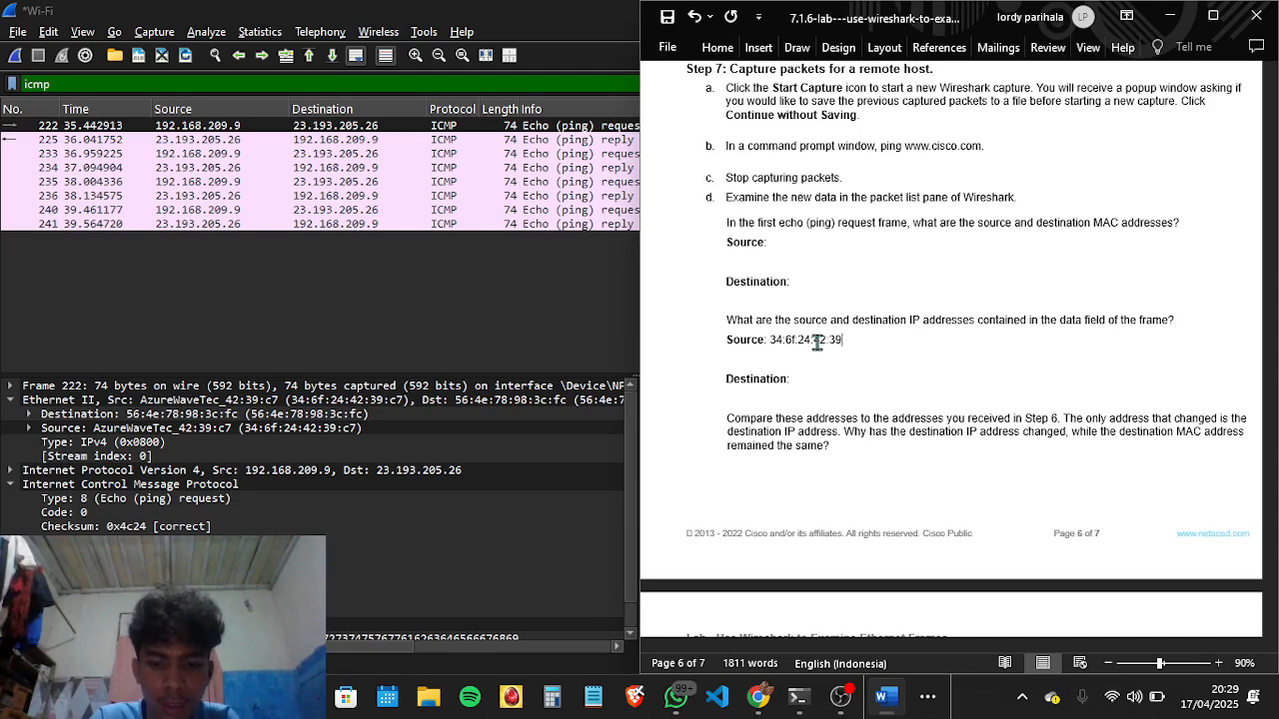
pyautogui.write(':c7')
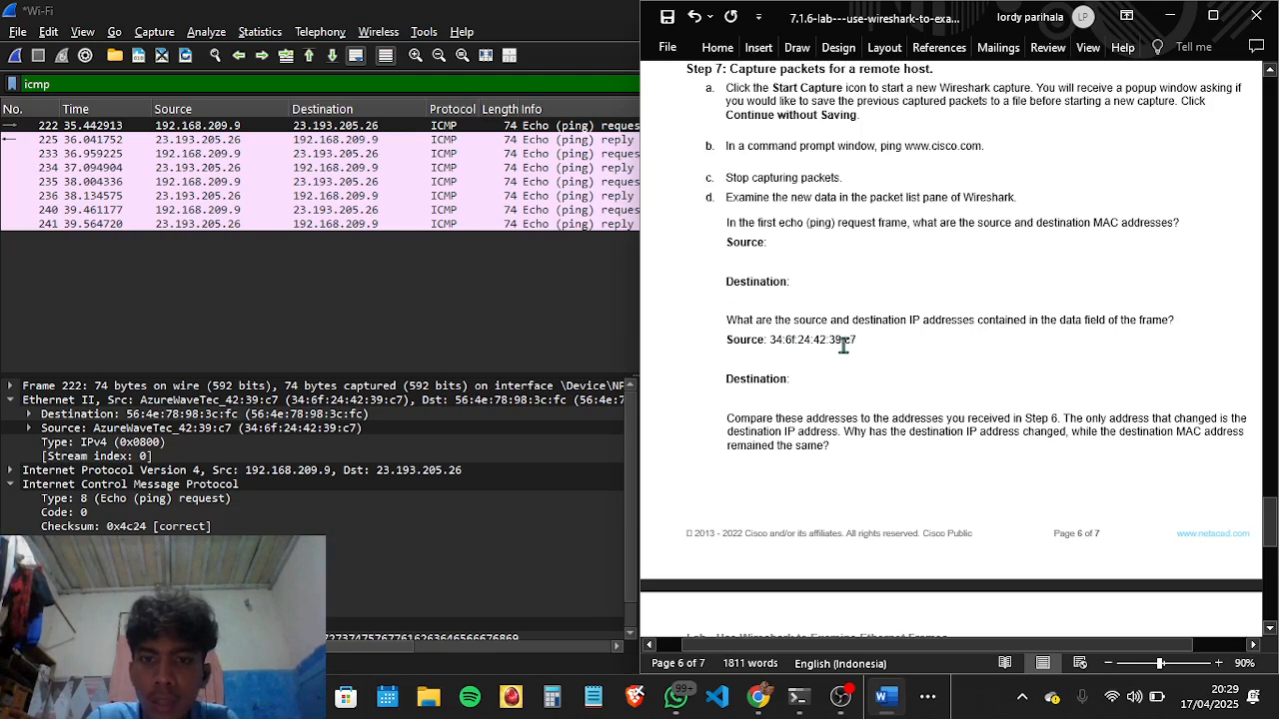
# Step: Move the entered MAC address from the IP question's Source line to the Source line of the Step 7d MAC address question
pyautogui.moveTo(771, 342); pyautogui.dragTo(859, 341)
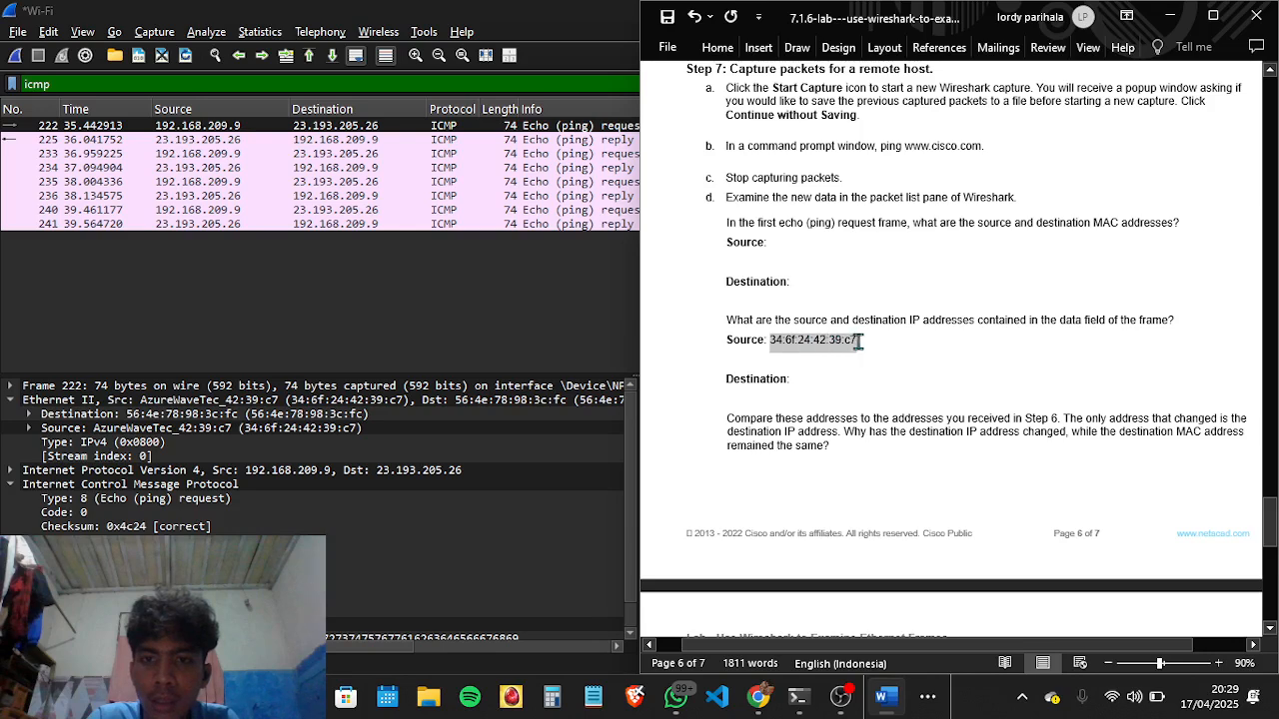
pyautogui.hotkey('ctrl', 'x')
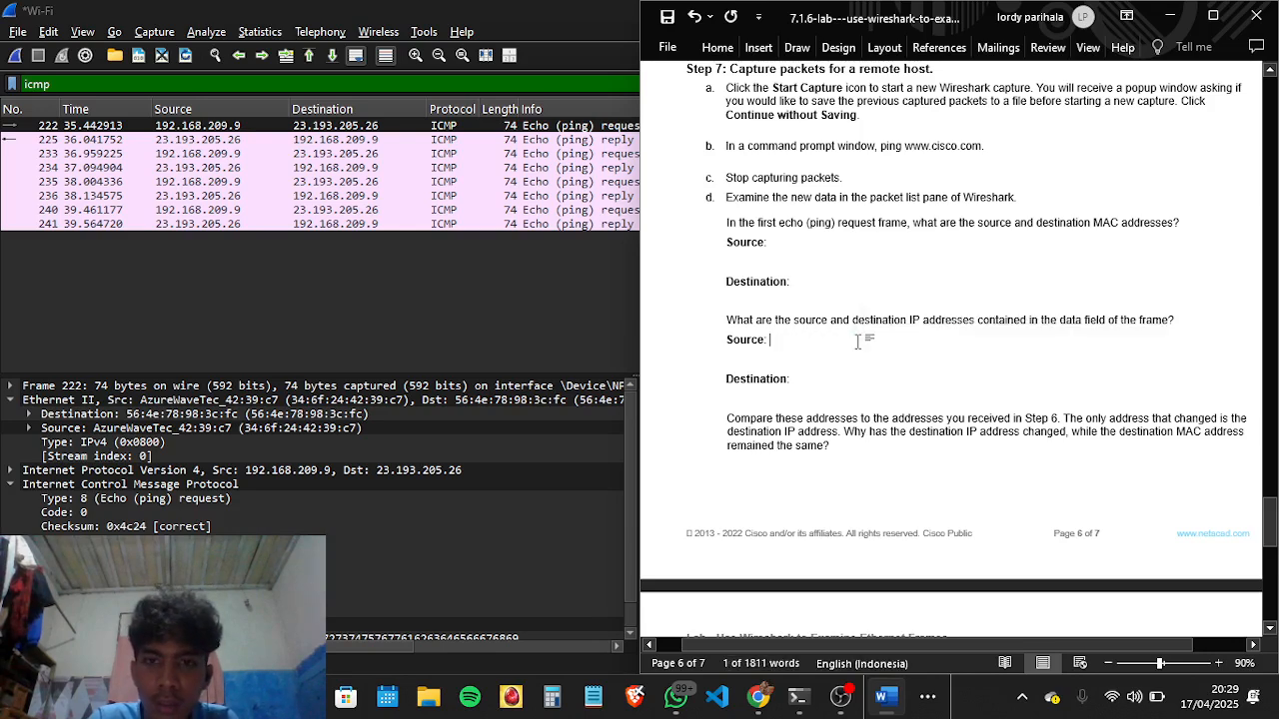
pyautogui.click(771, 242)
pyautogui.hotkey('ctrl', 'v')
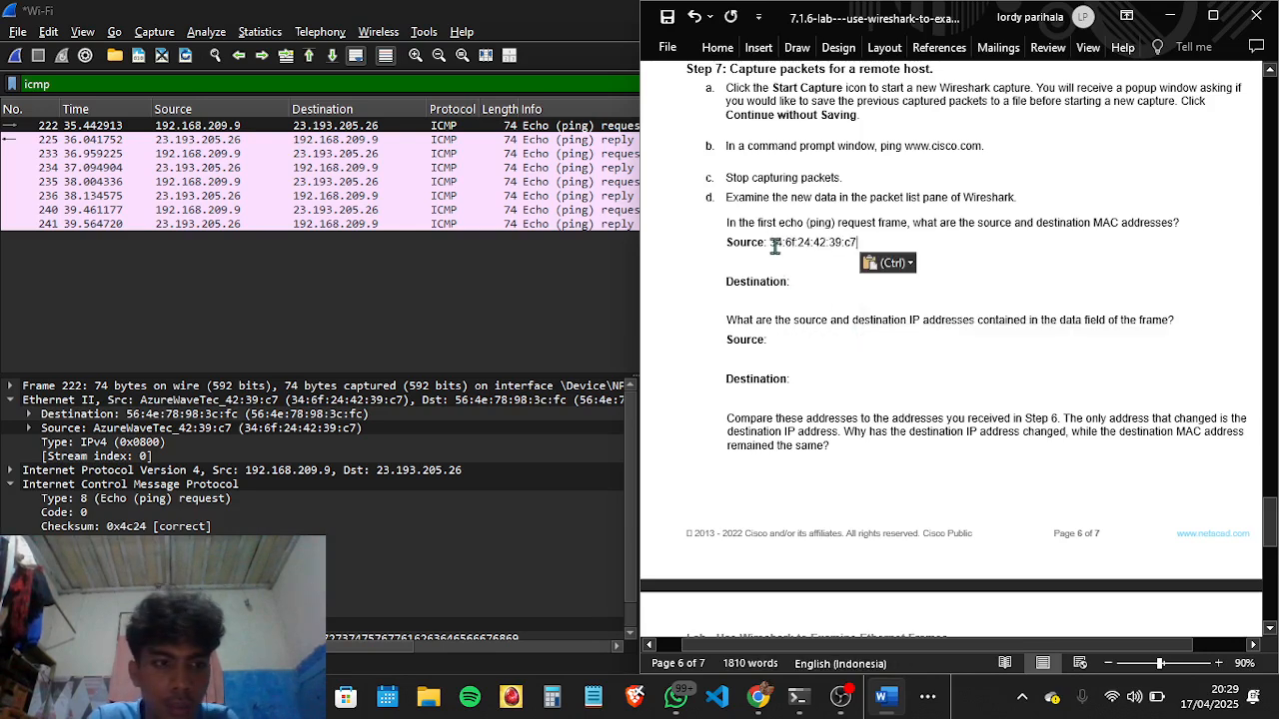
# Step: Fill in the Destination line of the MAC address question with 56:4e:78:98:3c:fc
pyautogui.click(807, 282)
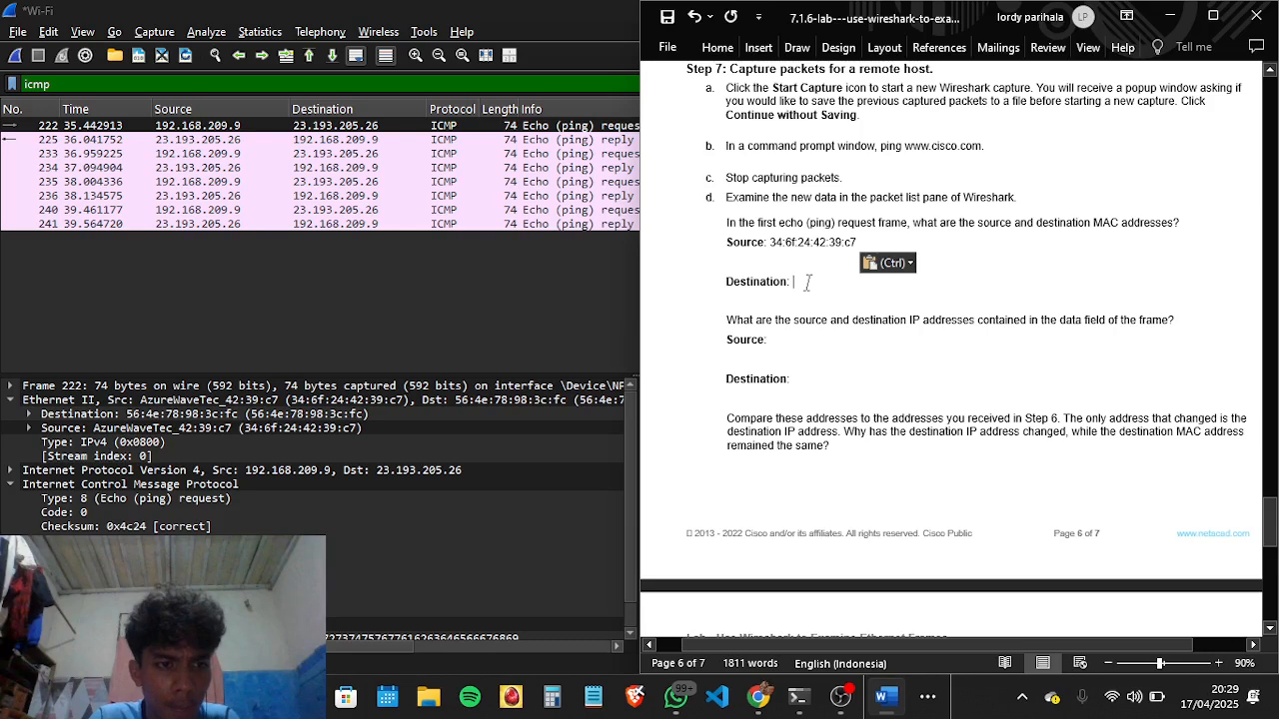
pyautogui.write('56')
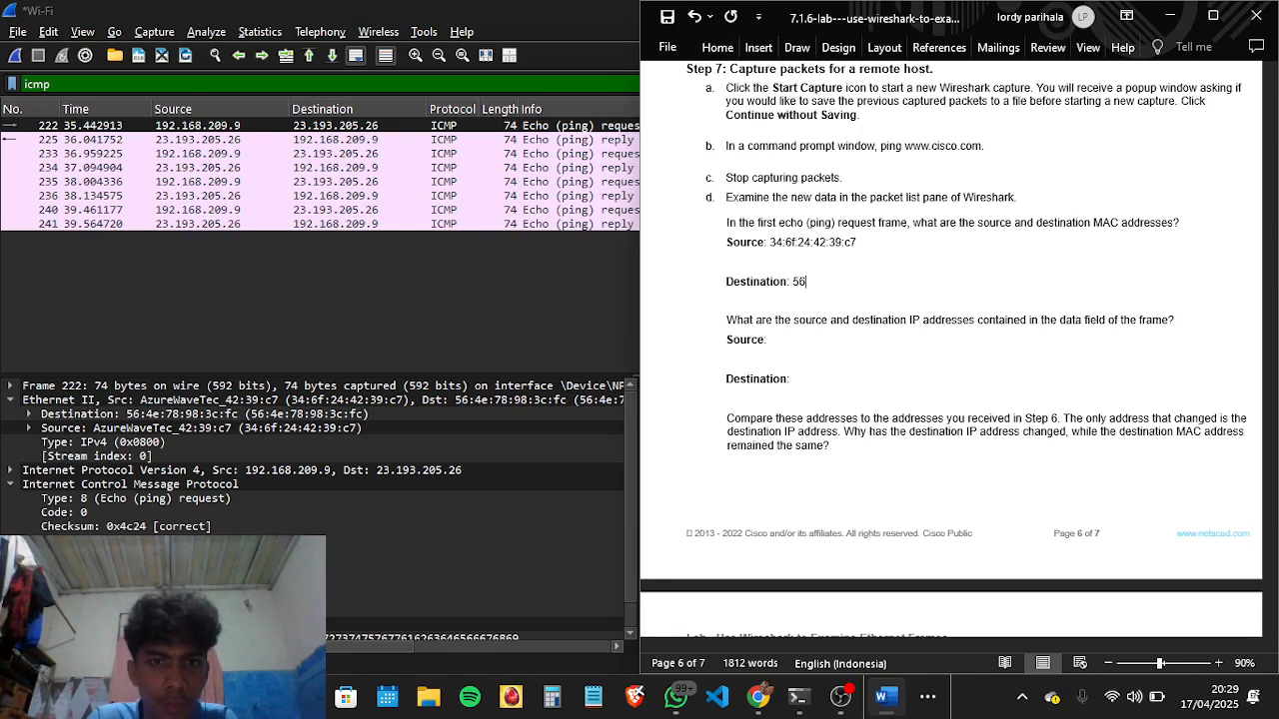
pyautogui.write(':4e')
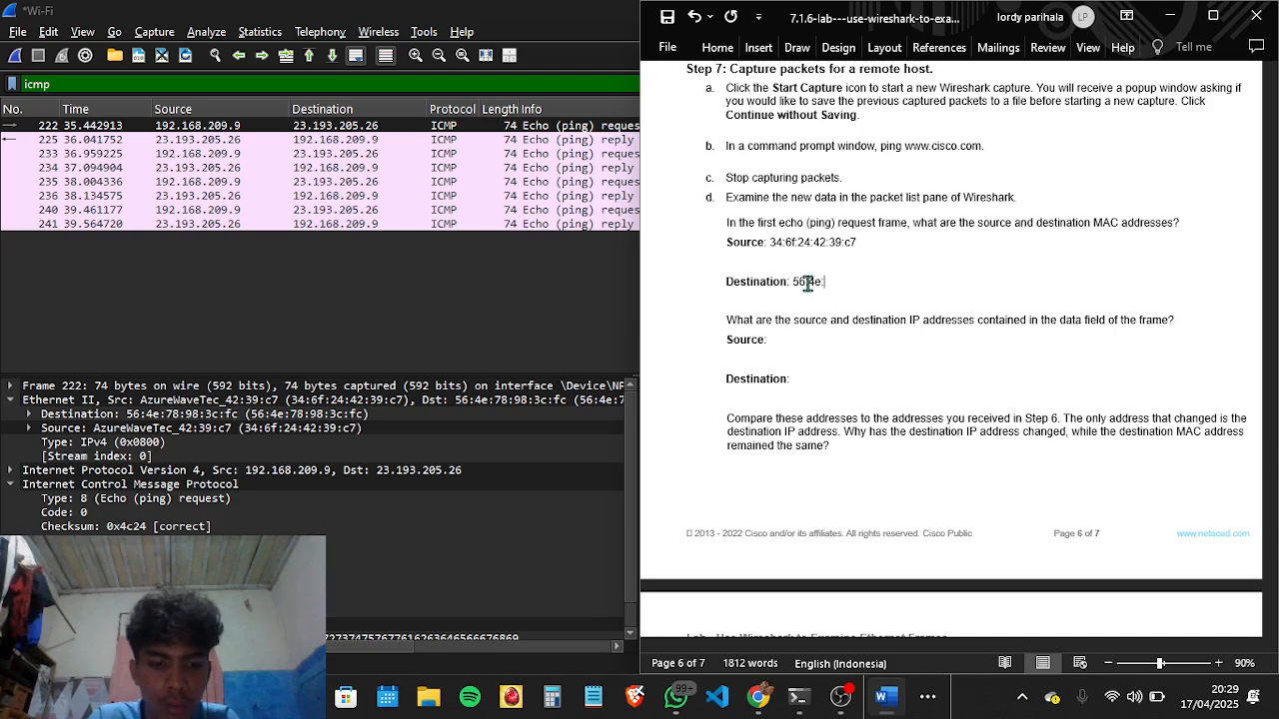
pyautogui.write(':78')
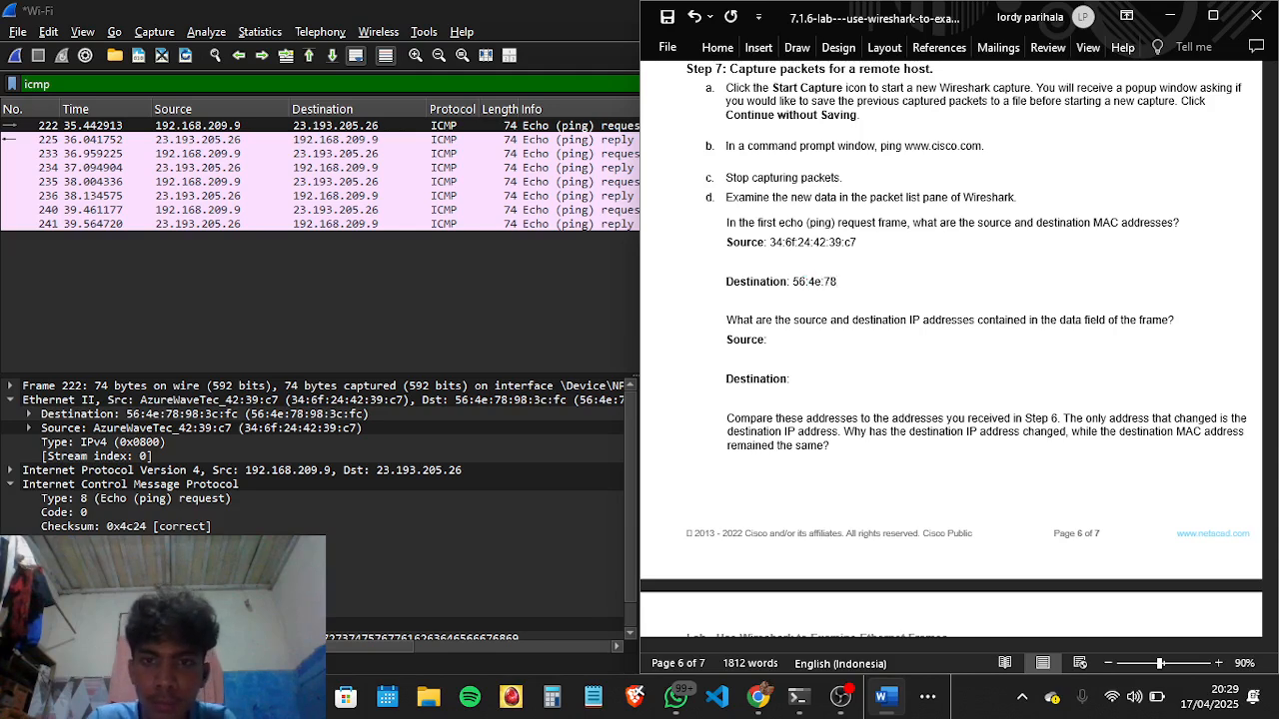
pyautogui.write(':')
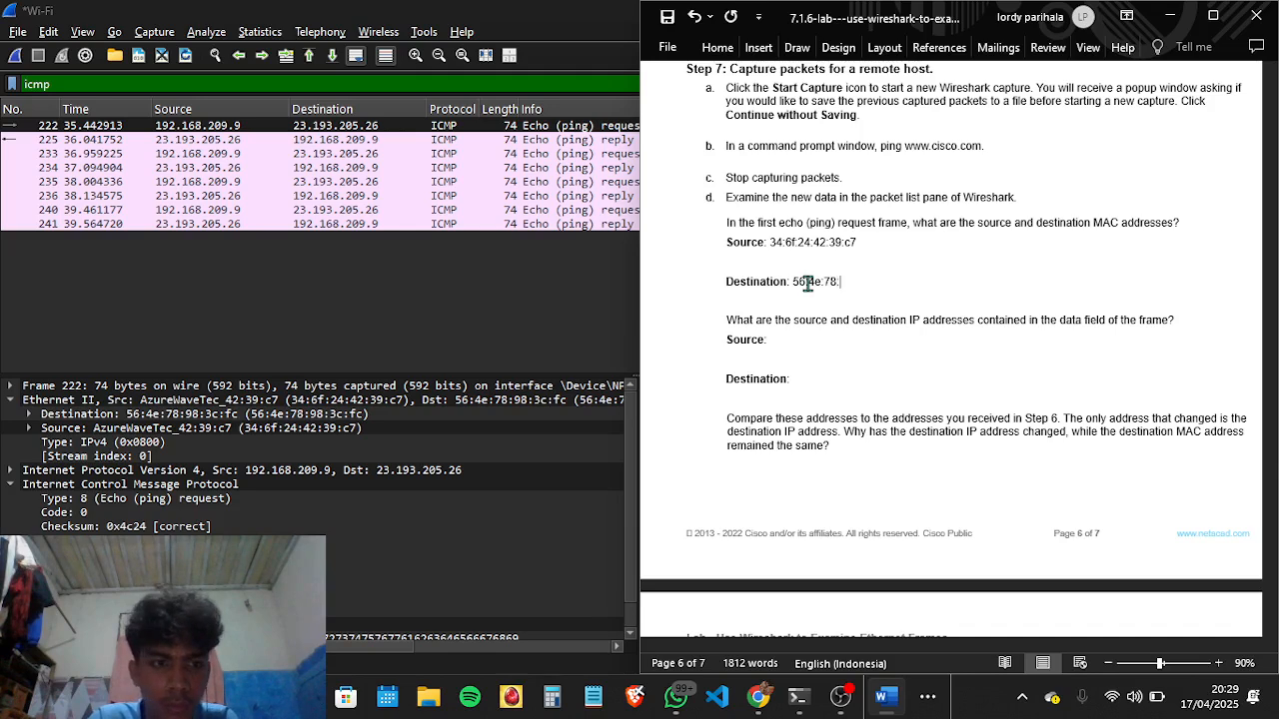
pyautogui.write('98')
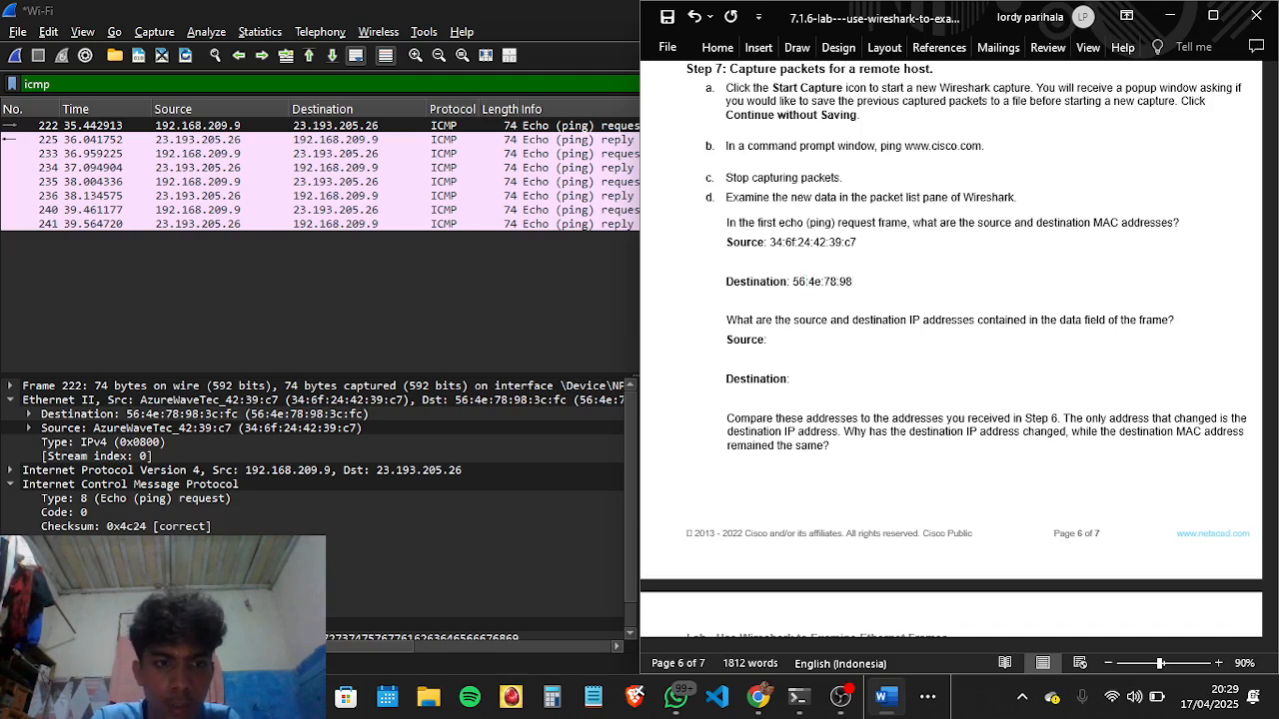
pyautogui.write(':3c')
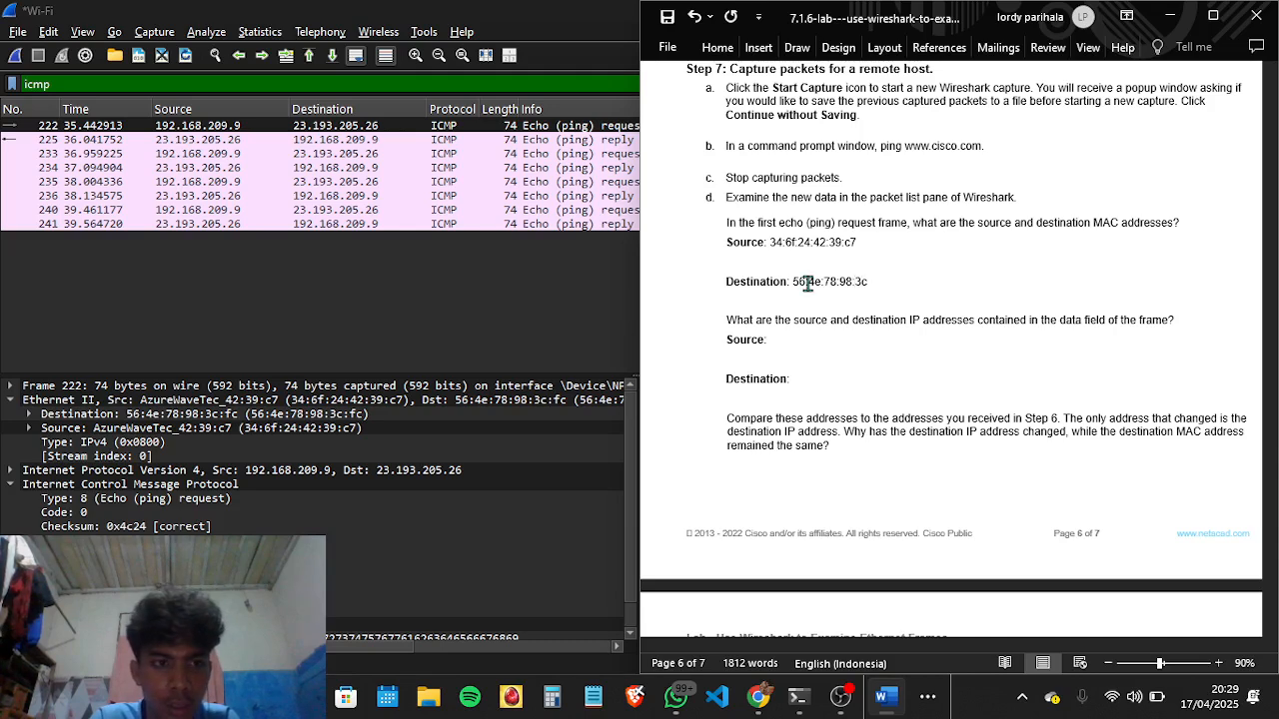
pyautogui.write(':fc')
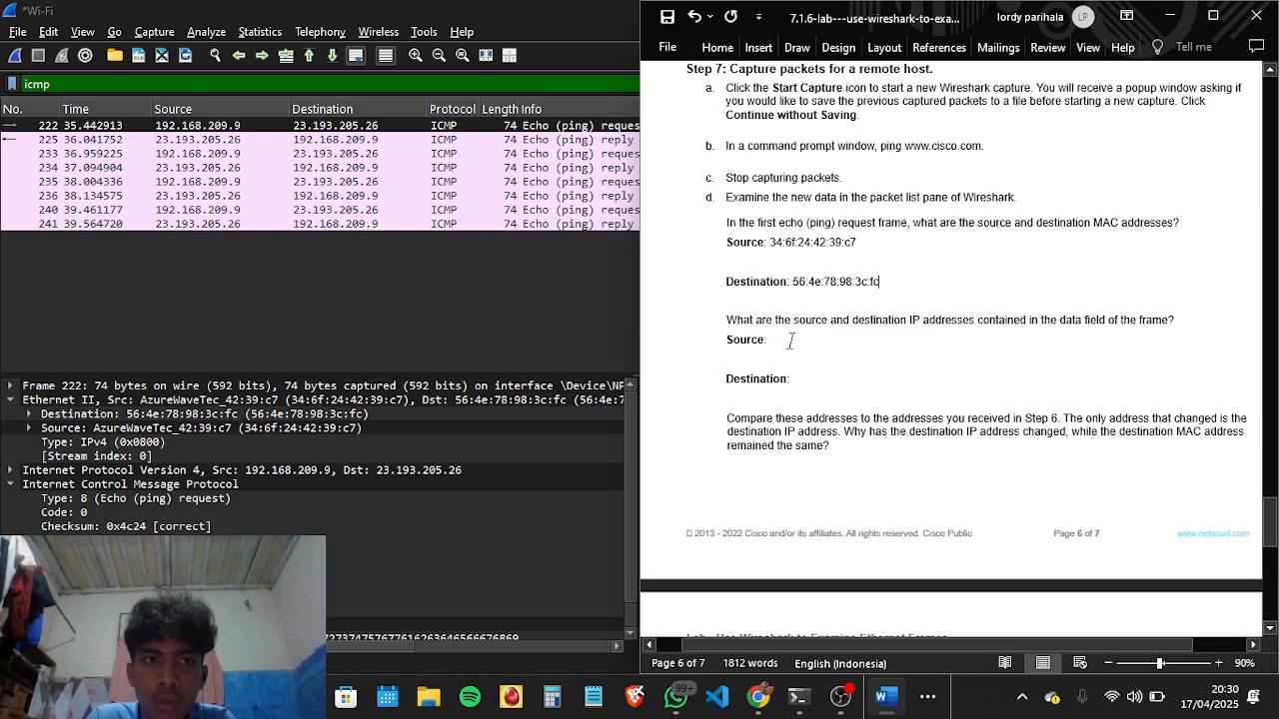
# Step: Enter 192.168.209.9 as the Source answer of the IP address question
pyautogui.write('192.')
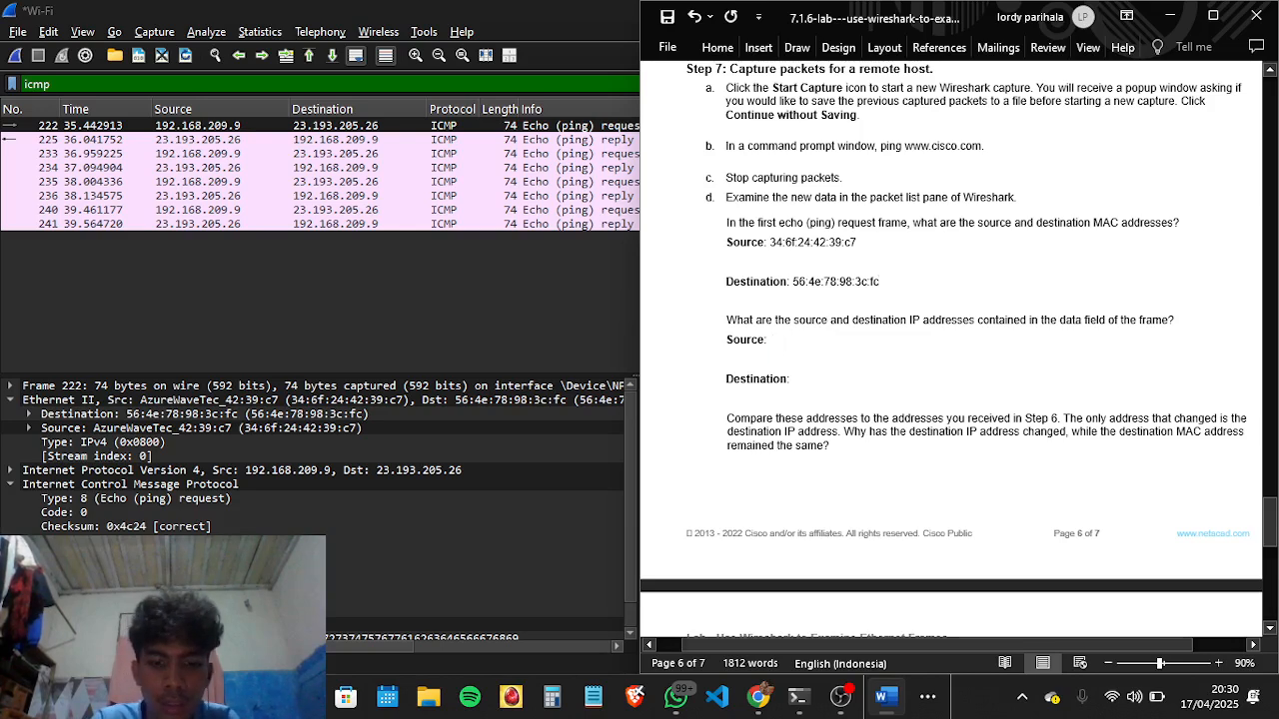
pyautogui.write('1')
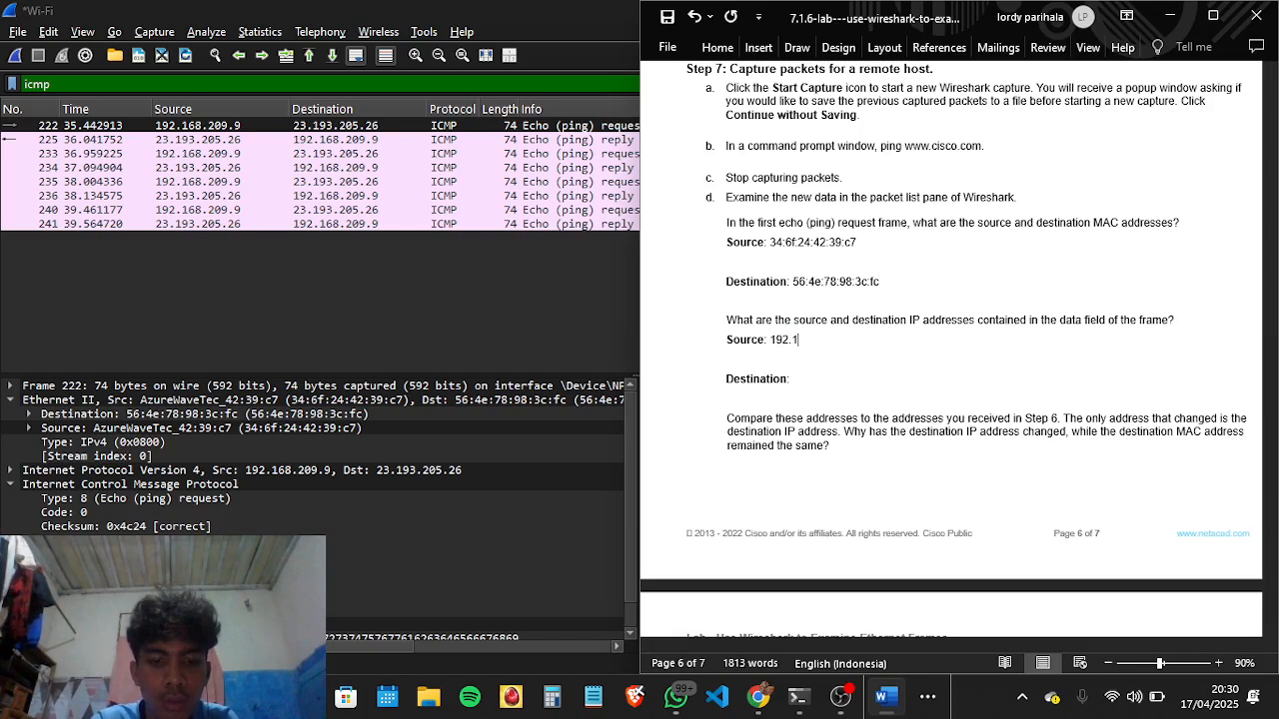
pyautogui.write('68.20')
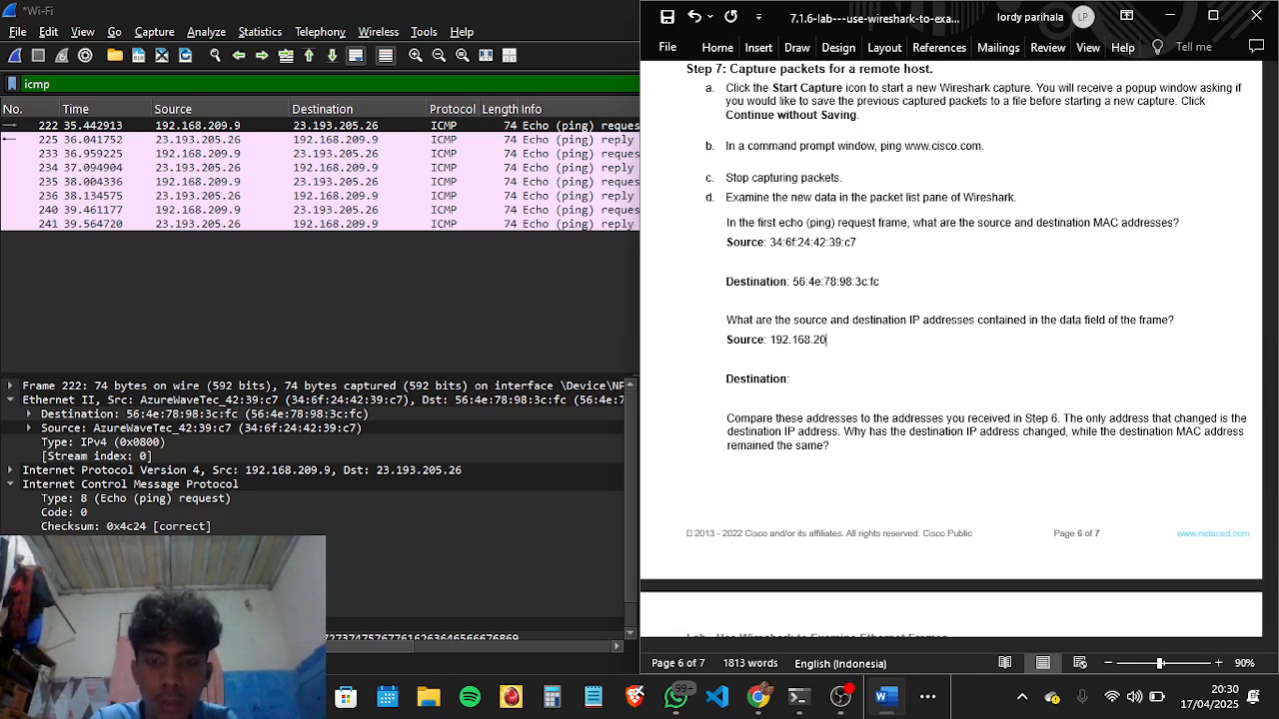
pyautogui.write('9.9')
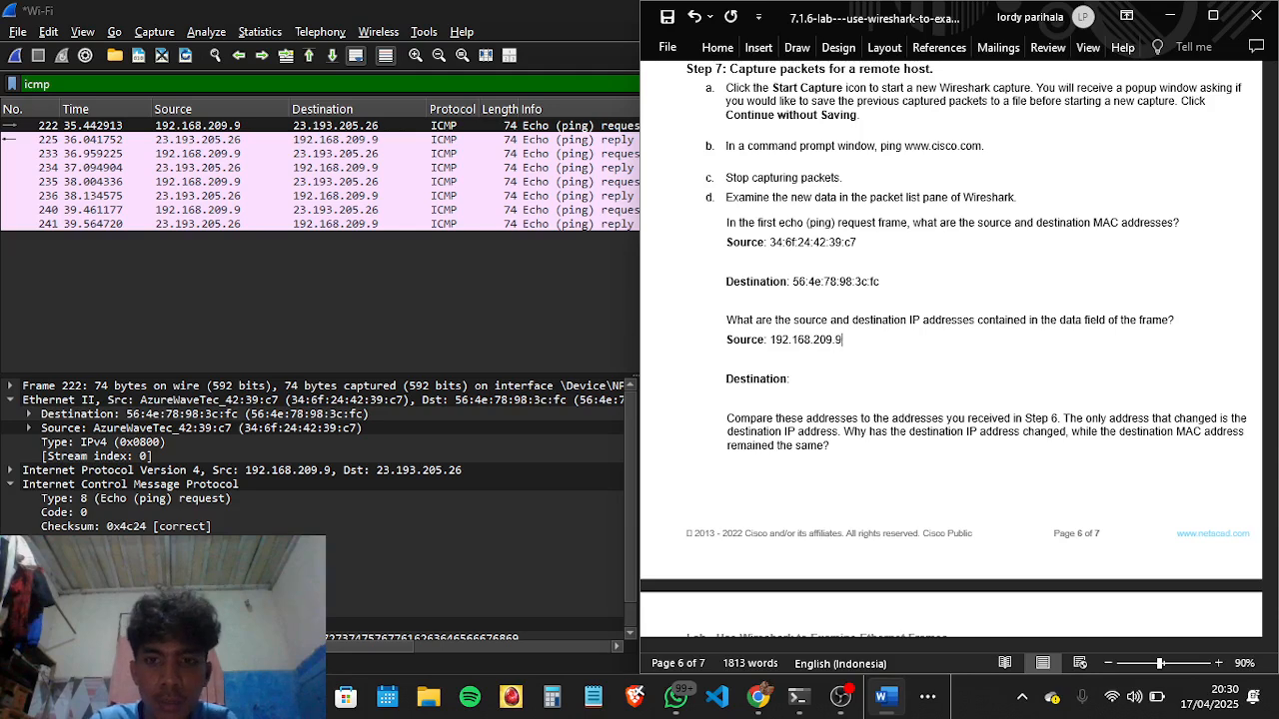
pyautogui.write('.9')
# Step: Enter 23.193.205.26 as the Destination answer of the IP address question
pyautogui.click(819, 383)
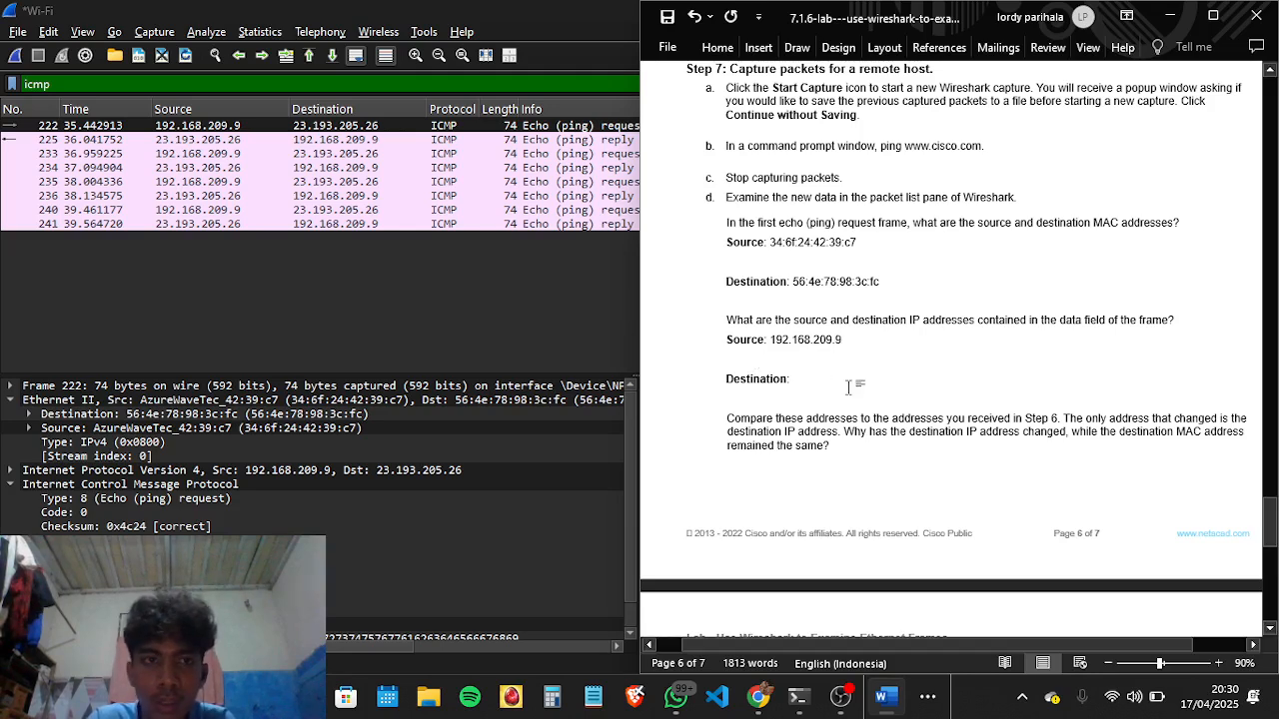
pyautogui.write('23')
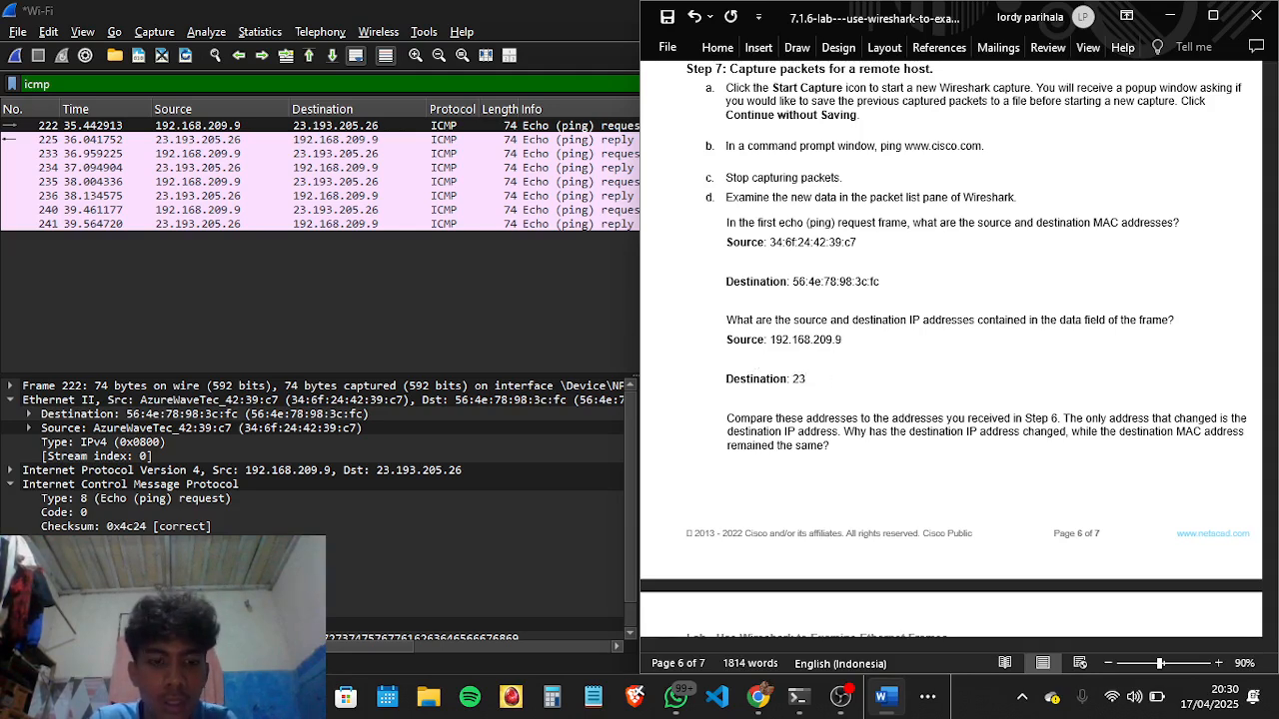
pyautogui.write('.193.20')
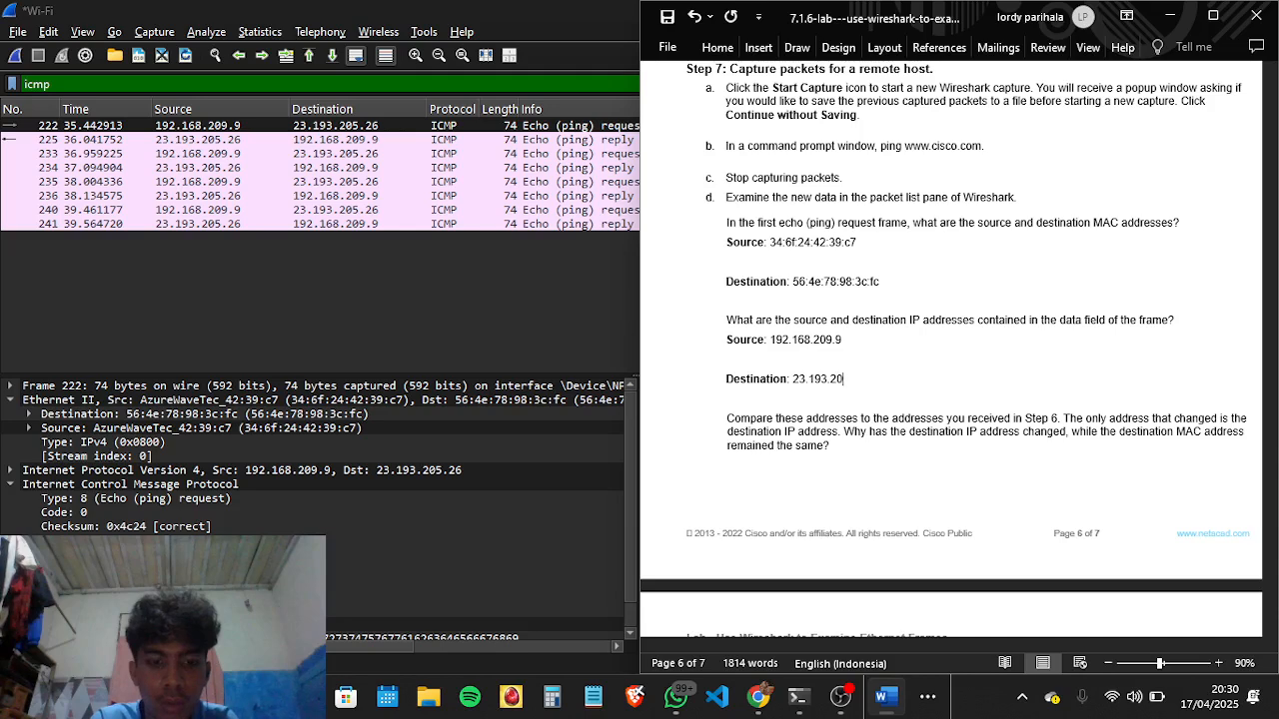
pyautogui.write('5.26')
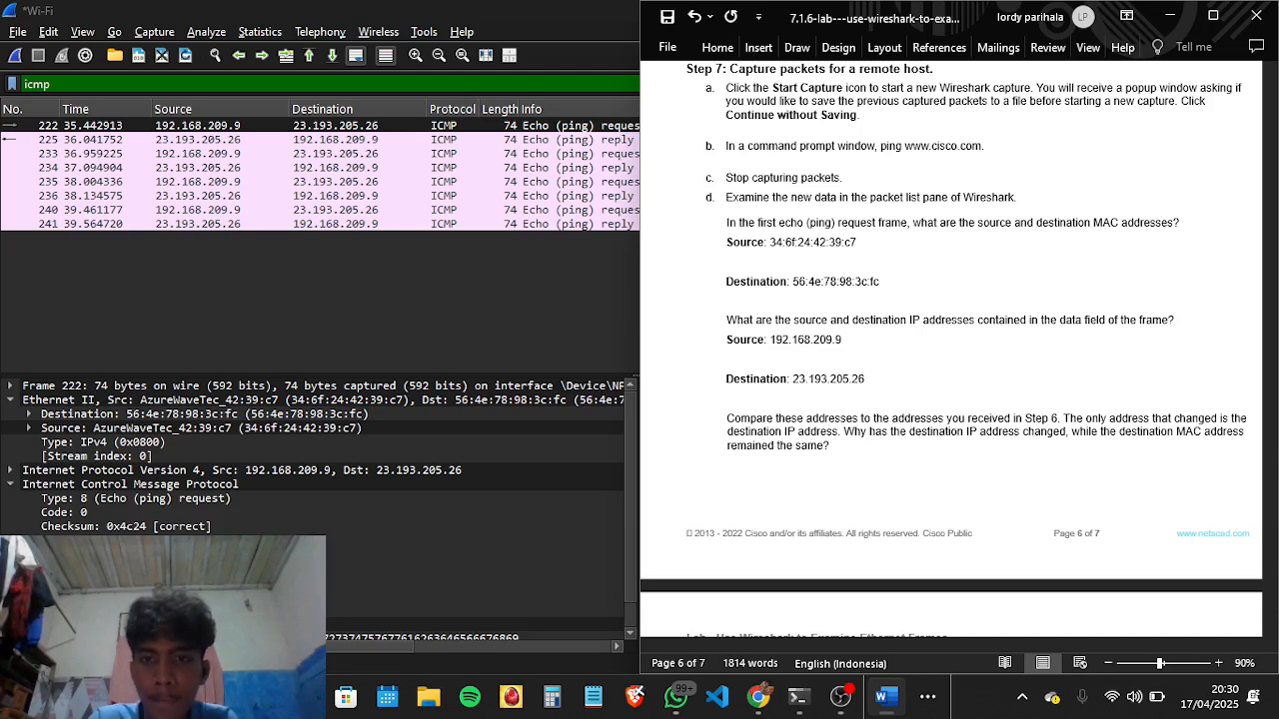
# Step: Read the final Step 7 comparison question and review the Step 6 answers against the newly entered MAC and IP addresses
pyautogui.scroll(-1, 923, 397)
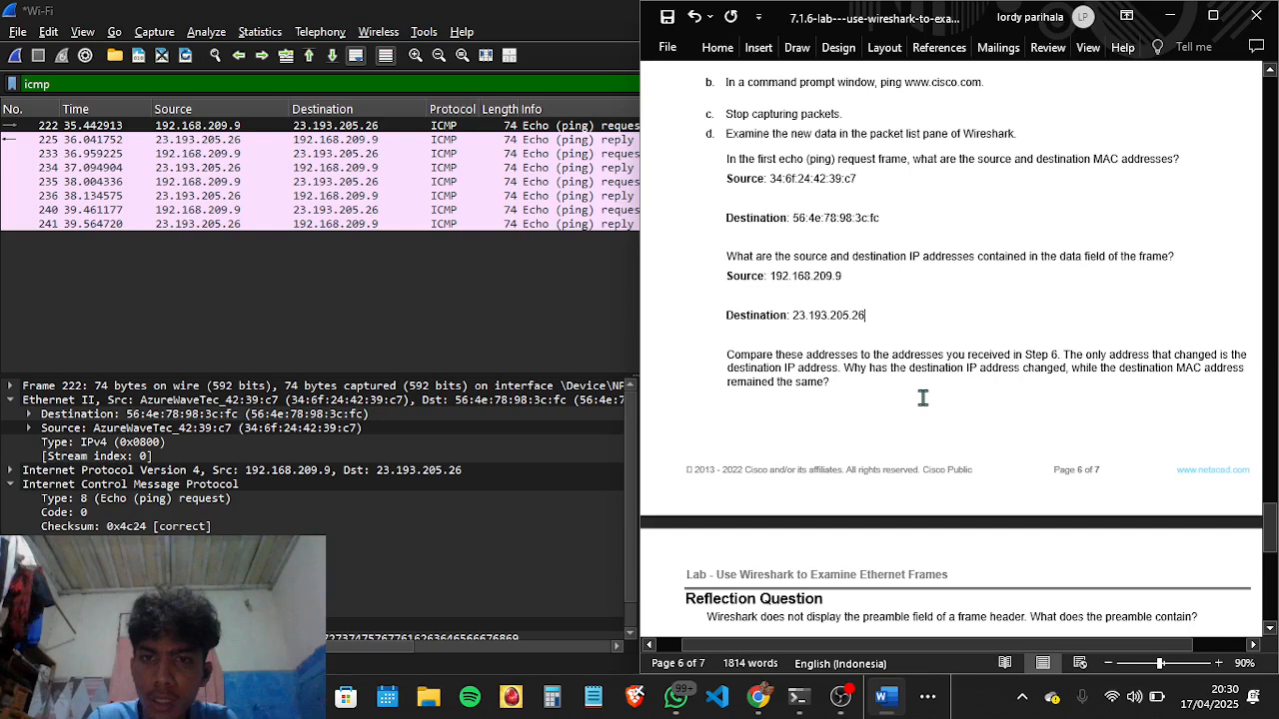
pyautogui.hscroll(2, 934, 396)
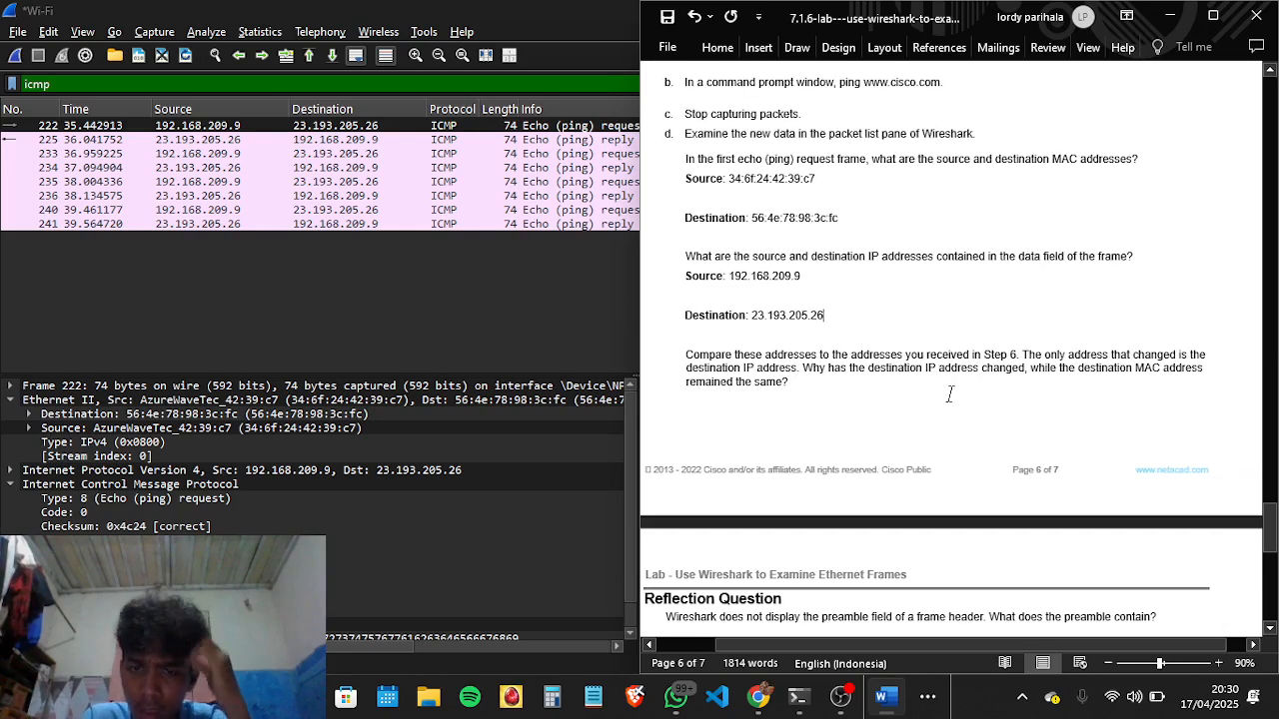
pyautogui.scroll(-2, 950, 395)
pyautogui.hscroll(-2, 866, 357)
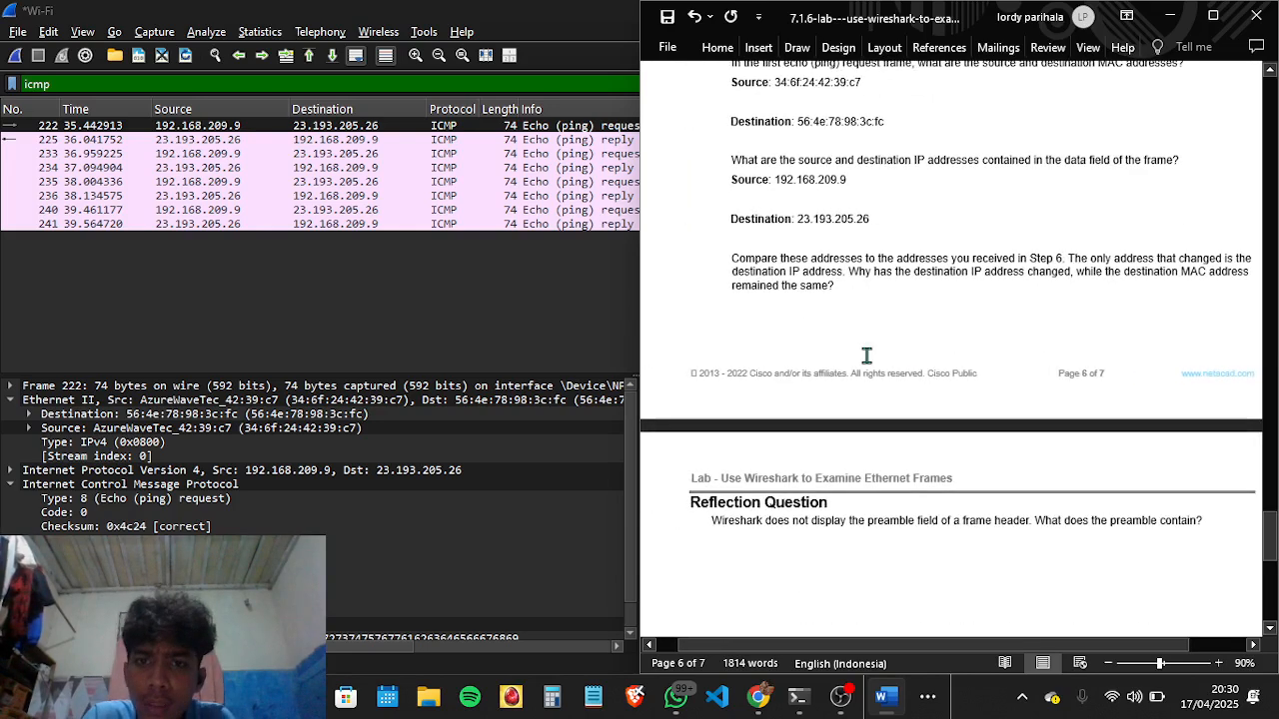
pyautogui.hscroll(1, 866, 356)
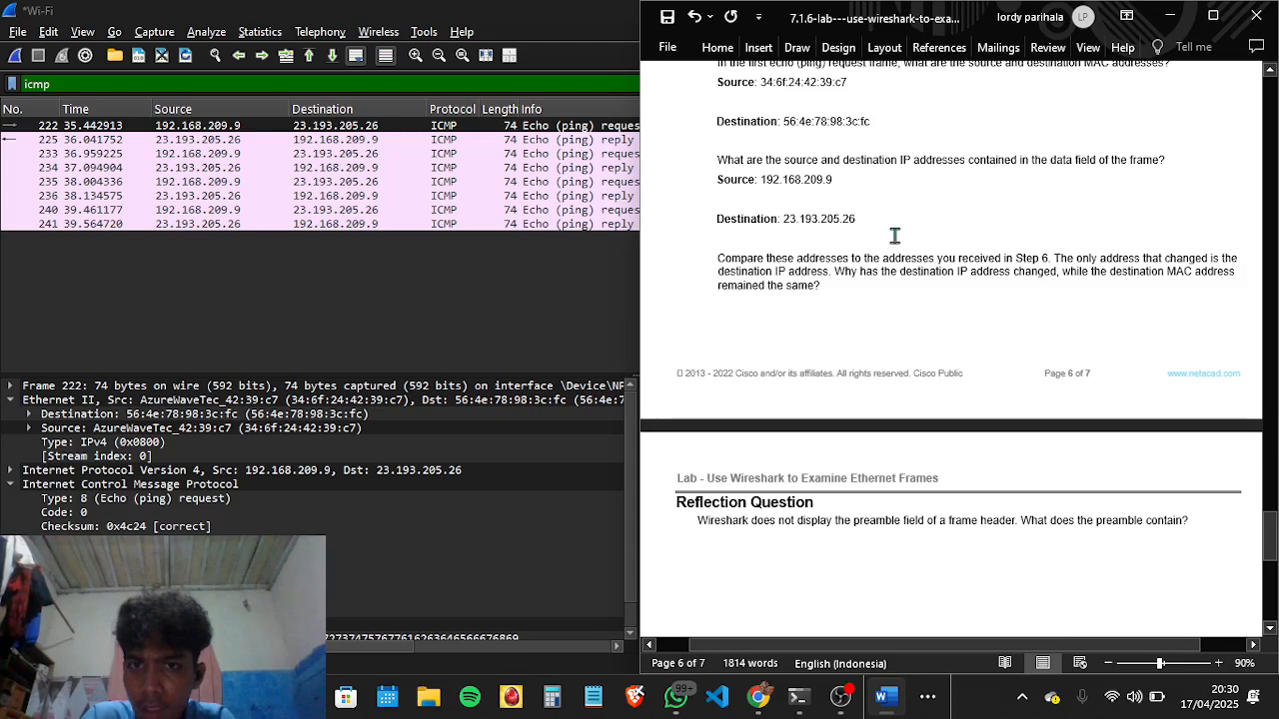
pyautogui.scroll(3, 895, 236)
pyautogui.scroll(-2, 896, 235)
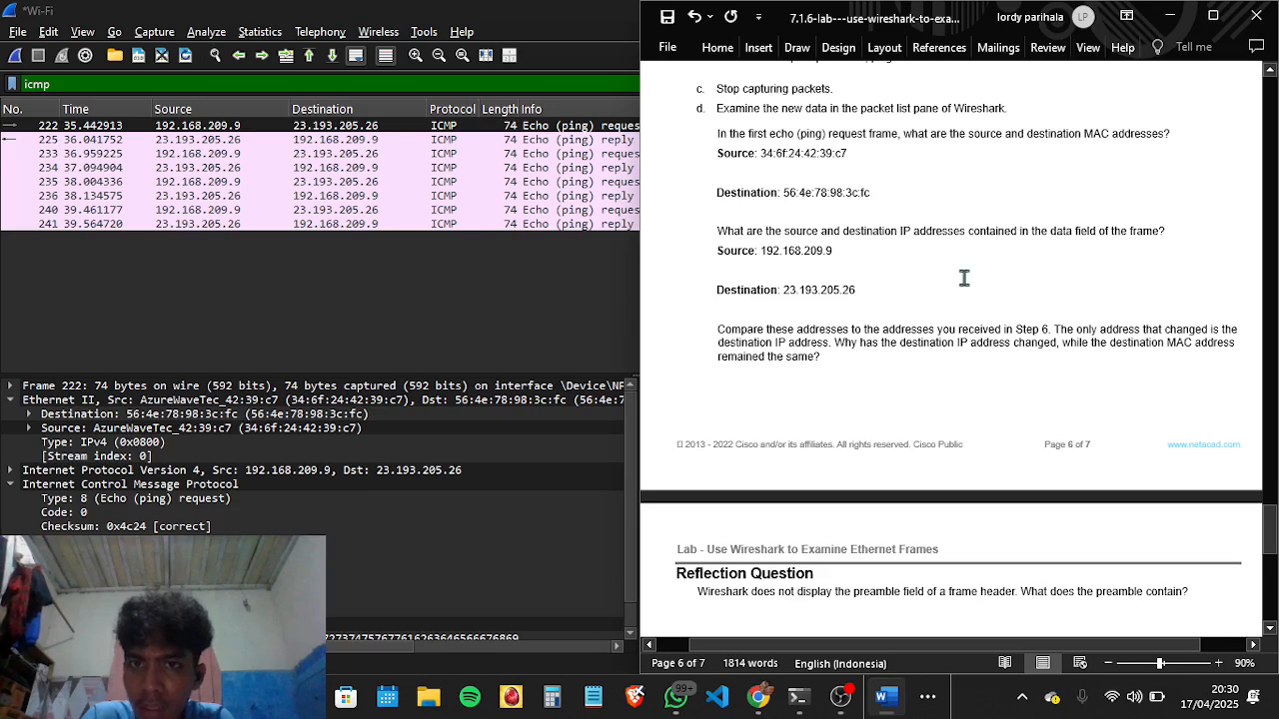
pyautogui.scroll(6, 963, 277)
pyautogui.scroll(6, 964, 277)
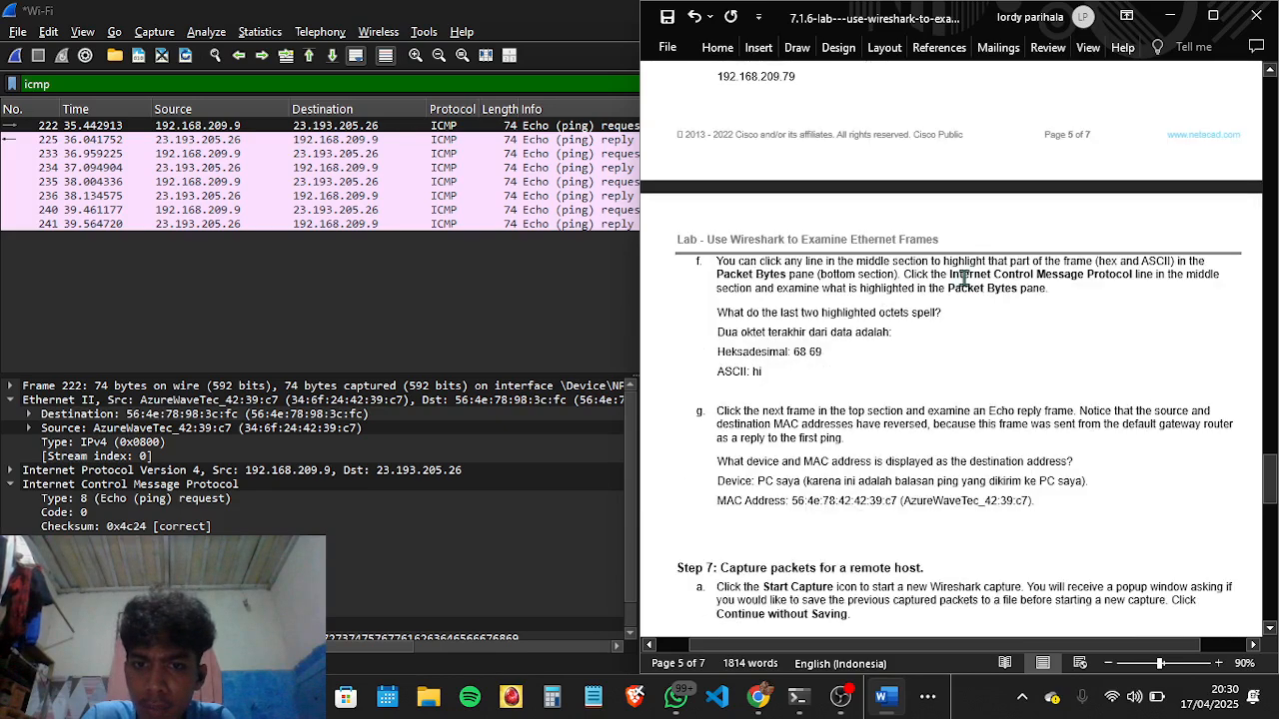
pyautogui.scroll(-1, 963, 278)
pyautogui.scroll(-16, 964, 277)
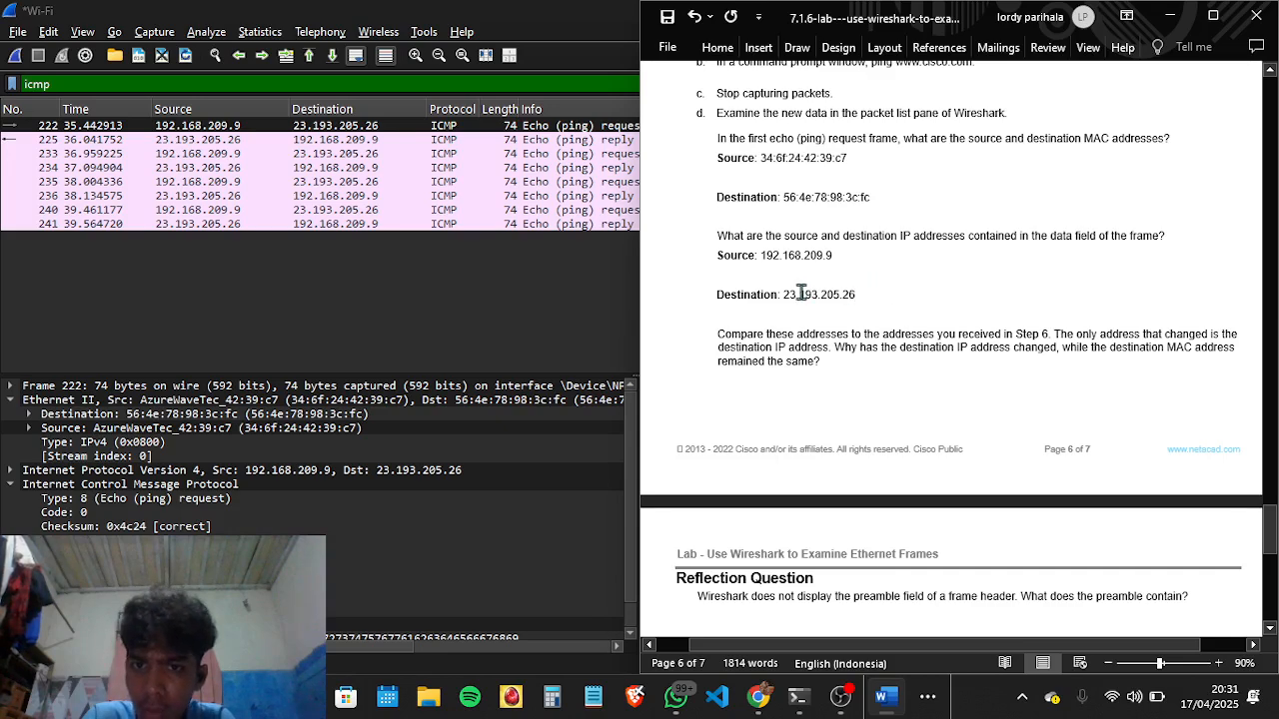
pyautogui.scroll(3, 845, 290)
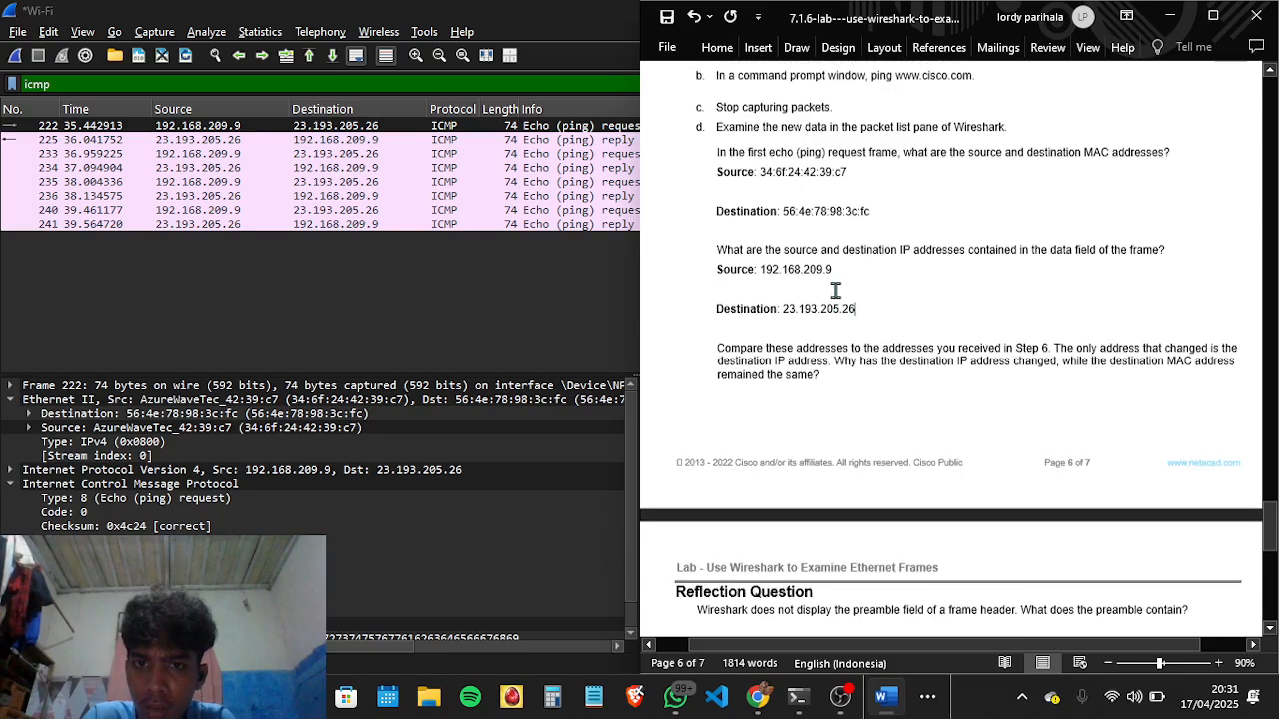
# Step: Delete the IP address given as the answer to the default gateway's MAC address question in Step 6
pyautogui.scroll(15, 835, 290)
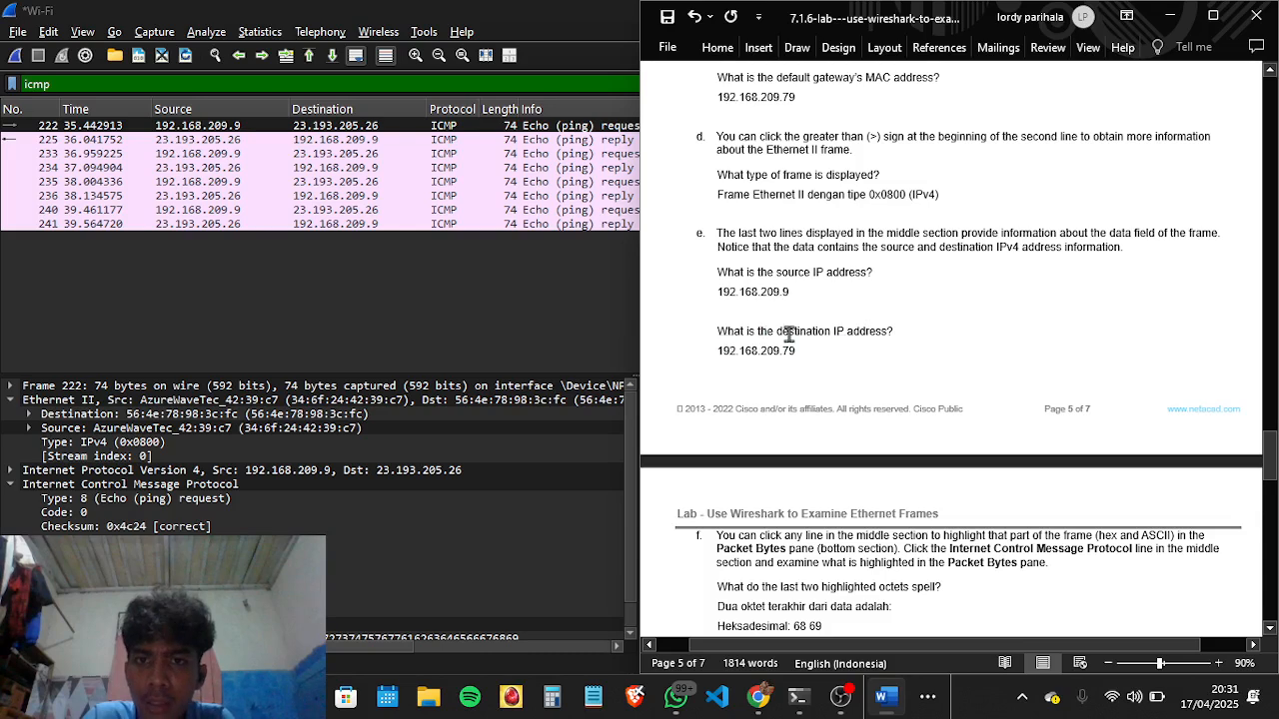
pyautogui.scroll(3, 789, 335)
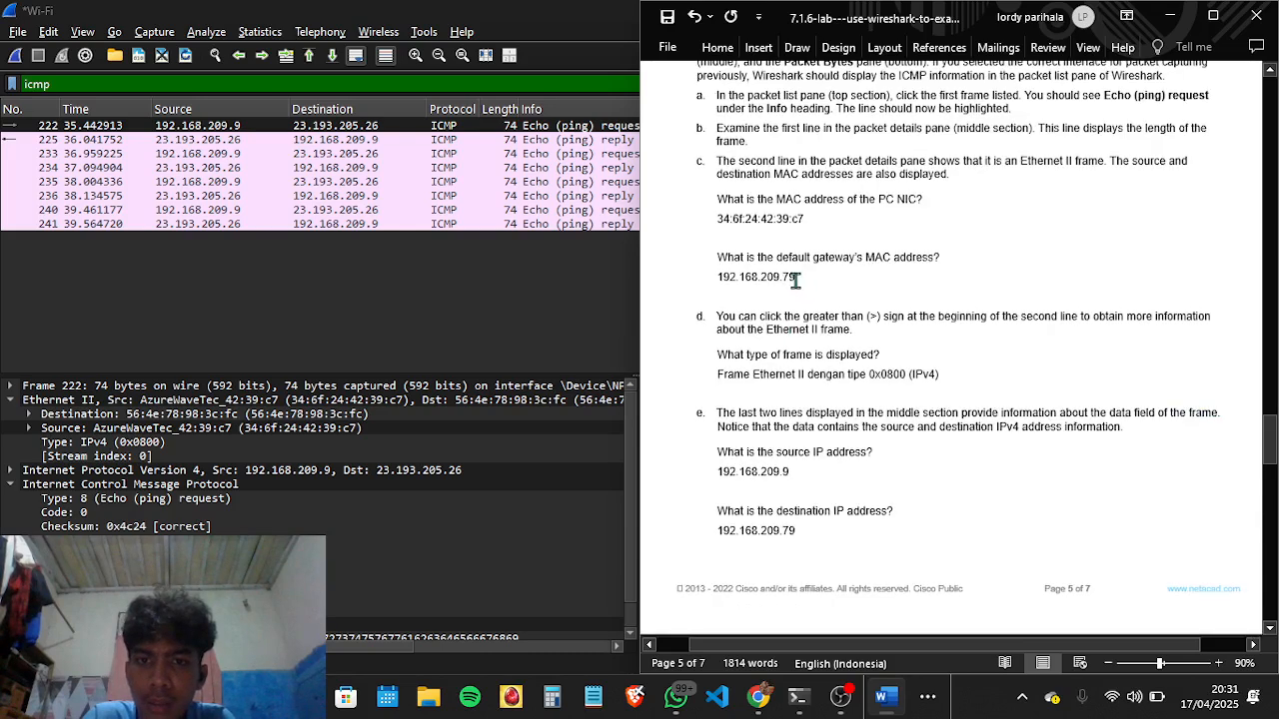
pyautogui.moveTo(795, 280); pyautogui.dragTo(706, 278)
pyautogui.press('BackSpace')
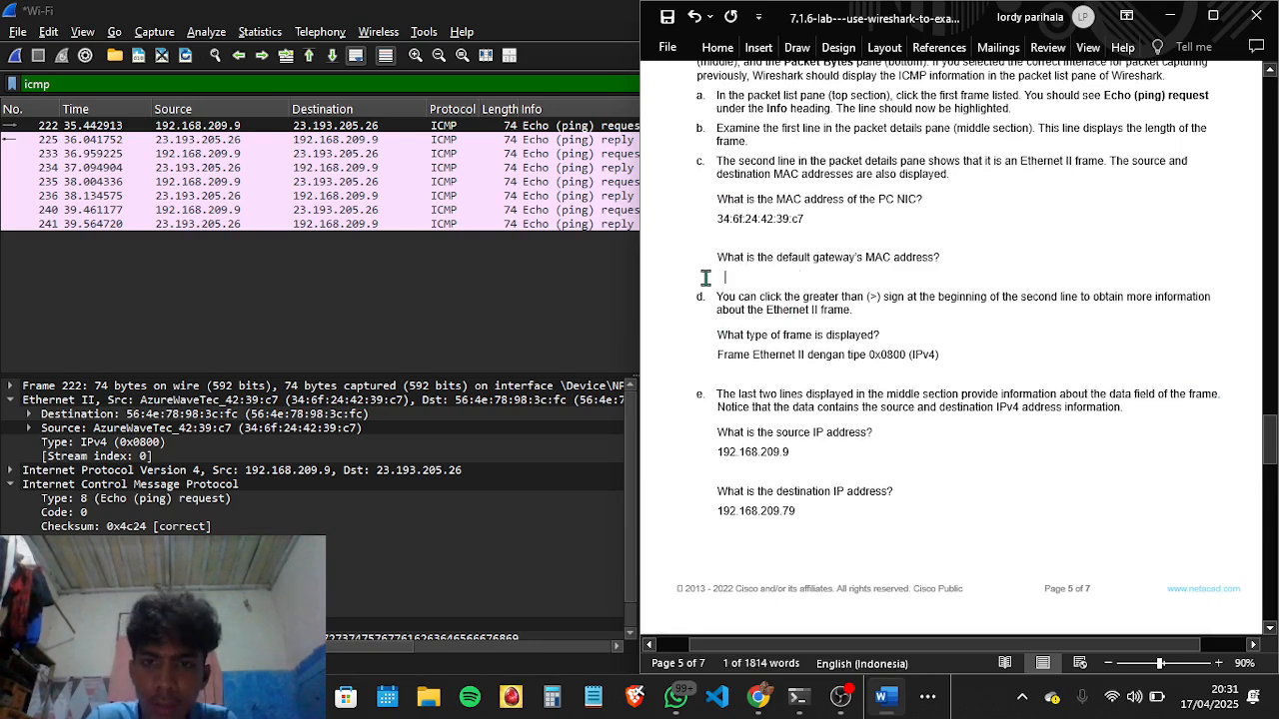
# Step: Copy the destination MAC address 56:4e:78:98:3c:fc from the first echo request answer in Step 7
pyautogui.scroll(-13, 779, 290)
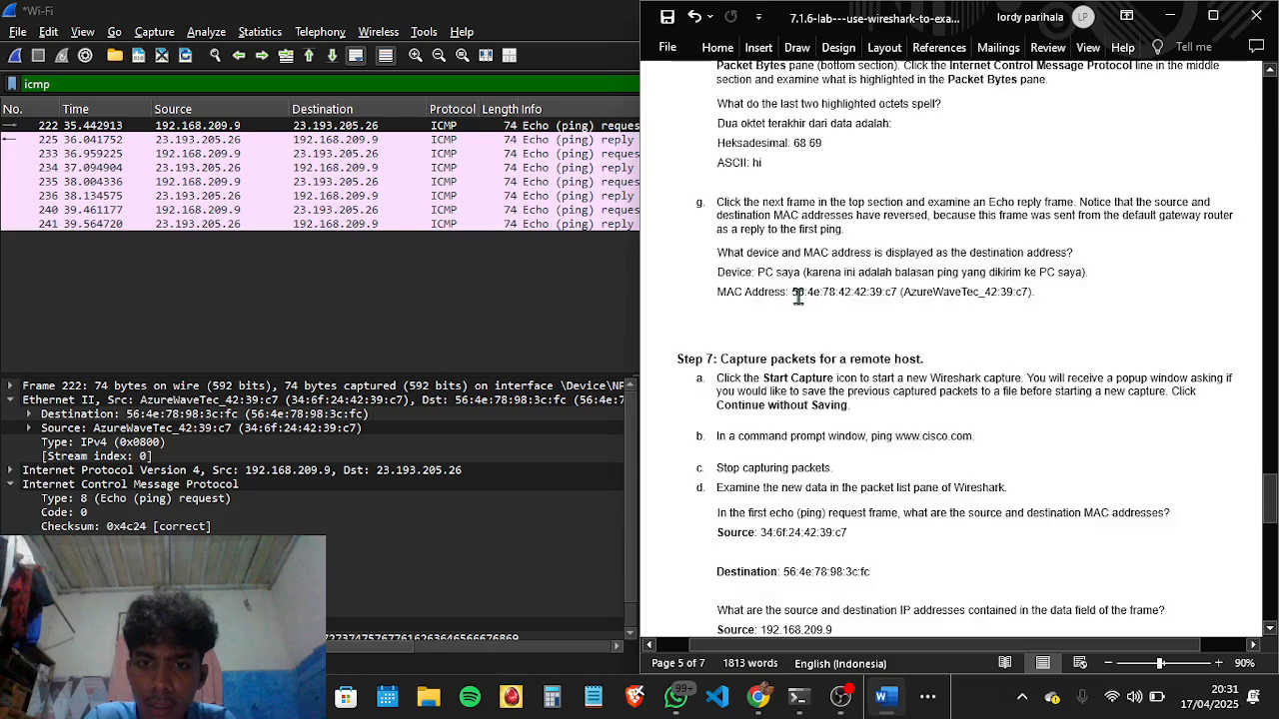
pyautogui.scroll(-5, 799, 297)
pyautogui.scroll(1, 798, 297)
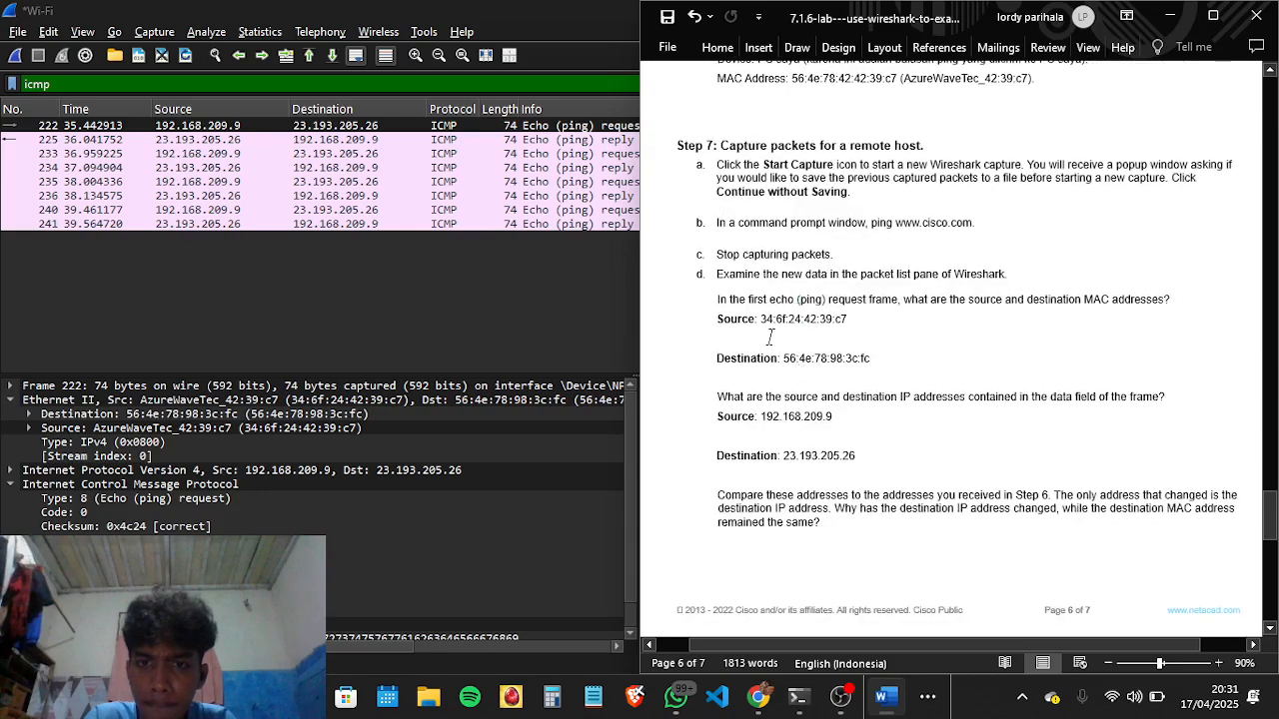
pyautogui.scroll(4, 798, 345)
pyautogui.scroll(7, 799, 345)
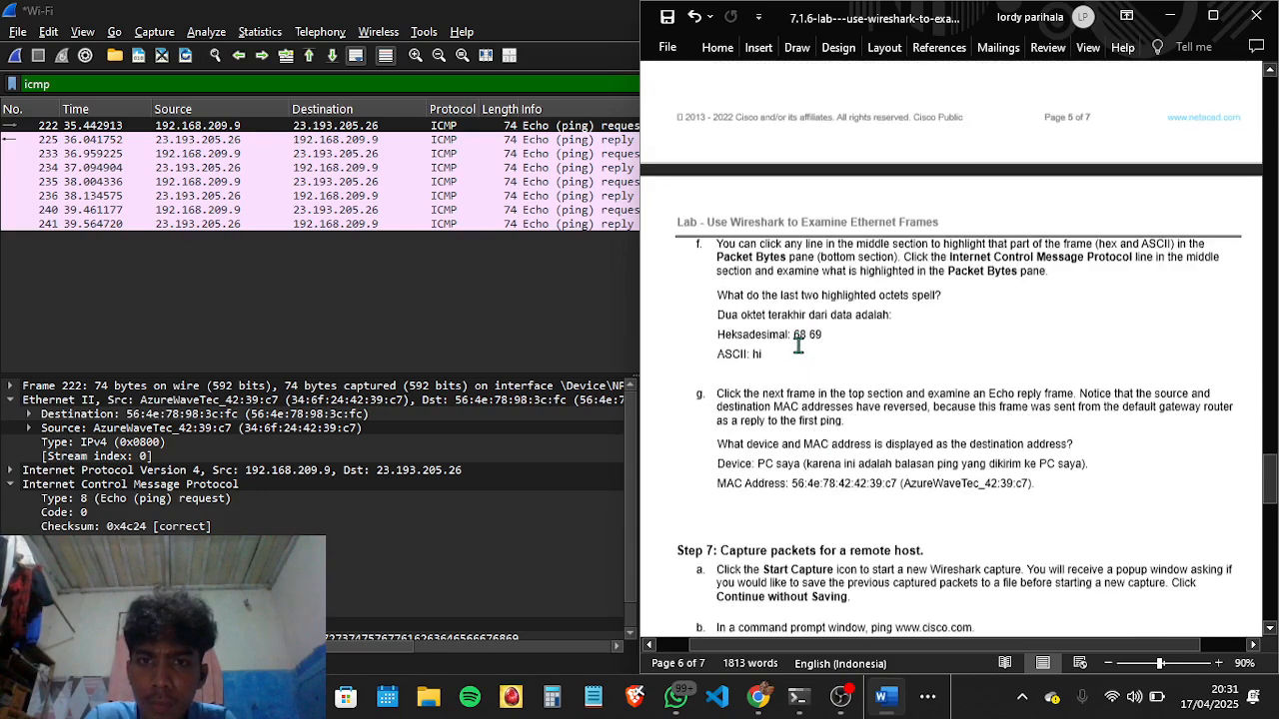
pyautogui.scroll(2, 798, 345)
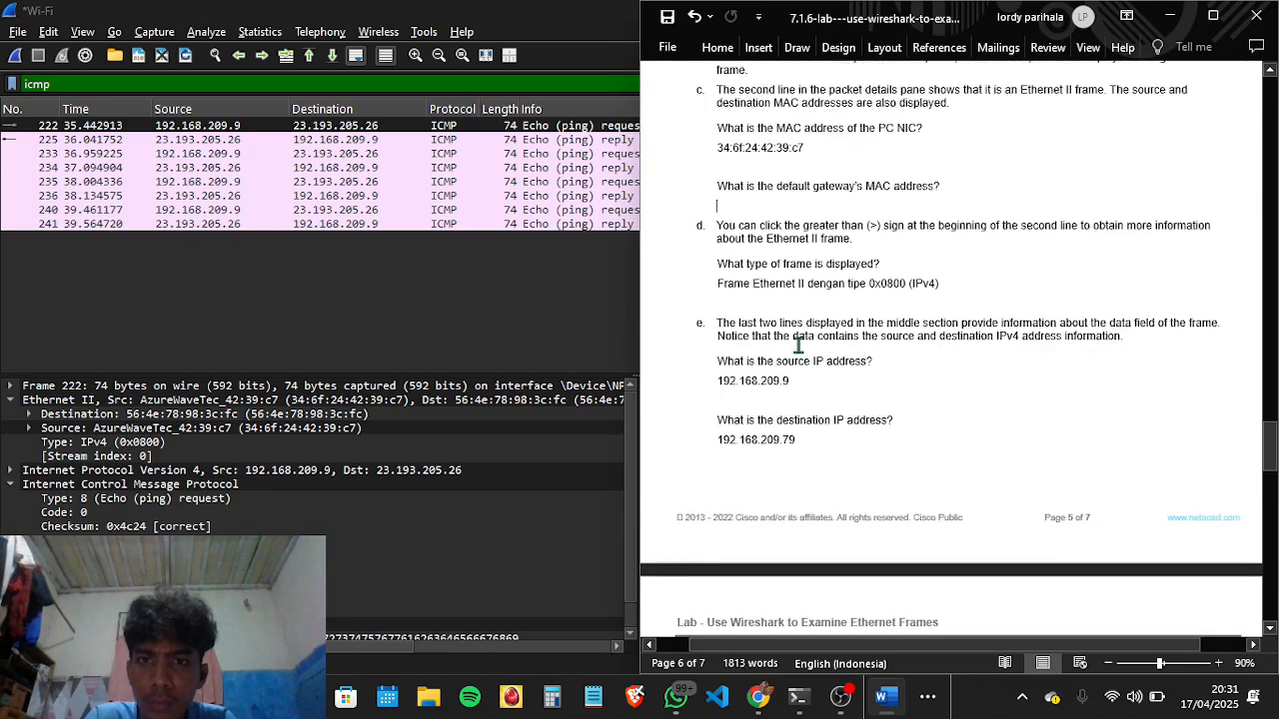
pyautogui.scroll(-2, 798, 344)
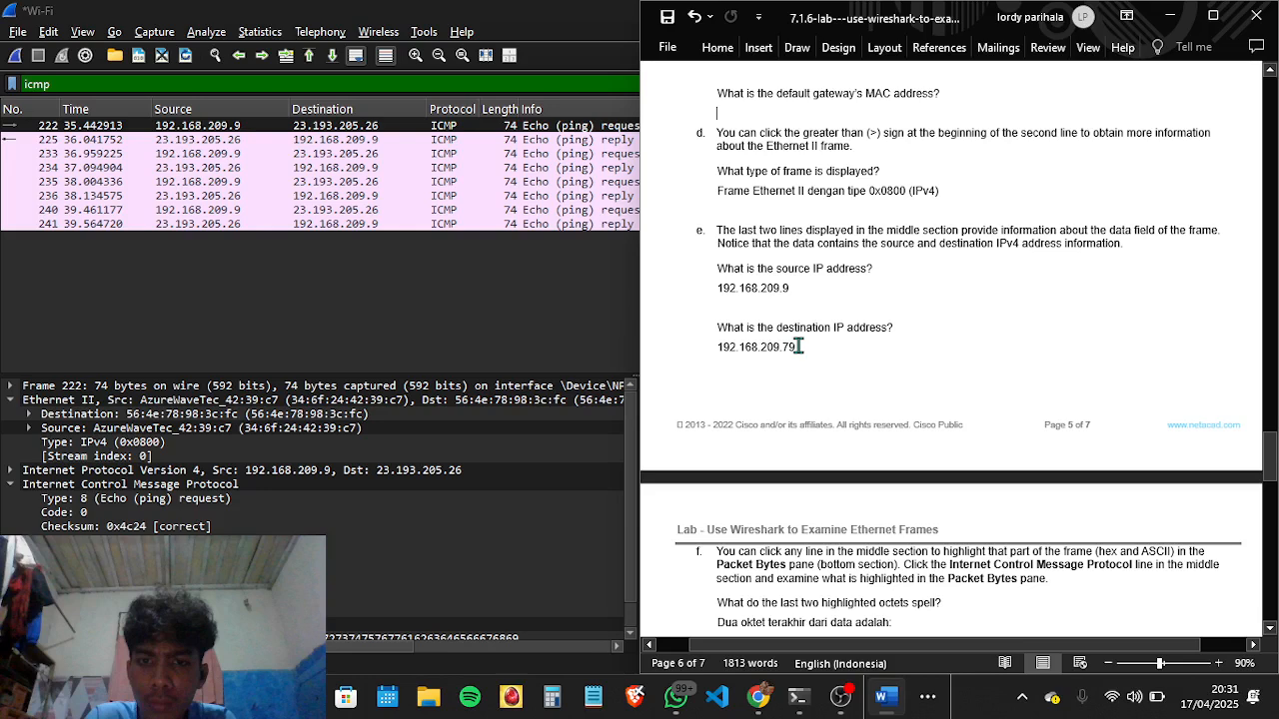
pyautogui.scroll(-10, 798, 345)
pyautogui.scroll(-1, 799, 345)
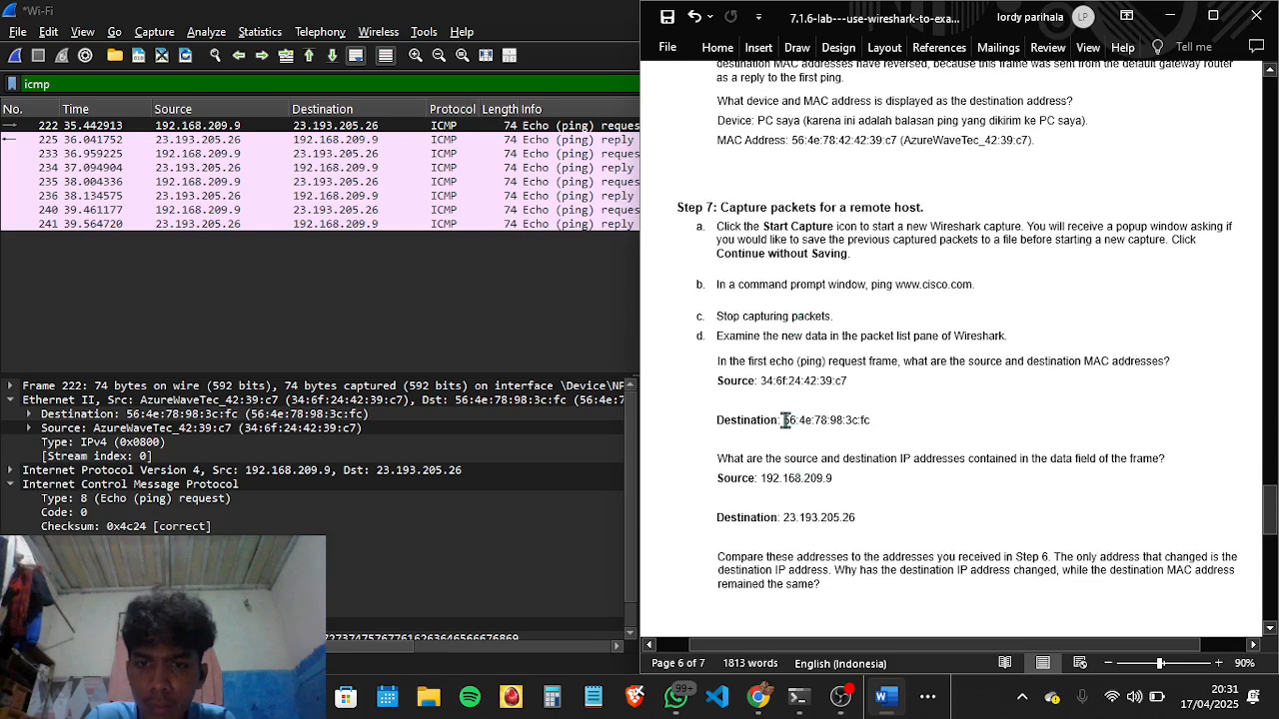
pyautogui.moveTo(785, 419); pyautogui.dragTo(869, 421)
pyautogui.hotkey('ctrl', 'c')
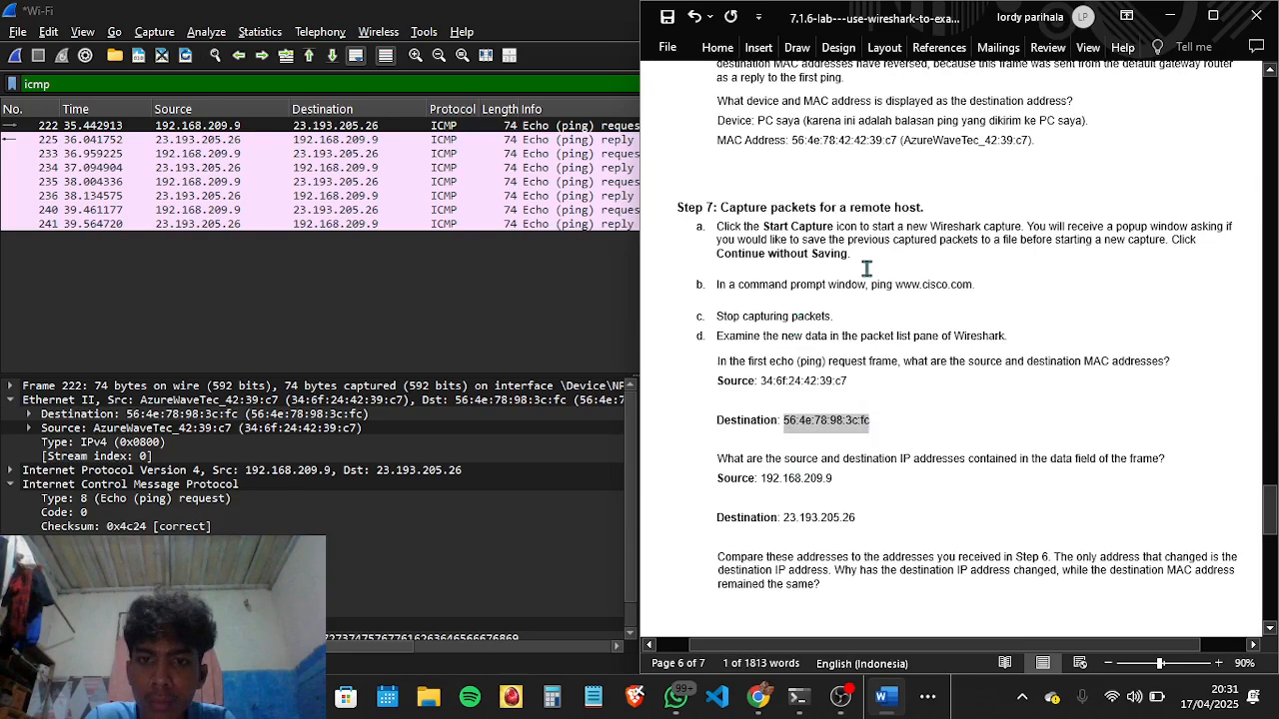
# Step: Paste 56:4e:78:98:3c:fc on a new line under the default gateway's MAC address question in Step 6
pyautogui.scroll(5, 866, 268)
pyautogui.scroll(8, 866, 267)
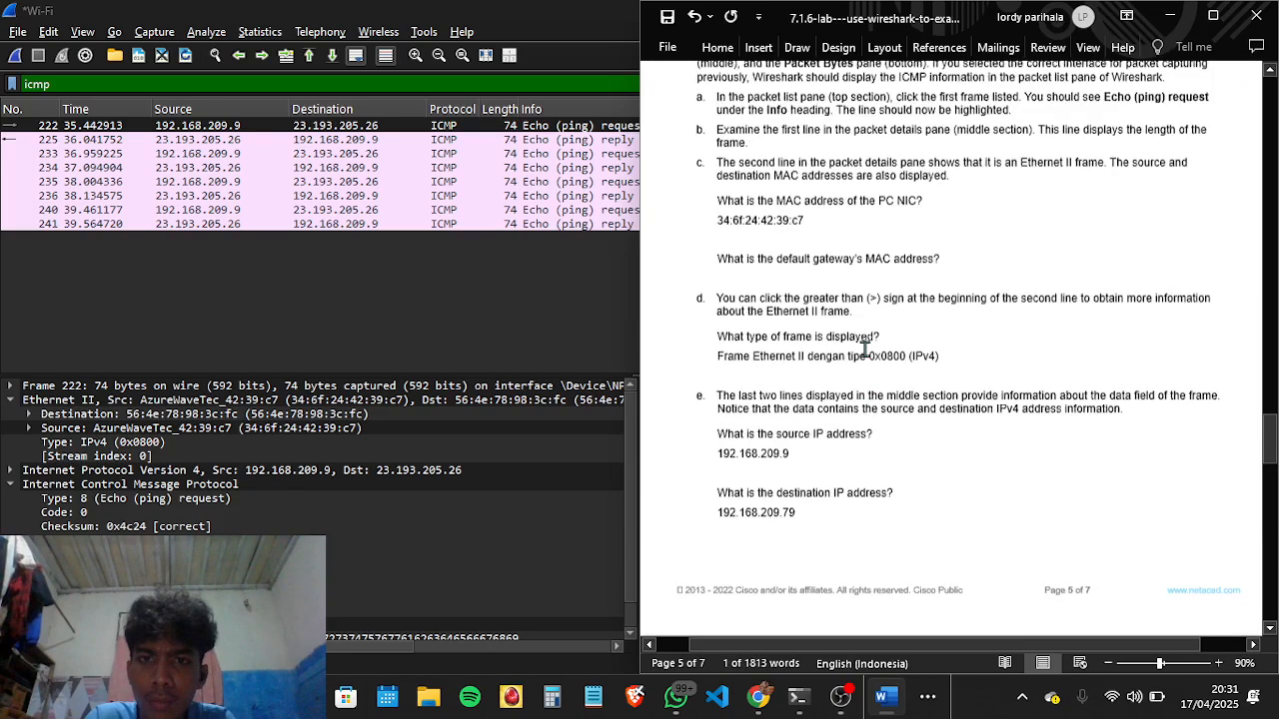
pyautogui.click(945, 268)
pyautogui.press('Return')
pyautogui.hotkey('ctrl', 'v')
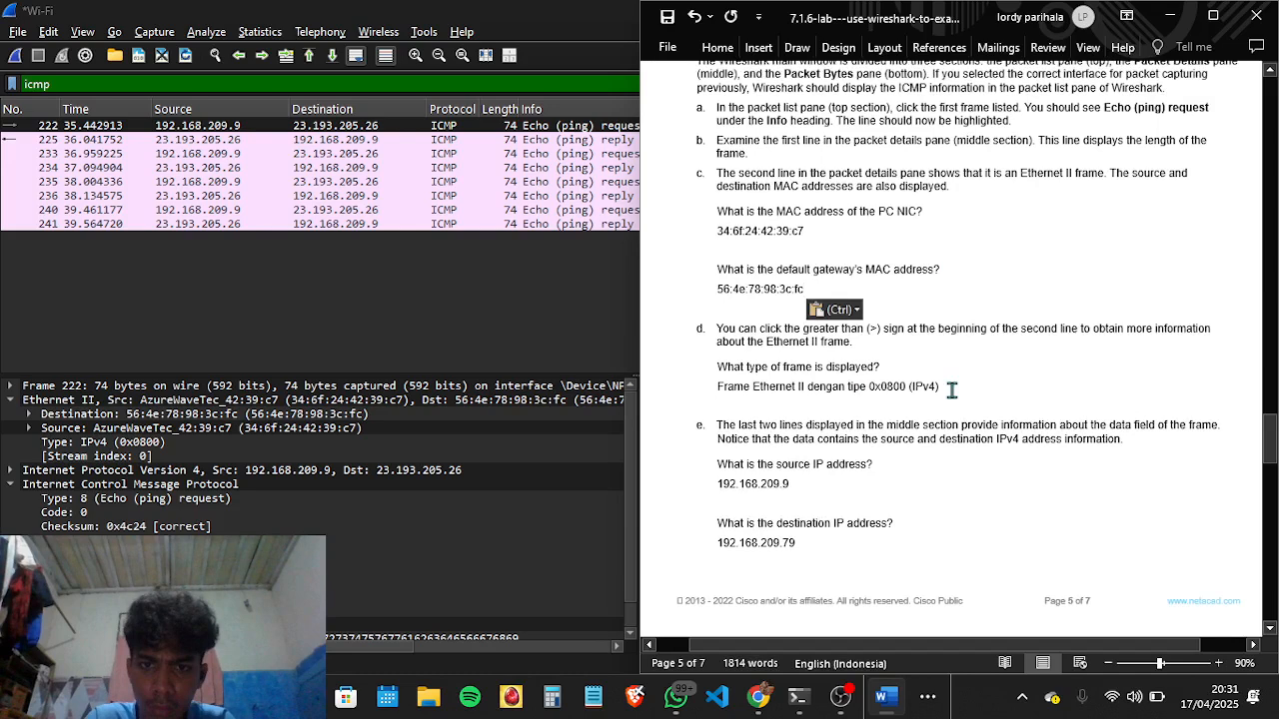
# Step: Add an empty answer line below the Step 7 question comparing the addresses with those from Step 6
pyautogui.scroll(-15, 951, 389)
pyautogui.scroll(3, 951, 391)
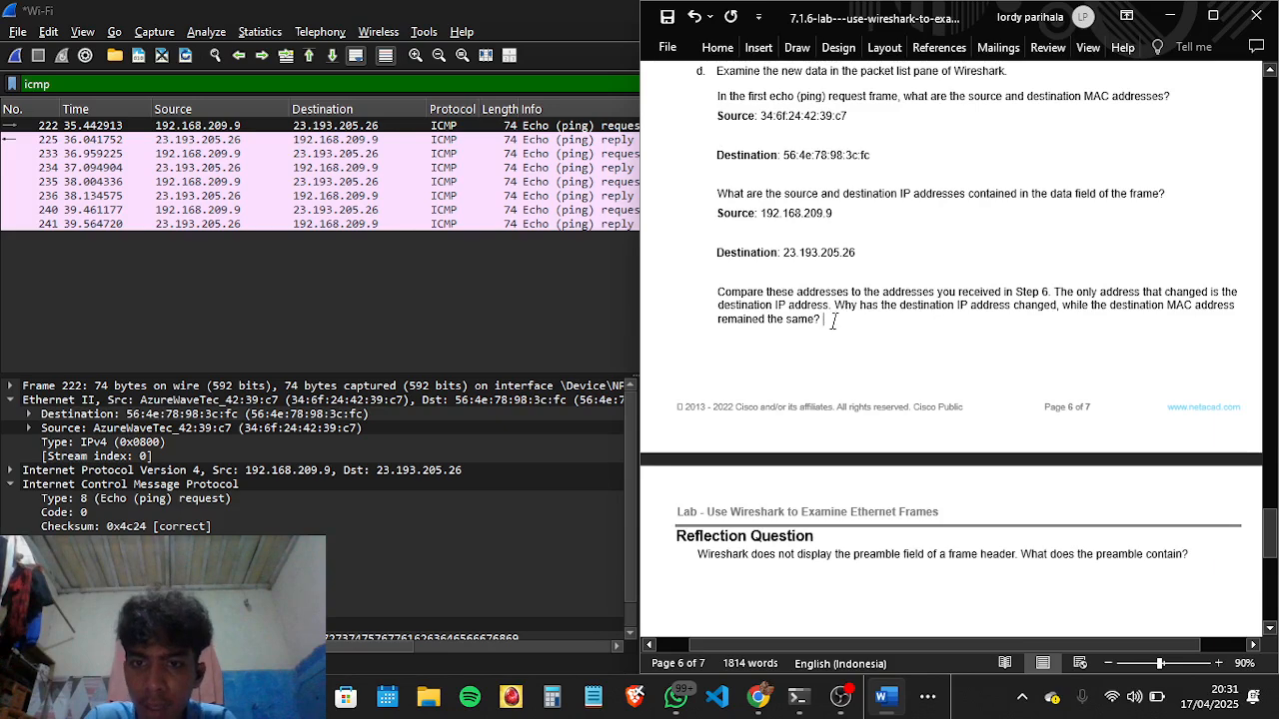
pyautogui.press('Return')
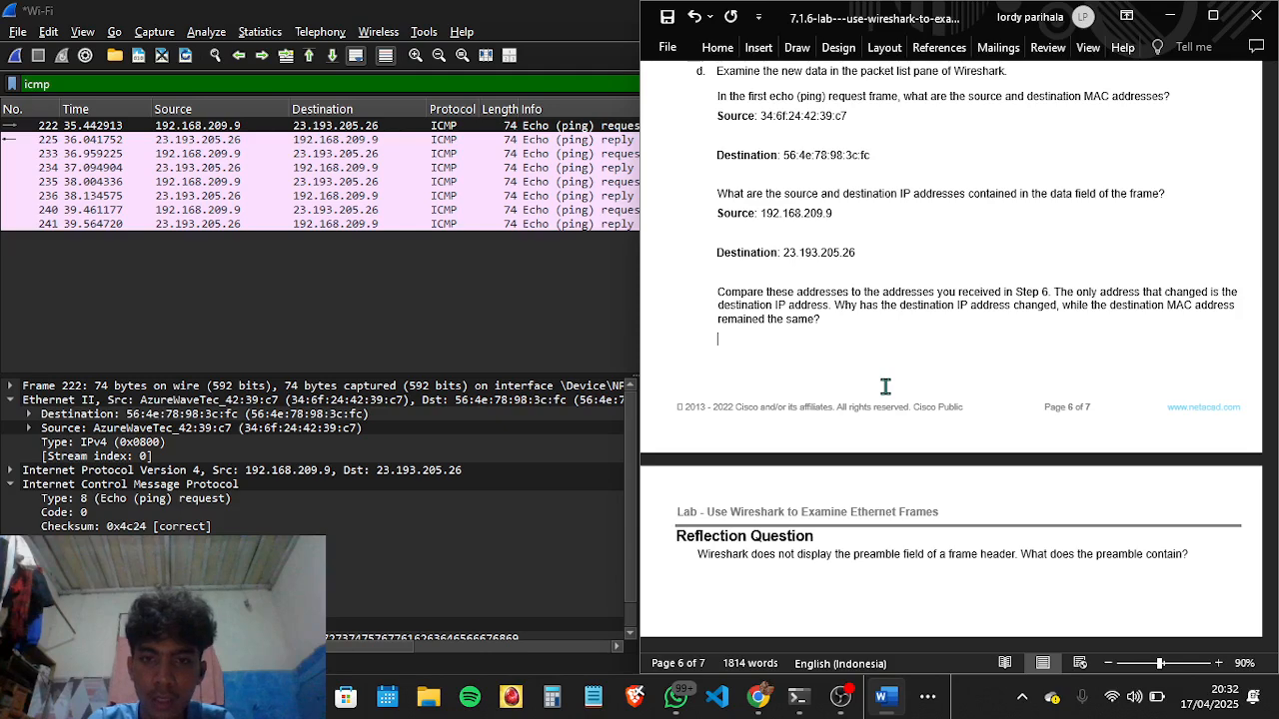
pyautogui.hotkey('alt', 'Tab')
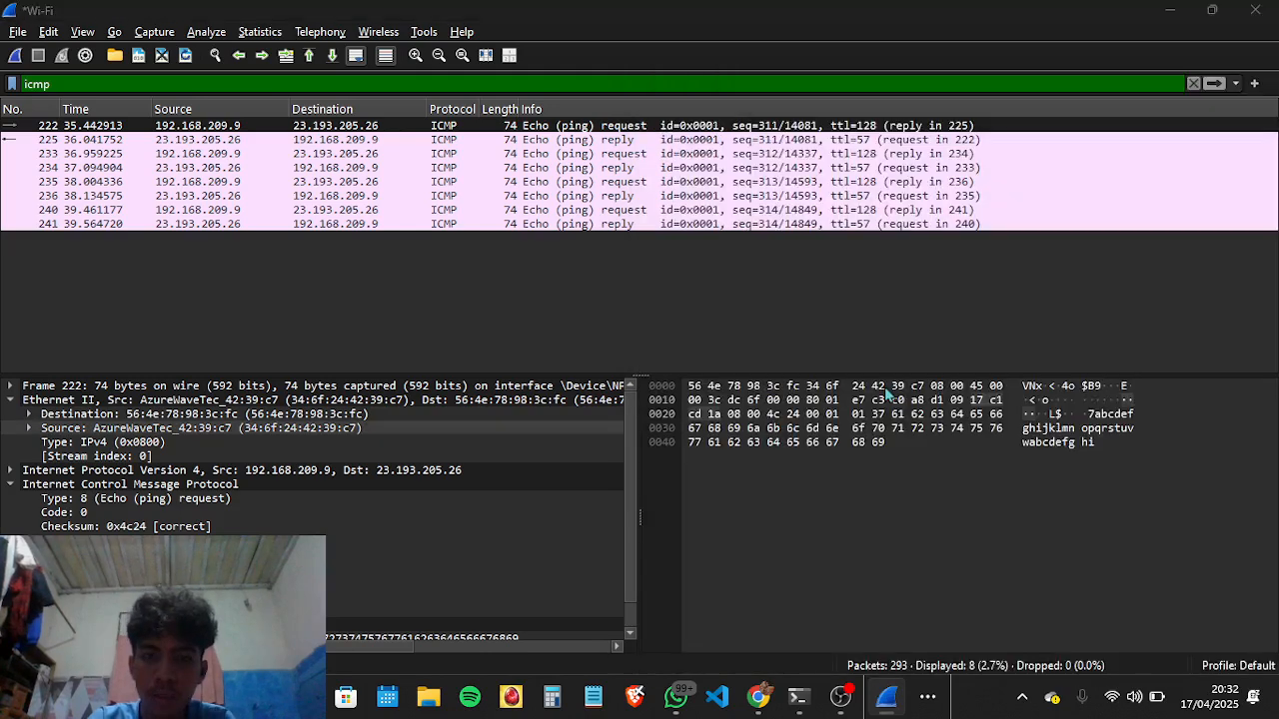
pyautogui.hotkey('alt', 'Tab')
pyautogui.hotkey('alt', 'Tab')
pyautogui.hotkey('alt', 'Tab')
pyautogui.hotkey('alt', 'Tab')
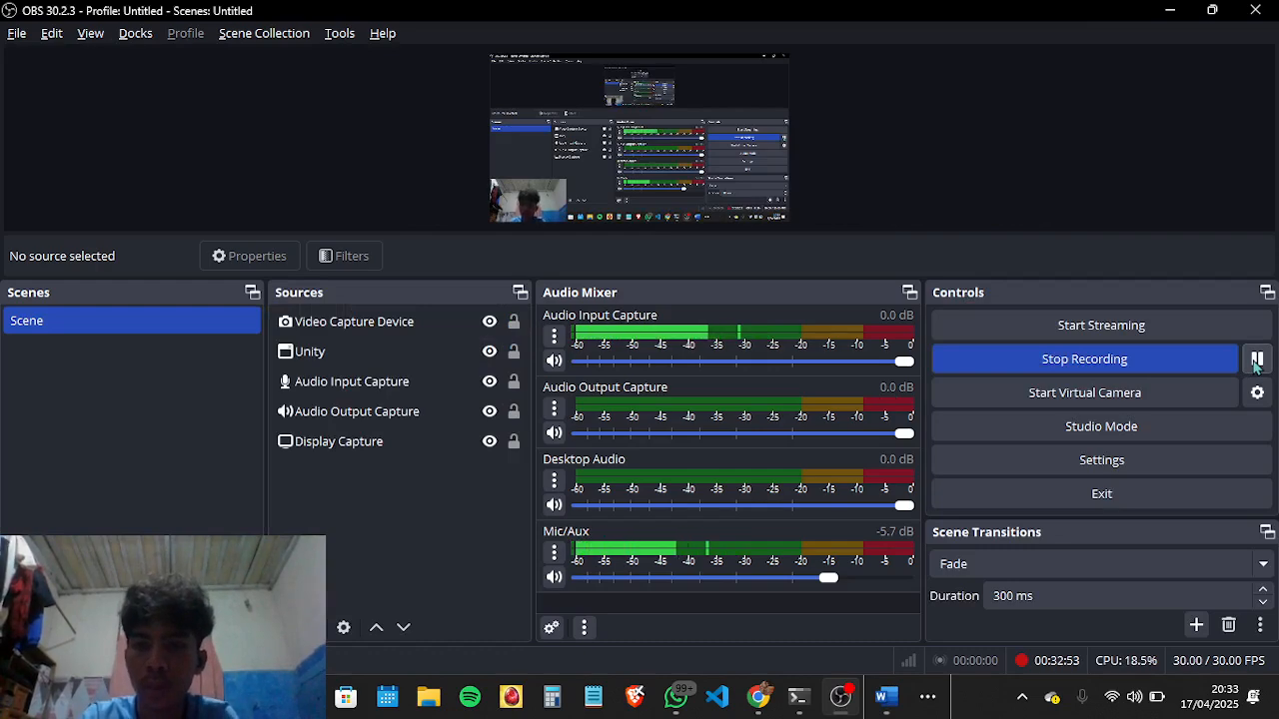
pyautogui.click(1170, 10)
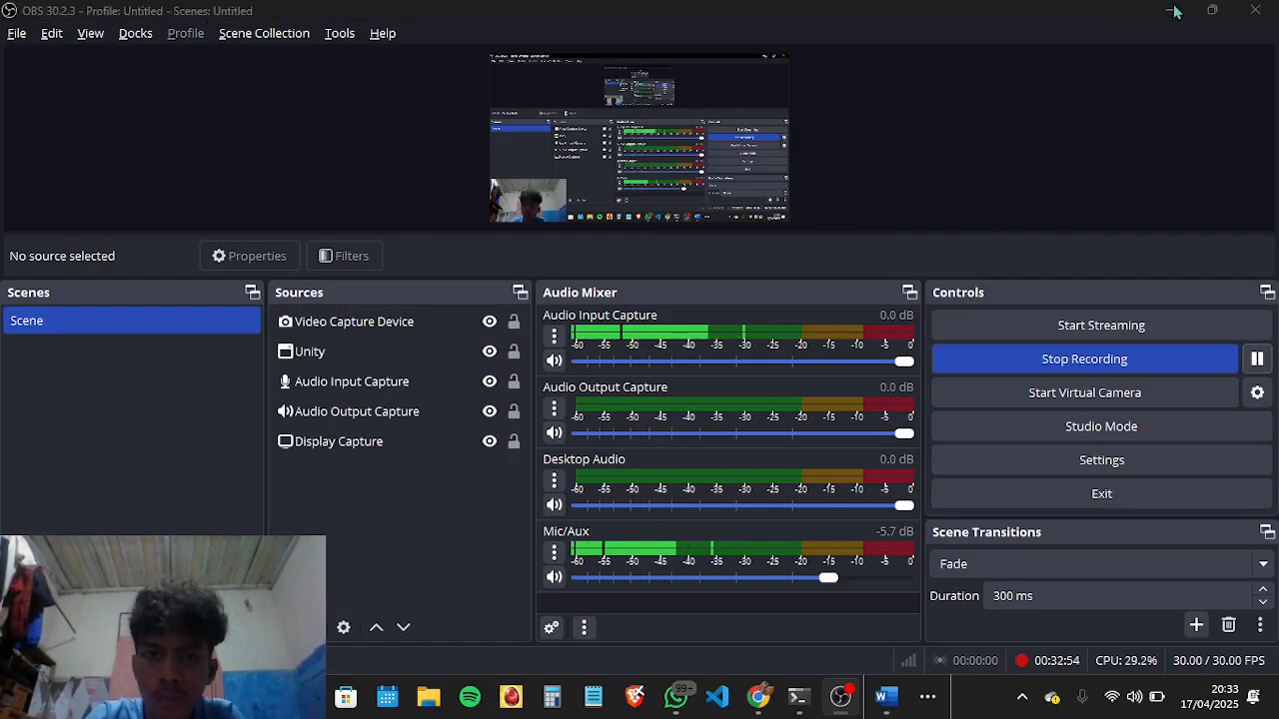
# Step: Review the Step 7 comparison answer and the Reflection Question answer about the preamble on the last two pages
pyautogui.scroll(-1, 802, 337)
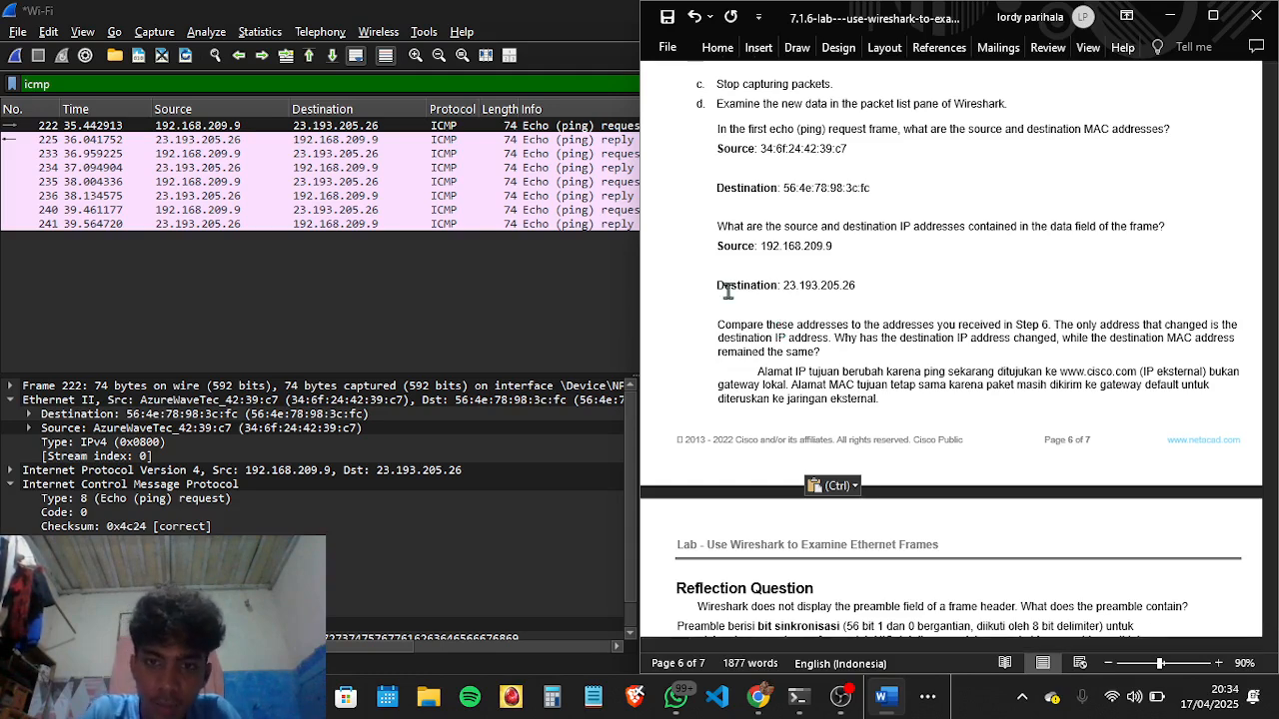
pyautogui.scroll(-3, 863, 383)
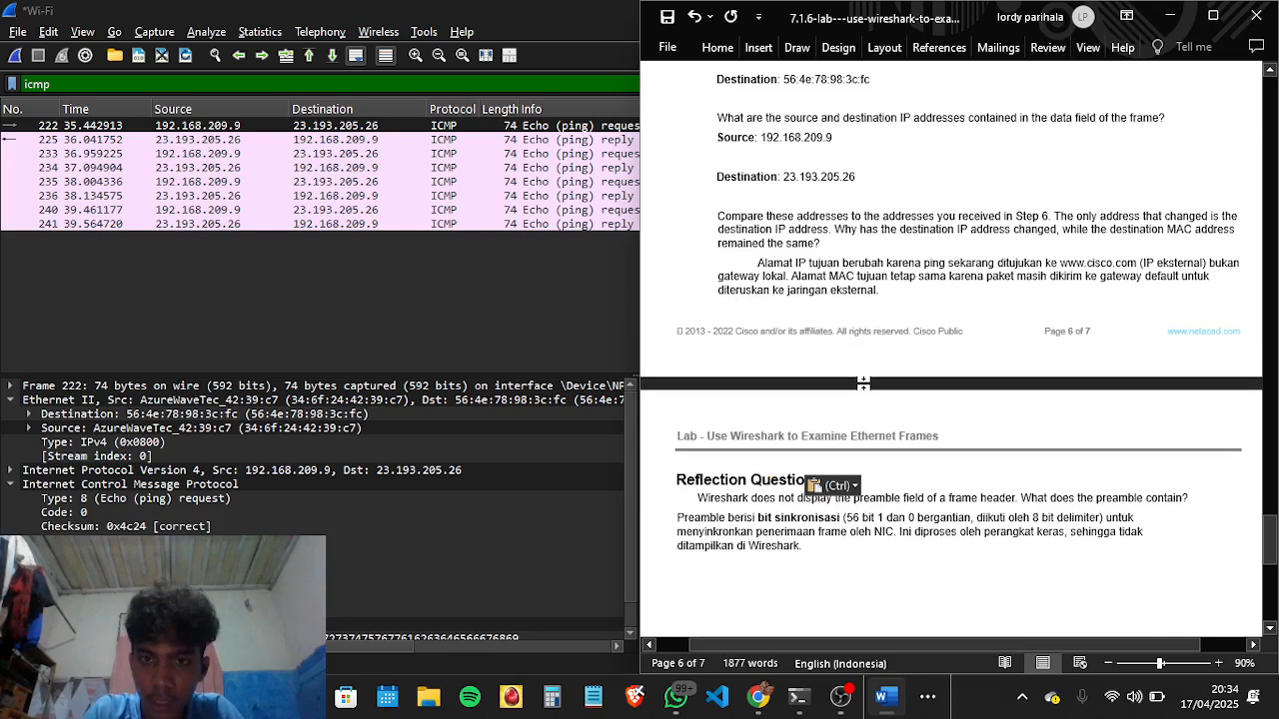
pyautogui.scroll(3, 864, 383)
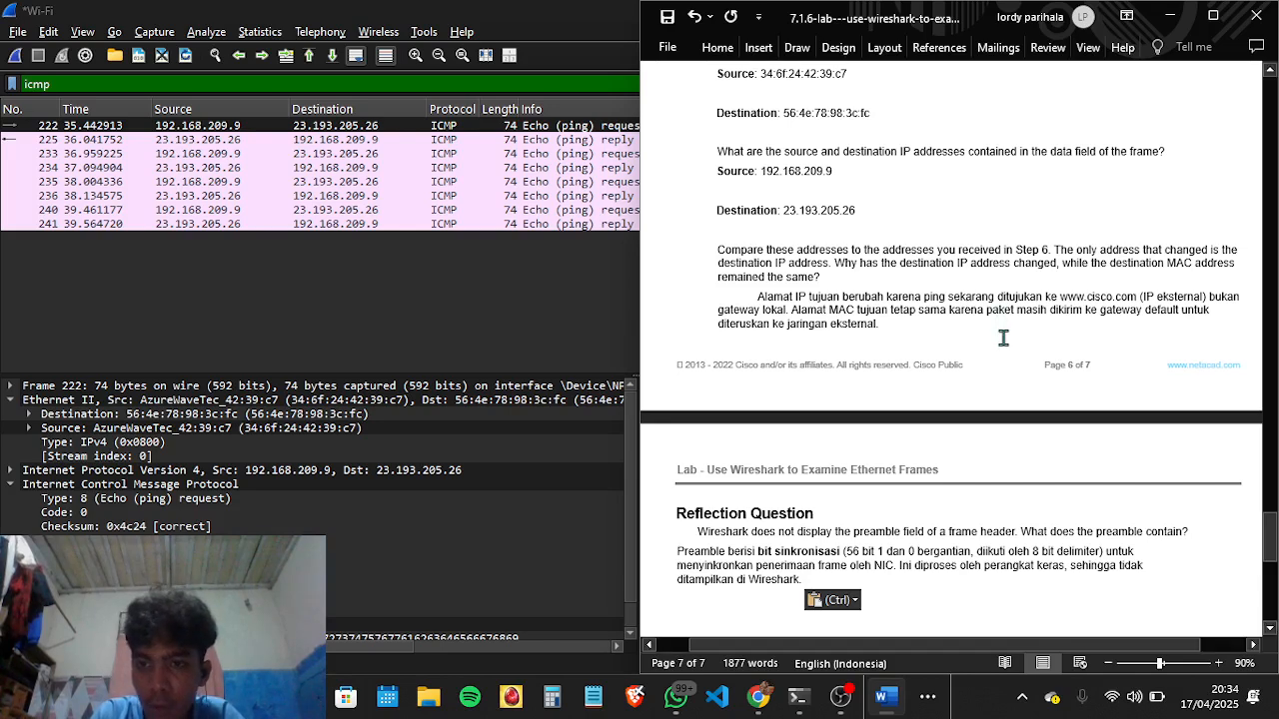
pyautogui.scroll(-5, 1003, 337)
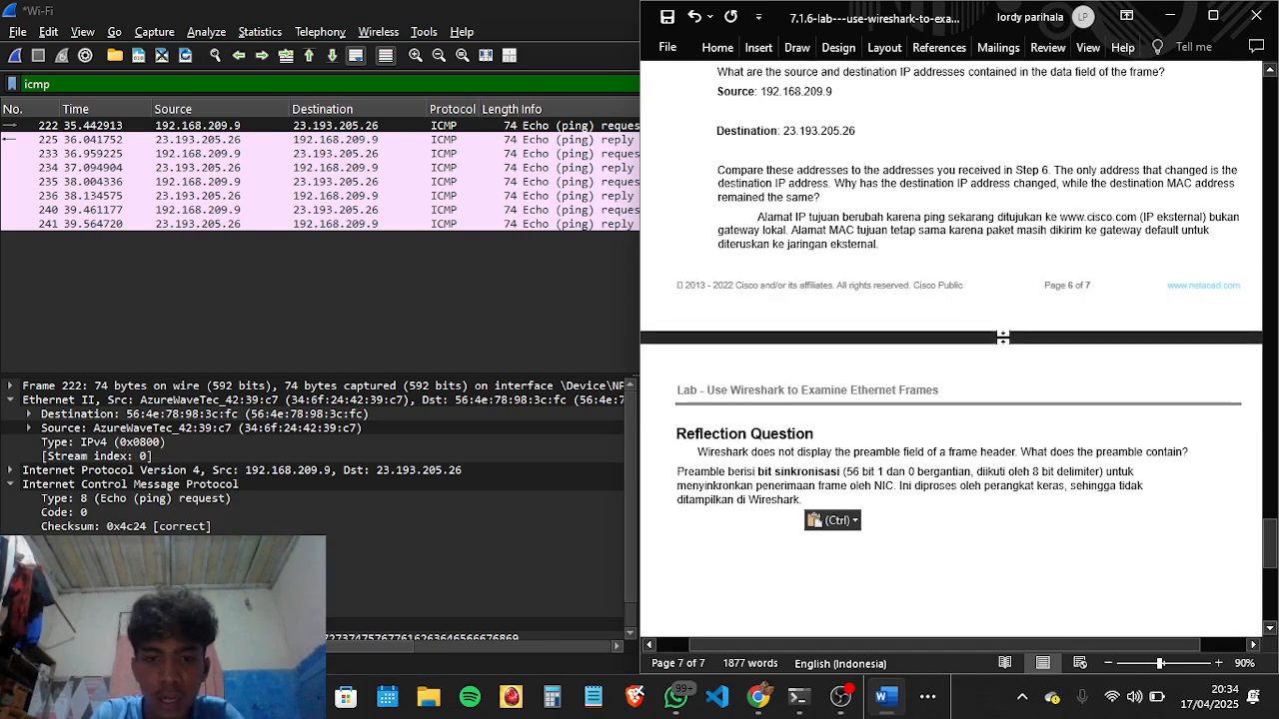
pyautogui.scroll(-3, 1003, 338)
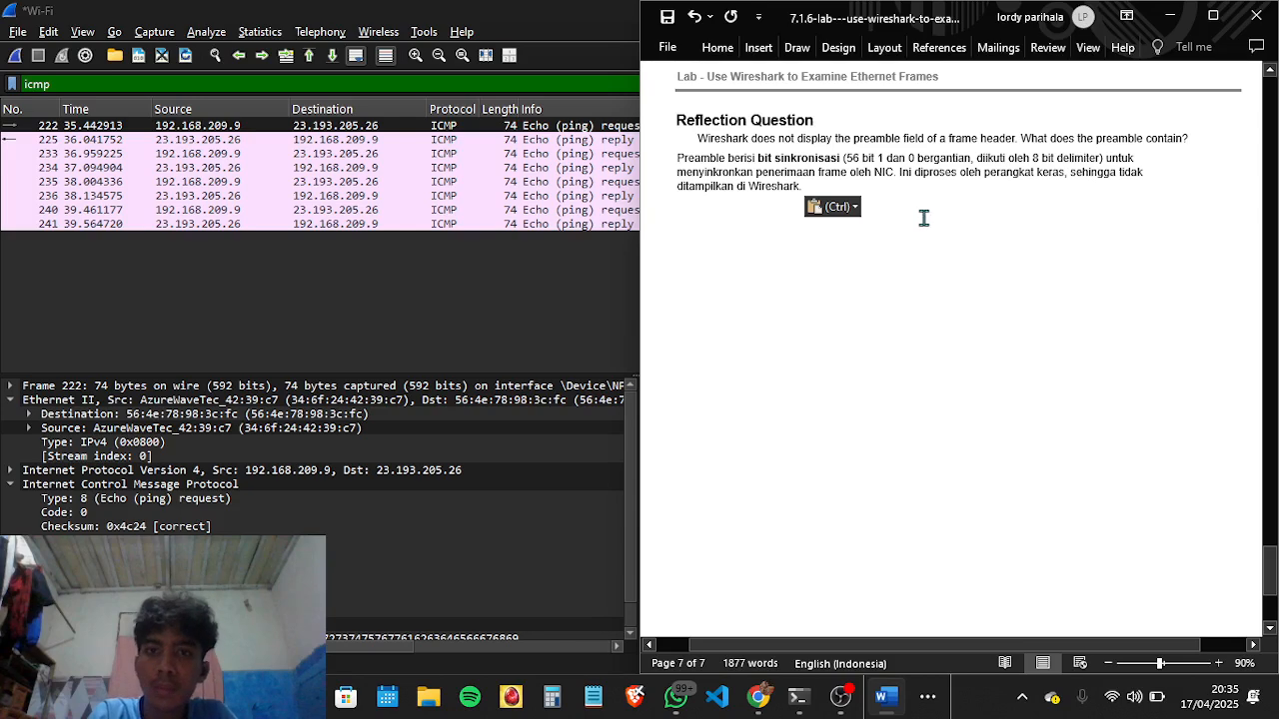
pyautogui.scroll(8, 924, 218)
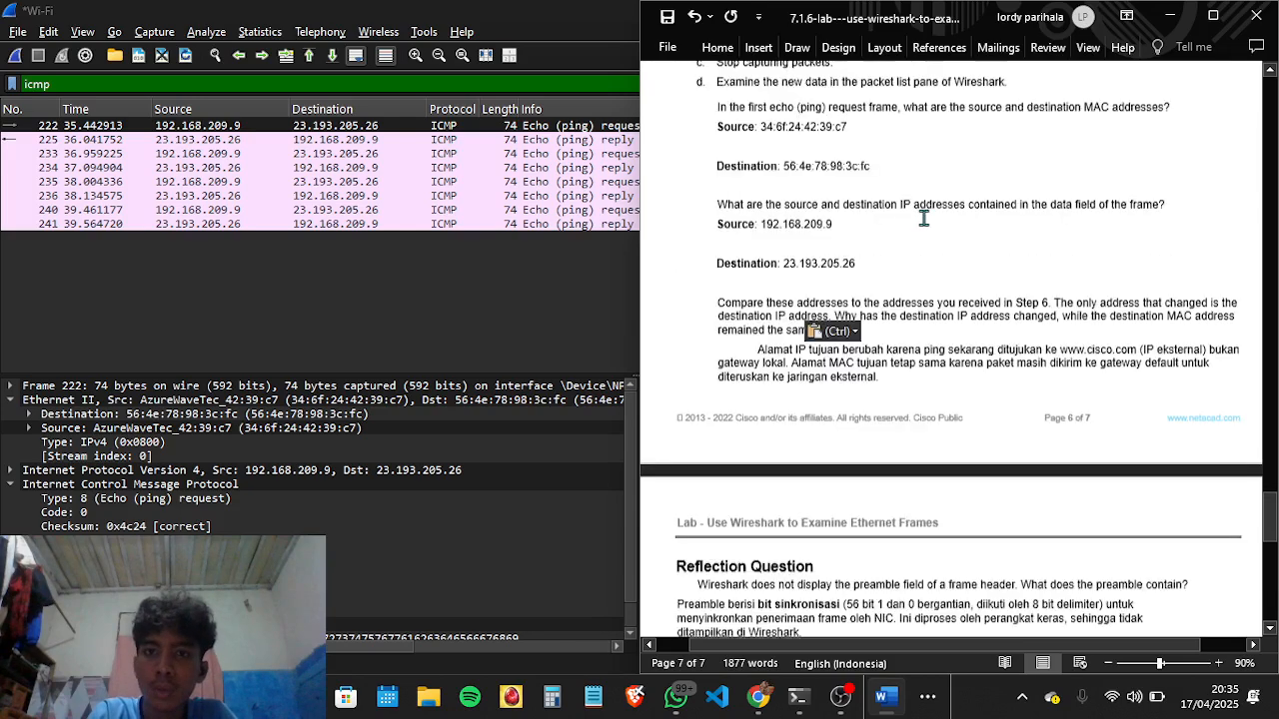
pyautogui.scroll(-10, 924, 218)
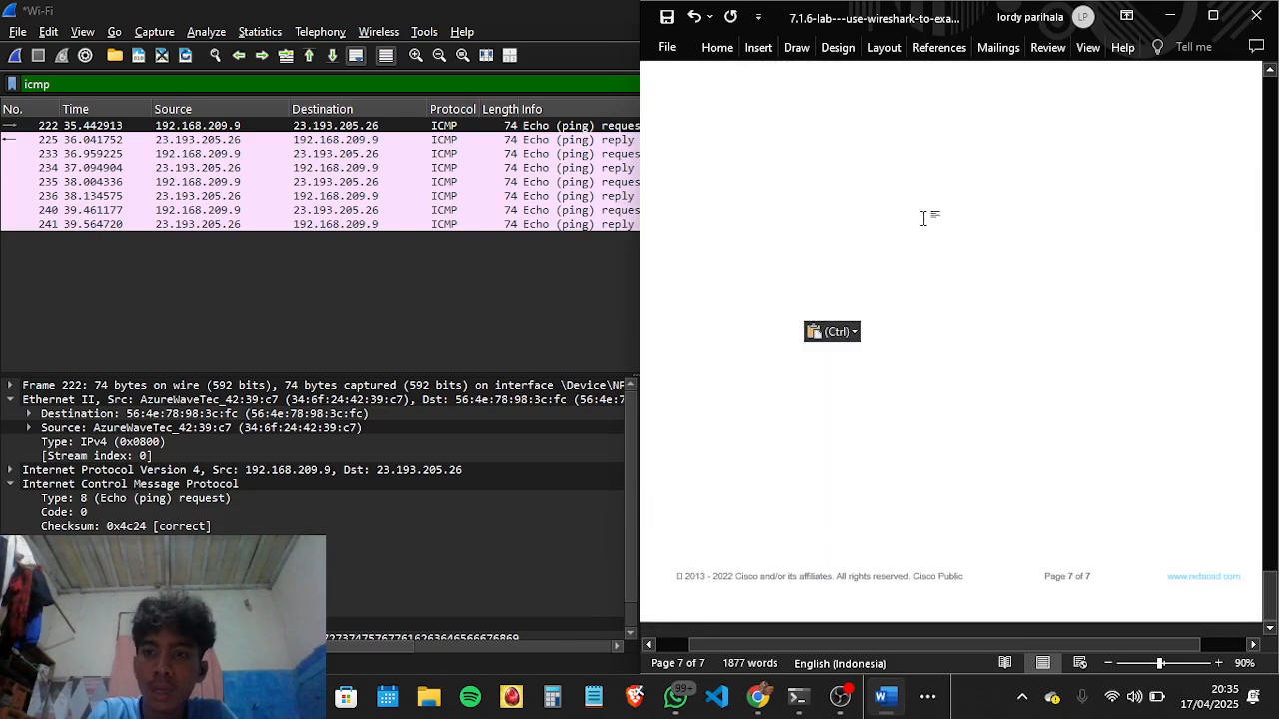
pyautogui.scroll(6, 925, 218)
pyautogui.scroll(-1, 925, 218)
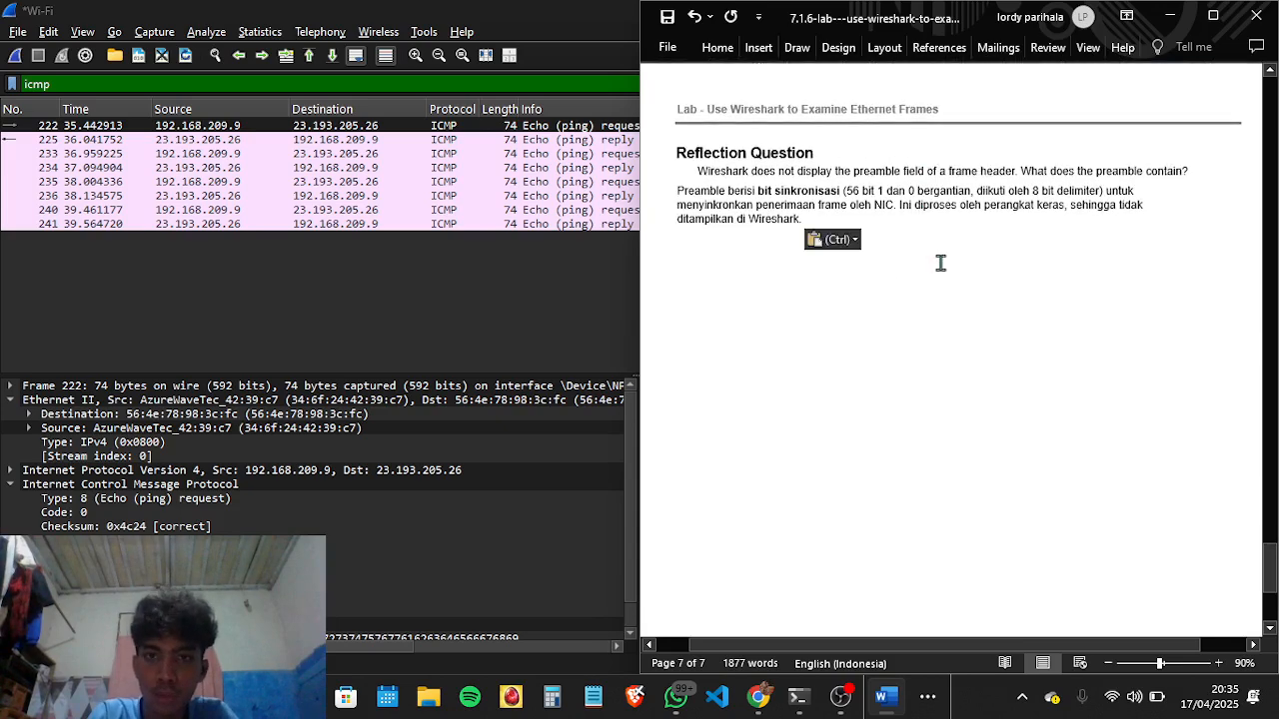